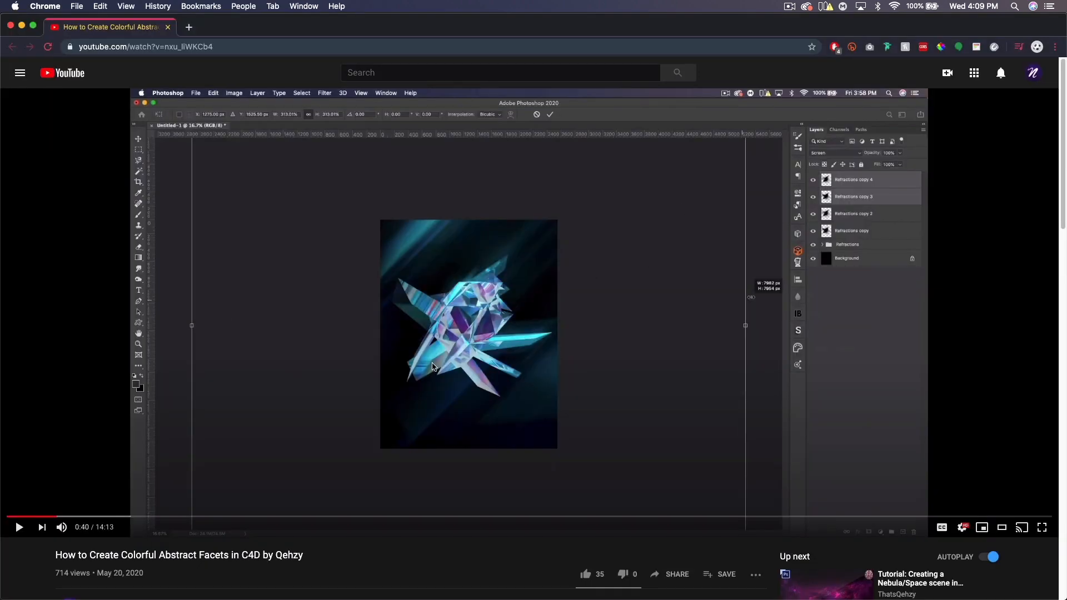
scroll(418, 341, "down", 3)
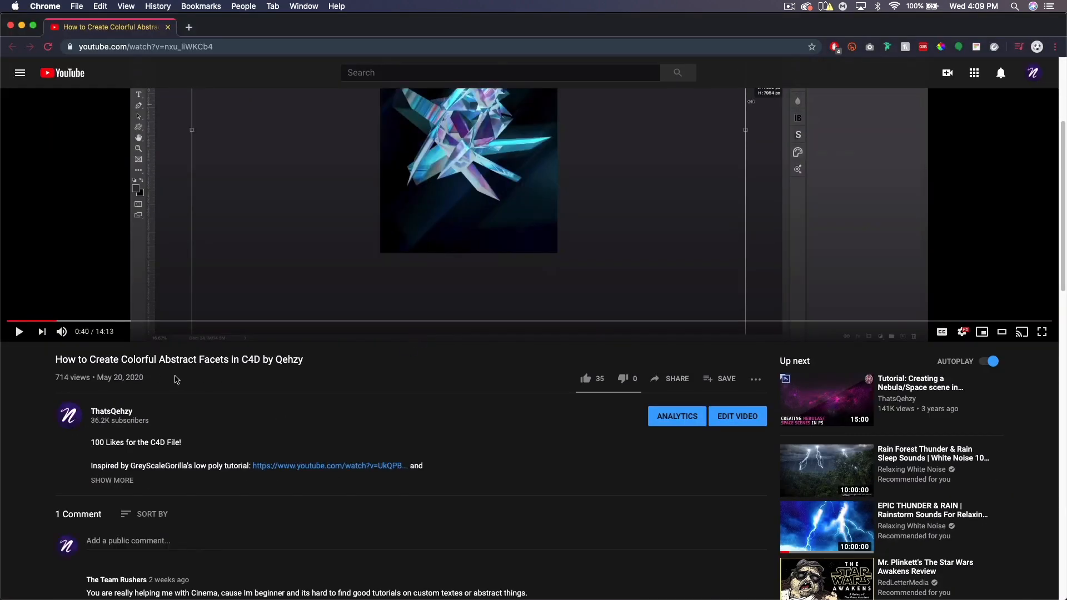
scroll(214, 371, "up", 4)
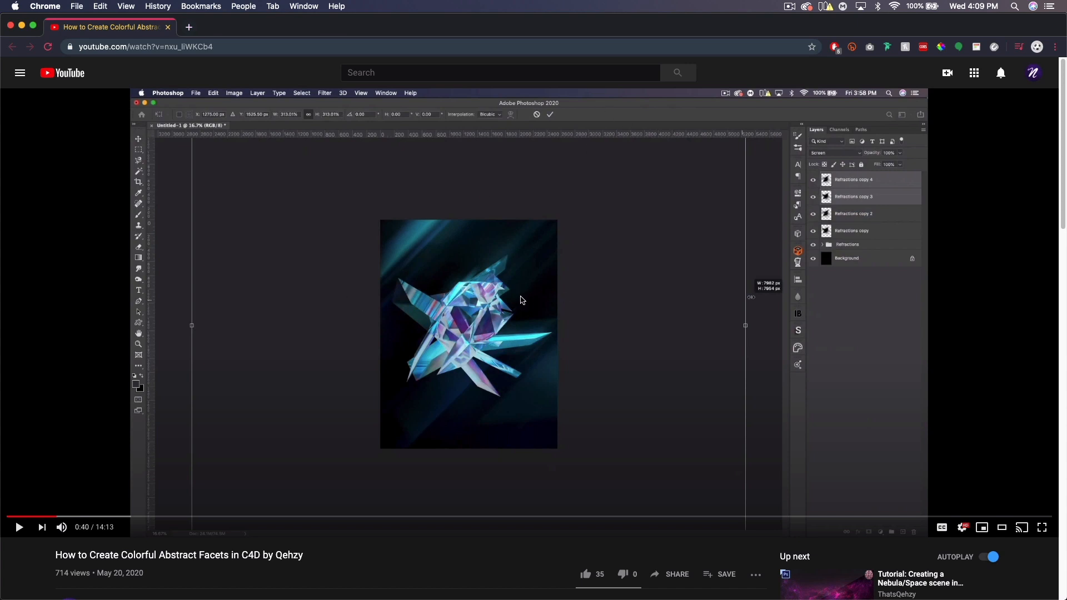
left_click(21, 25)
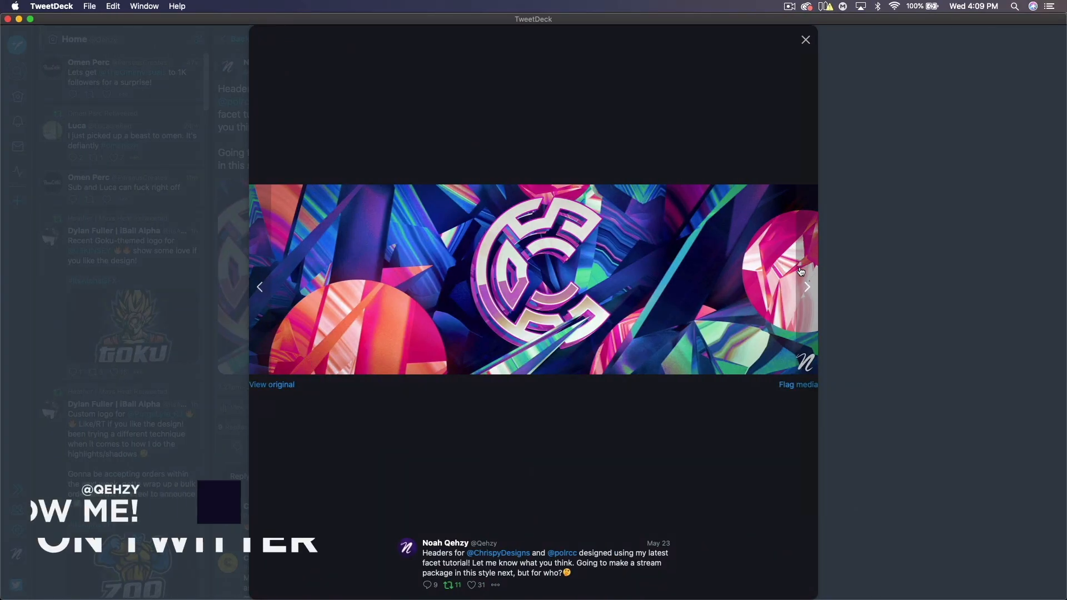
left_click(808, 287)
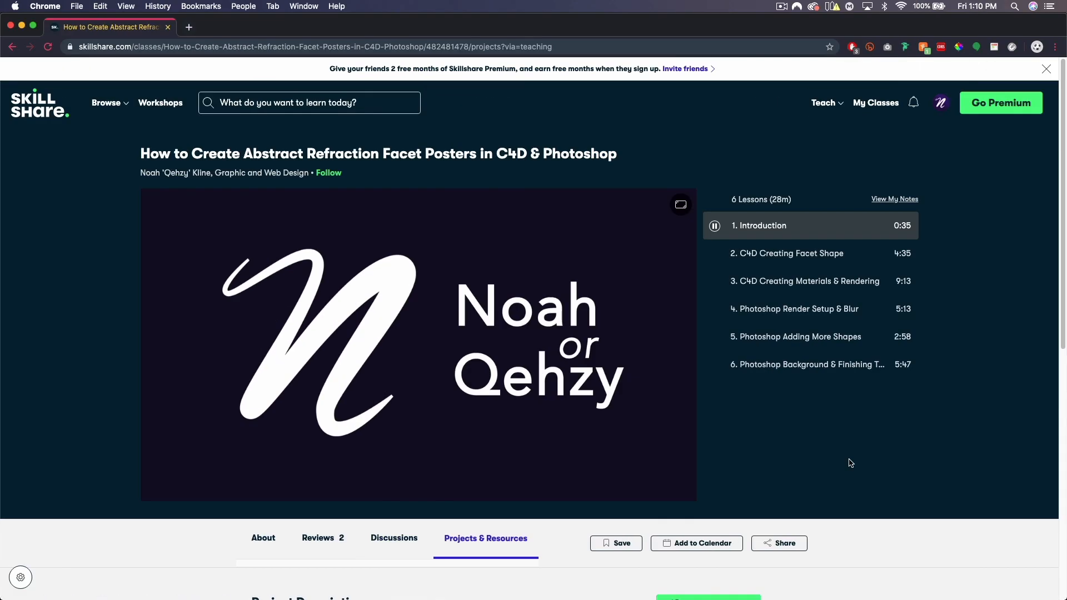
scroll(945, 410, "down", 4)
scroll(353, 417, "up", 2)
left_click(350, 414)
scroll(218, 431, "down", 2)
scroll(919, 459, "up", 5)
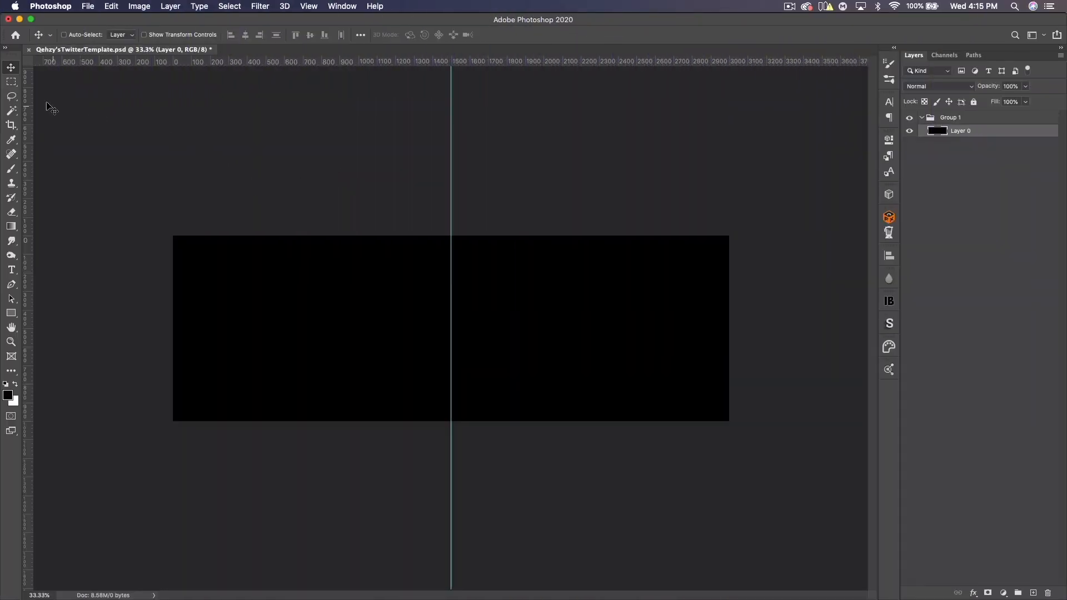
- Check the banner canvas size by copying a full-banner selection and viewing it in the New Document dialog
left_click(11, 82)
left_click_drag(155, 209, 829, 448)
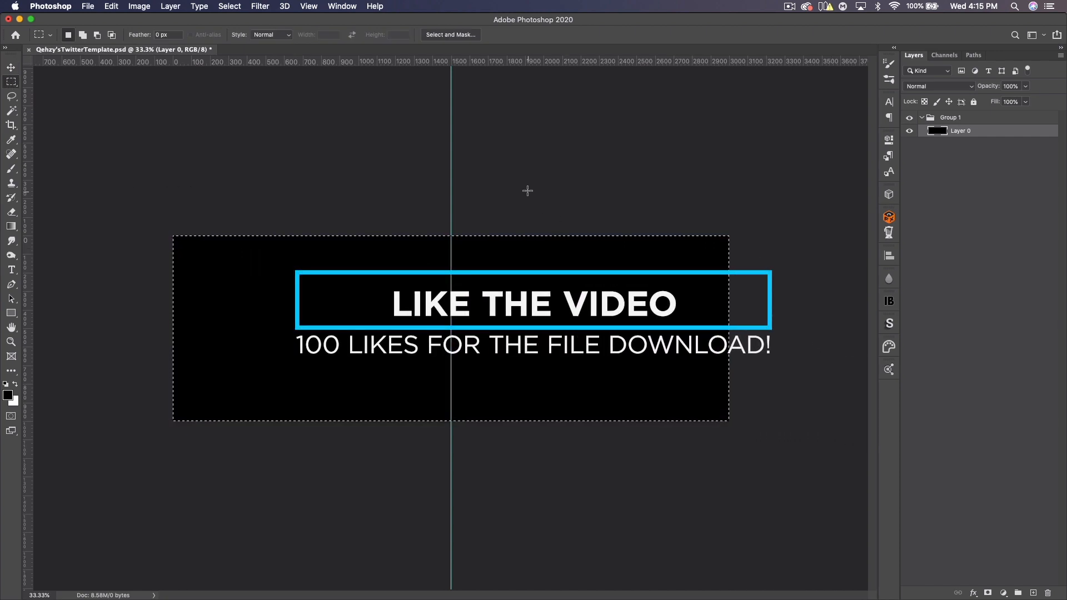
key("super+c")
key("super+n")
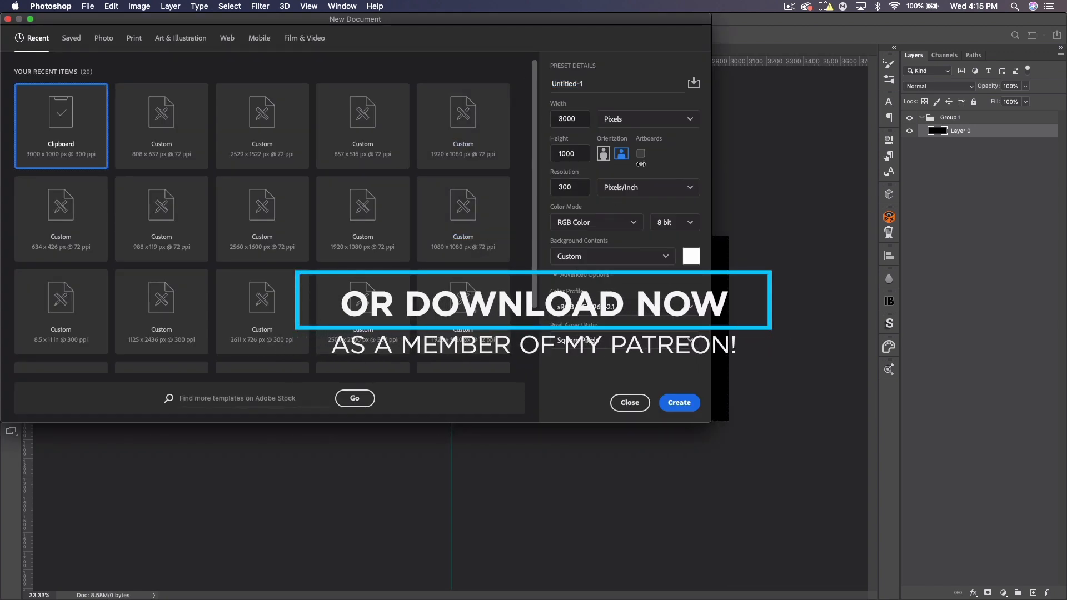
left_click(626, 402)
key("super+d")
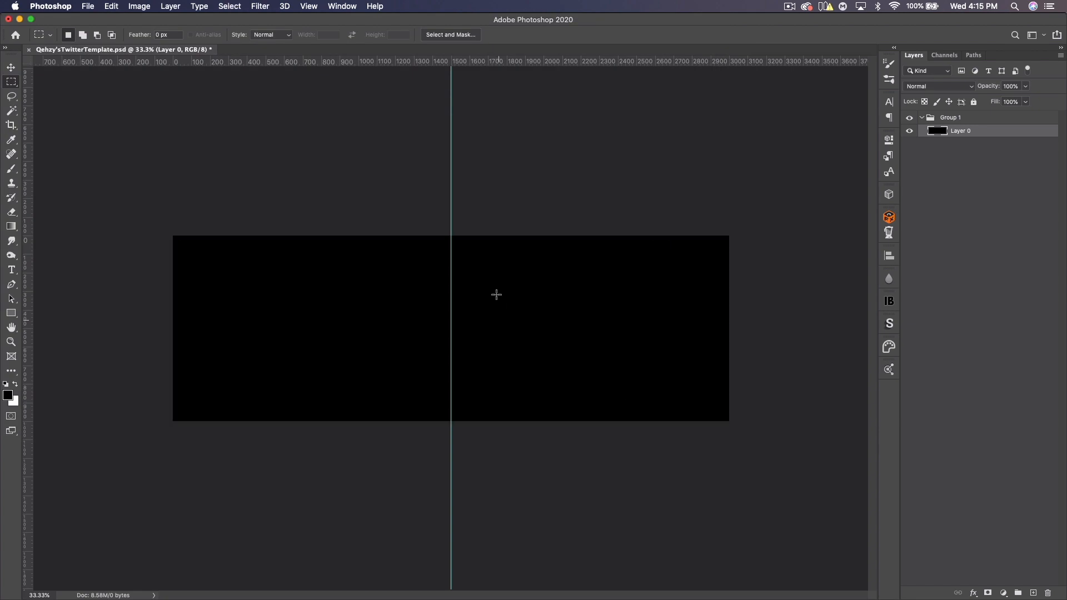
- Add a Solid Color fill layer to the banner with the colour #041724
left_click(11, 67)
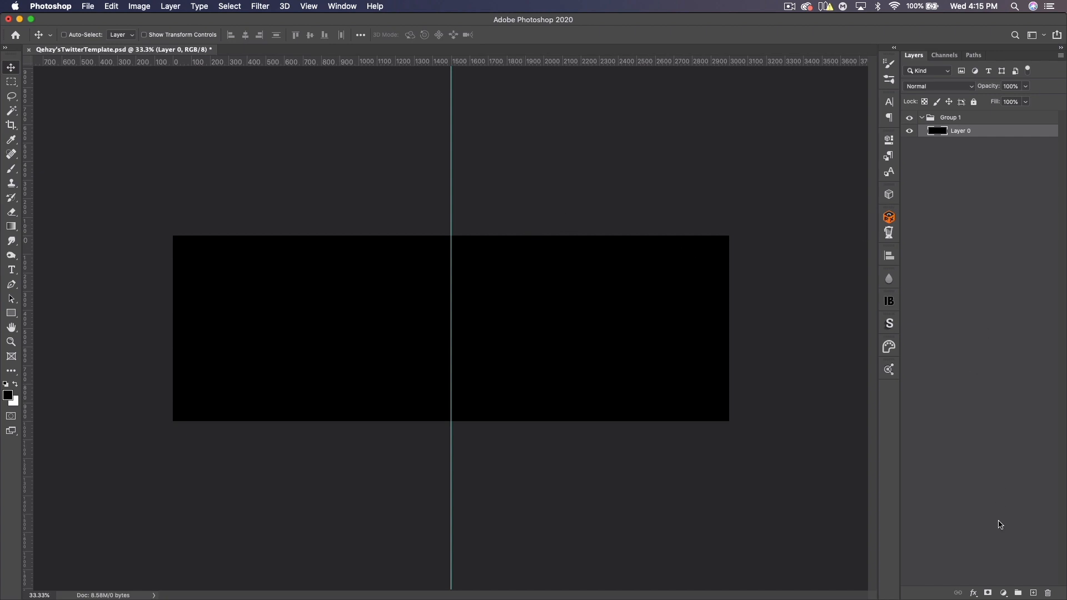
left_click(1003, 593)
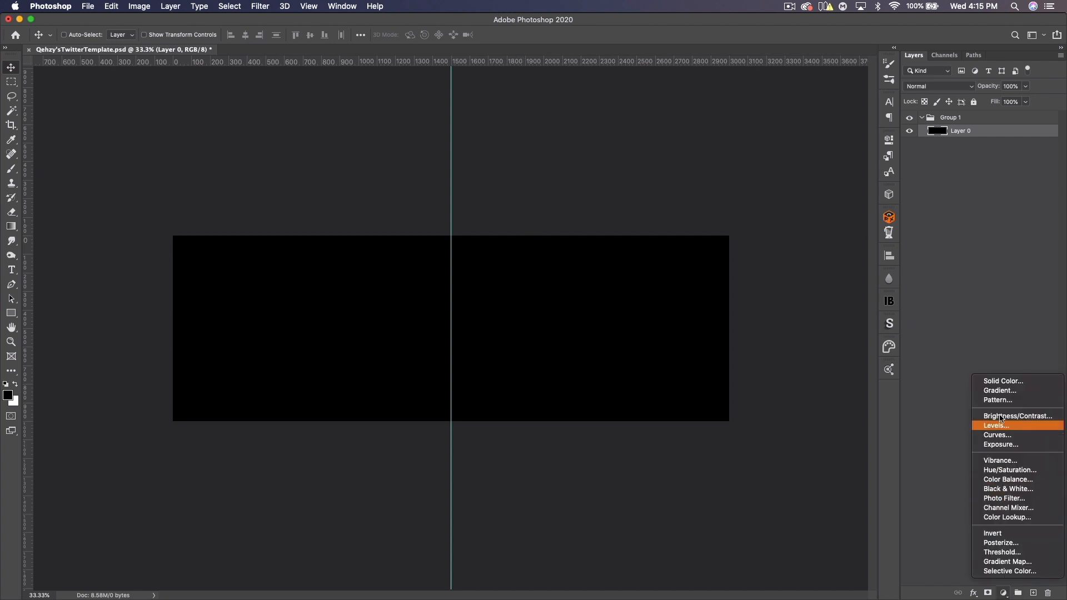
left_click(1004, 381)
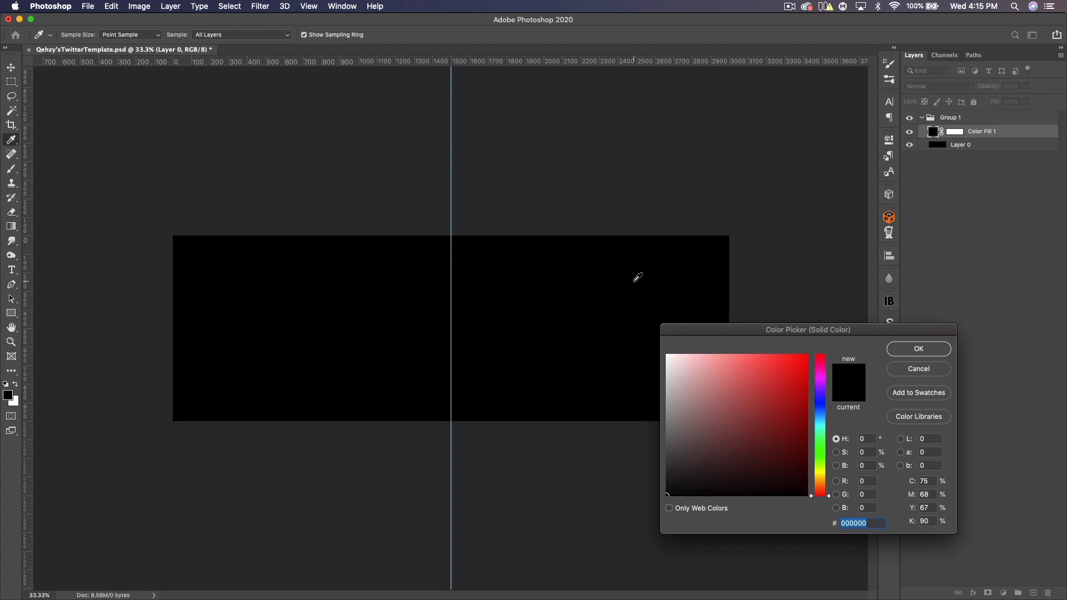
type("041724")
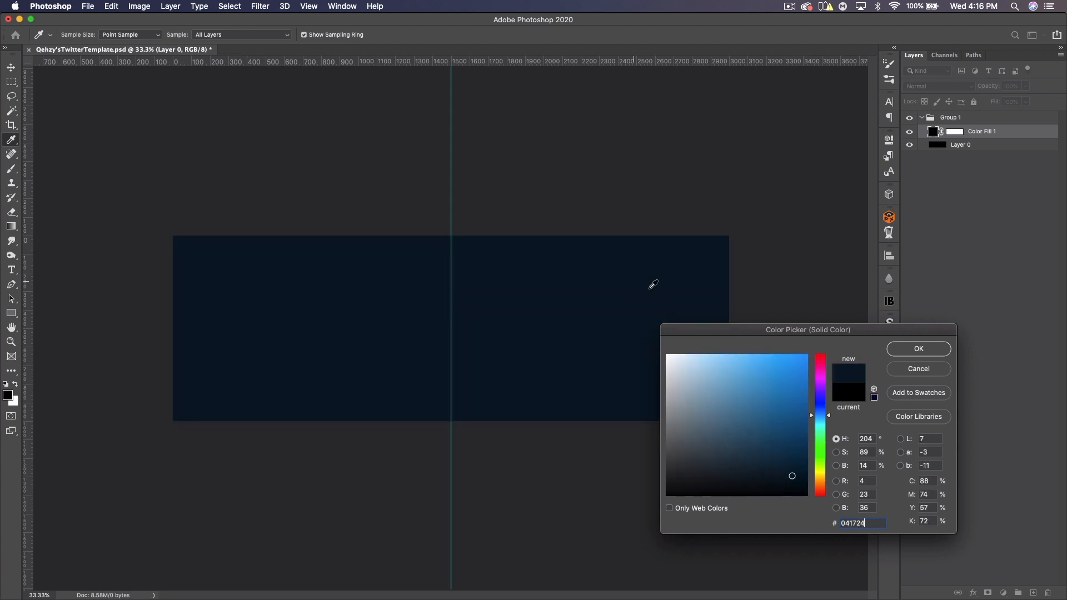
left_click(931, 351)
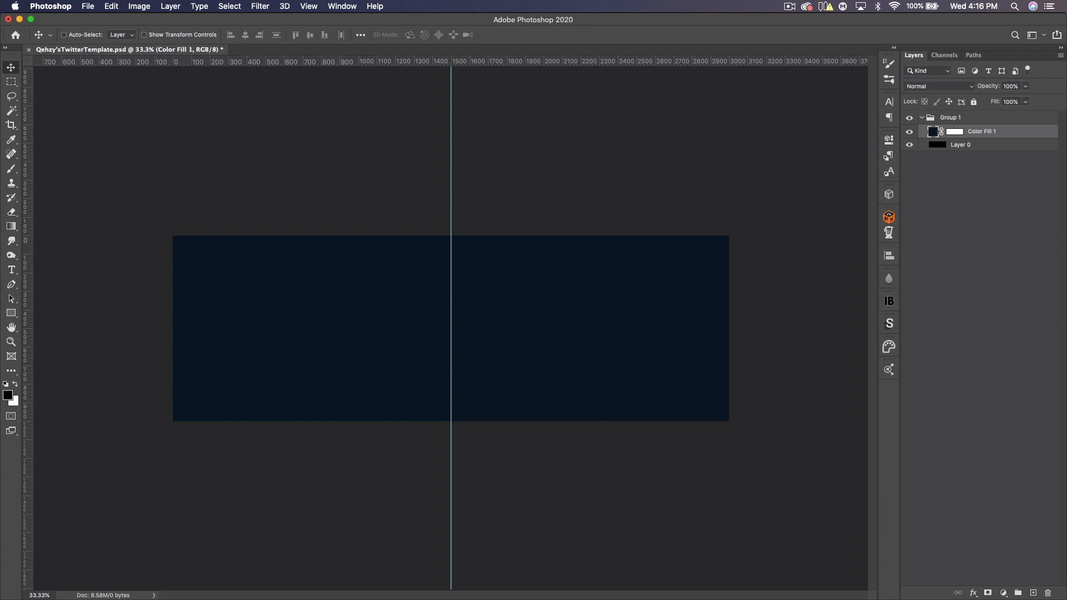
- Open Refraction.png from the Renders folder
key("super+Tab")
left_click_drag(618, 151, 555, 162)
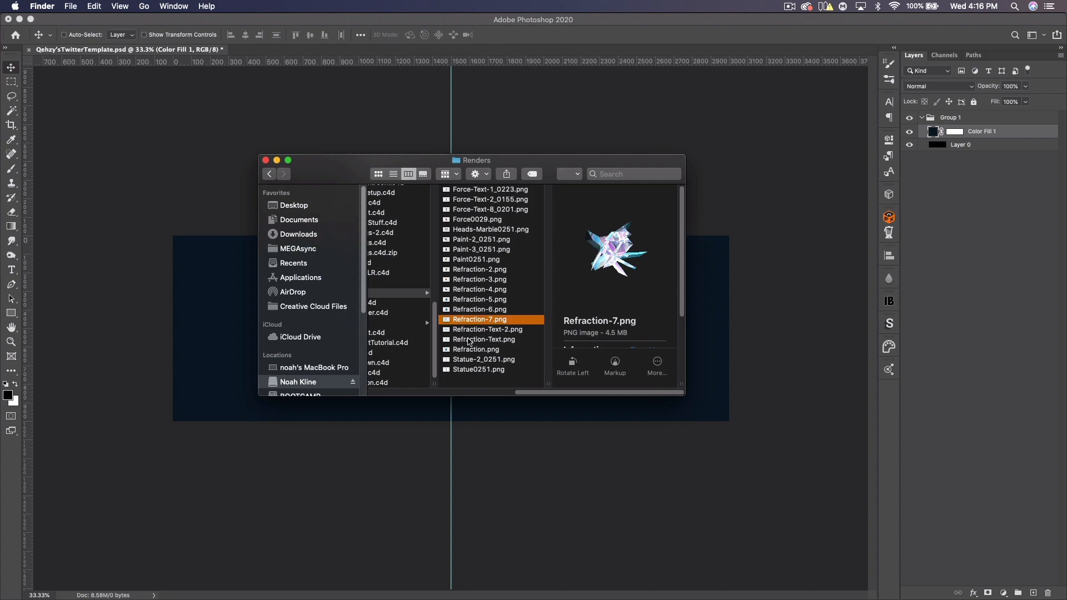
left_click(469, 350)
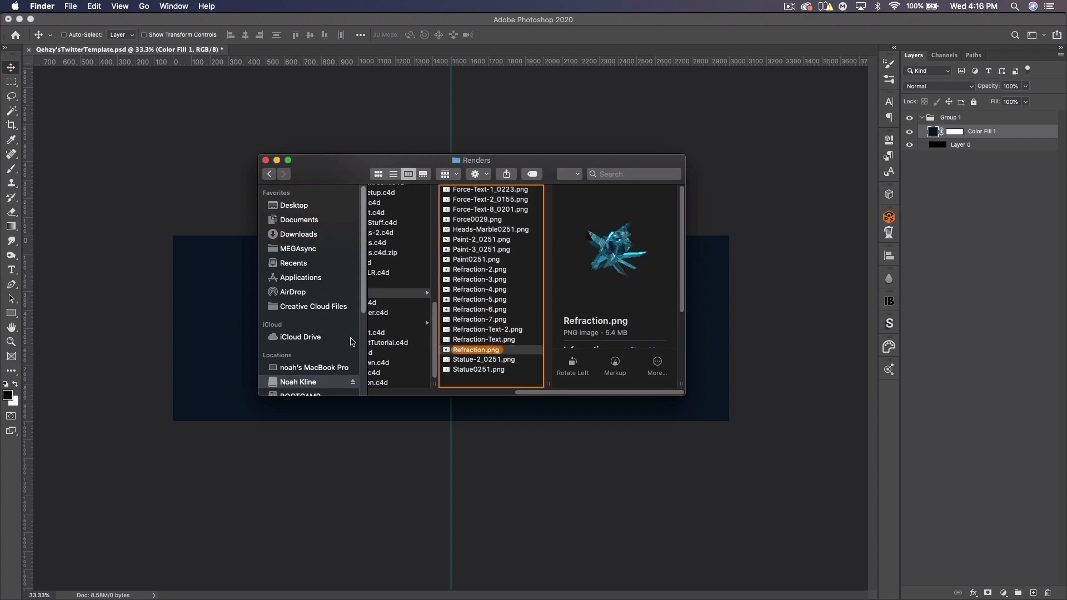
key("super+o")
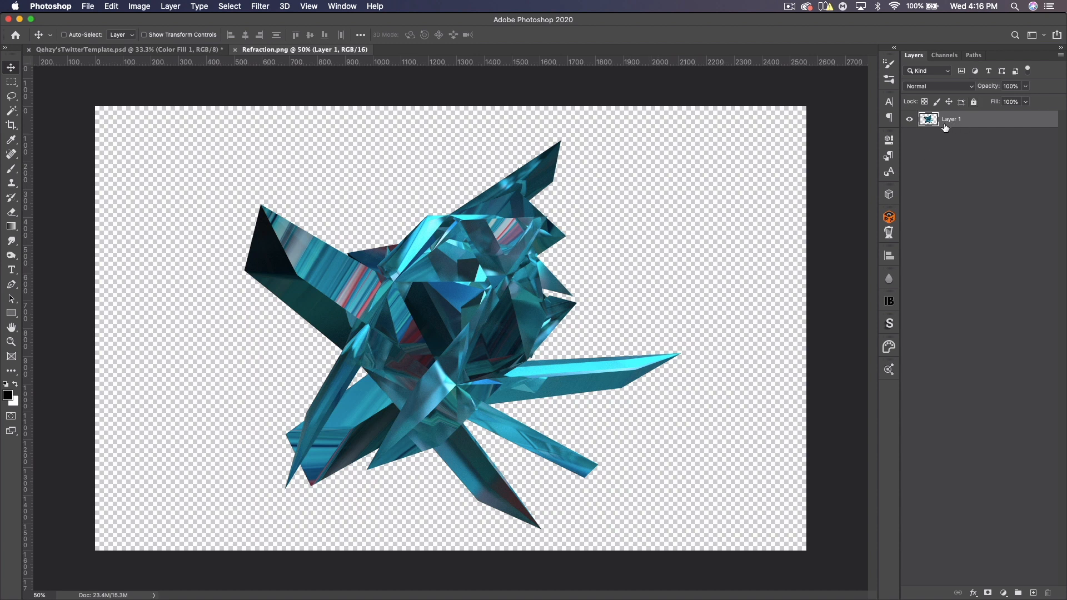
- Place Refraction-7.png from the Renders folder into the Refraction document as a new layer
left_click(912, 121)
left_click(912, 121)
key("super+Tab")
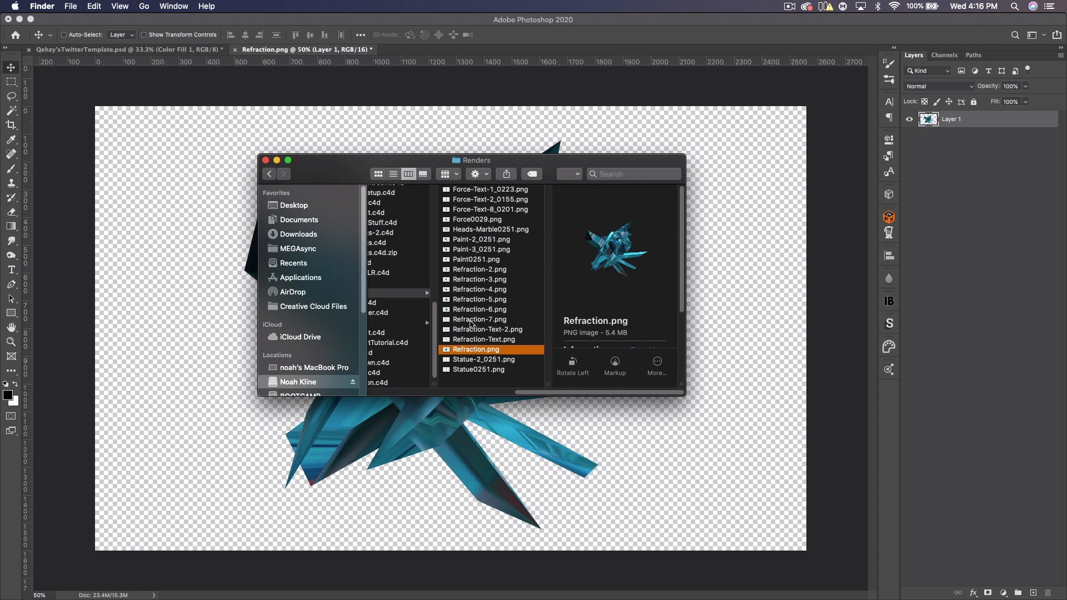
left_click(470, 320, "super")
left_click_drag(470, 322, 366, 440)
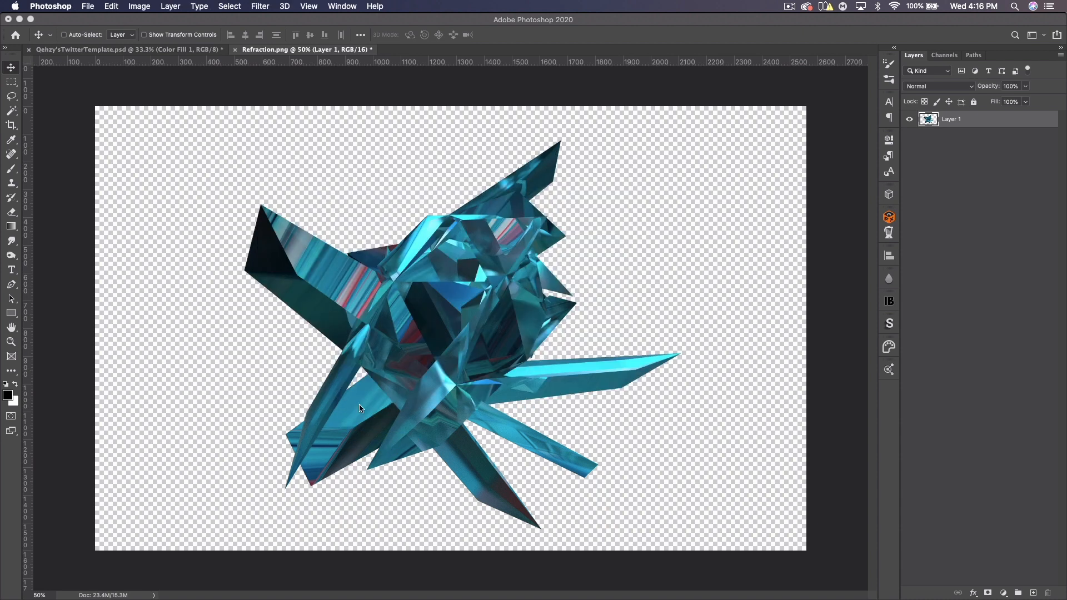
key("Return")
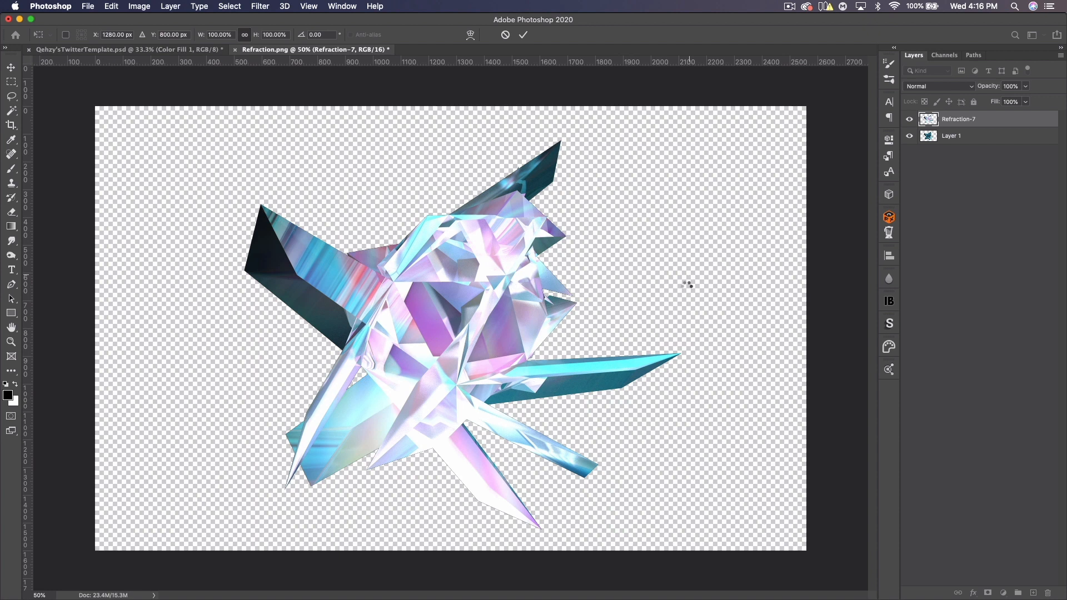
key("Return")
left_click(973, 156)
key("Delete")
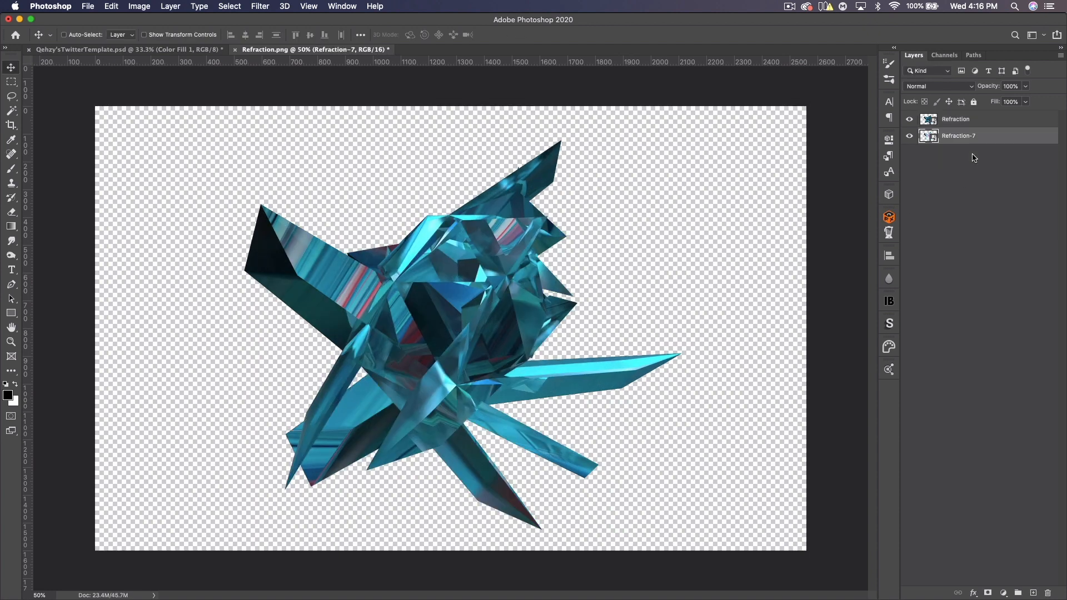
- Move the Refraction-7 layer above the Refraction layer
left_click(911, 121)
left_click(911, 123)
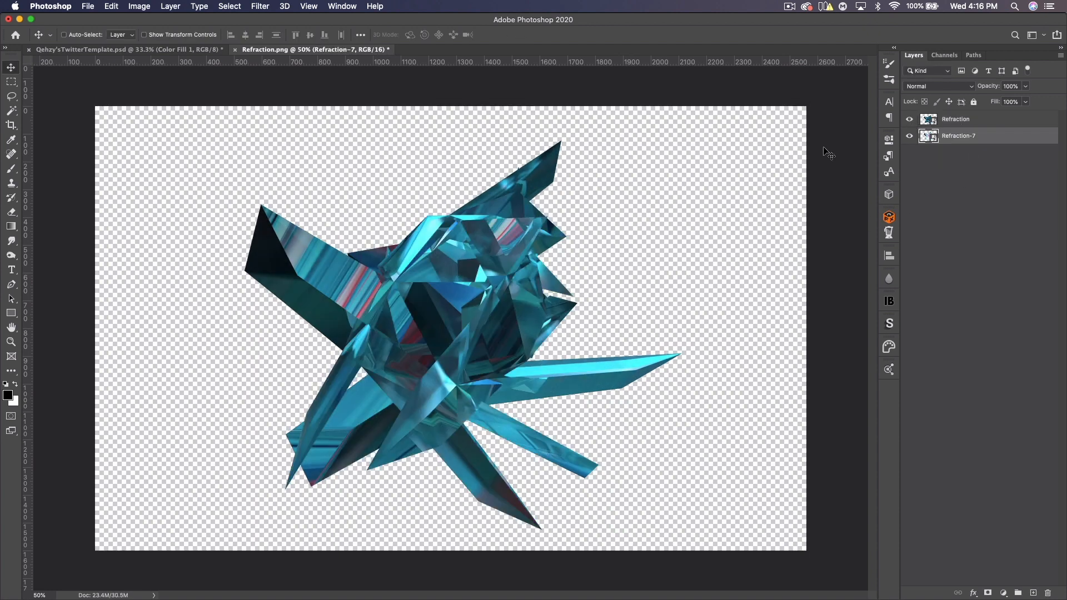
left_click_drag(966, 133, 961, 114)
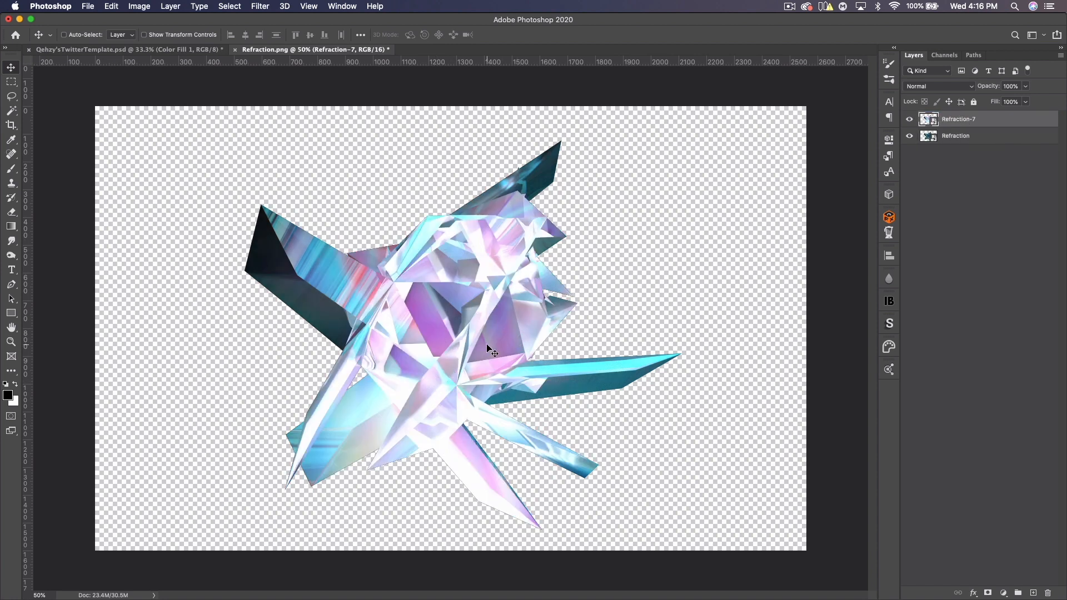
- Create a new layer at the bottom of the stack and fill it with black
left_click(1034, 593)
left_click_drag(974, 119, 969, 157)
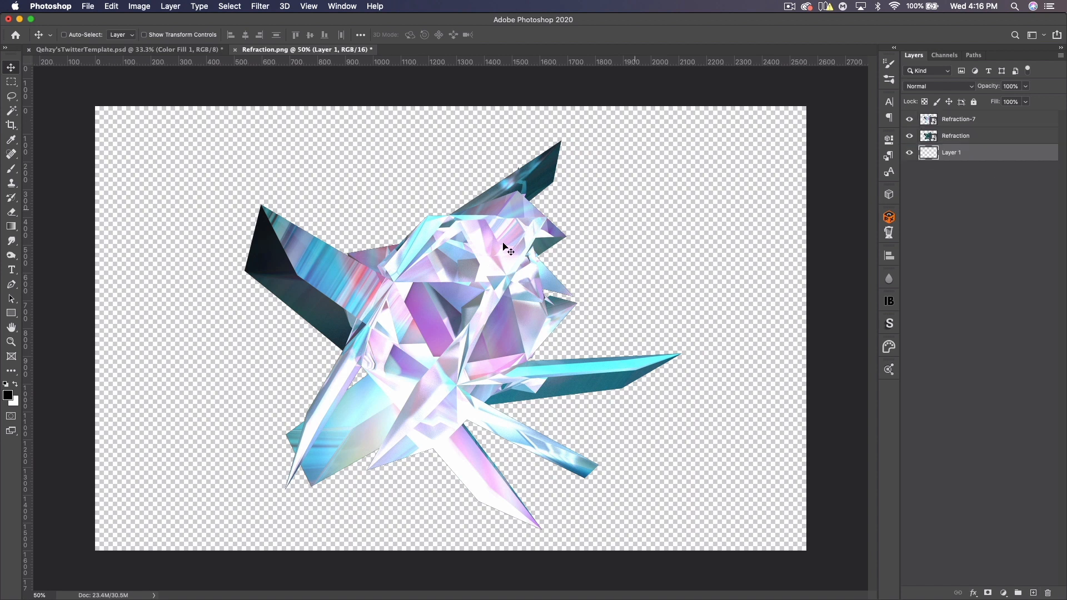
left_click(15, 388)
key("super")
key("super+BackSpace")
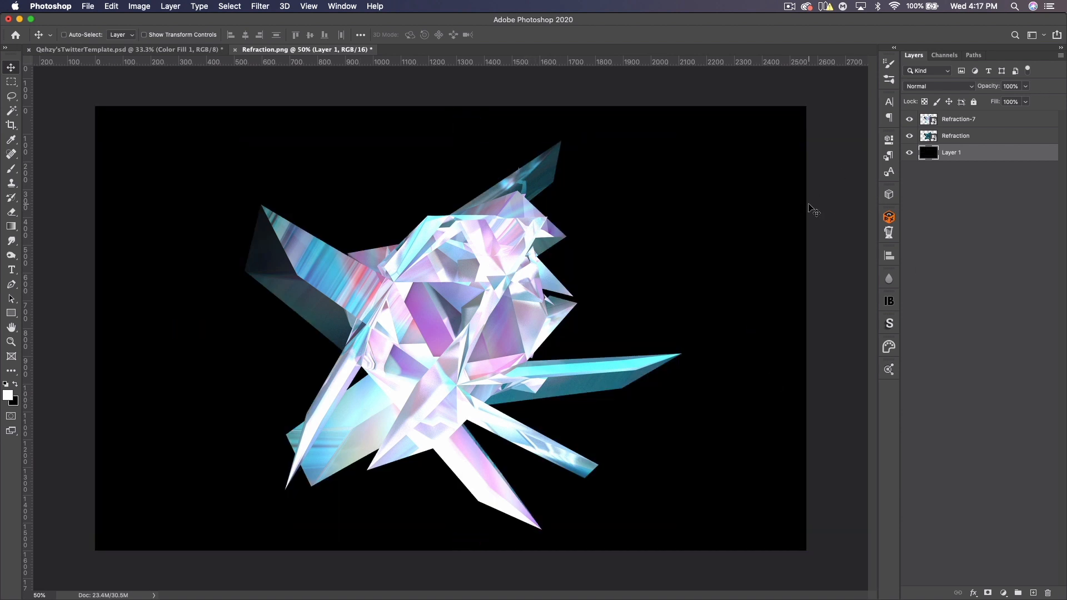
- Add a Levels adjustment clipped to Refraction-7 and set its black input level to 146
left_click(949, 119)
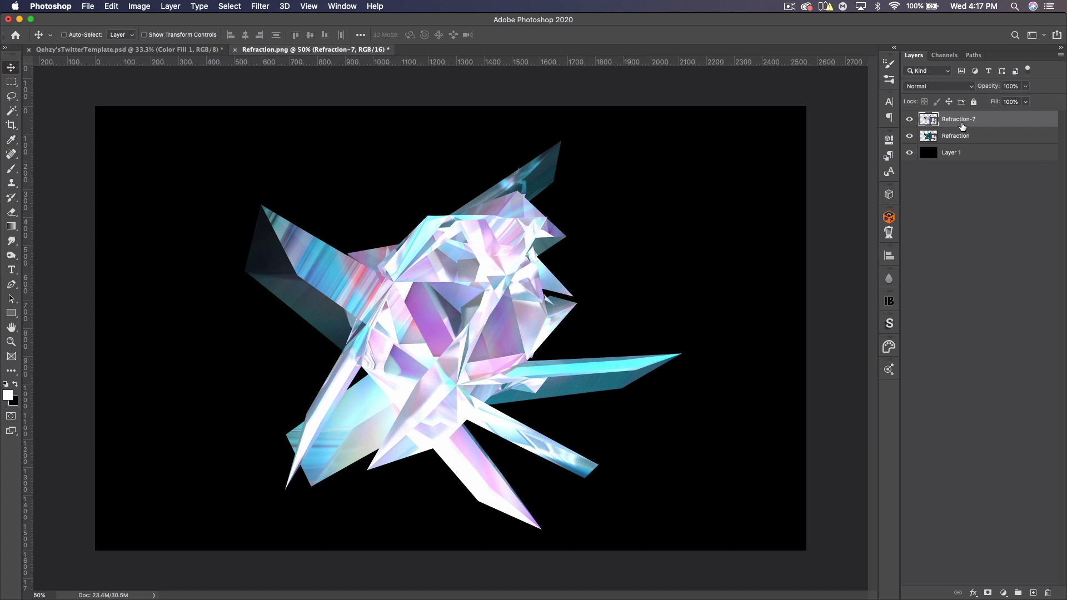
left_click(139, 6)
mouse_move(167, 37)
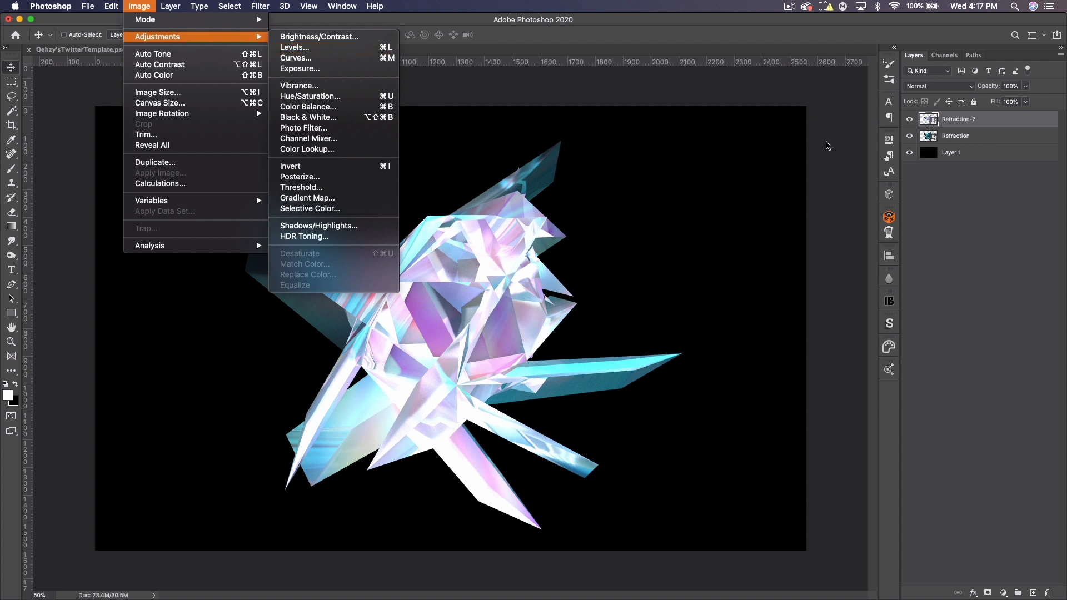
left_click(987, 234)
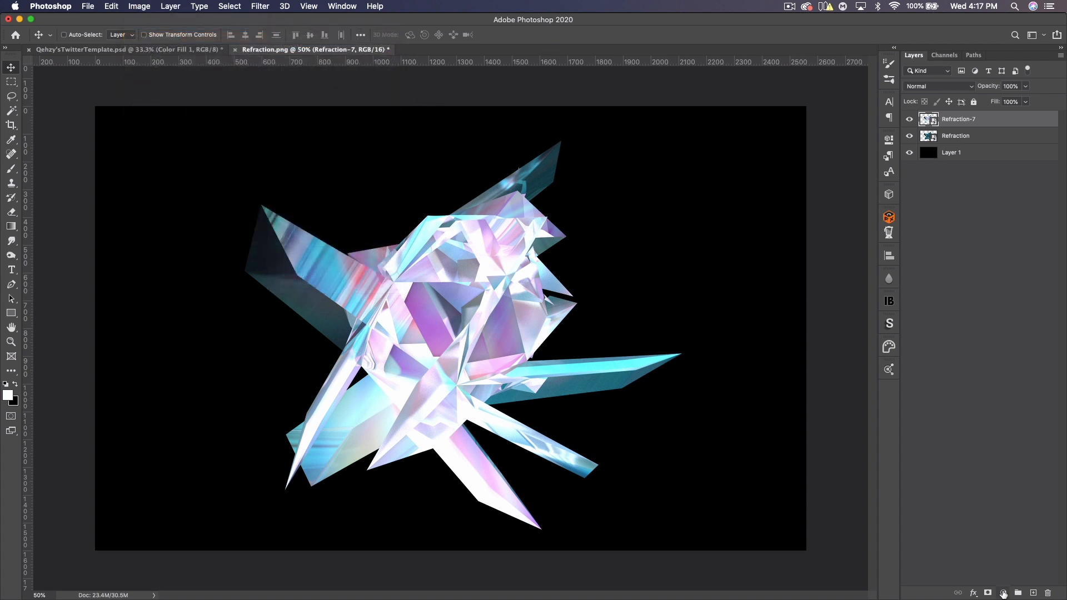
left_click(1004, 593)
left_click(994, 425)
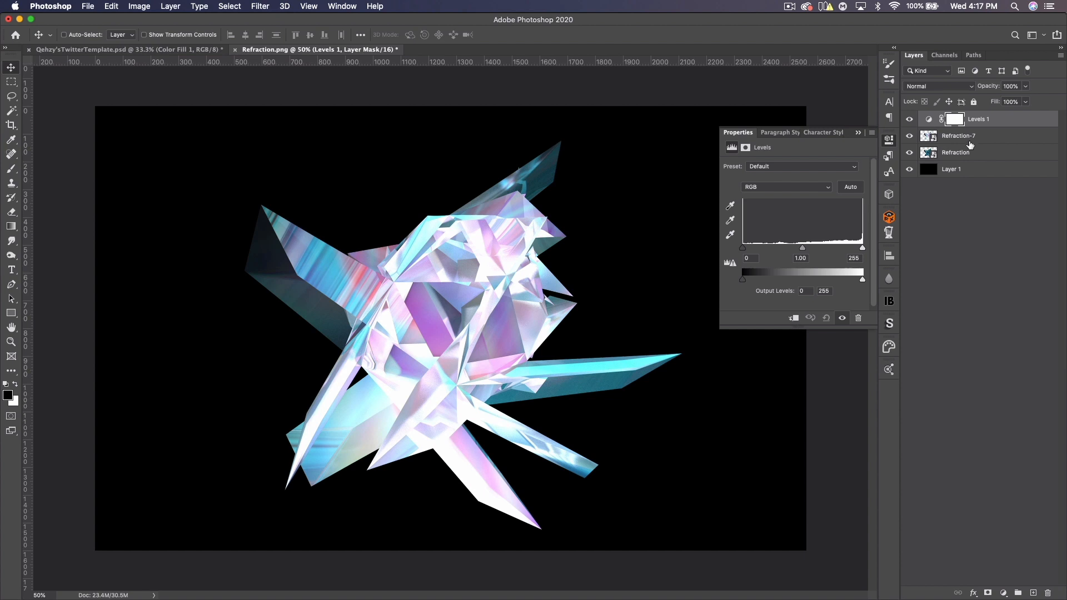
left_click(982, 126, "alt")
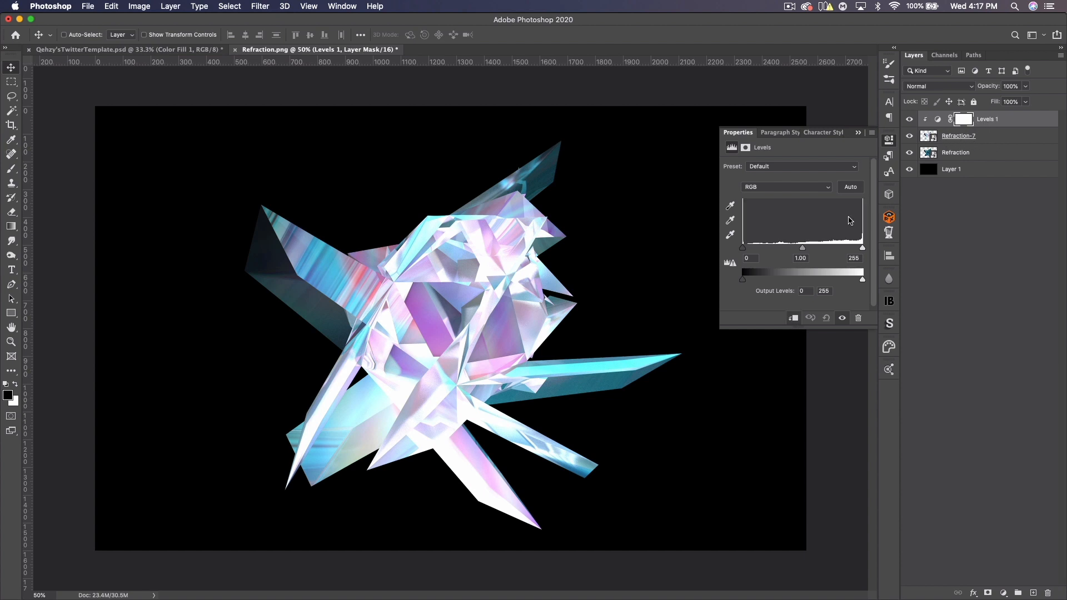
left_click_drag(743, 249, 812, 250)
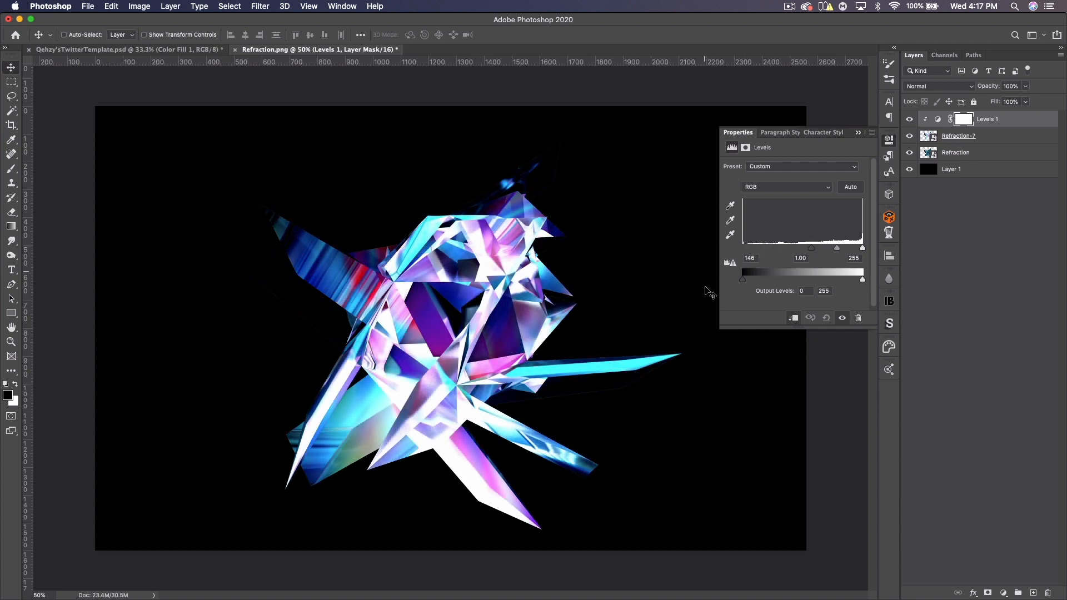
left_click(860, 134)
- Set the Refraction-7 layer's blend mode to Lighten and its opacity to 61%
left_click(983, 142)
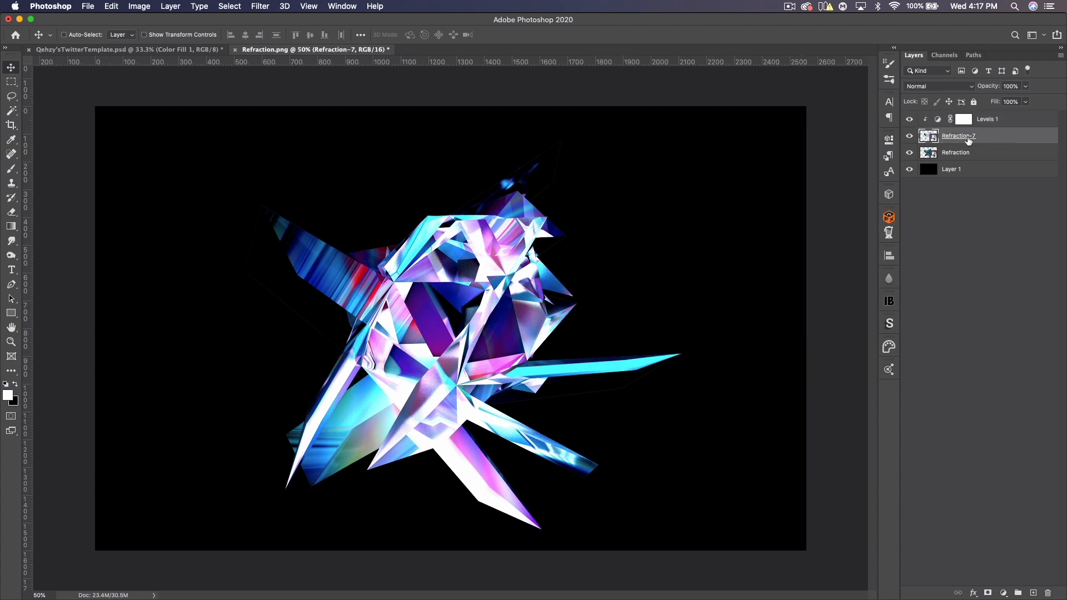
left_click(945, 87)
left_click(935, 160)
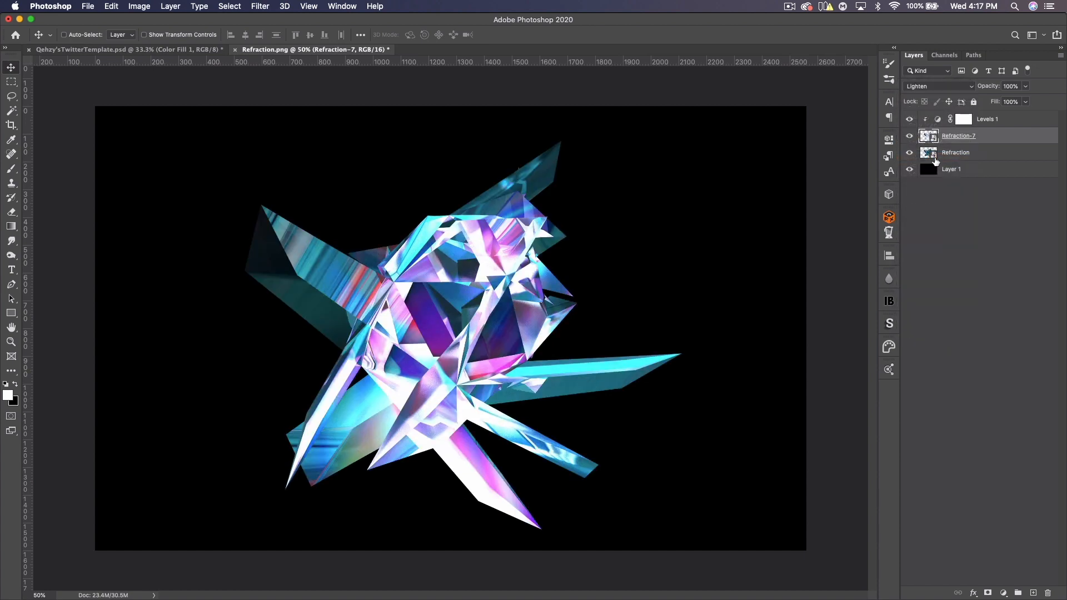
left_click(911, 137)
left_click(910, 137)
left_click(909, 137)
left_click(909, 138)
left_click(1007, 86)
type("50")
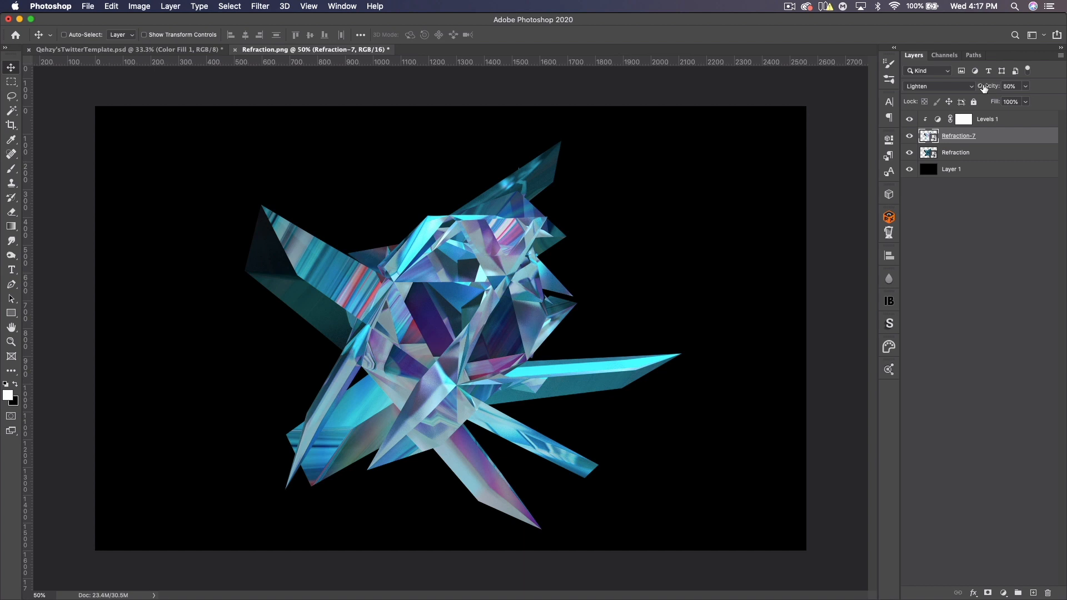
left_click_drag(984, 88, 991, 88)
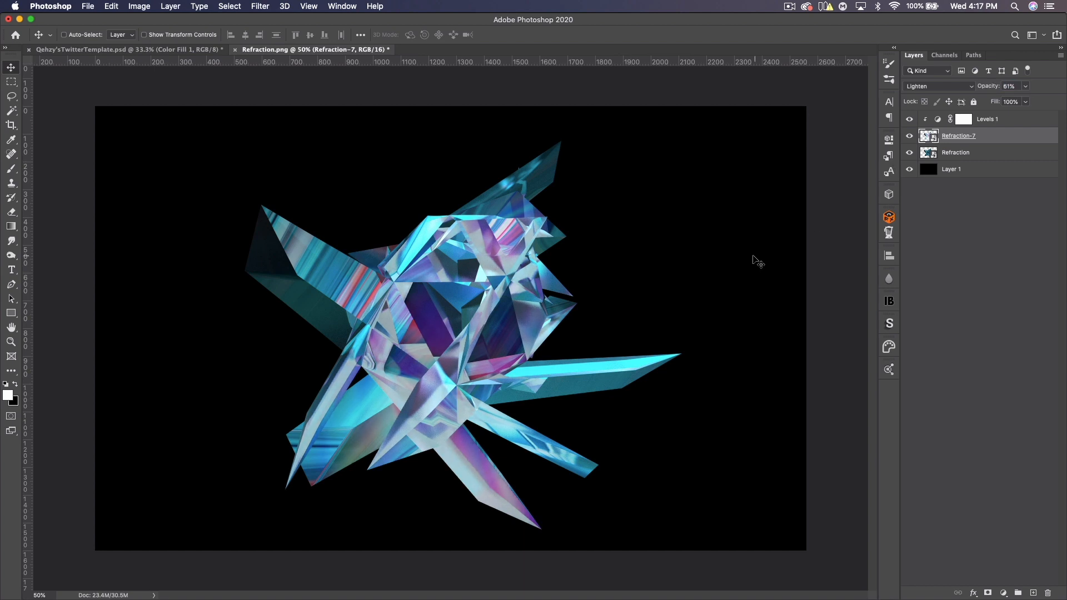
left_click(990, 121)
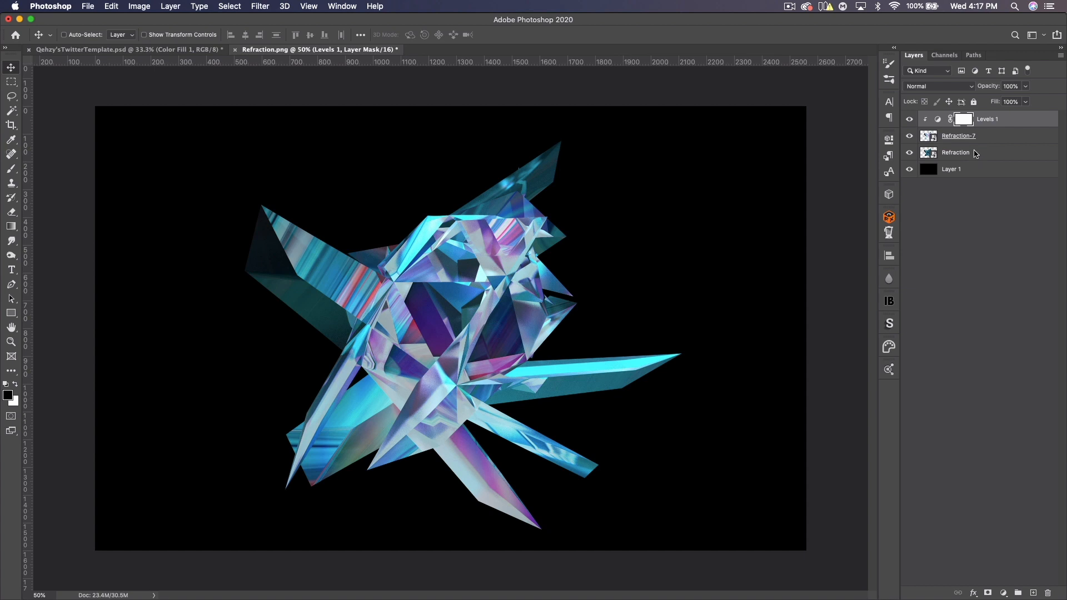
- Group the refraction layers and their Levels adjustment into a group named Facet
left_click(975, 154, "shift")
key("super+g")
type("Facet")
key("Return")
mouse_move(478, 249)
left_mouse_down()
mouse_move(467, 242)
mouse_move(533, 192)
mouse_move(479, 249)
left_mouse_up()
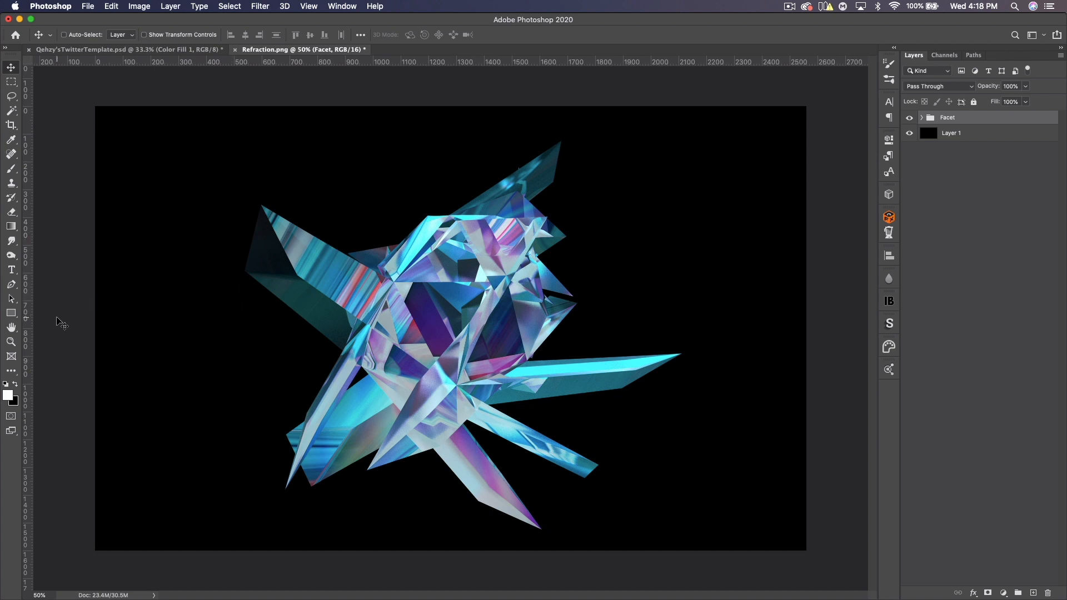
- Draw a circle about 598 px across with the Ellipse tool and position it over the lower part of the render
left_click(11, 314)
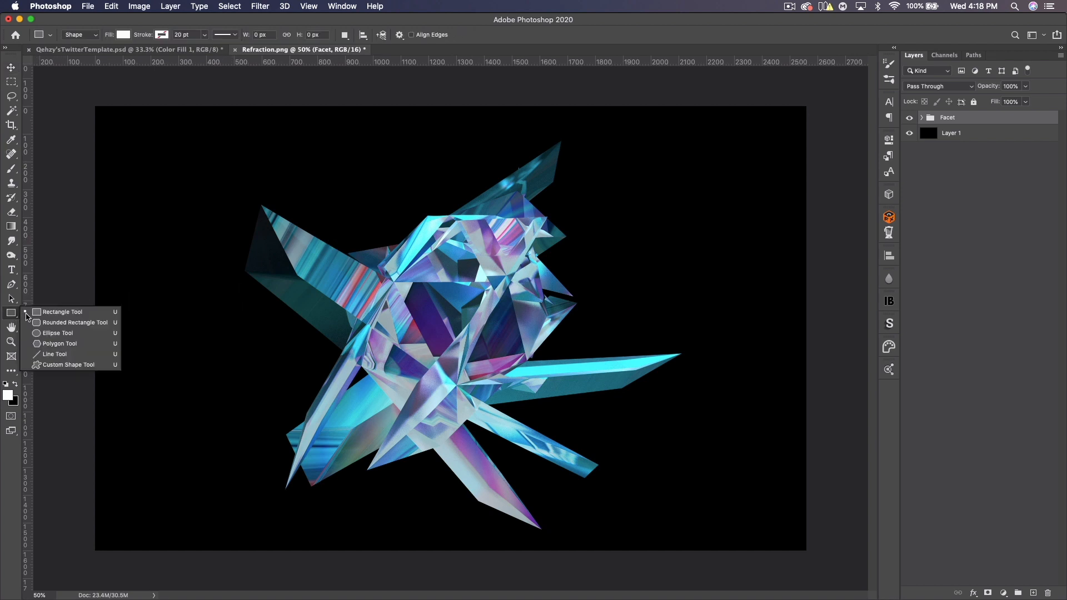
left_click(58, 334)
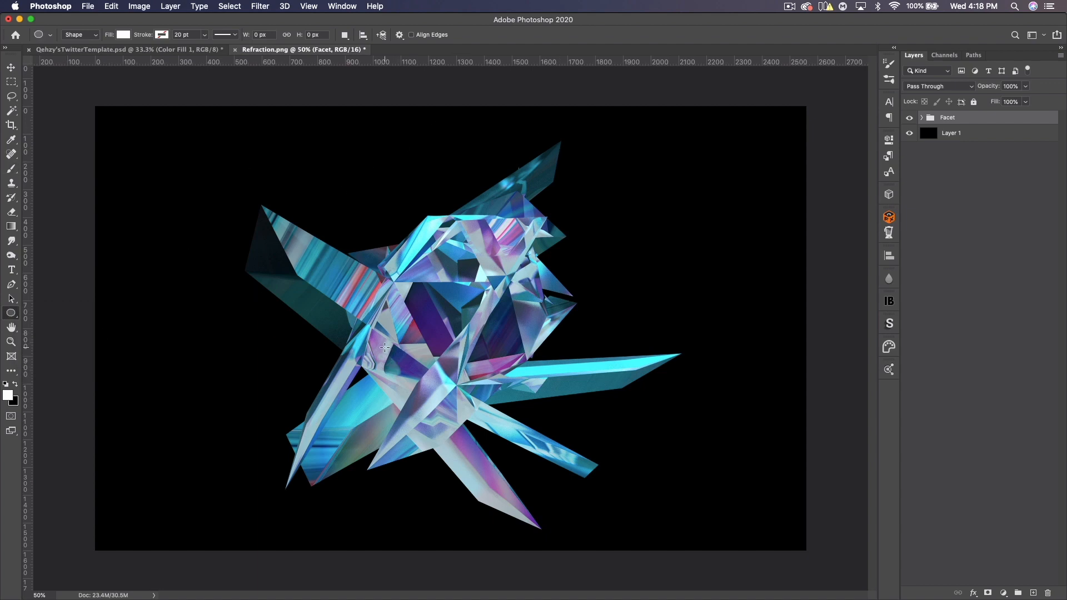
left_click_drag(384, 347, 487, 430)
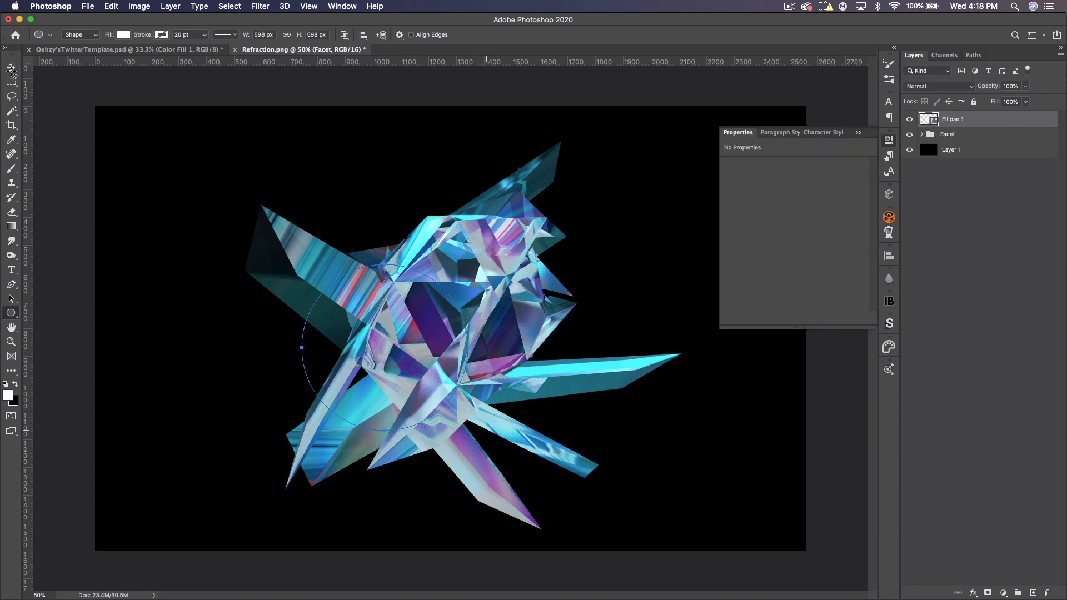
left_click(11, 69)
left_click_drag(405, 322, 416, 343)
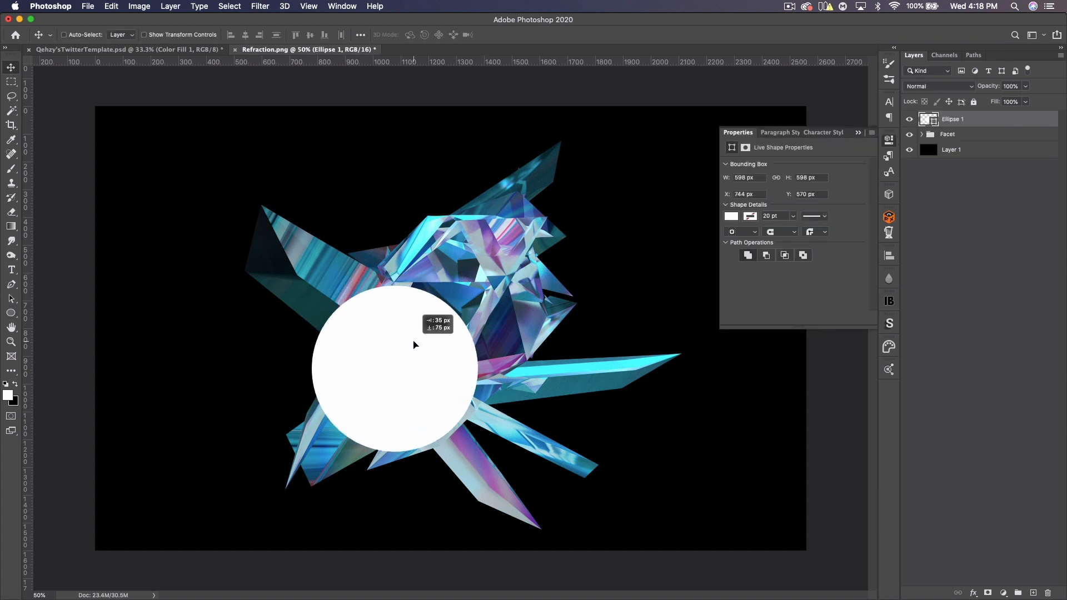
left_click_drag(383, 296, 388, 302)
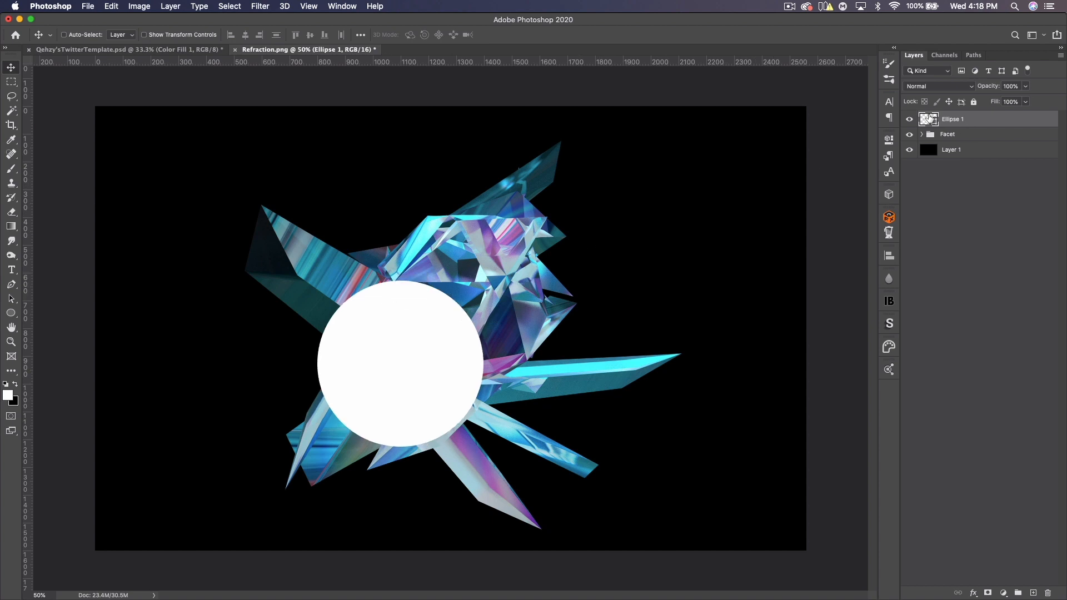
- Set the ellipse's fill colour to #b445e5
double_click(933, 121)
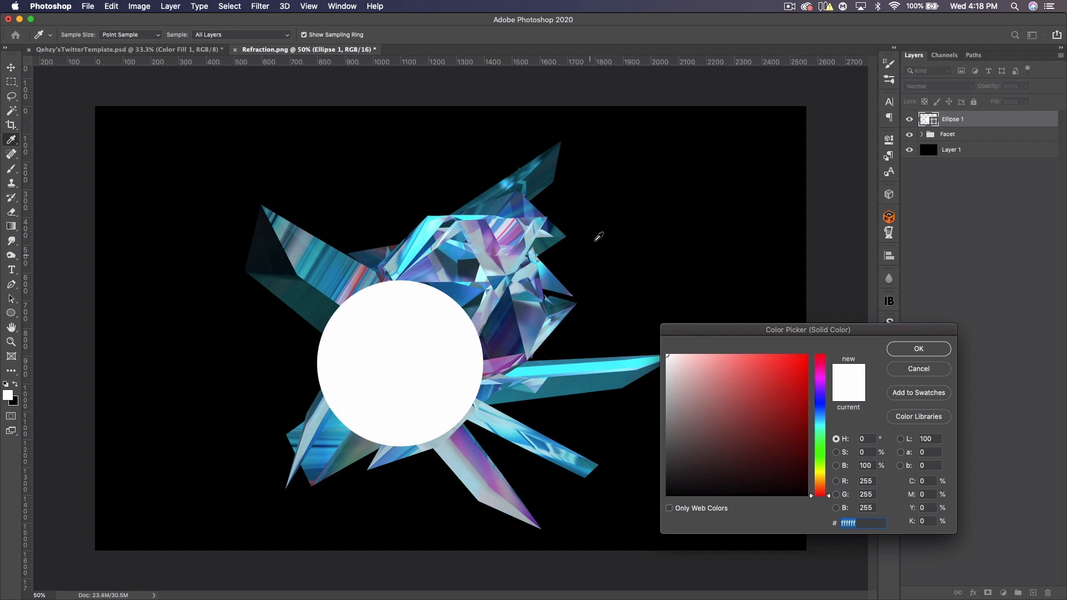
left_click(521, 229)
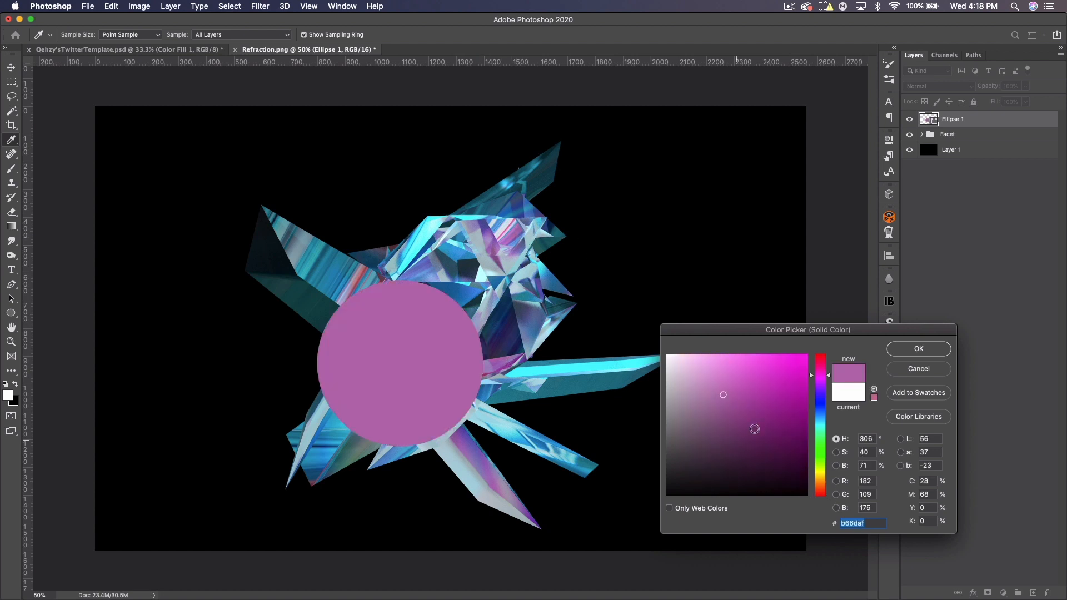
left_click_drag(768, 379, 793, 365)
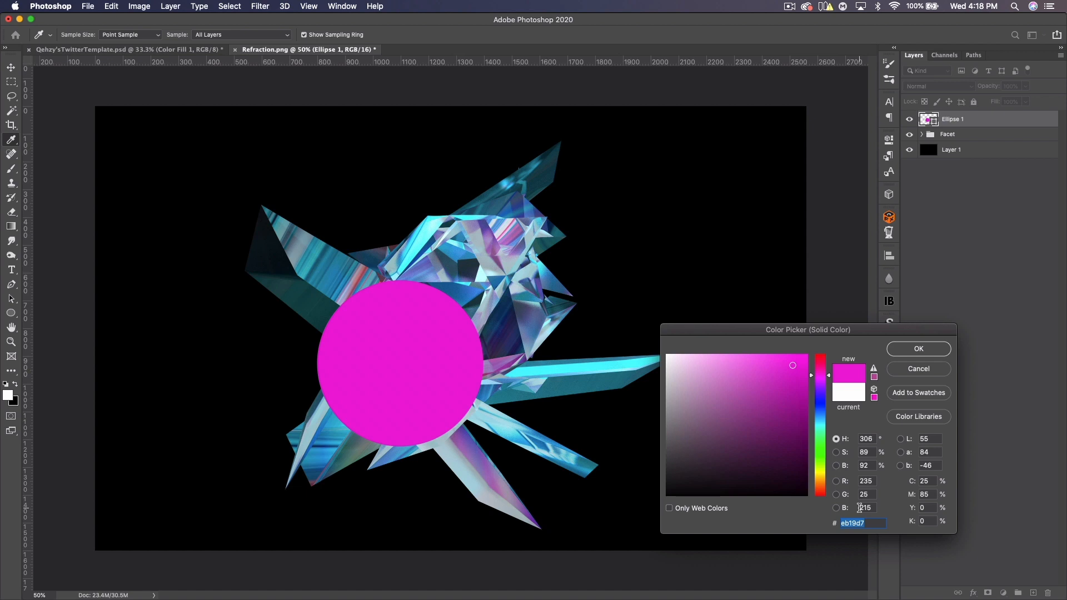
type("b44")
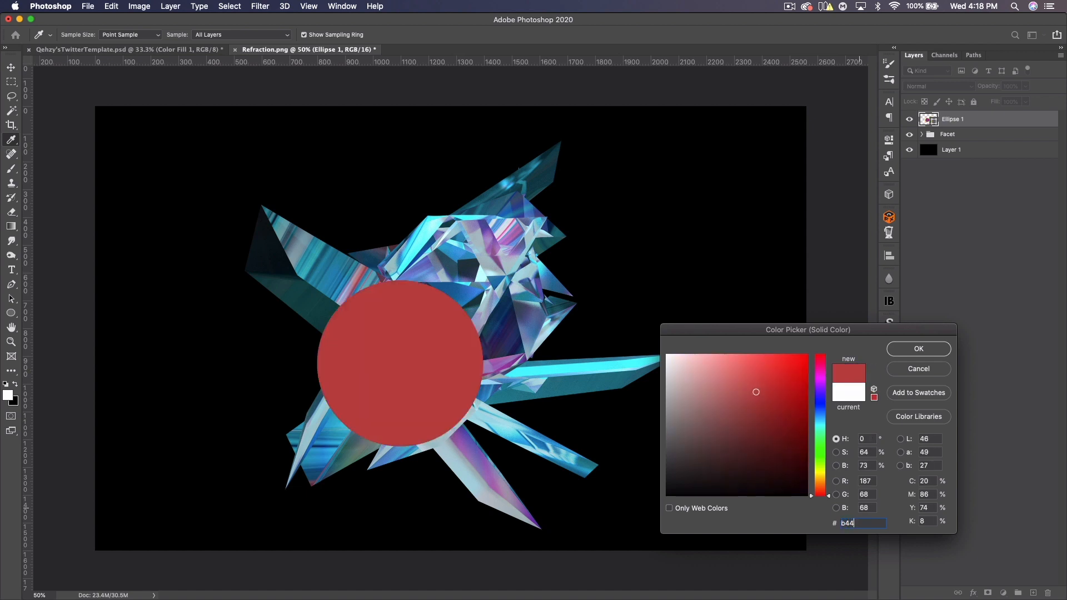
type("5e5")
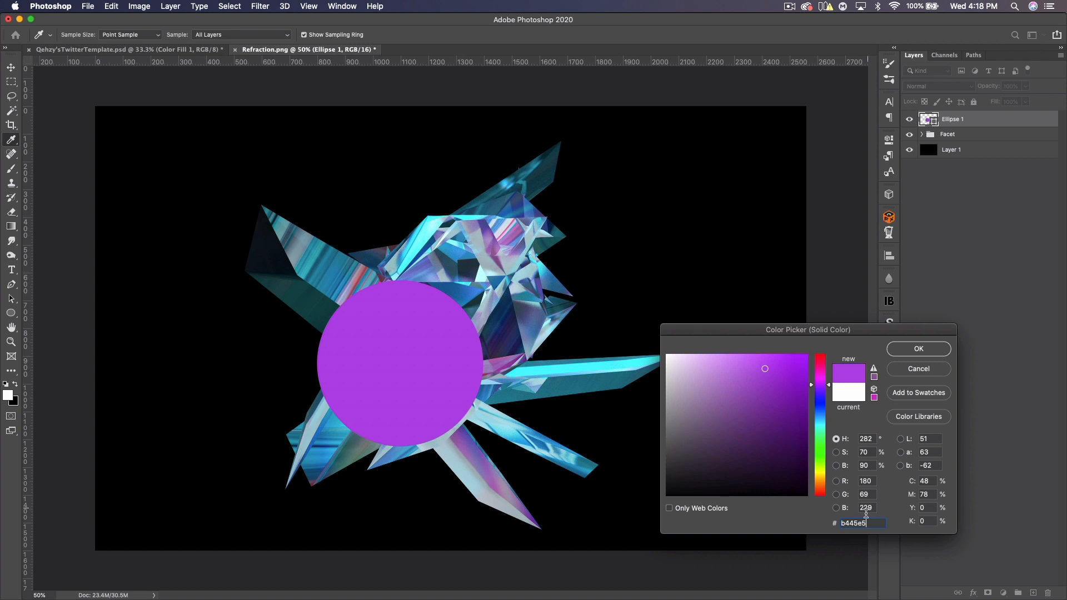
left_click(920, 349)
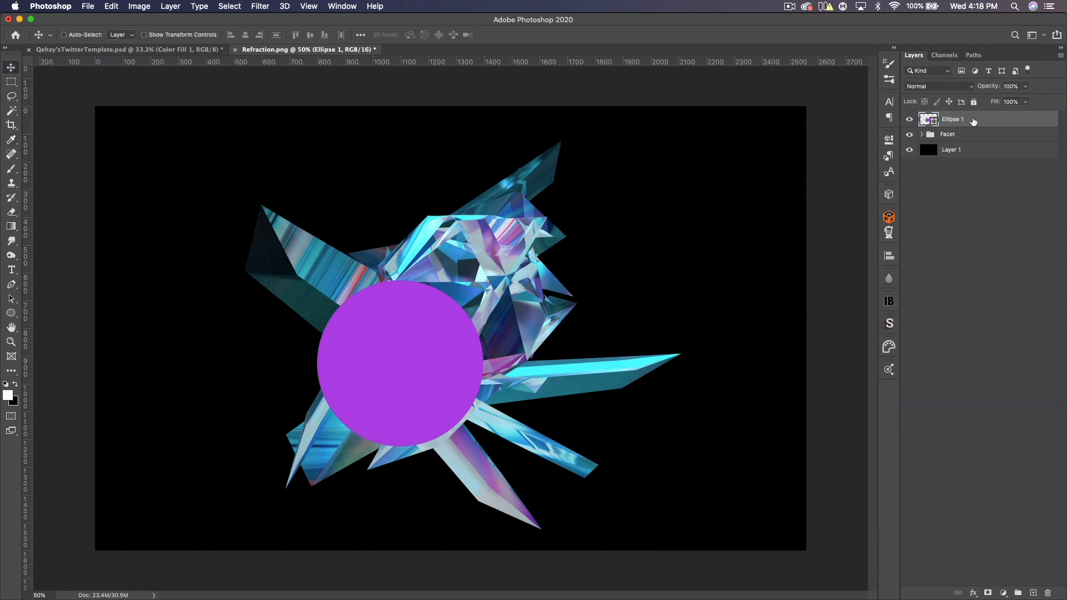
- Duplicate the ellipse layer and the Facet group, merging the group copy into a single layer
key("super+j")
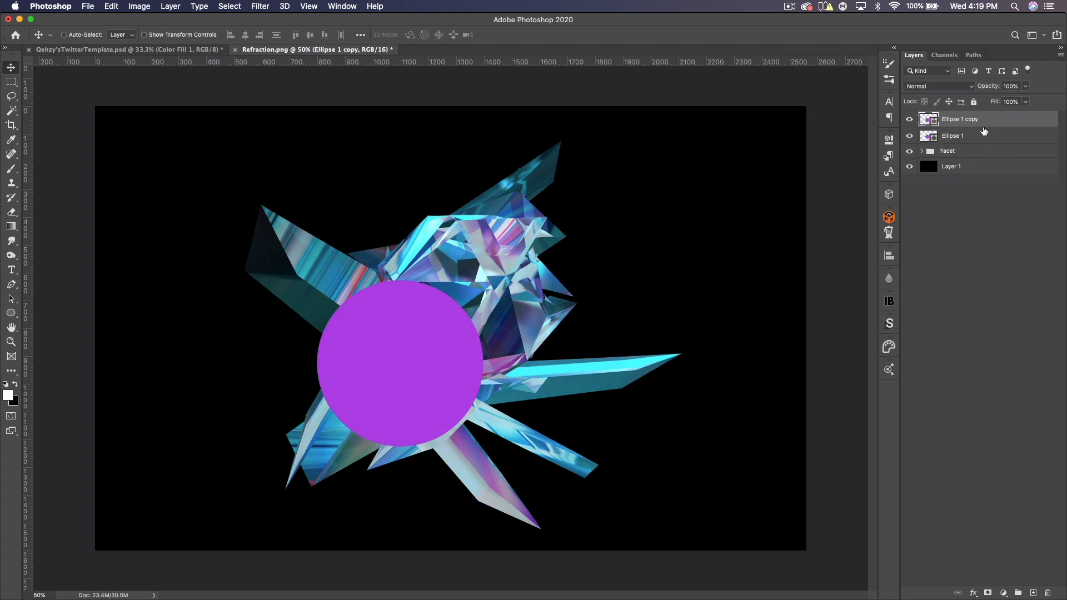
left_click(966, 151)
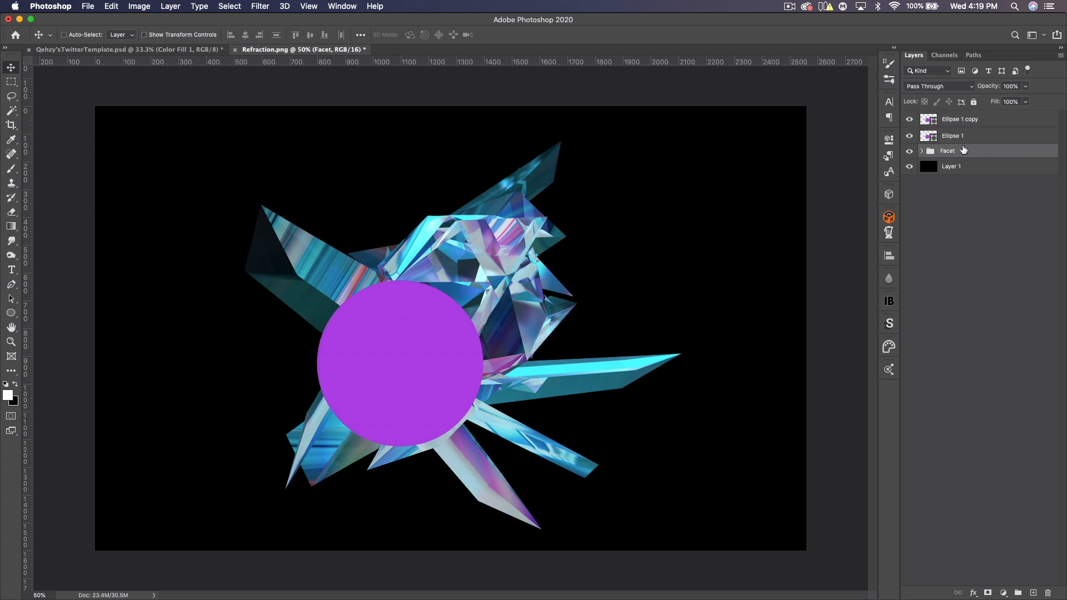
key("super+j")
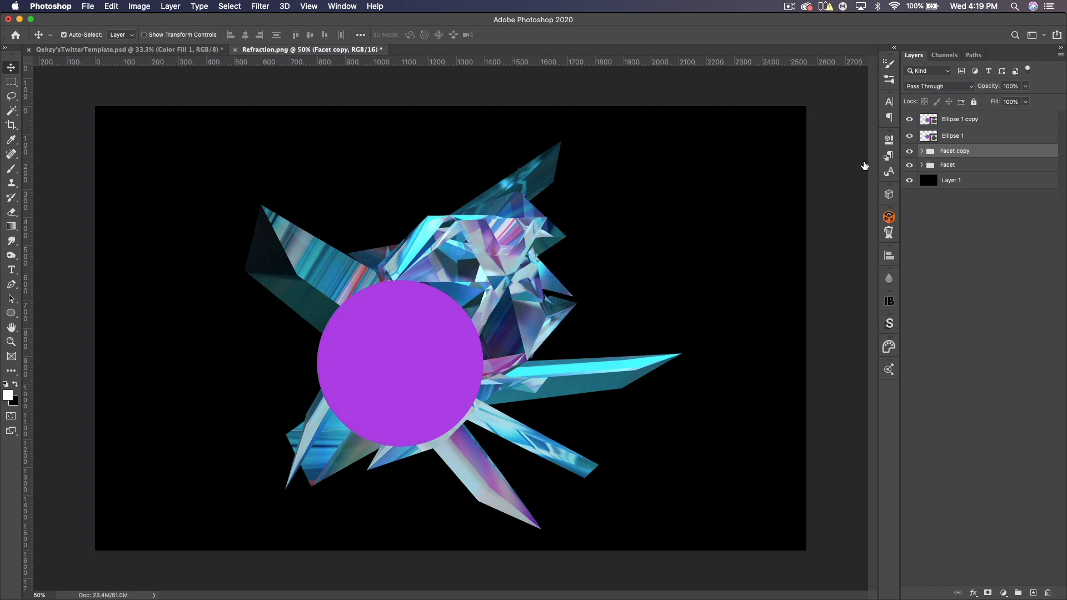
key("super+e")
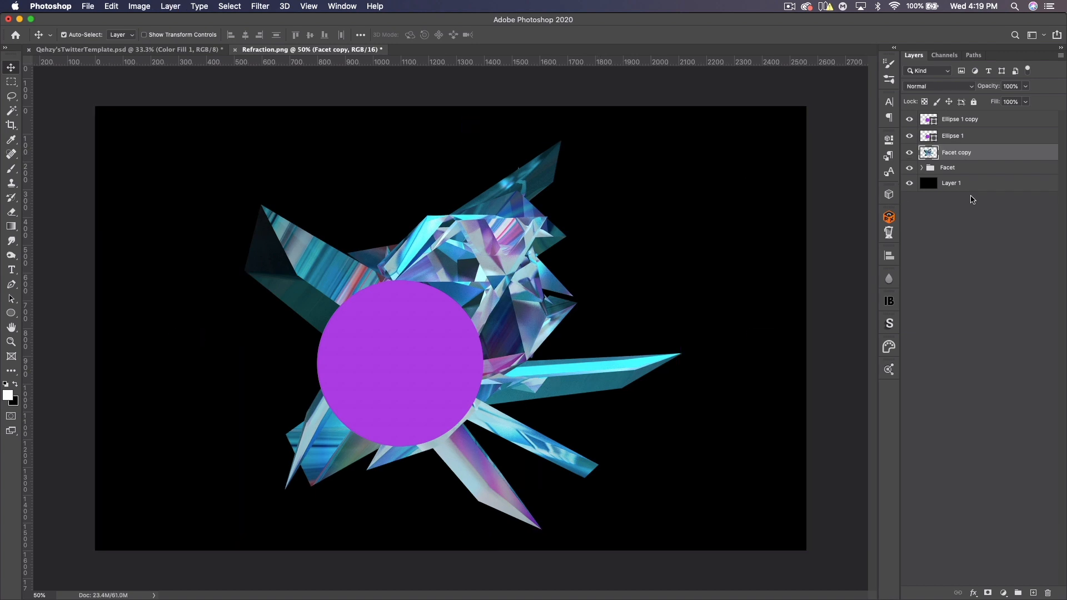
- Move the merged Facet copy layer to the top of the stack and clip it to the ellipse copy
left_click_drag(972, 153, 966, 124)
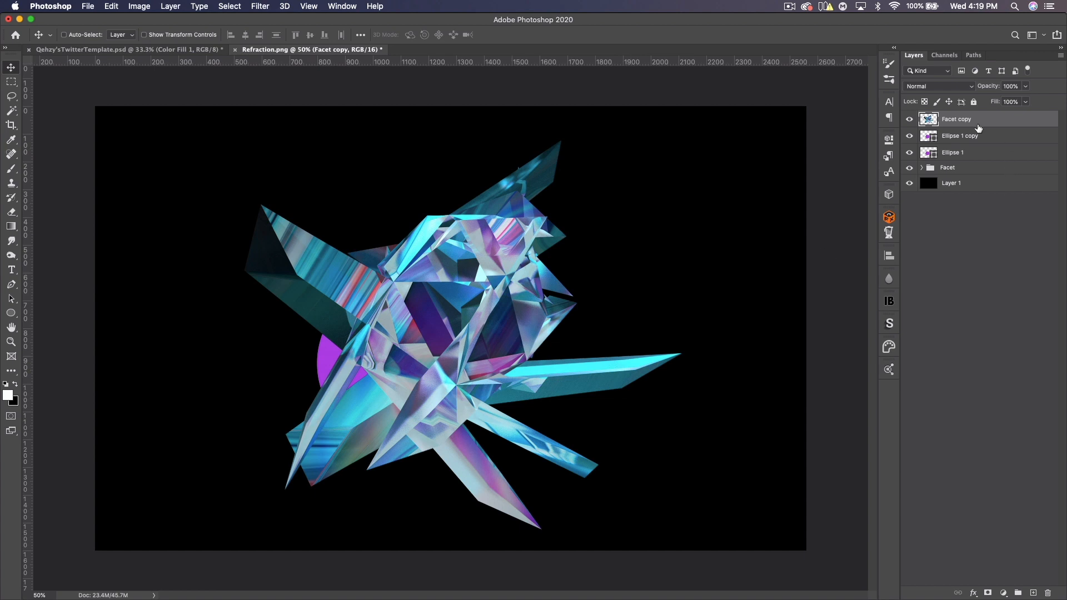
left_click(976, 122, "alt")
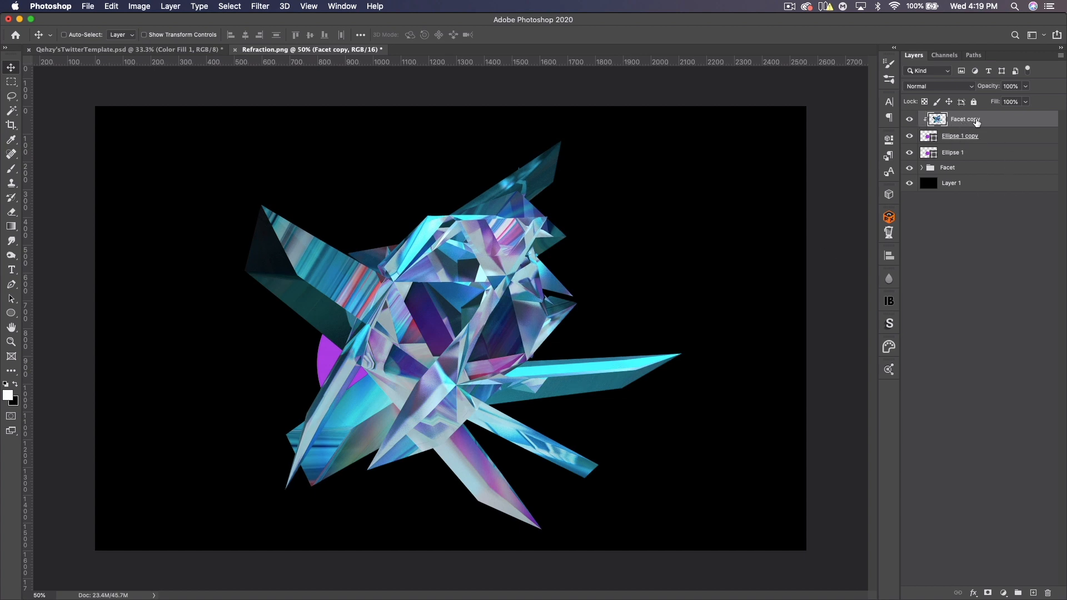
- Set Facet copy's blend mode to Lighten and opacity to 50%, then shift it inside the circle
left_click(936, 87)
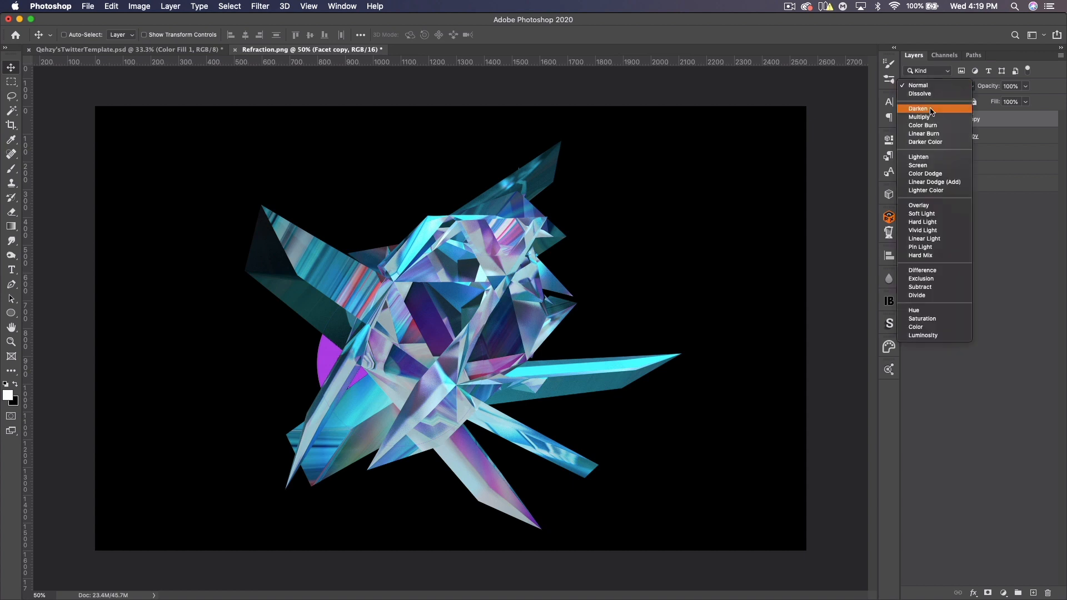
left_click(929, 159)
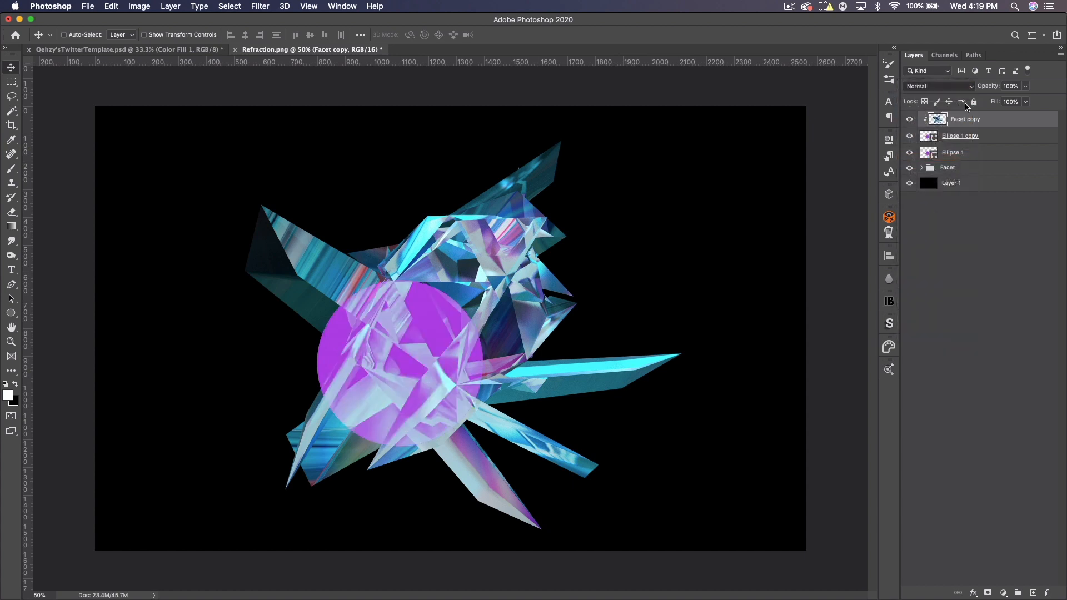
left_click(1006, 86)
type("50")
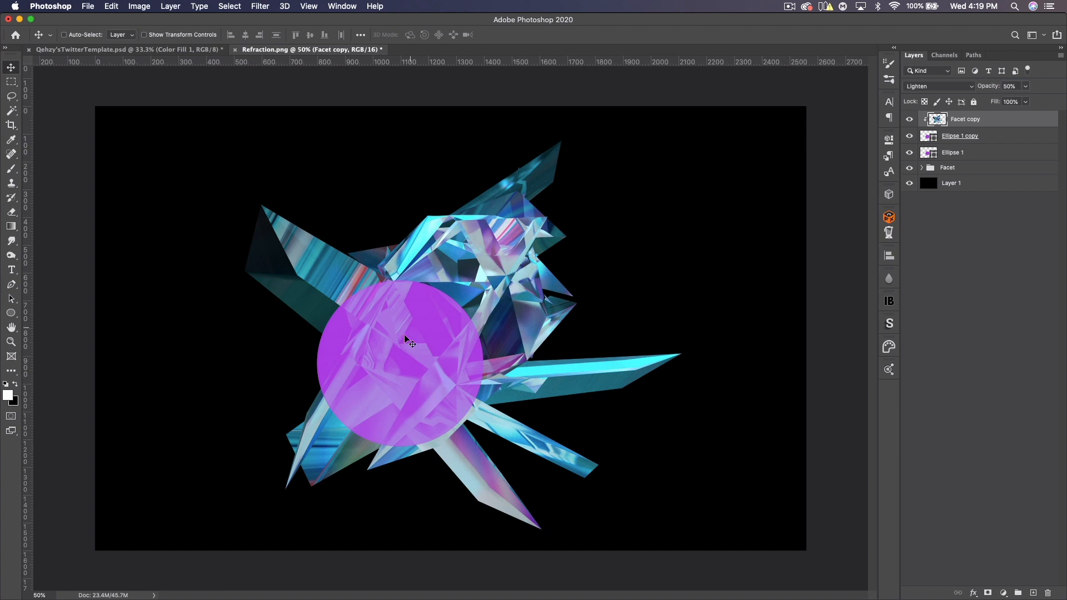
left_click_drag(384, 346, 341, 411)
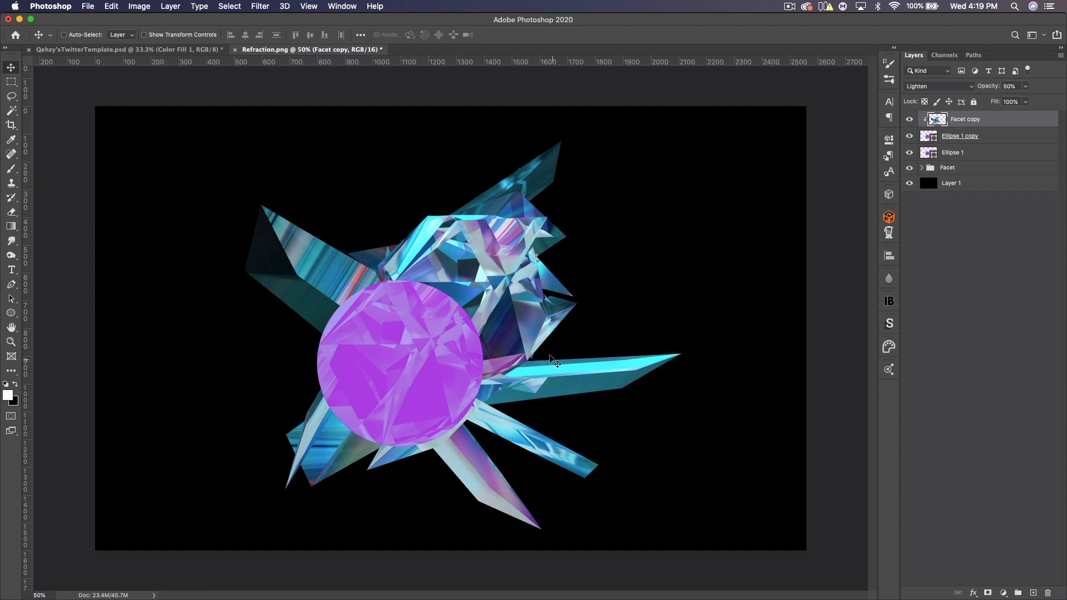
- Scale the original ellipse slightly larger to form a ring around the copy and set its opacity to 55%
left_click(963, 153)
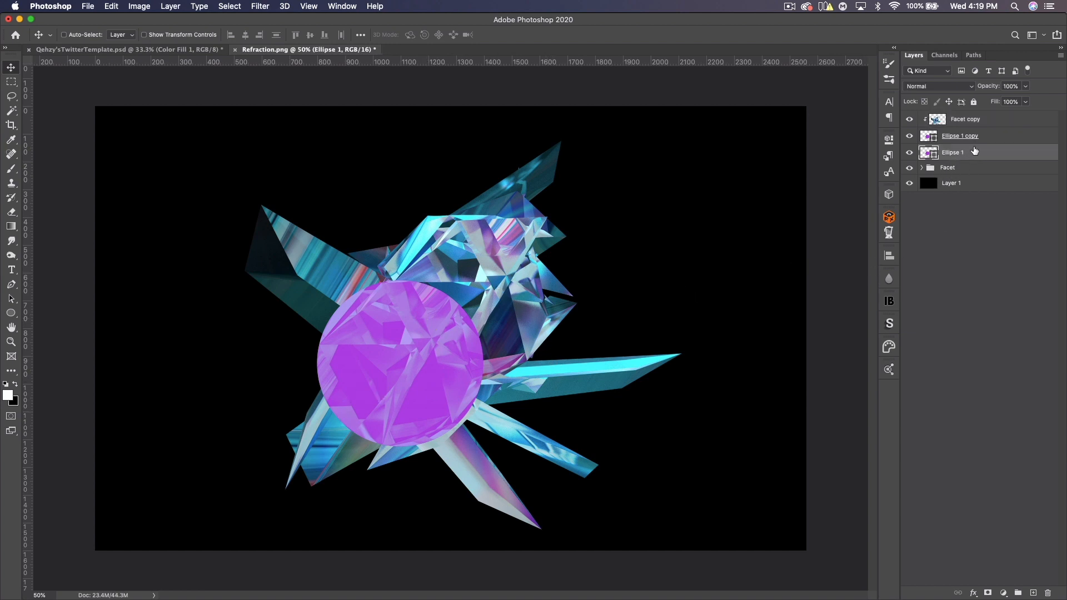
key("ctrl+t")
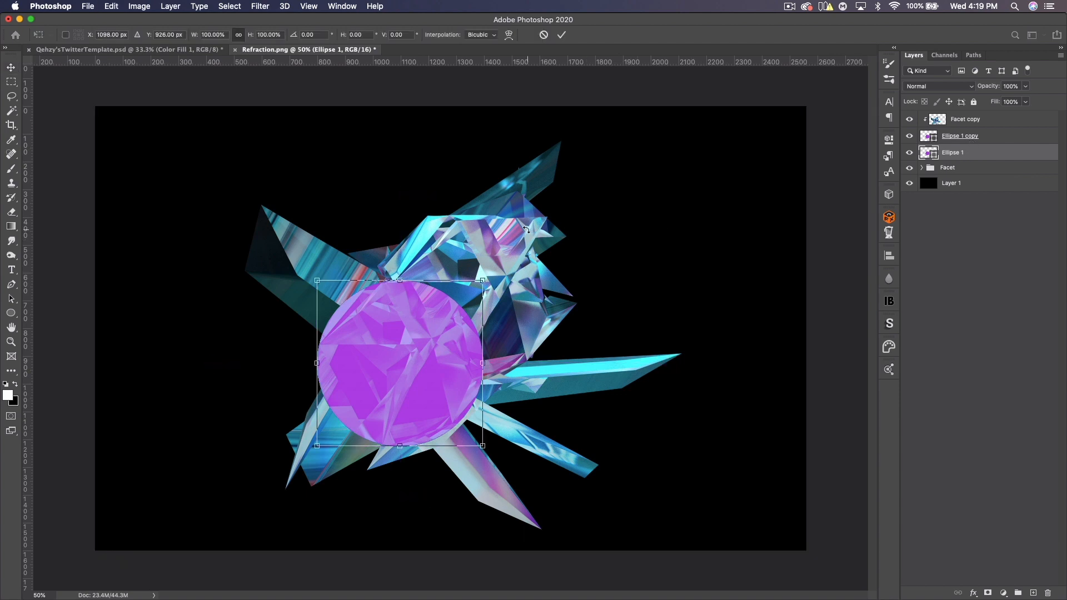
left_click_drag(482, 282, 497, 276)
key("Return")
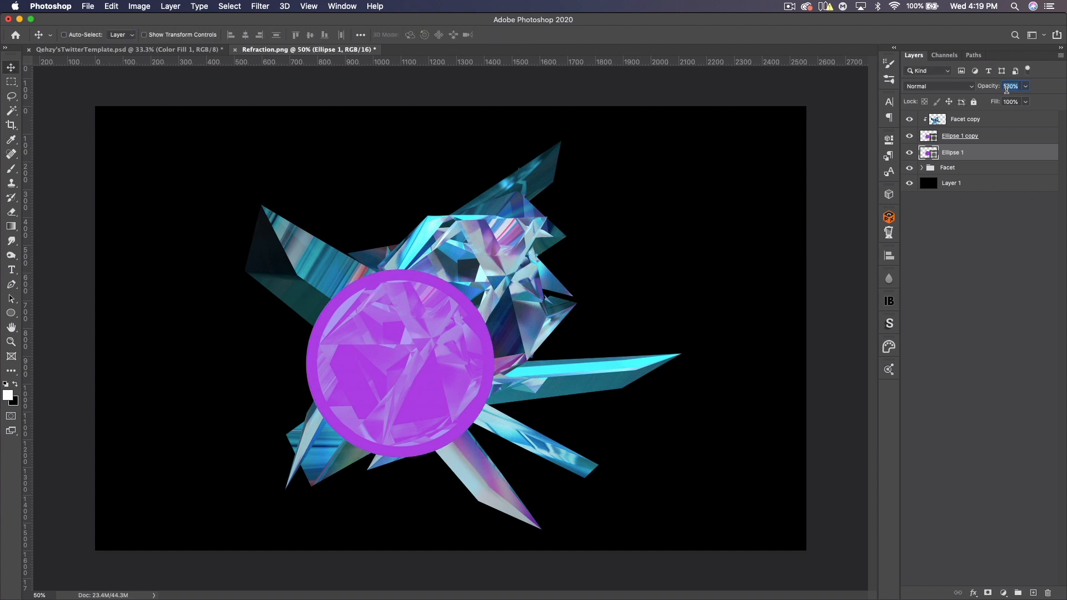
type("55")
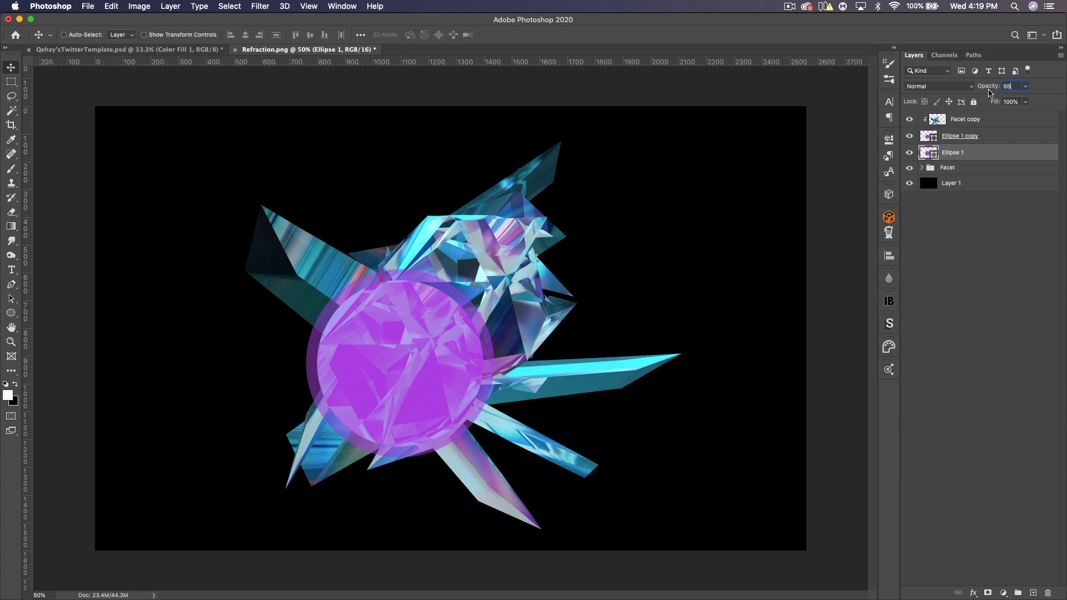
left_click_drag(989, 90, 989, 91)
- Group the two ellipses and Facet copy into a group named Circle
left_click(970, 123, "shift")
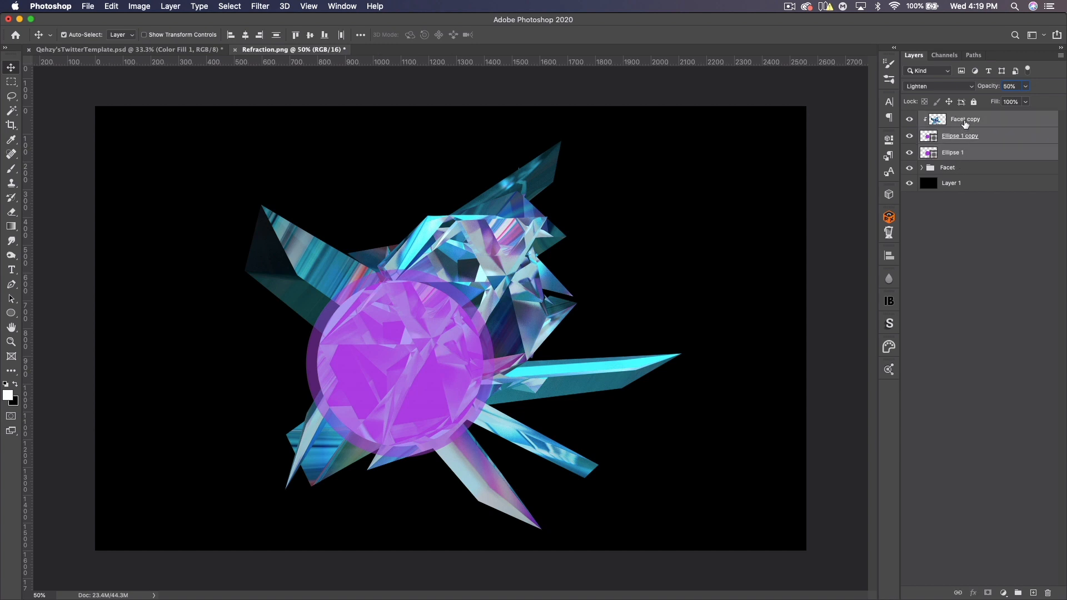
key("super+g")
type("Circles")
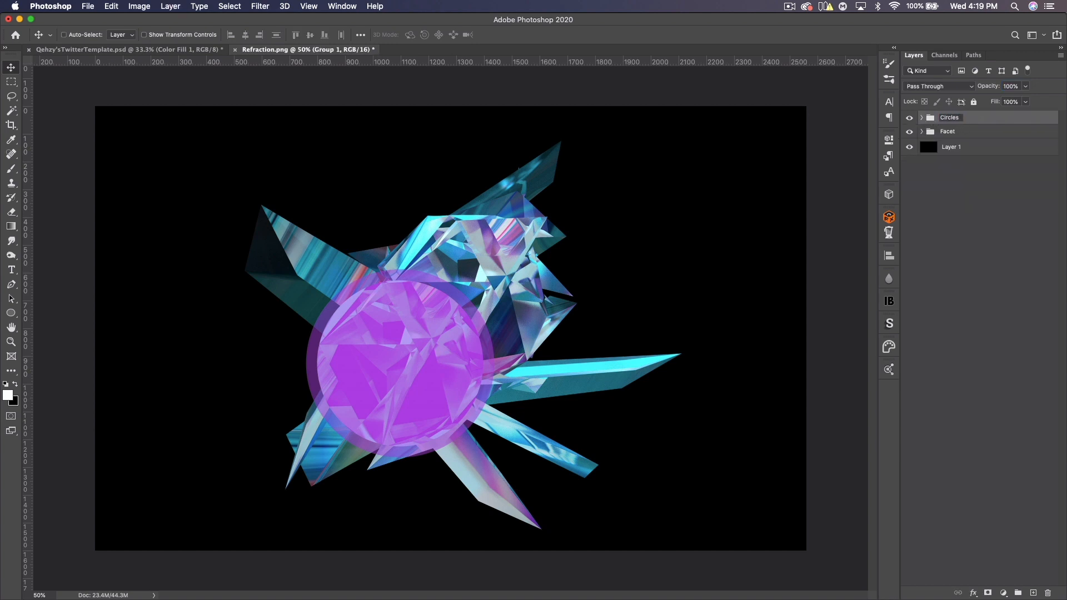
key("Return")
double_click(958, 118)
left_click(959, 118)
key("BackSpace")
key("Return")
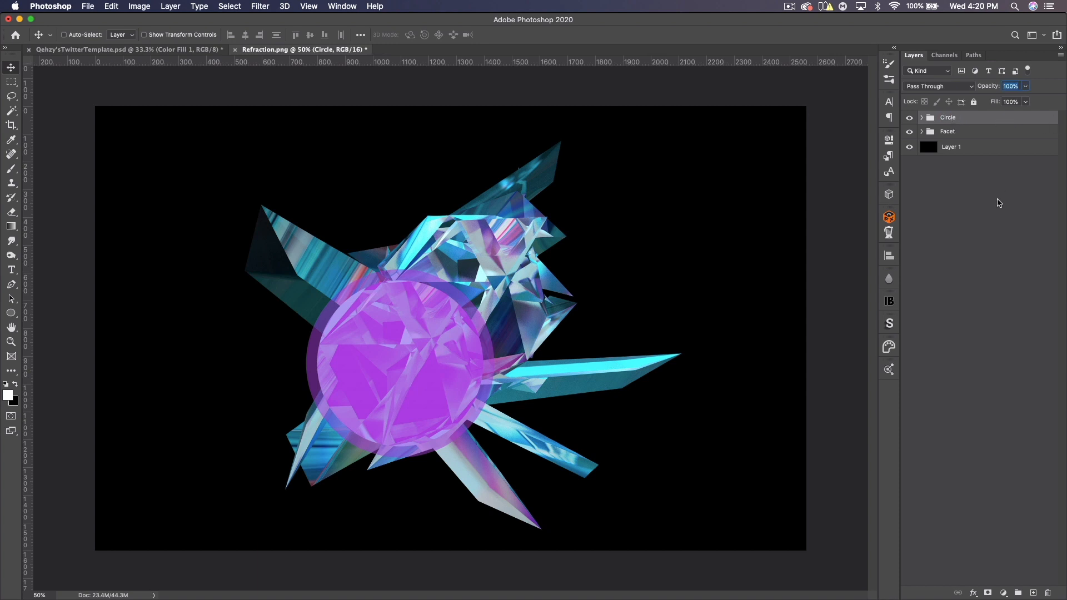
- Move the Circle group to the right over the faceted render
left_click_drag(410, 341, 469, 335)
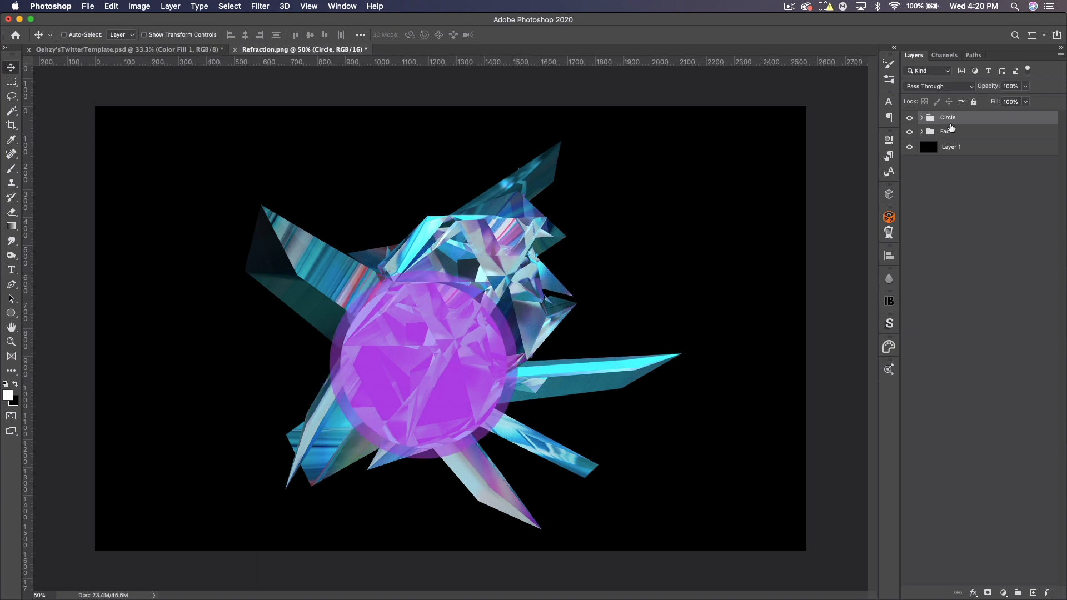
left_click(910, 119)
left_click(909, 118)
- Drag the Circle and Facet groups into the Twitter template document and close Refraction.png without saving
left_click(954, 134, "shift")
left_click_drag(581, 282, 177, 57)
left_click_drag(85, 54, 528, 306)
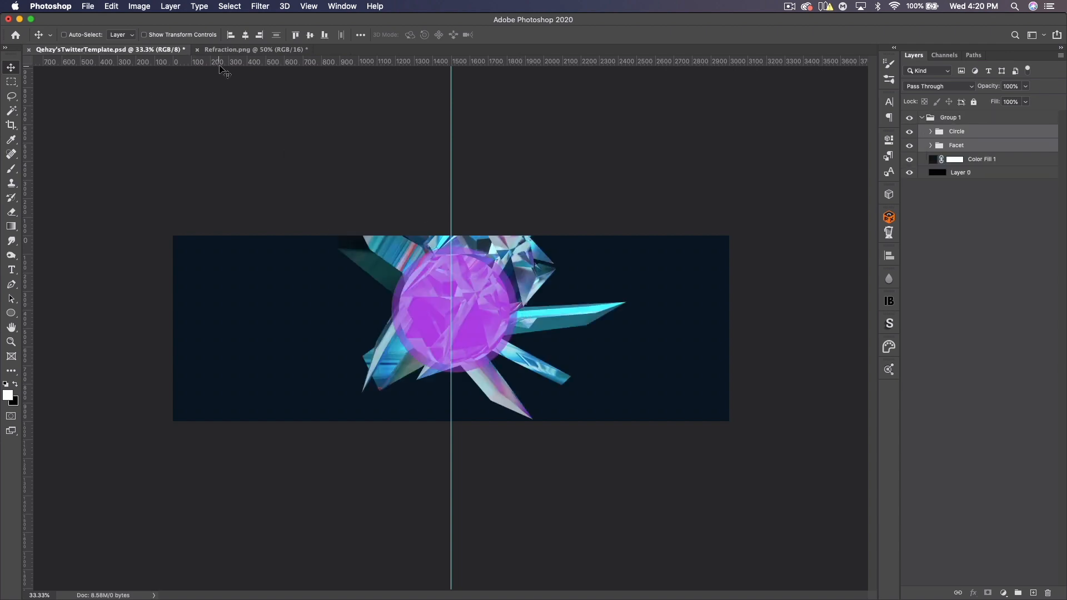
left_click(196, 49)
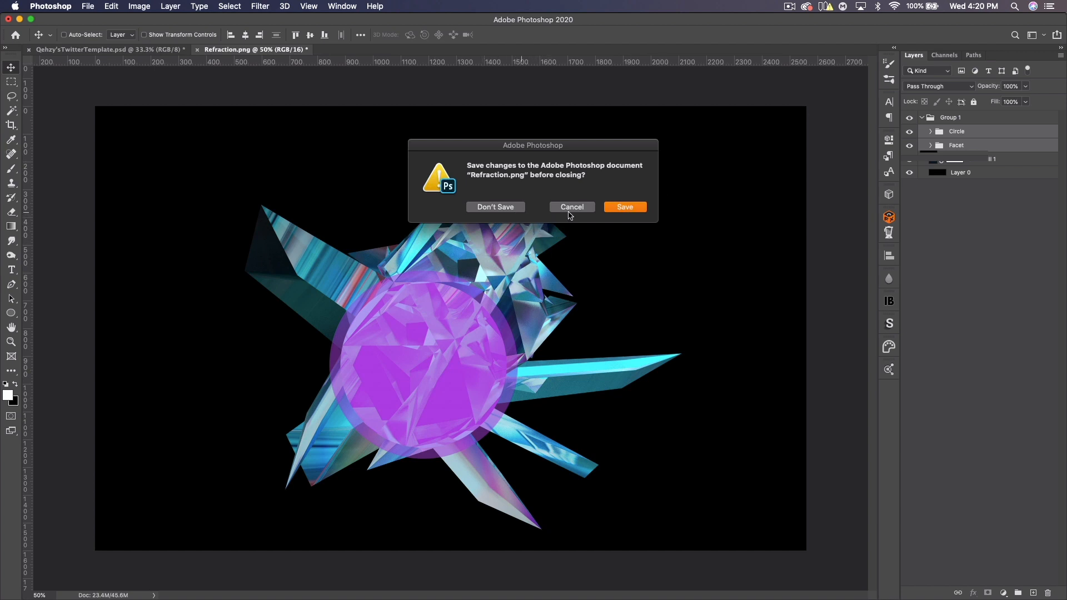
left_click(496, 207)
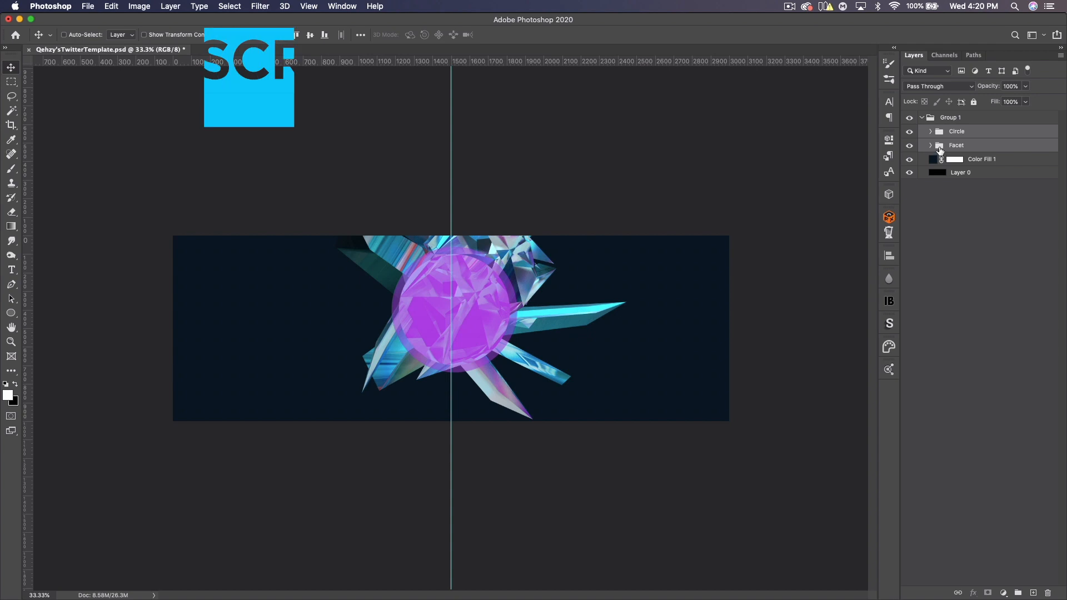
- Move the grouped artwork toward the banner's left edge
left_click_drag(528, 293, 271, 298)
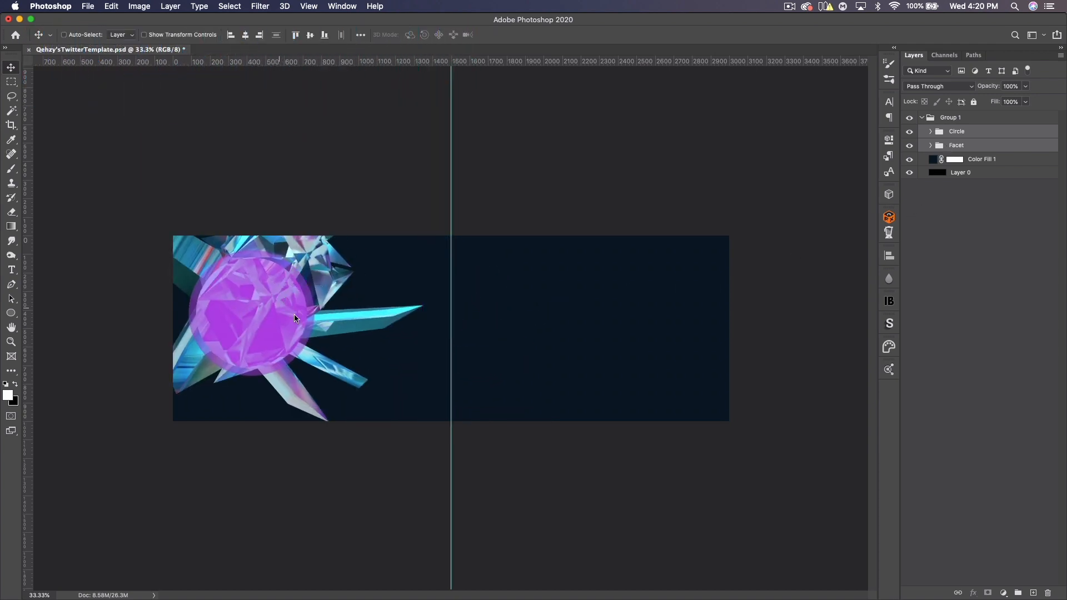
left_click(931, 146)
left_click(930, 146)
- Free-transform the grouped artwork, scaling it up to about 164% and positioning it over the banner's left side
key("ctrl+t")
left_click_drag(425, 314, 1065, 250)
left_click_drag(489, 295, 347, 296)
key("super+minus")
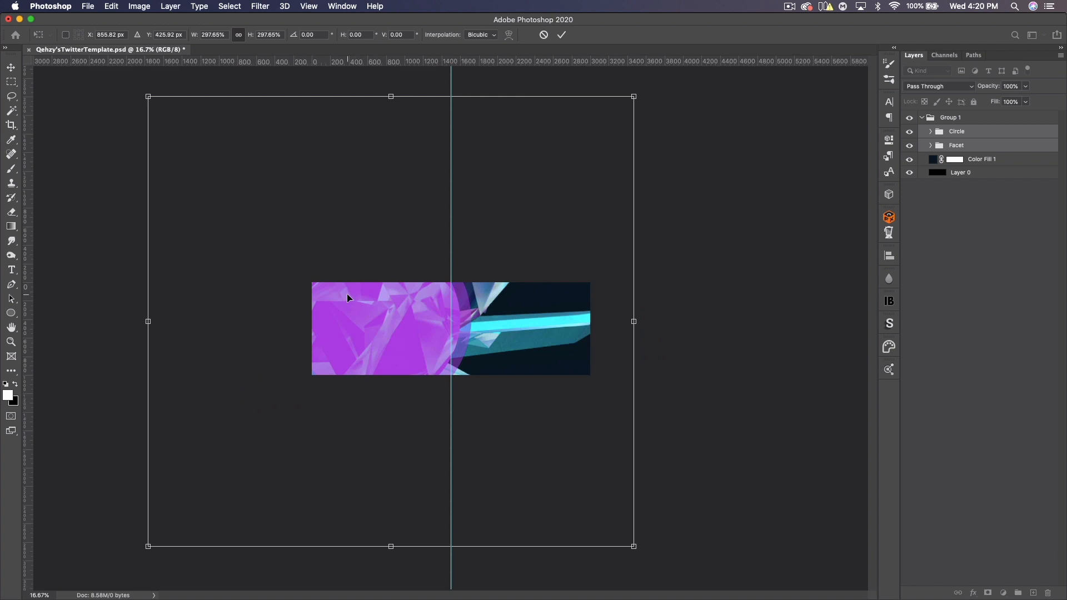
left_click_drag(634, 323, 487, 326)
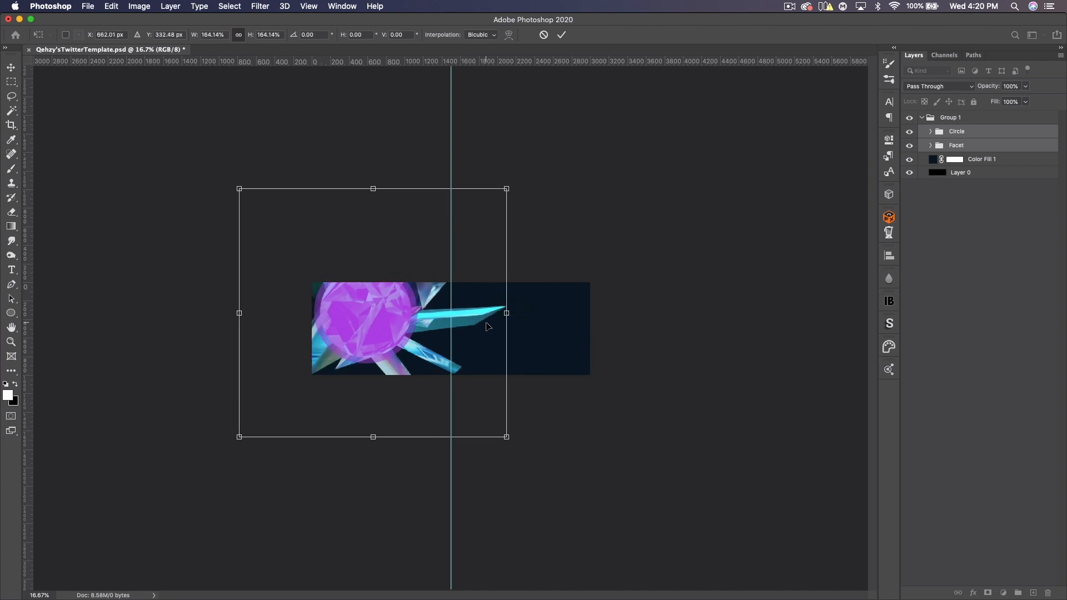
mouse_move(359, 312)
left_mouse_down()
mouse_move(379, 261)
mouse_move(391, 324)
mouse_move(388, 363)
mouse_move(382, 309)
mouse_move(383, 377)
mouse_move(369, 366)
mouse_move(368, 321)
left_mouse_up()
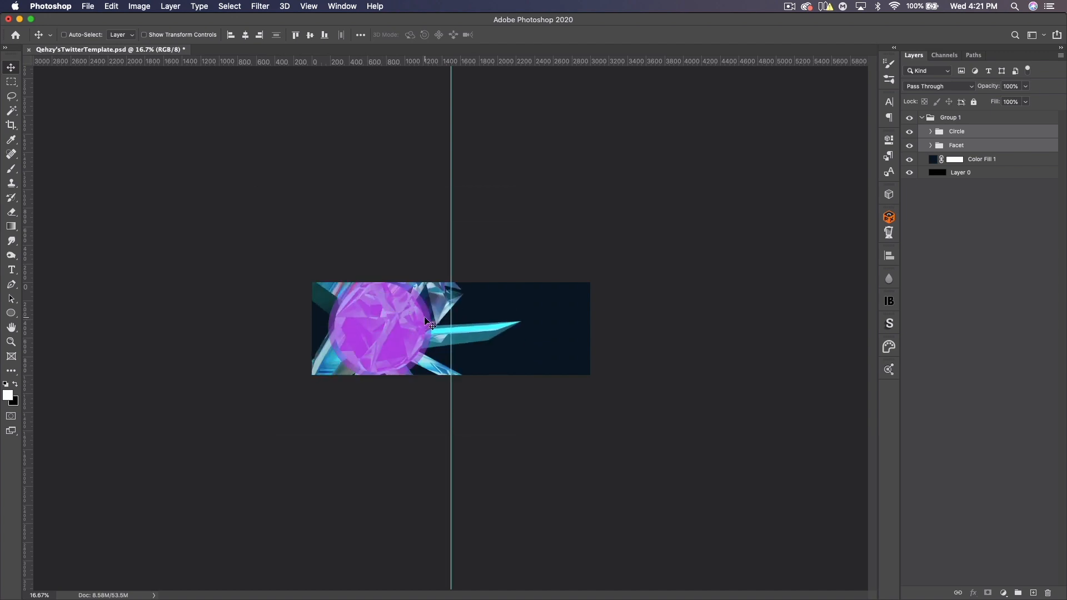
- Hide the guides and switch off the Circle group's visibility
key("super+equal")
key("super+equal")
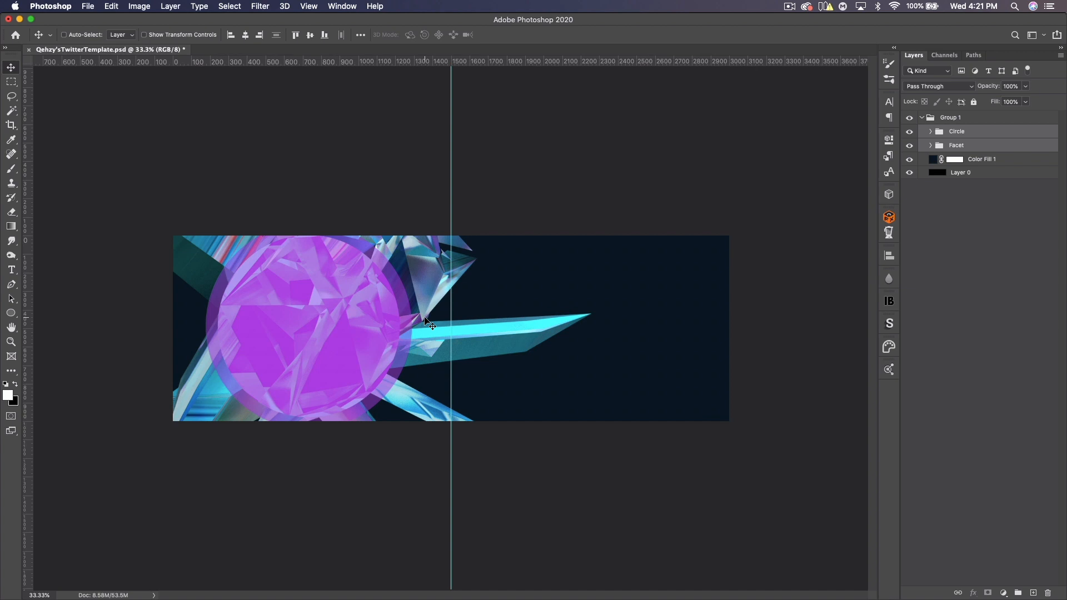
key("super+semicolon")
left_click(957, 131)
left_click(909, 131)
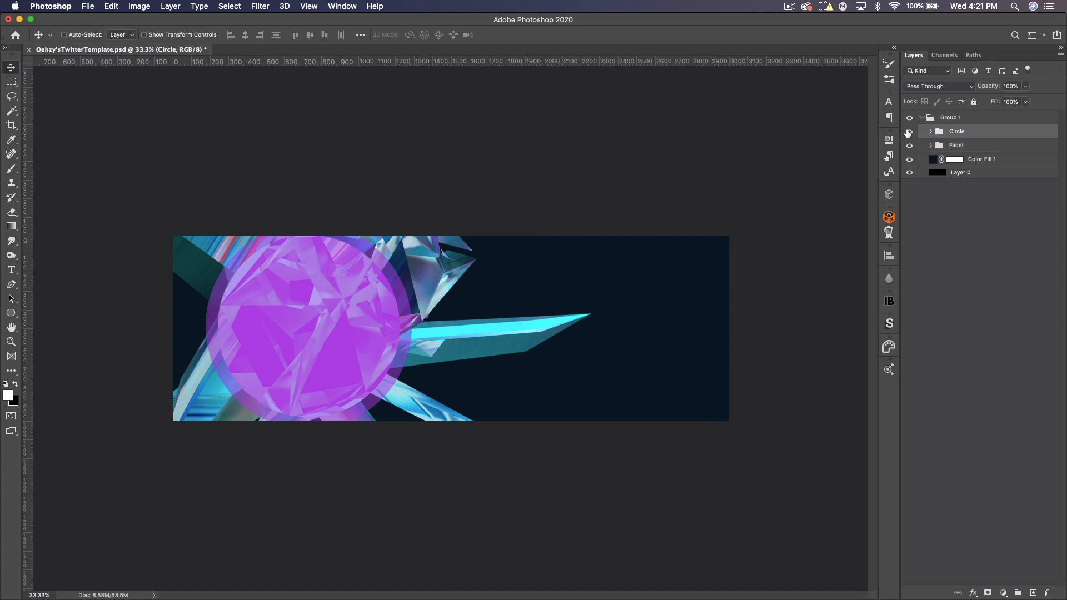
- Select the Facet group and nudge it slightly upward within the banner
left_click(956, 145)
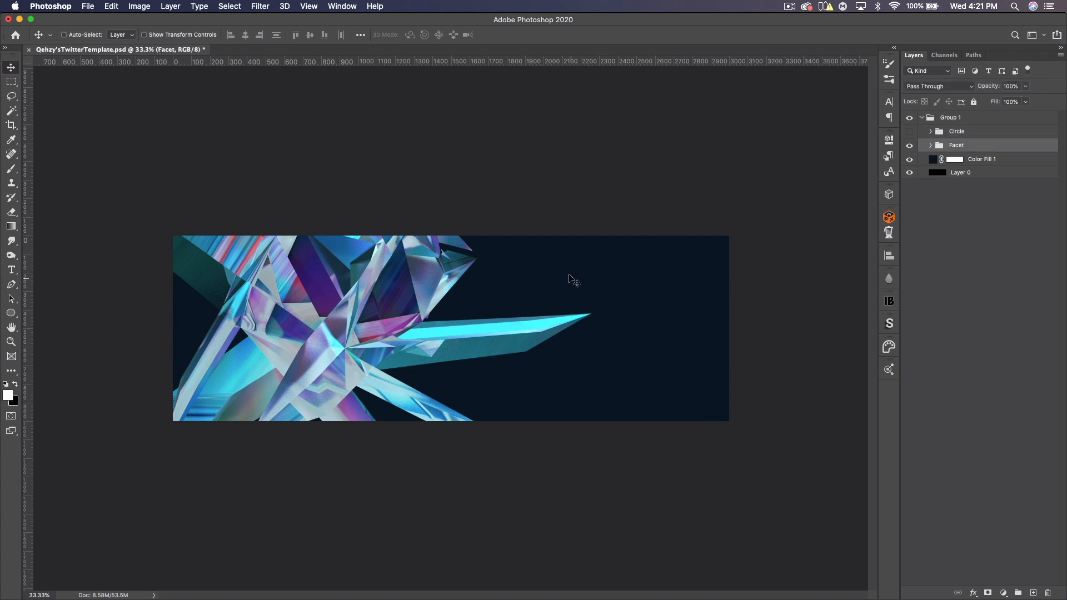
left_click_drag(388, 341, 388, 303)
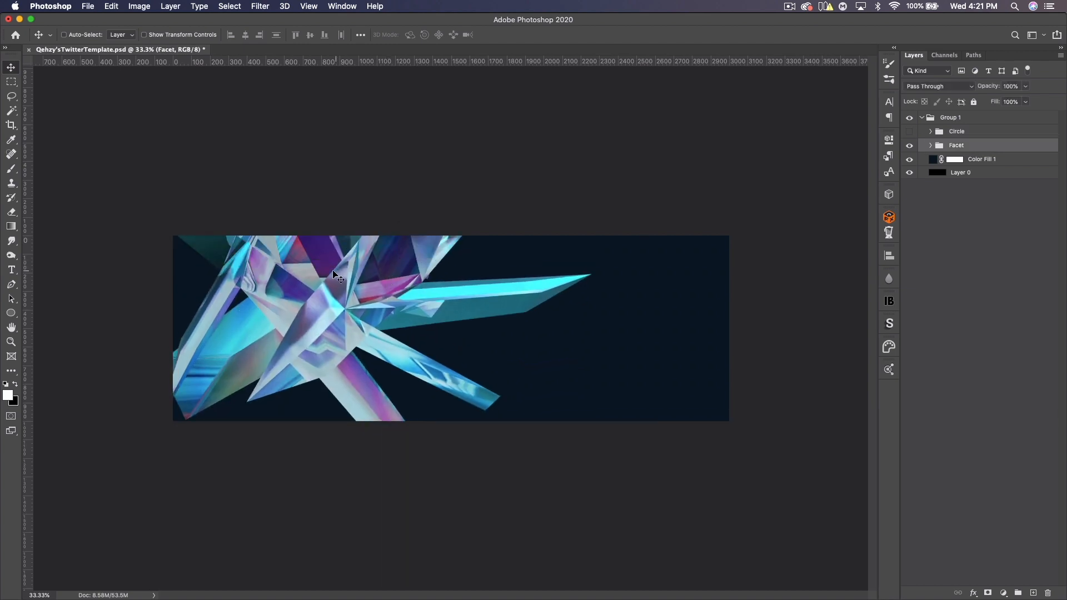
left_click_drag(349, 278, 344, 300)
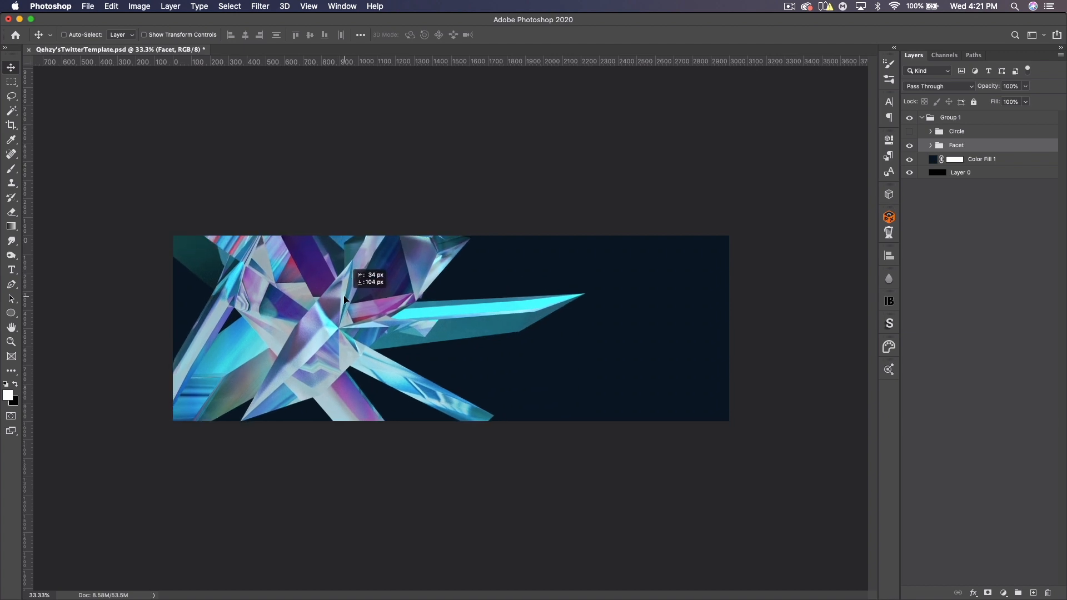
left_click_drag(346, 300, 346, 300)
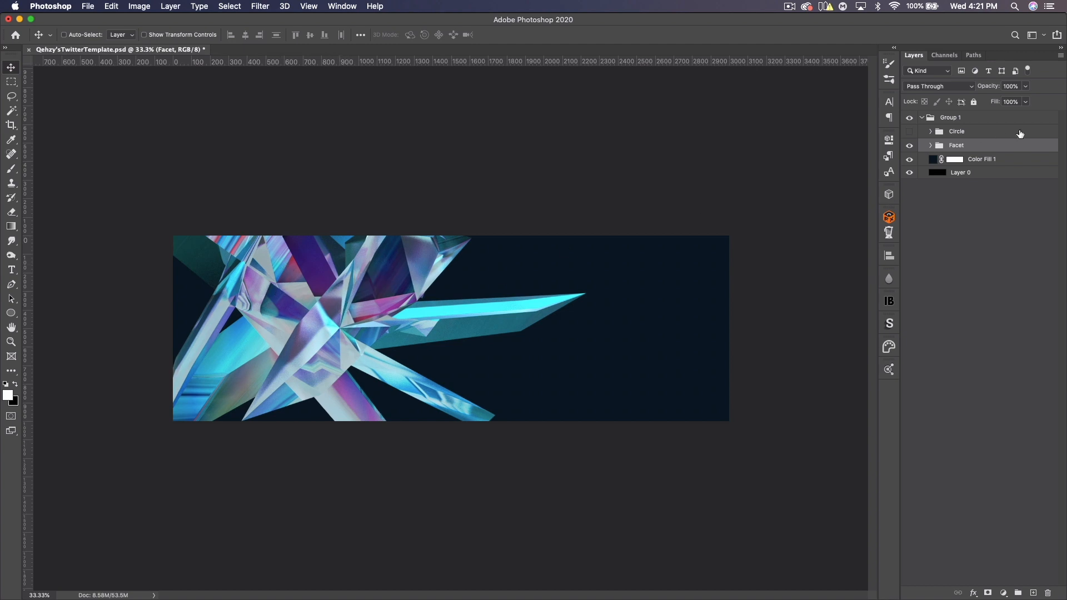
- Duplicate the Facet group, place the copy below Facet, and move it to the banner's right side
key("super+j")
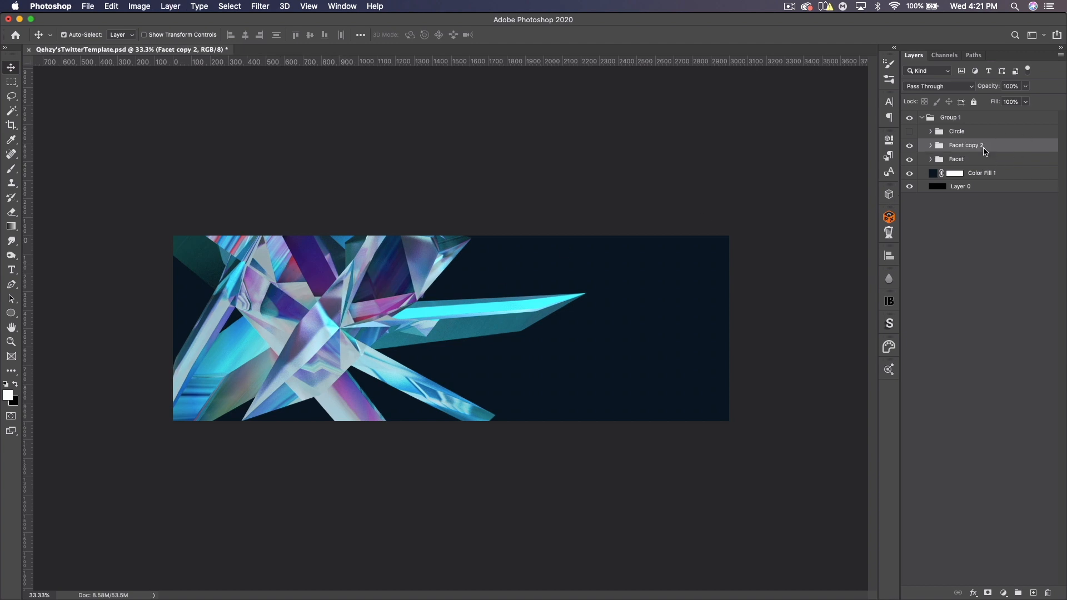
left_click_drag(995, 148, 993, 170)
left_click_drag(418, 342, 708, 423)
left_click_drag(648, 277, 642, 324)
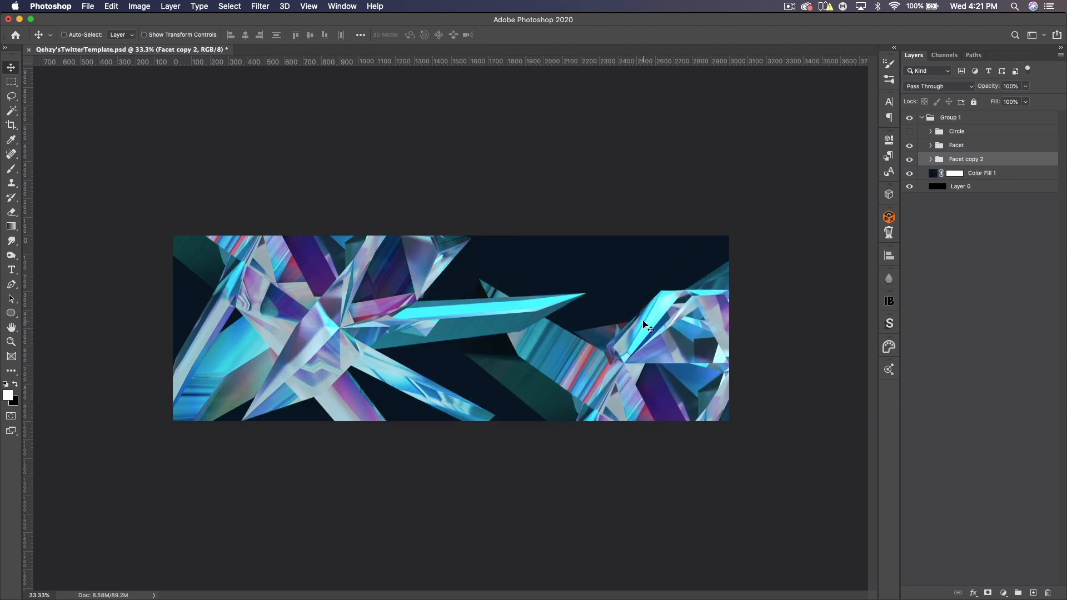
- Rotate the Facet copy 2 group about -40° and scale it to about 91% on the banner's right half
key("super+t")
left_click_drag(606, 159, 468, 257)
left_click_drag(677, 374, 642, 321)
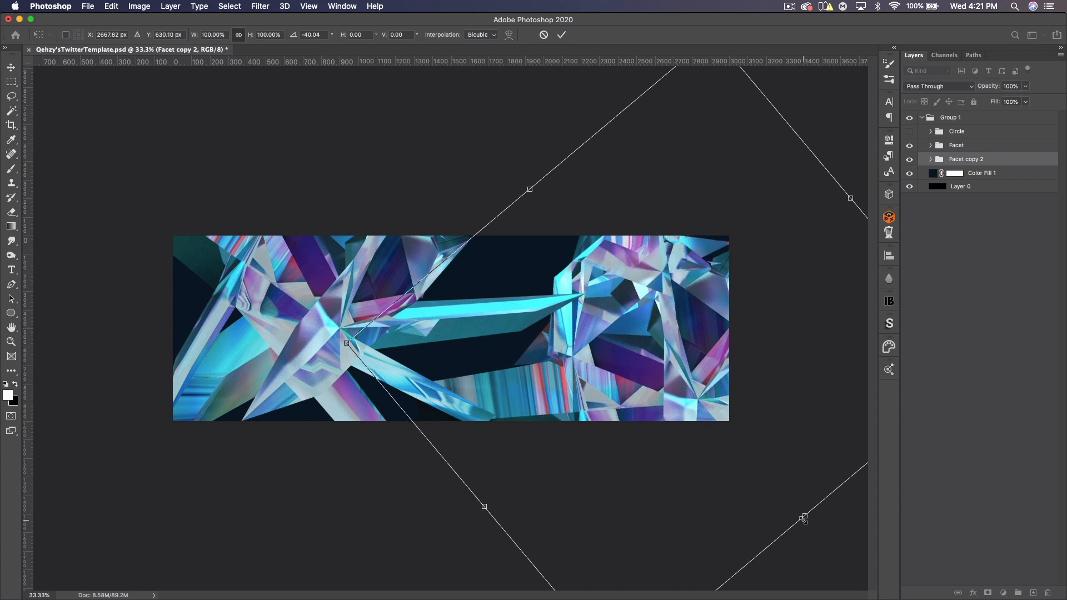
left_click_drag(716, 441, 762, 461)
left_click_drag(665, 329, 645, 368)
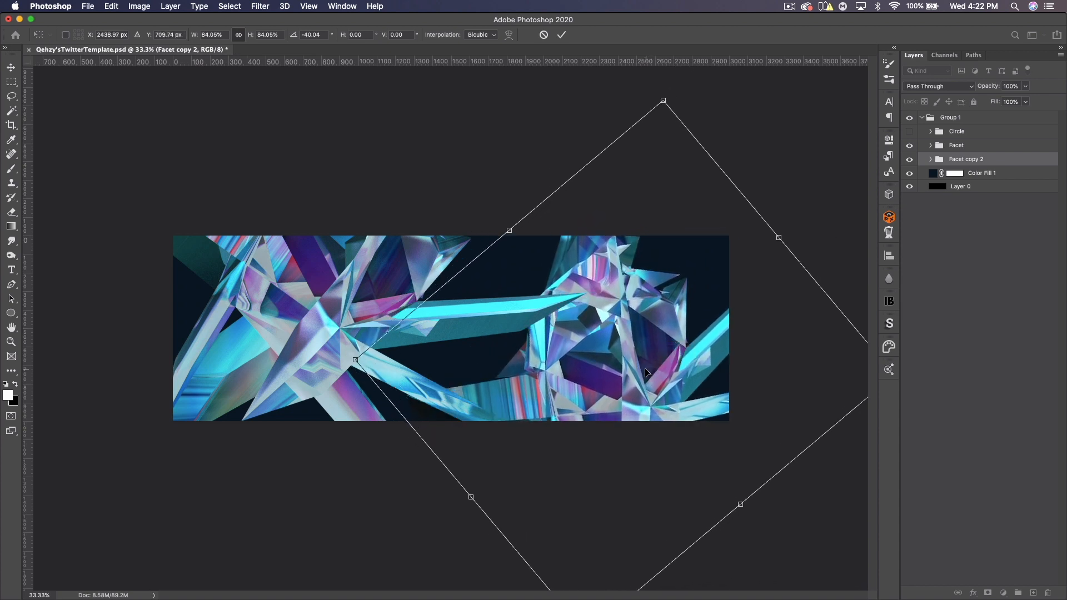
left_click_drag(779, 239, 805, 218)
left_click_drag(700, 277, 707, 276)
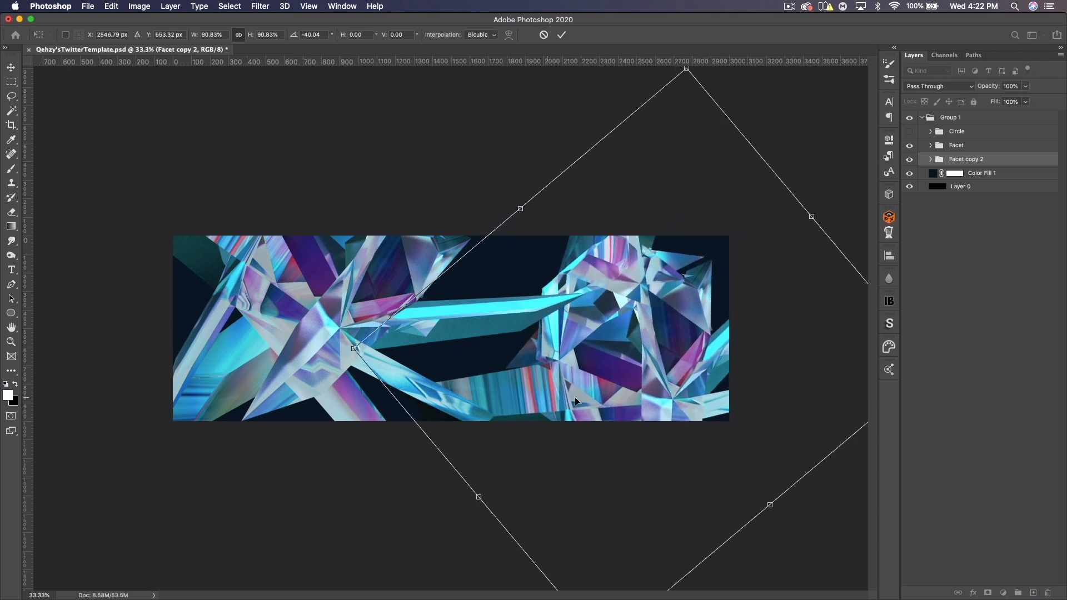
key("Return")
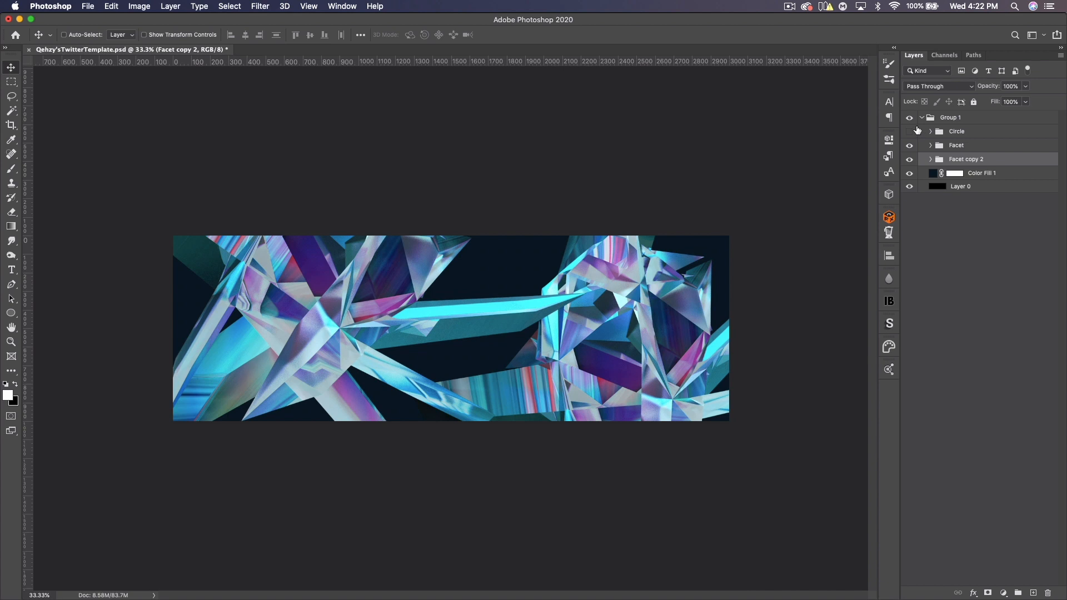
- Show the Circle group, move it below Facet in the layer stack, and drag it to the banner's right
left_click(910, 131)
left_click(982, 136)
left_click_drag(974, 131, 973, 153)
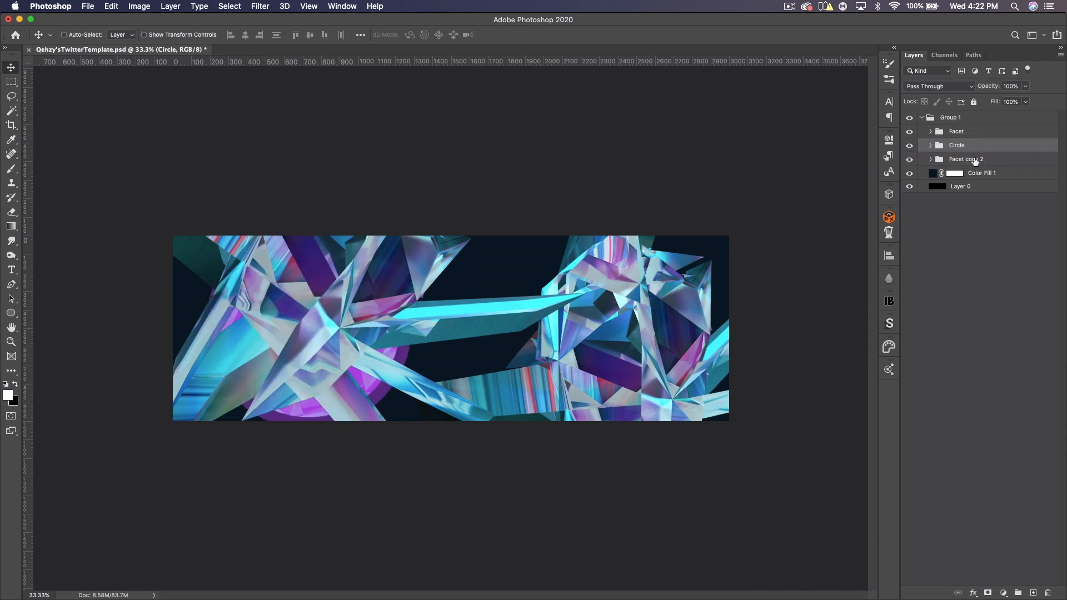
left_click_drag(423, 336, 609, 333)
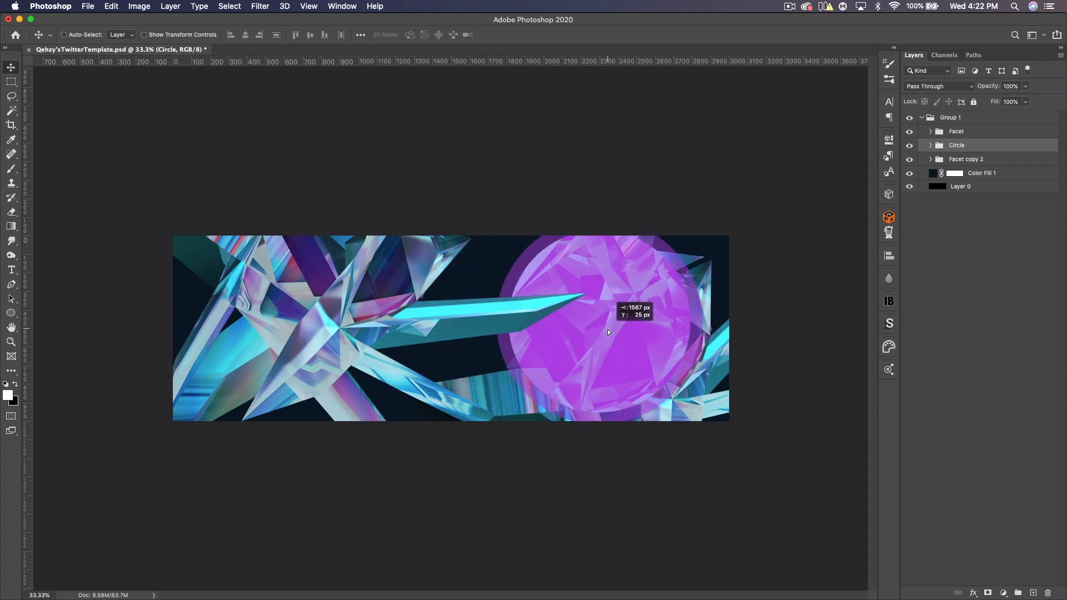
- Scale the Circle group to about 74% and position it over the right-hand facets, toggling its visibility to compare
key("super+t")
left_click_drag(588, 143, 595, 236)
left_click_drag(629, 332, 649, 326)
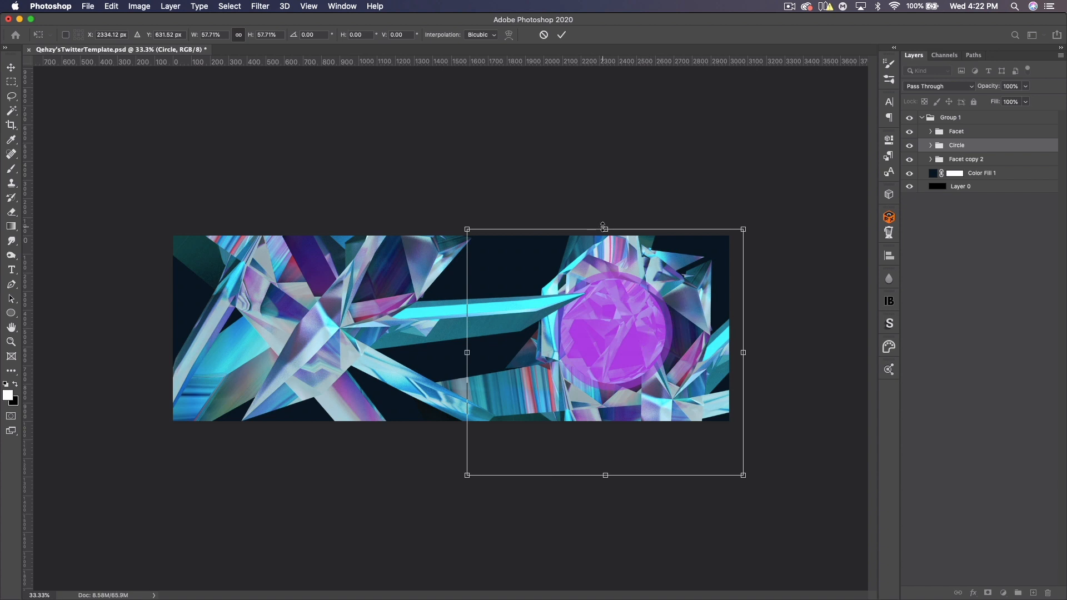
left_click_drag(604, 227, 605, 195)
left_click_drag(625, 280, 615, 282)
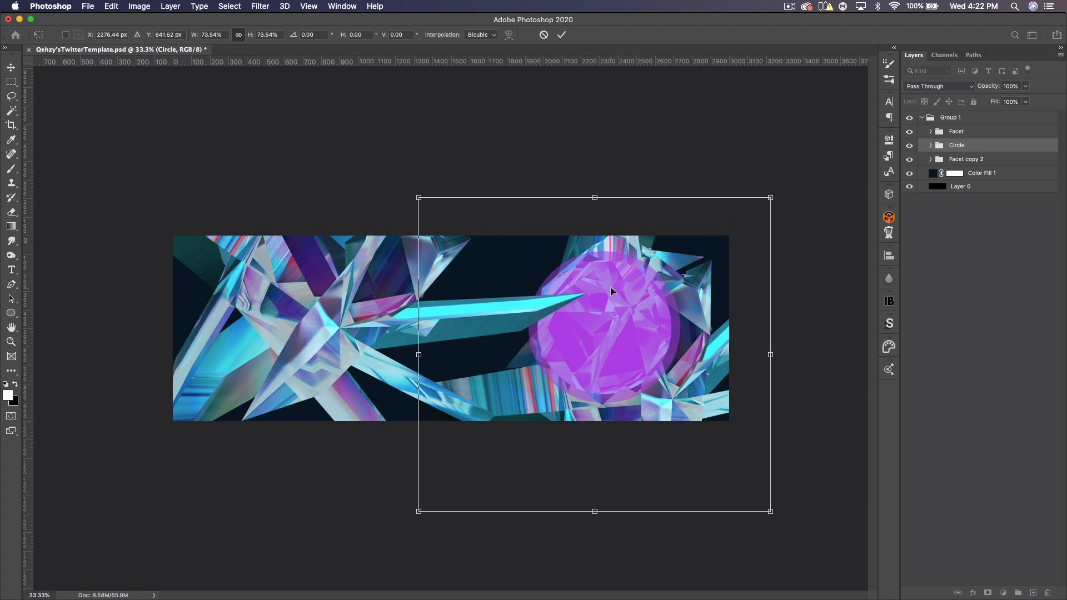
key("Return")
left_click(910, 146)
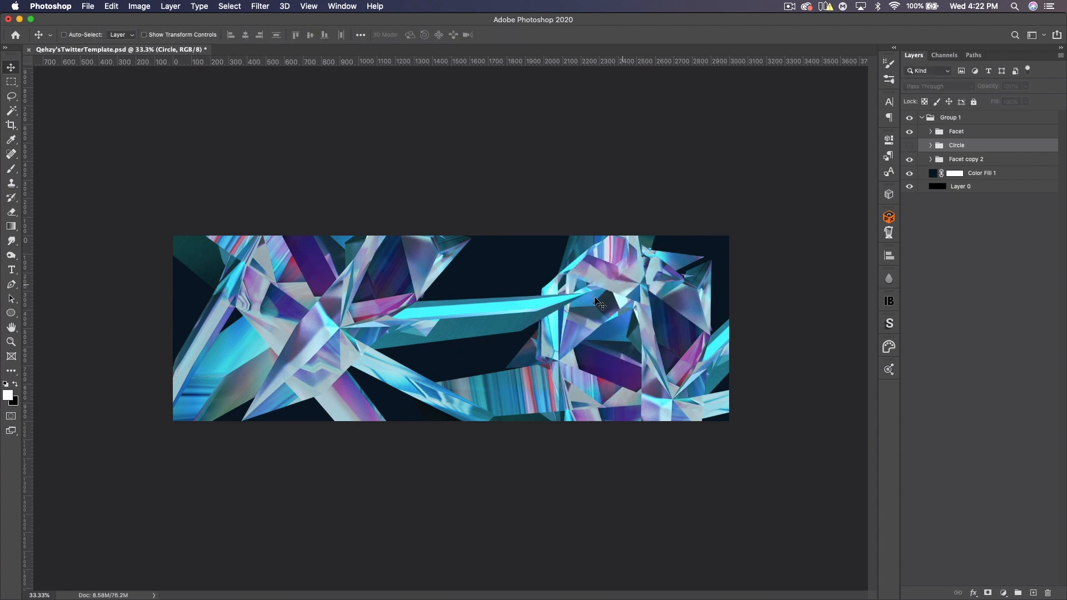
left_click(910, 146)
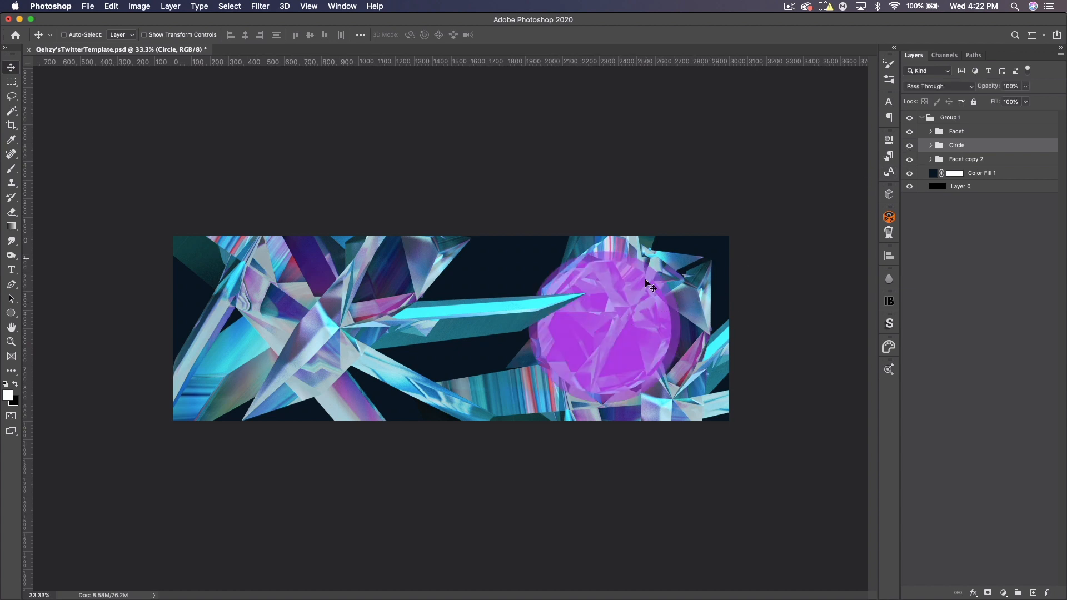
- Duplicate the Circle group, move the copy to the top, and scale it to about 64% at the banner's lower left
key("super+j")
left_click_drag(987, 147, 978, 129)
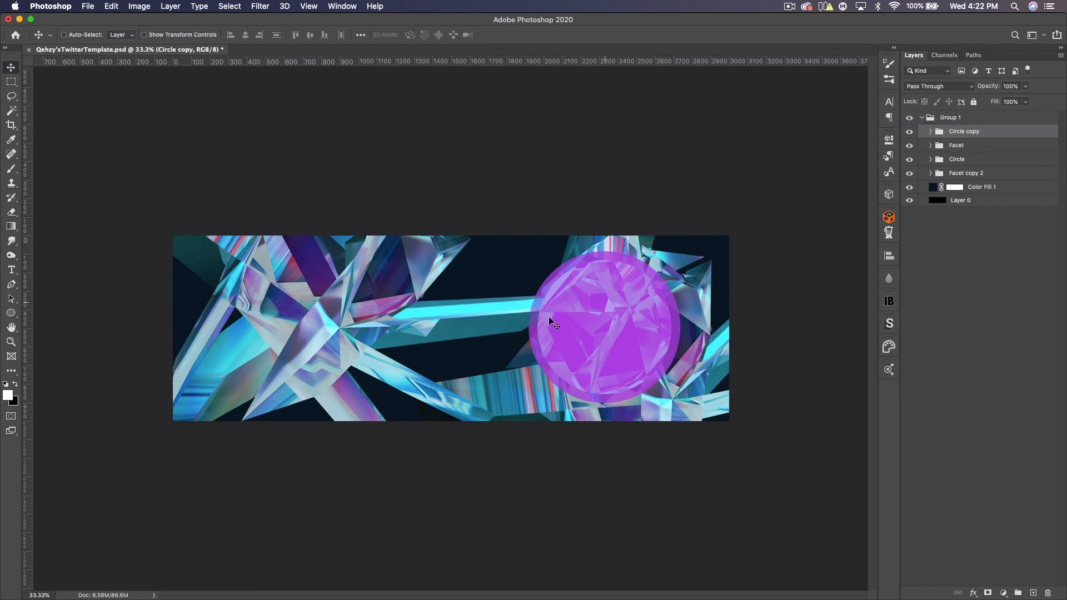
key("super+t")
left_click_drag(711, 355, 643, 355)
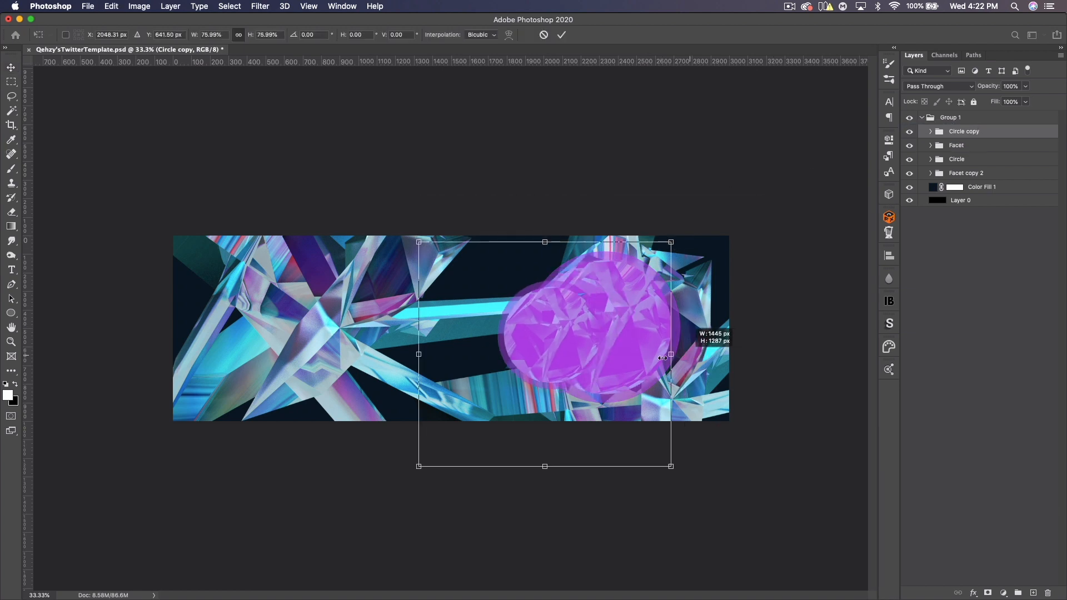
left_click_drag(567, 352, 271, 379)
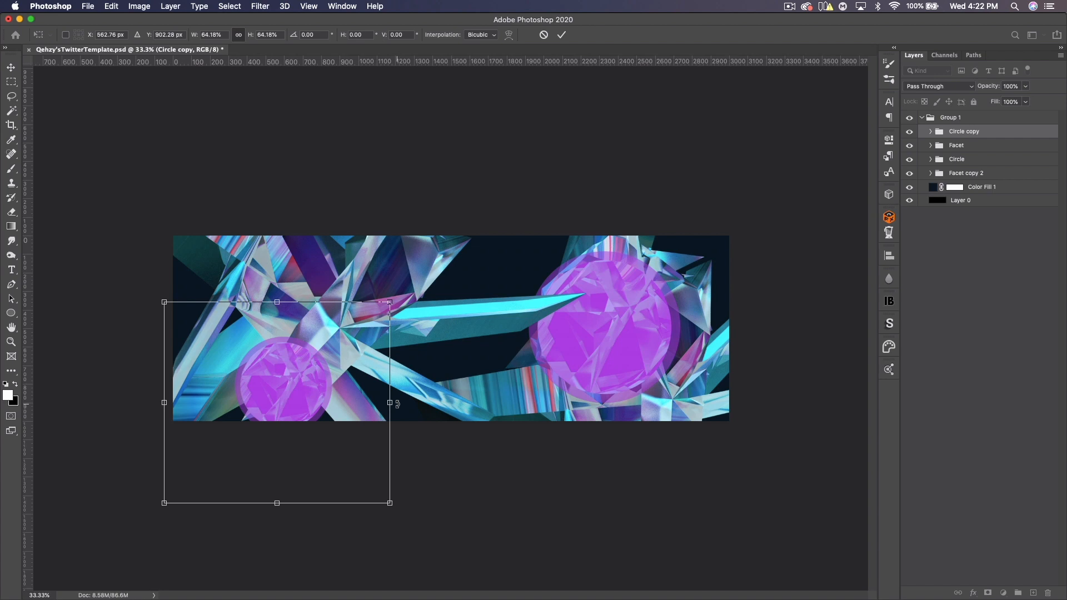
left_click_drag(328, 401, 351, 409)
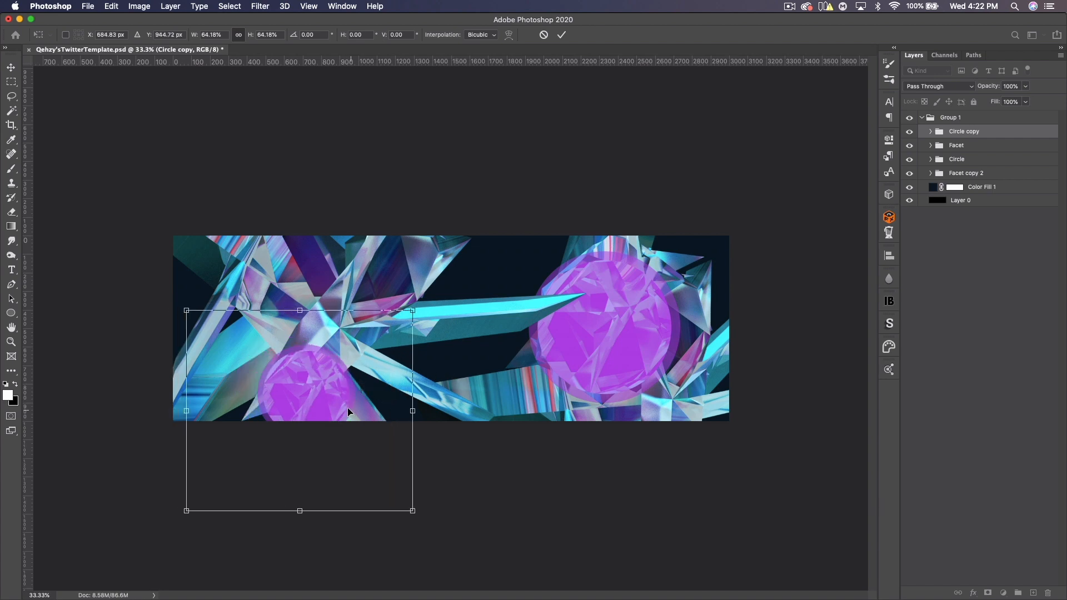
key("Return")
- Duplicate Circle copy and scale the new copy to about 70% in the banner's upper-left corner
key("super+j")
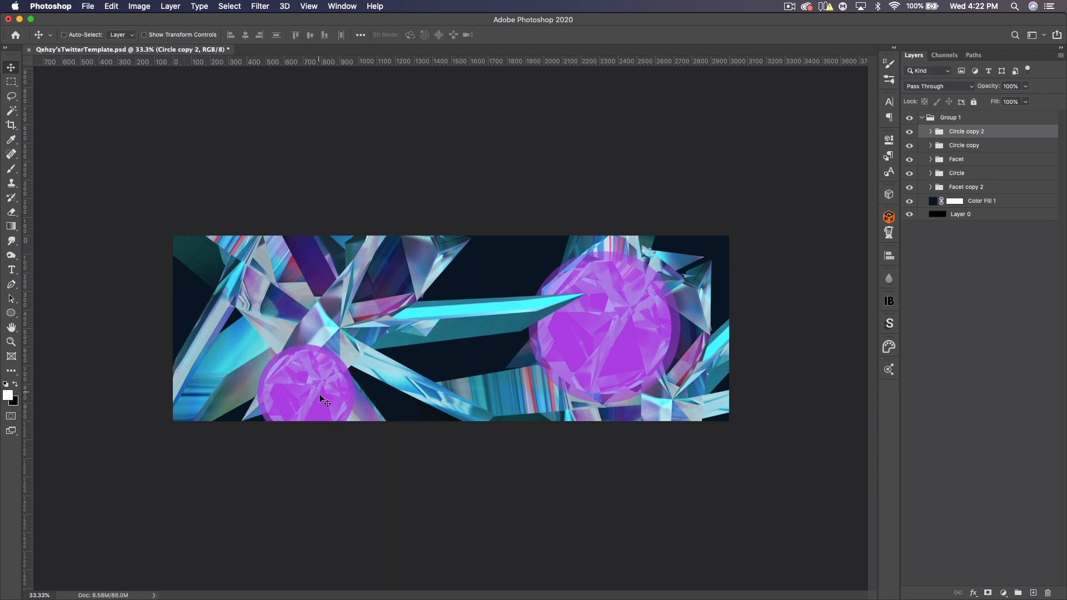
left_click_drag(320, 396, 238, 290)
key("super+t")
left_click_drag(328, 302, 248, 297)
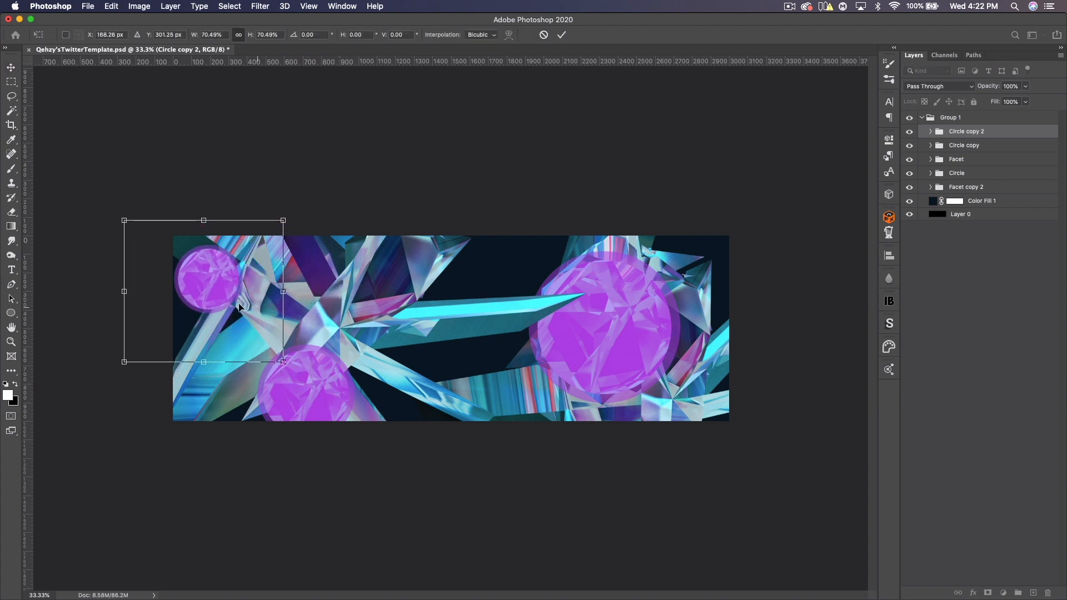
key("Return")
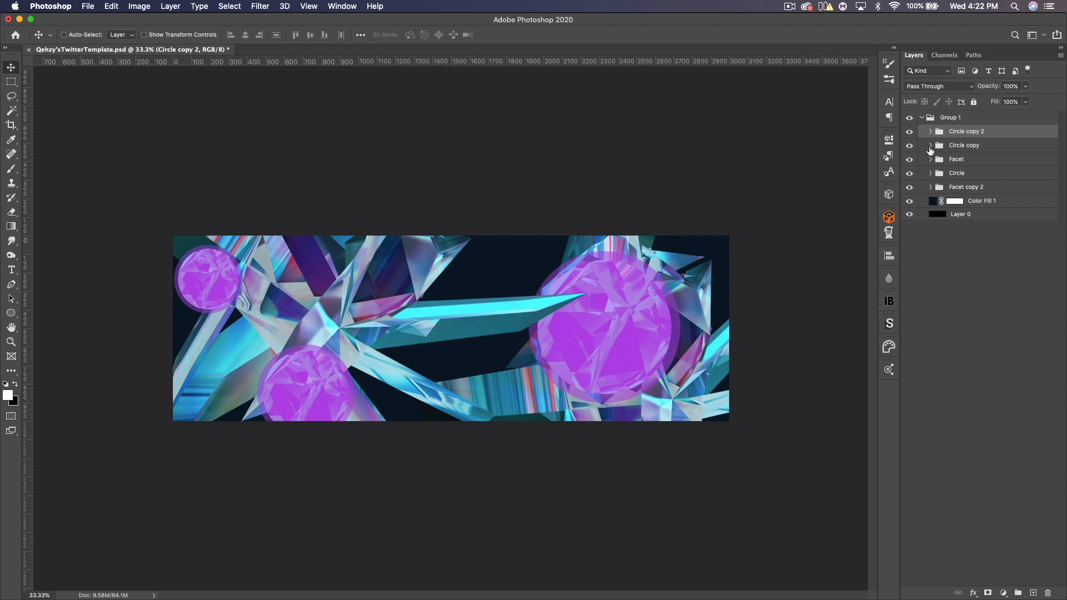
- Expand both circle copies and move the Facet copy inside Circle copy to change the lower-left circle's refraction
left_click(931, 146)
left_click(931, 132)
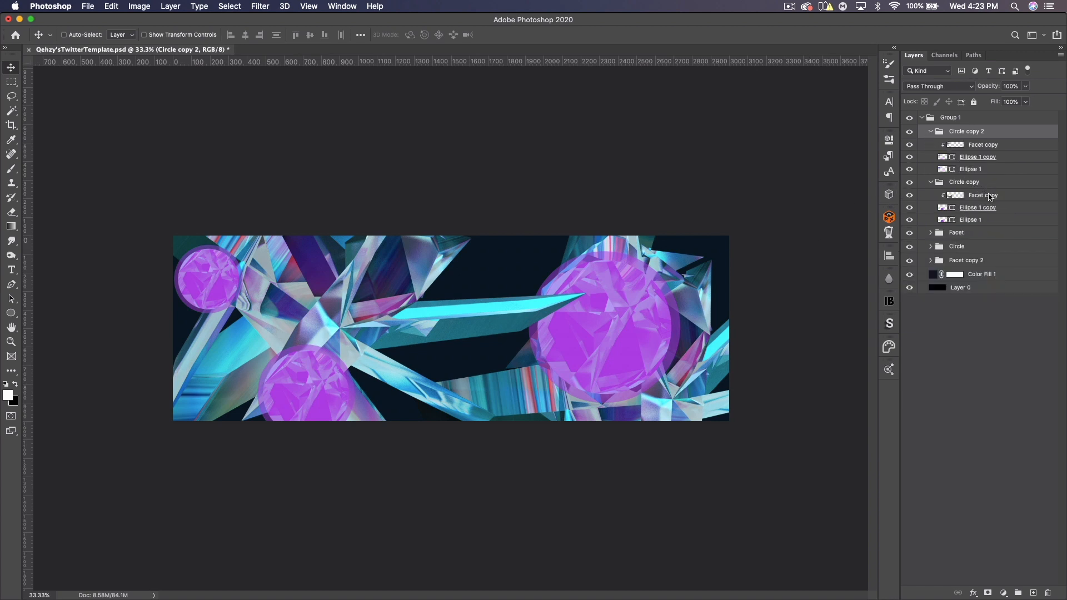
left_click(990, 197)
left_click_drag(457, 346, 422, 296)
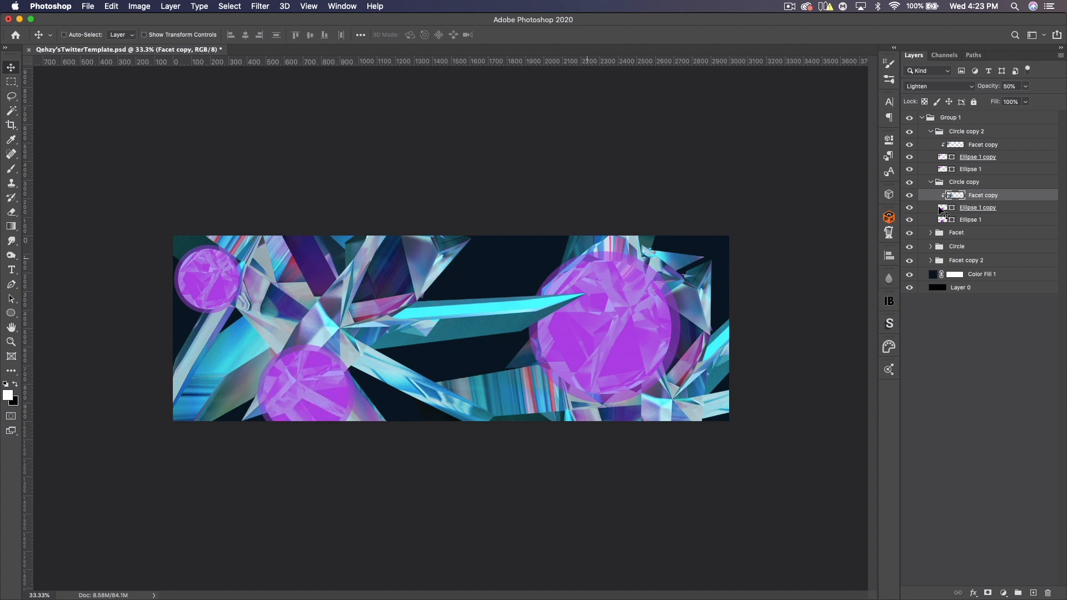
- Shift the Facet copy inside Circle copy 2 and scale it to about 167% to change the upper-left circle's refraction
left_click(975, 145)
left_click_drag(191, 272, 226, 264)
key("super+t")
left_click_drag(310, 292, 288, 258)
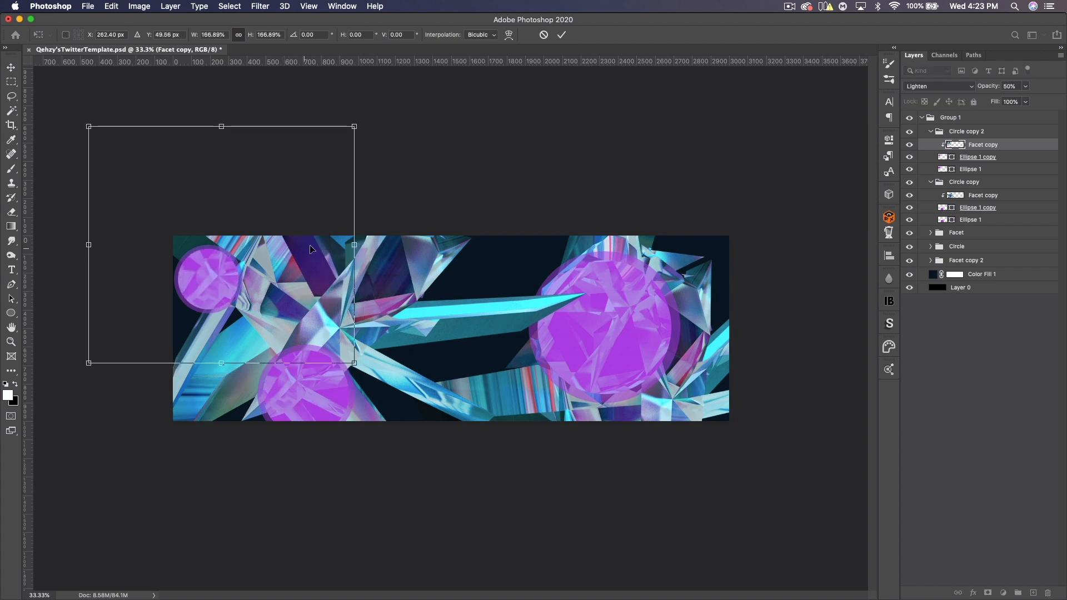
key("Return")
- Collapse the circle groups, duplicate the Facet copy 2 group, and move the duplicate upward to fill the banner's top centre
left_click(930, 132)
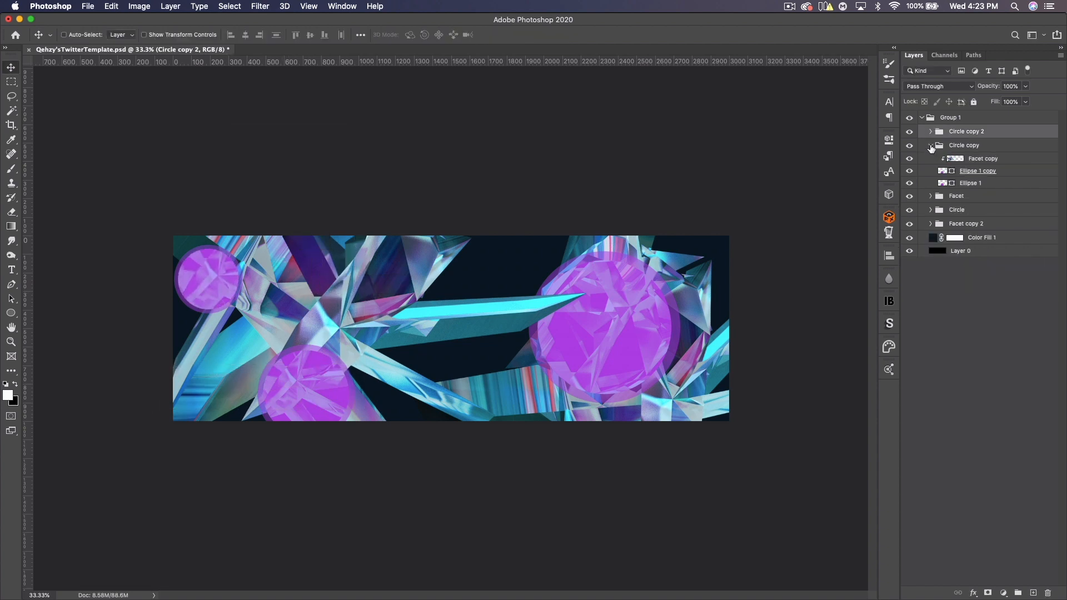
left_click(931, 145)
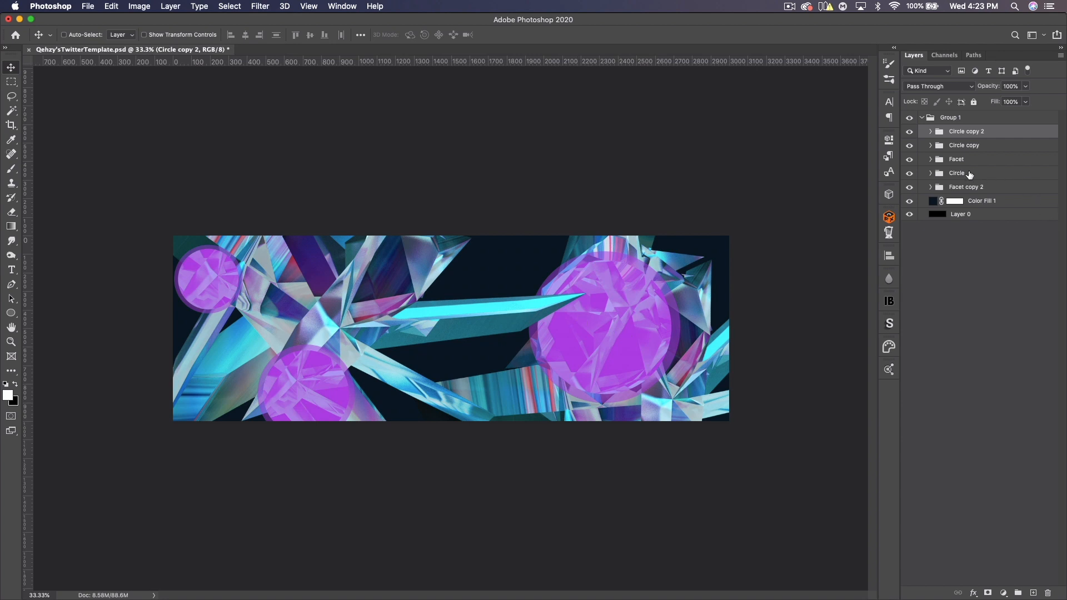
left_click(969, 189)
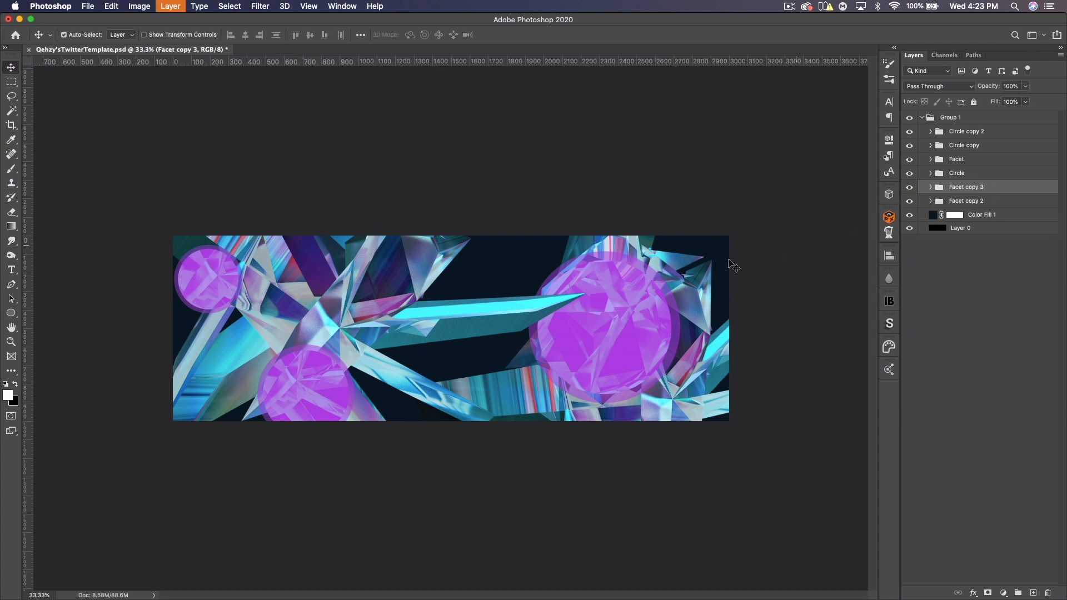
left_click_drag(598, 346, 546, 168)
left_click_drag(486, 147, 524, 154)
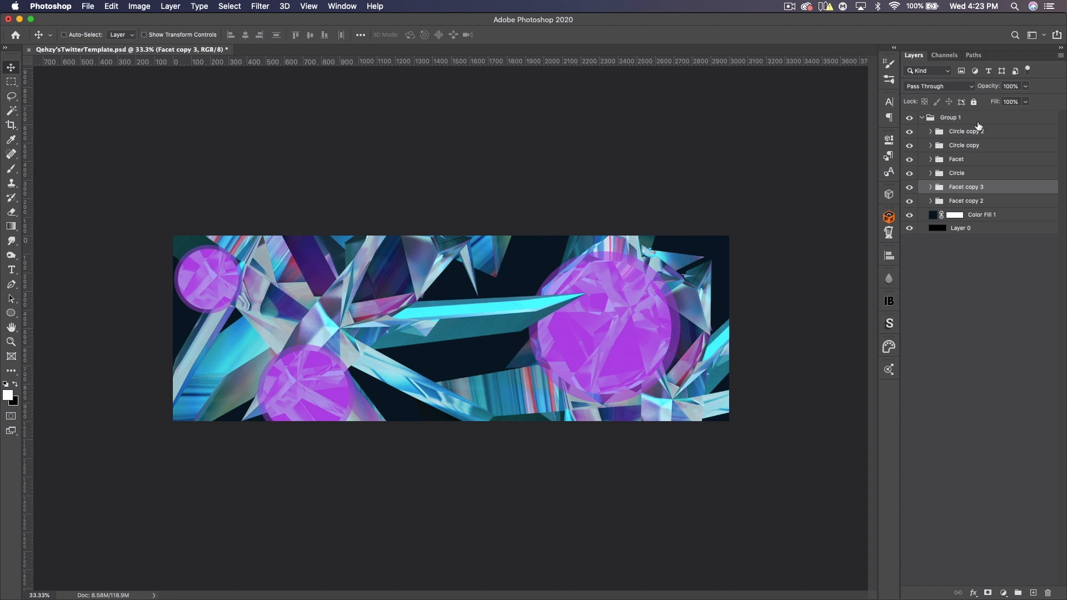
- Add a new layer above the Facet group and sample a dark colour from the banner as the background colour
left_click(975, 160)
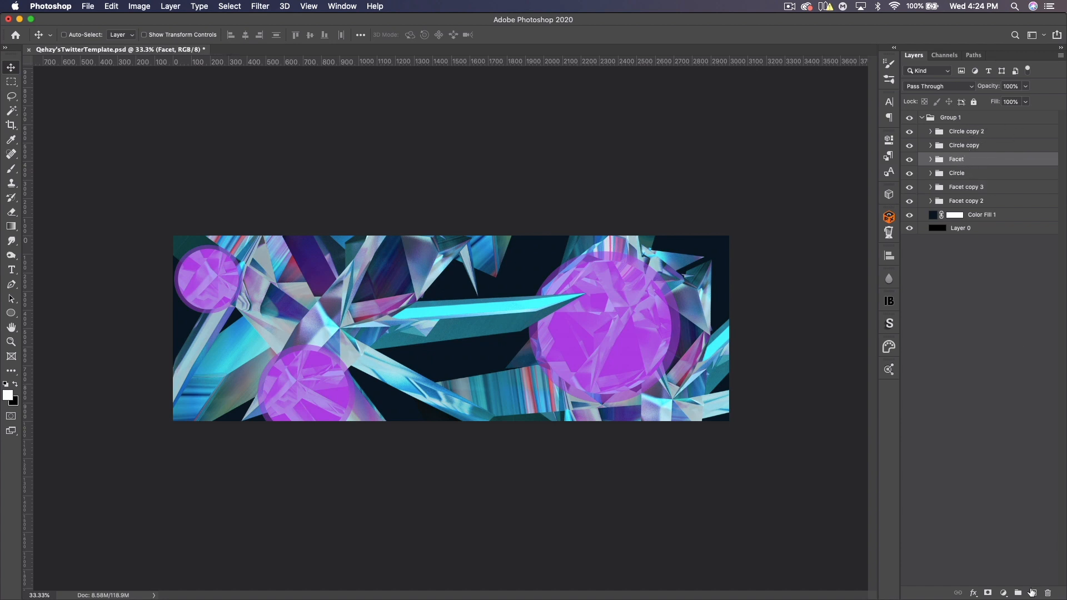
left_click(1033, 593)
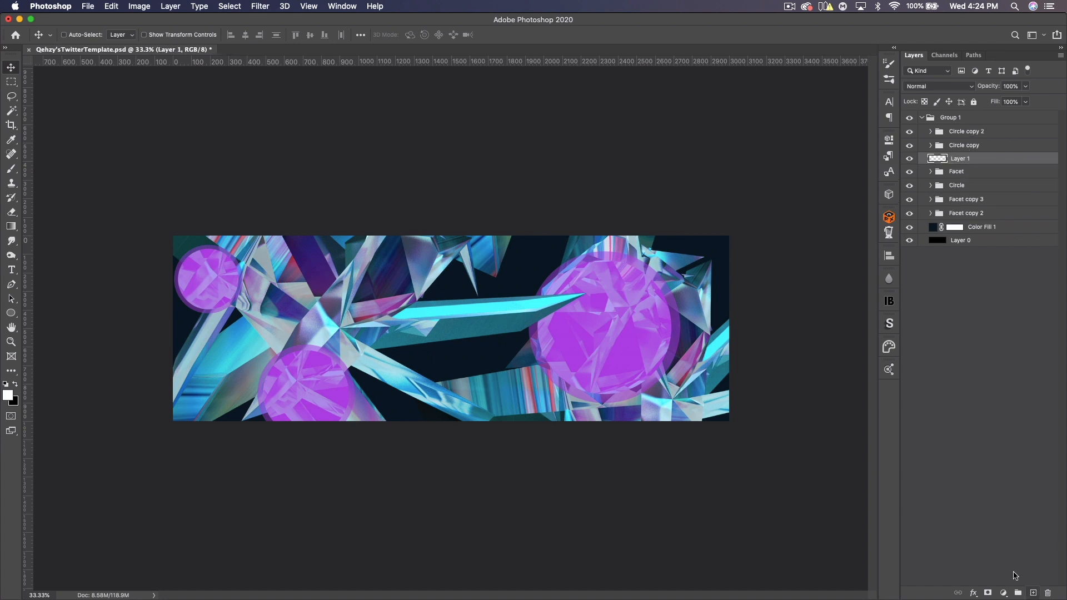
left_click(16, 405)
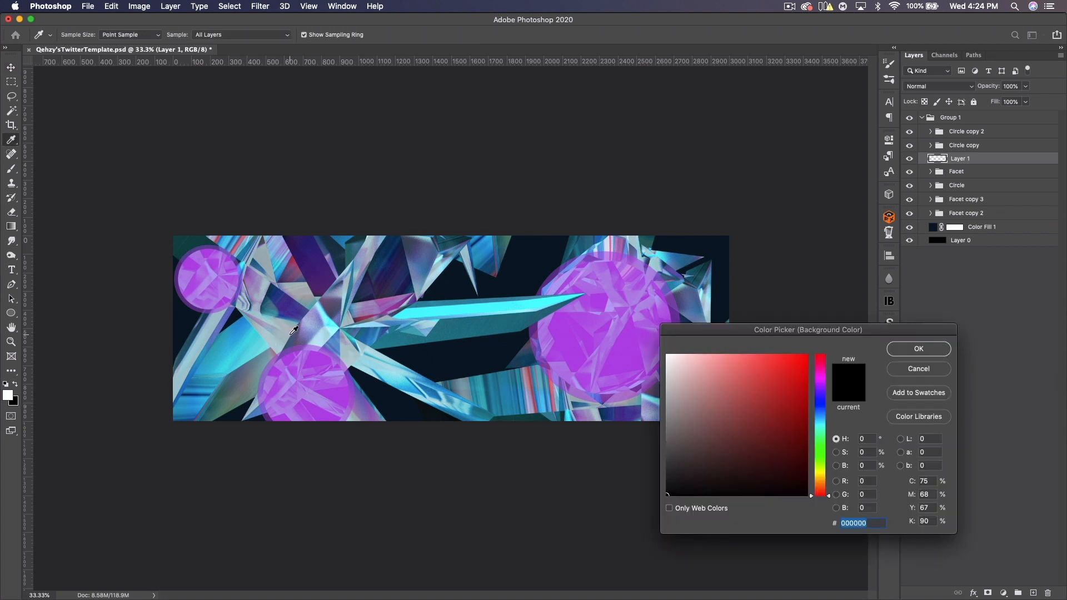
left_click(325, 270)
left_click_drag(797, 451, 799, 469)
left_click(912, 349)
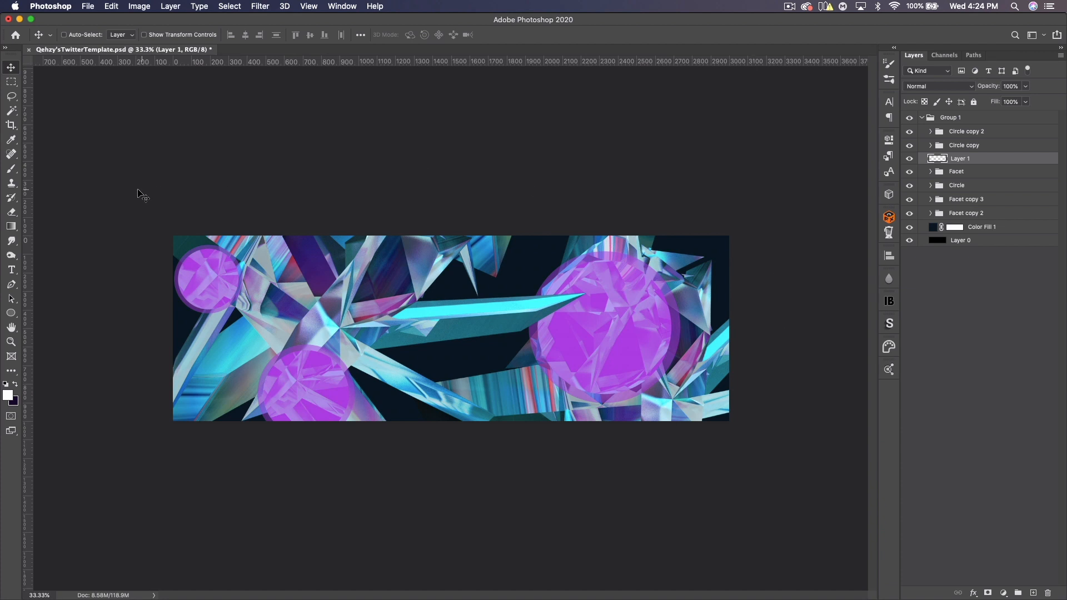
- Make the dark colour the foreground and, with a Brush about 700 px, paint a shadow at the bottom of the lower-left circle
left_click(16, 385)
left_click(11, 168)
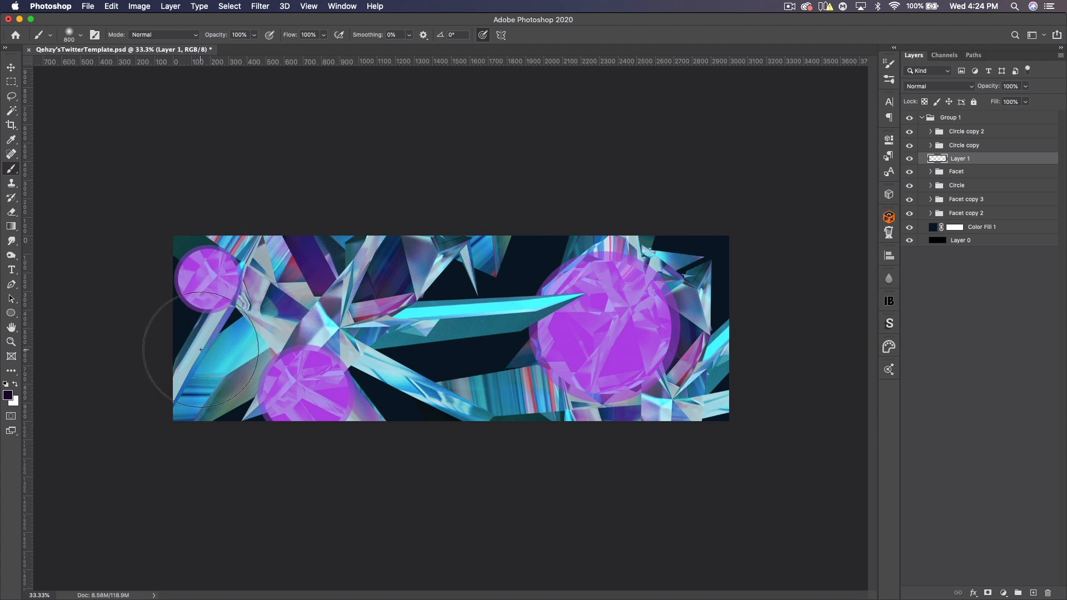
key("bracketleft")
key("bracketleft")
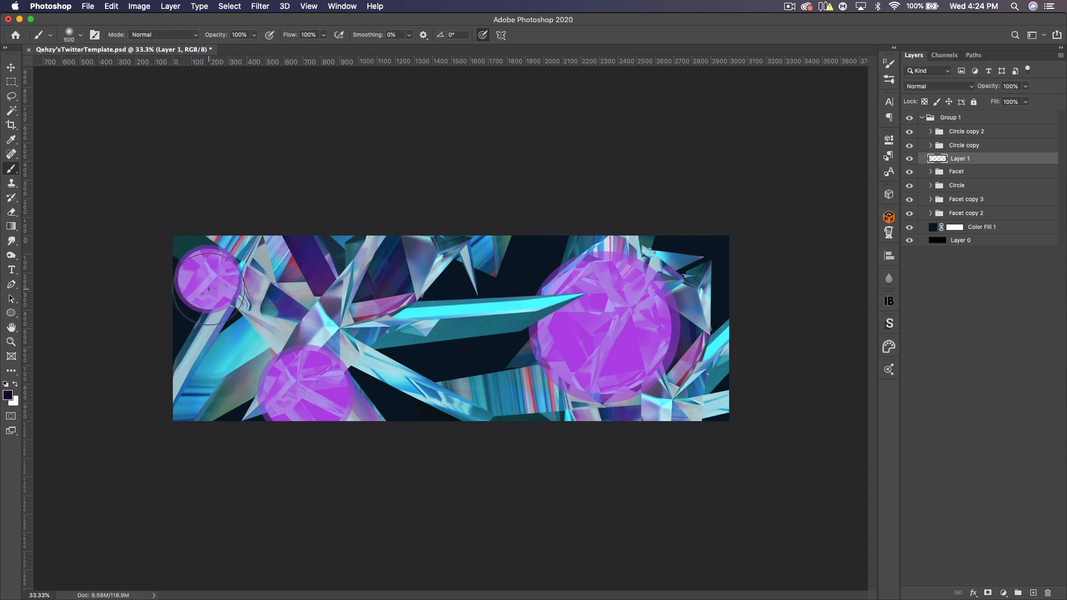
left_click(909, 147)
key("bracketleft")
key("bracketright")
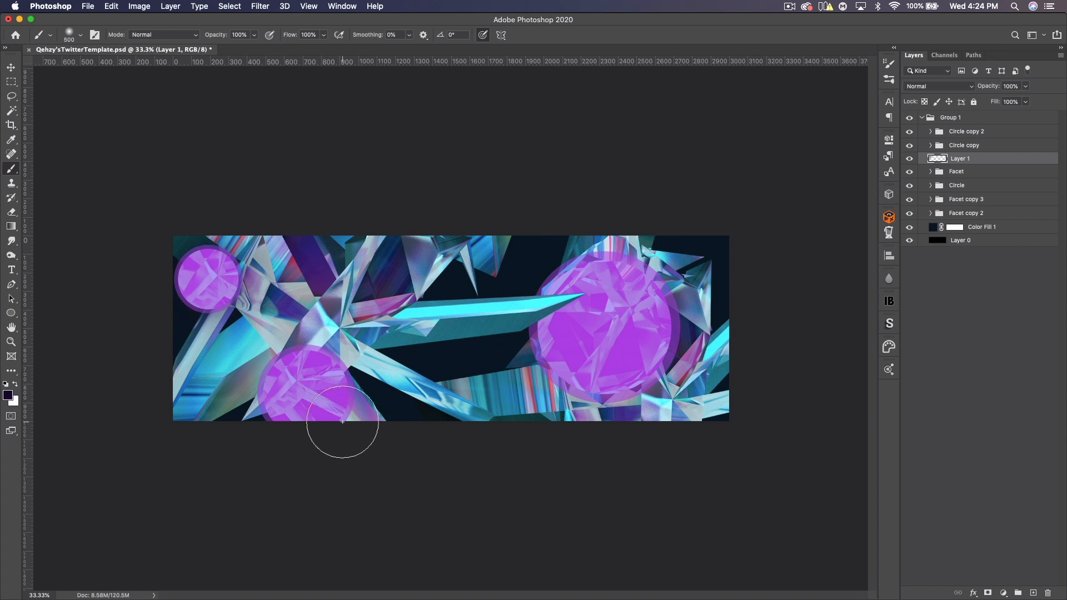
key("bracketright")
key("bracketright")
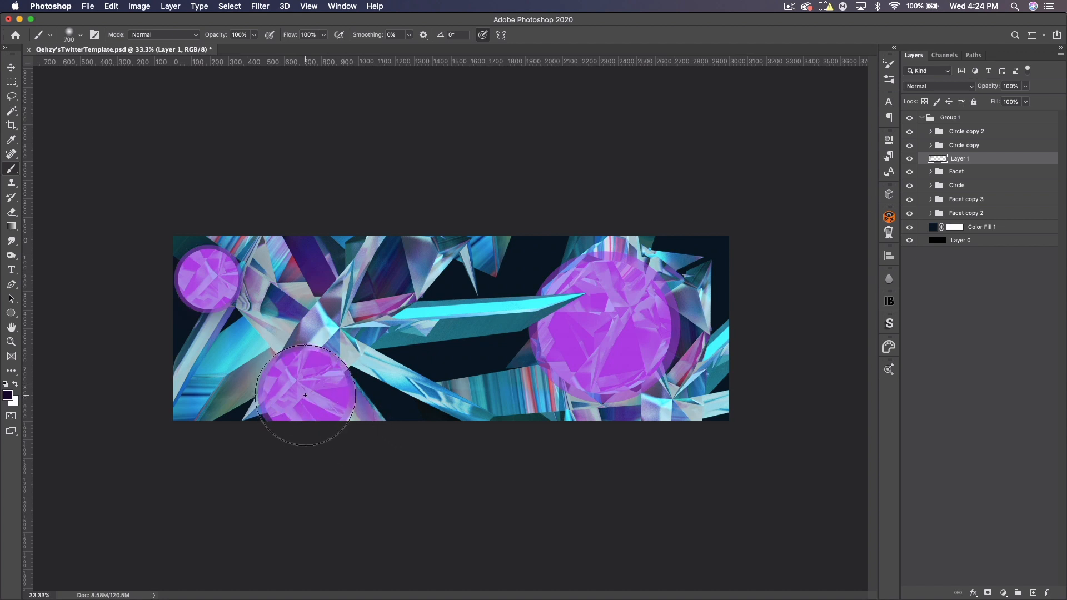
left_click(307, 396)
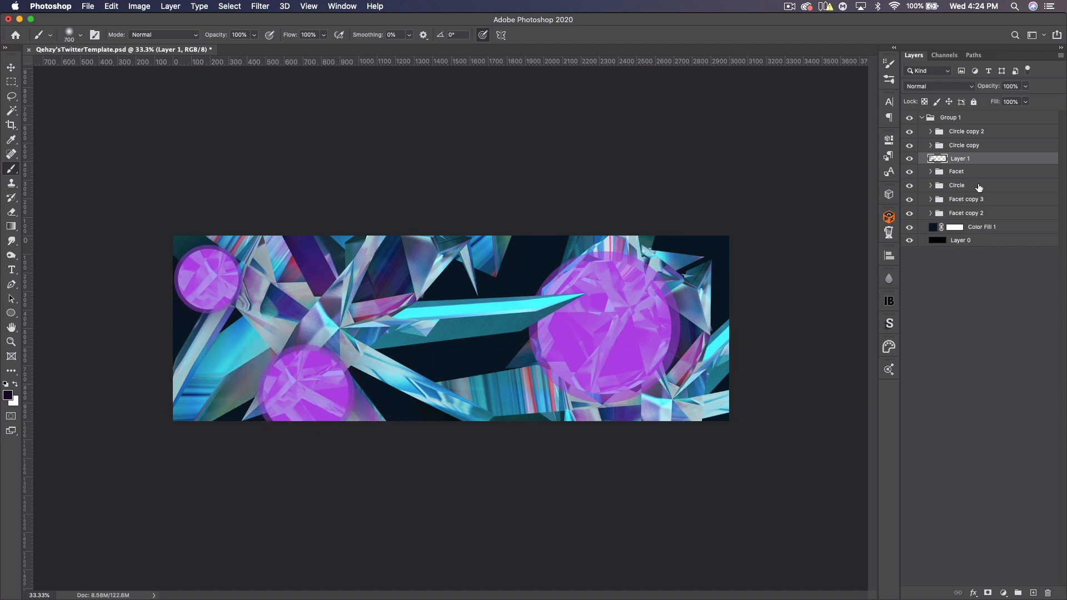
- Add a new layer above Facet copy 3 and paint a dark spot over the large right circle with a 1000 px brush
left_click(958, 201)
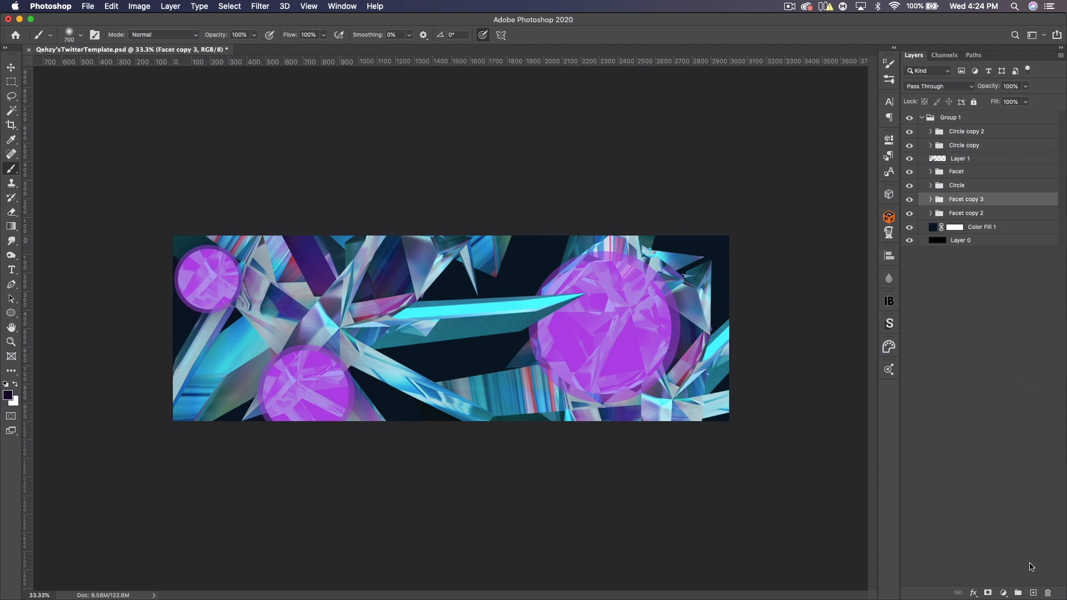
left_click(1033, 593)
key("bracketright")
key("bracketright")
key("bracketright")
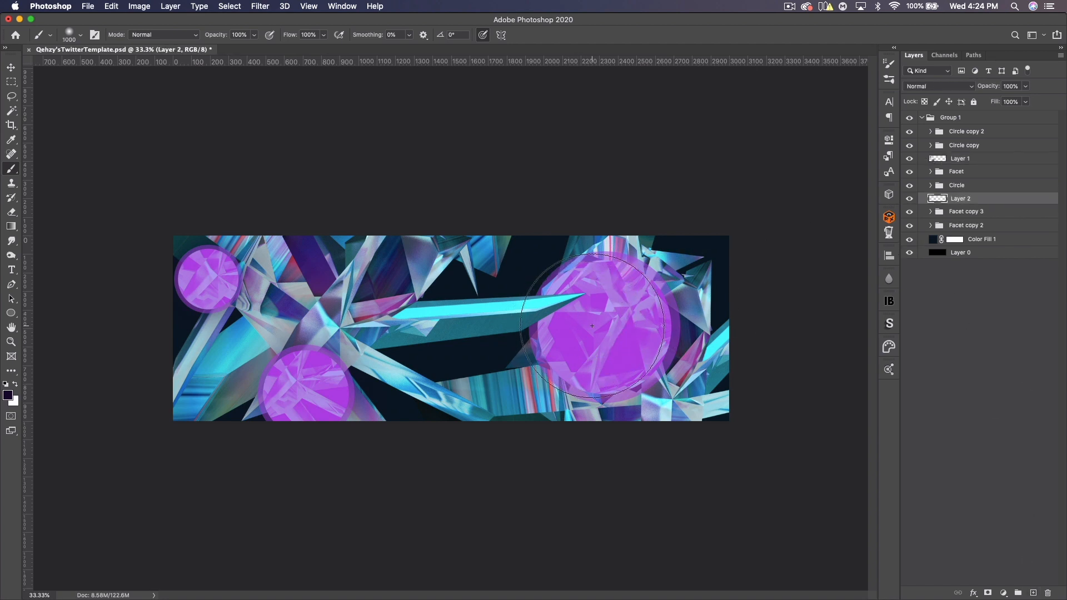
left_click(610, 325)
key("bracketright")
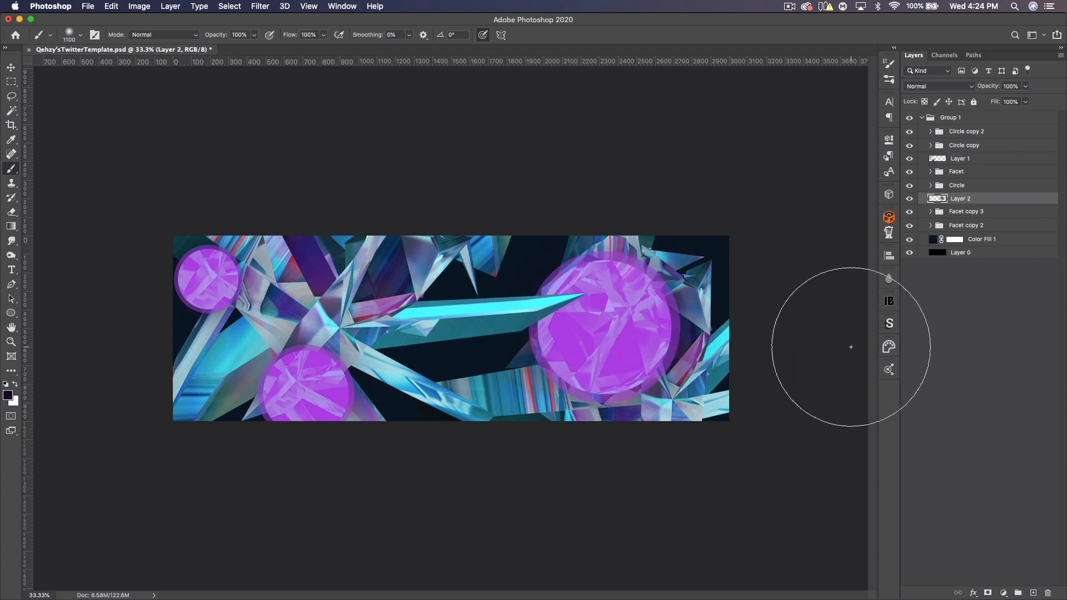
- Select Layer 1 together with Layer 2 and set their blend mode to Overlay
left_click(969, 162, "super")
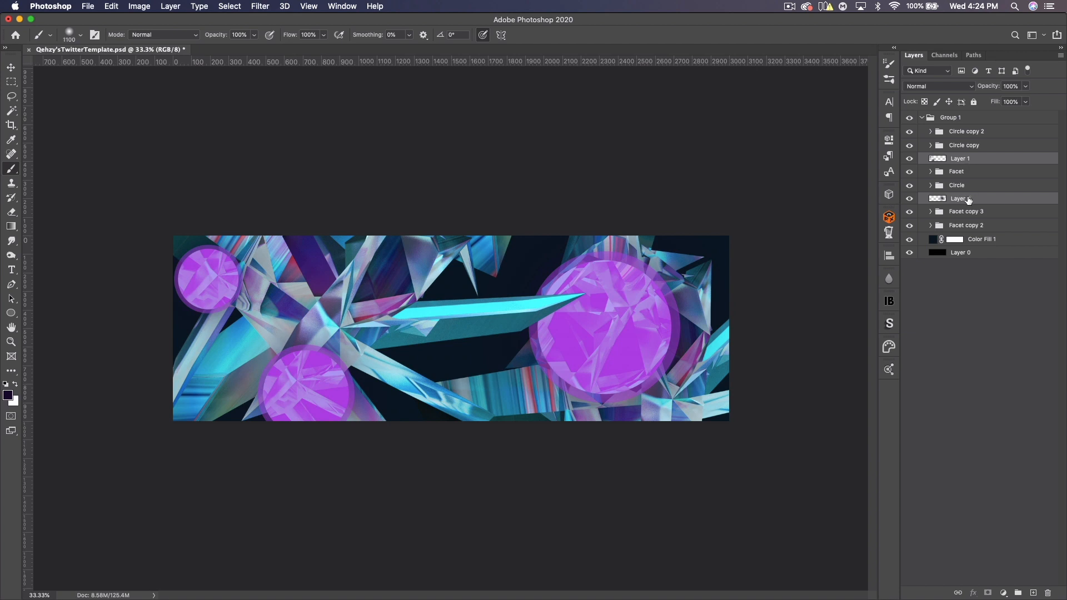
left_click(939, 88)
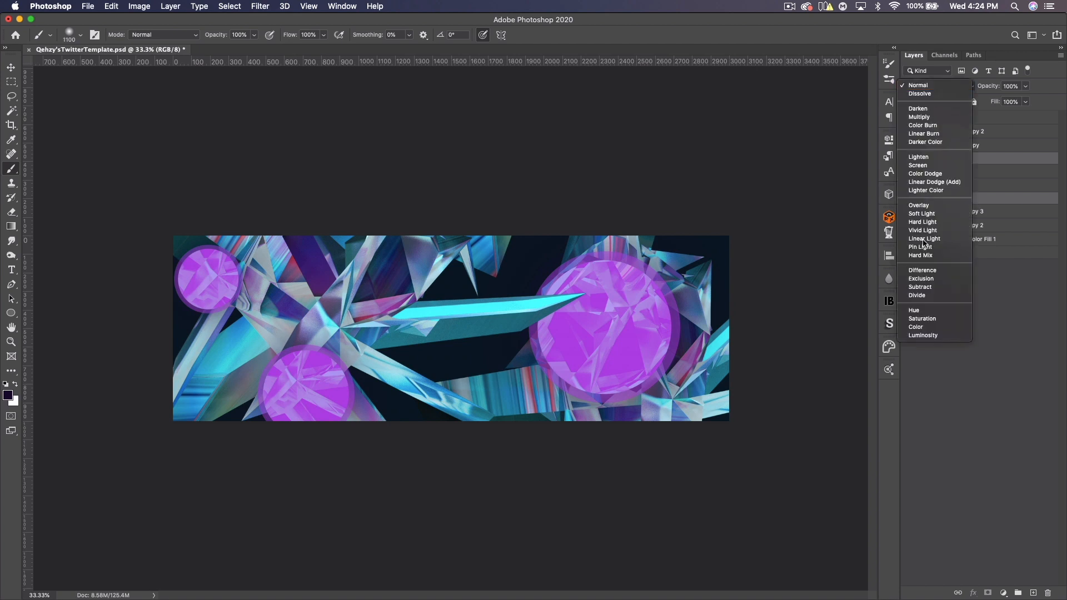
left_click(927, 206)
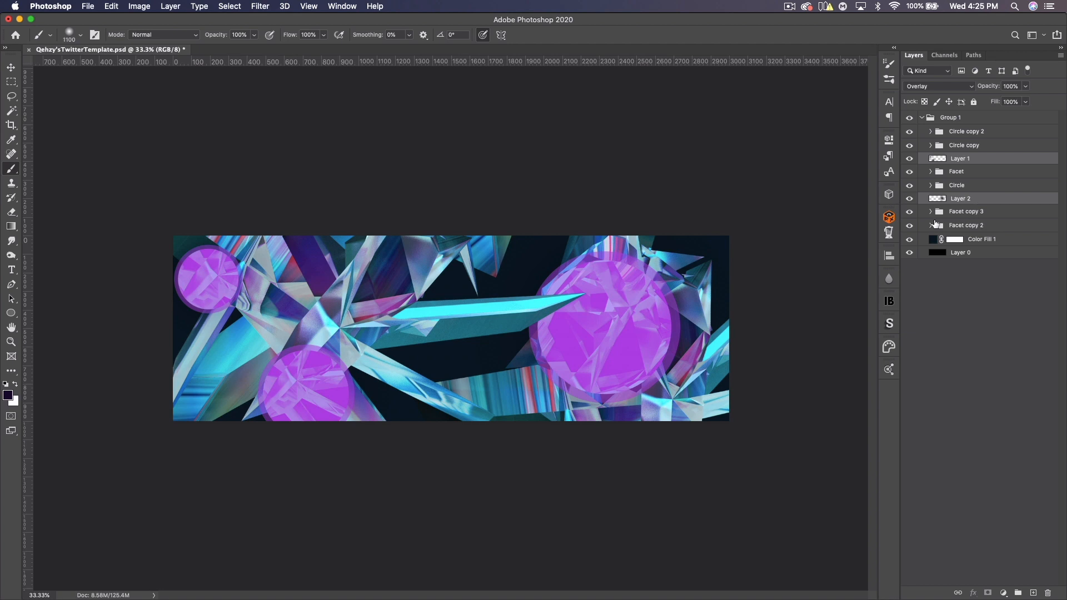
- Add a new layer above Facet copy 2 and paint dark spots along the large circle's left edge with a 400 px brush
left_click(910, 226)
left_click(910, 226)
left_click(973, 228)
left_click(1033, 593)
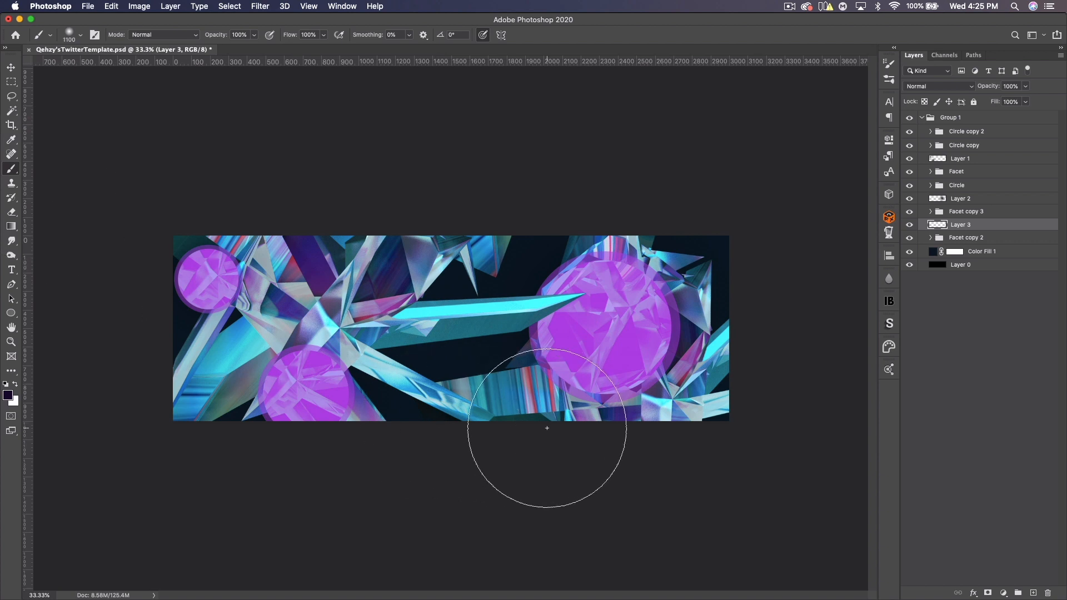
key("bracketleft")
key("bracketleft")
key("bracketleft")
key("bracketleft")
key("bracketleft")
key("bracketleft")
key("bracketleft")
key("bracketleft")
key("bracketleft")
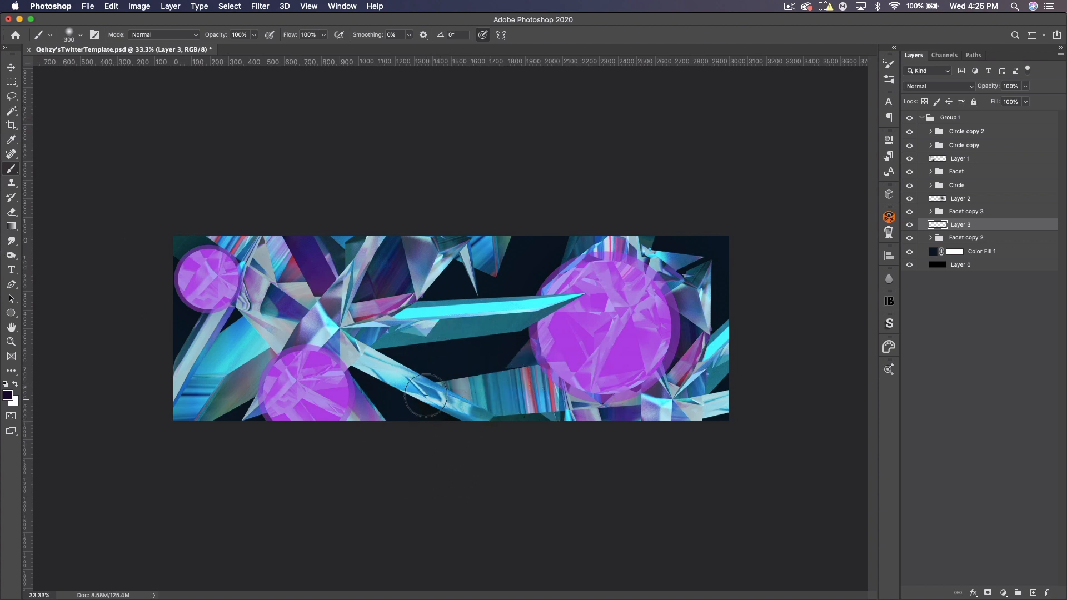
key("bracketright")
key("bracketright")
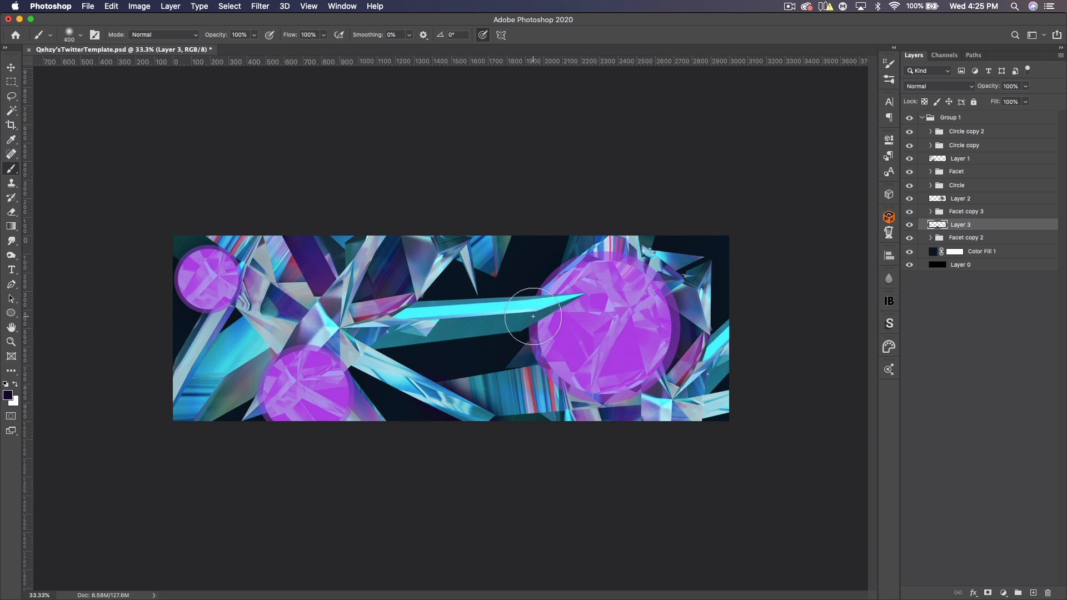
left_click(537, 330)
left_click(549, 307)
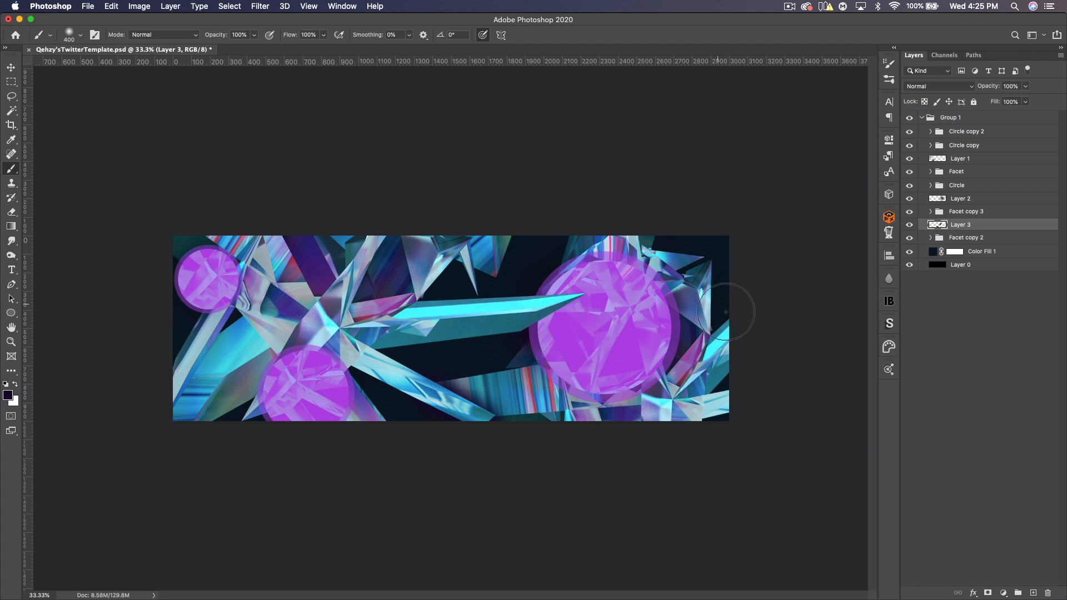
- Set Layer 3's blend mode to Overlay and clip it to Facet copy 2
left_click(934, 86)
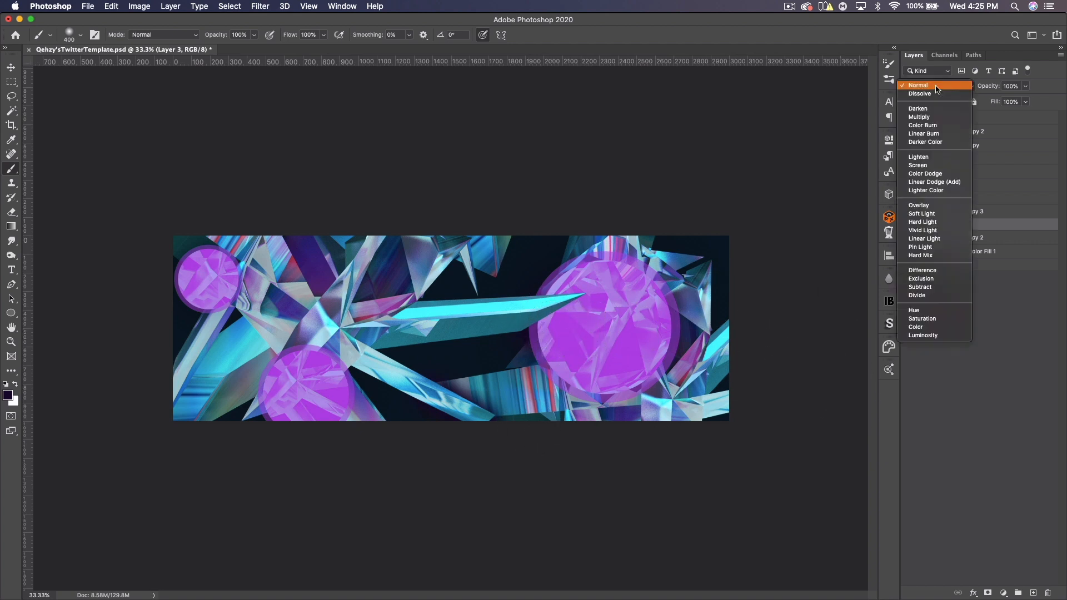
left_click(922, 205)
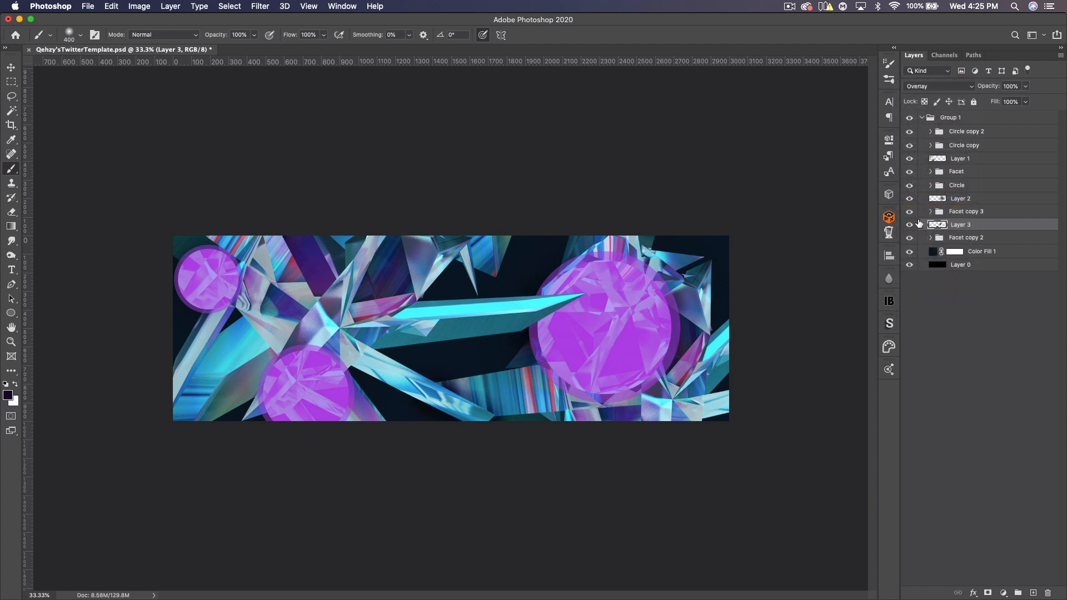
left_click(987, 230, "alt")
- Add a new layer above Color Fill 1 and set its blend mode to Overlay
left_click(984, 256)
left_click(1033, 593)
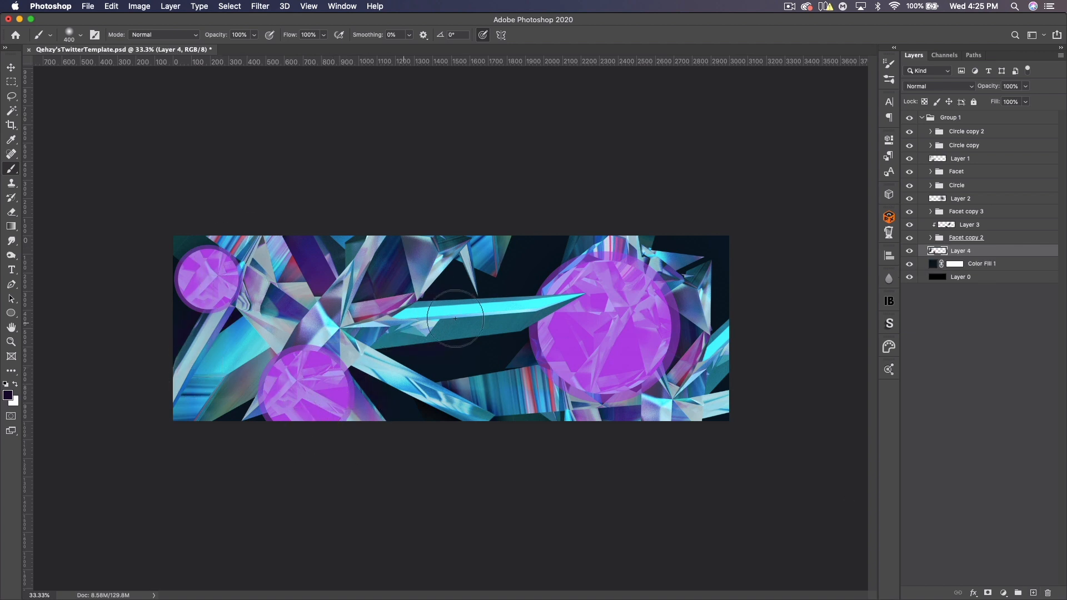
left_click(950, 86)
left_click(922, 205)
type("50")
- Group all render, circle and shadow layers into one group named Renders
left_click(987, 137, "shift")
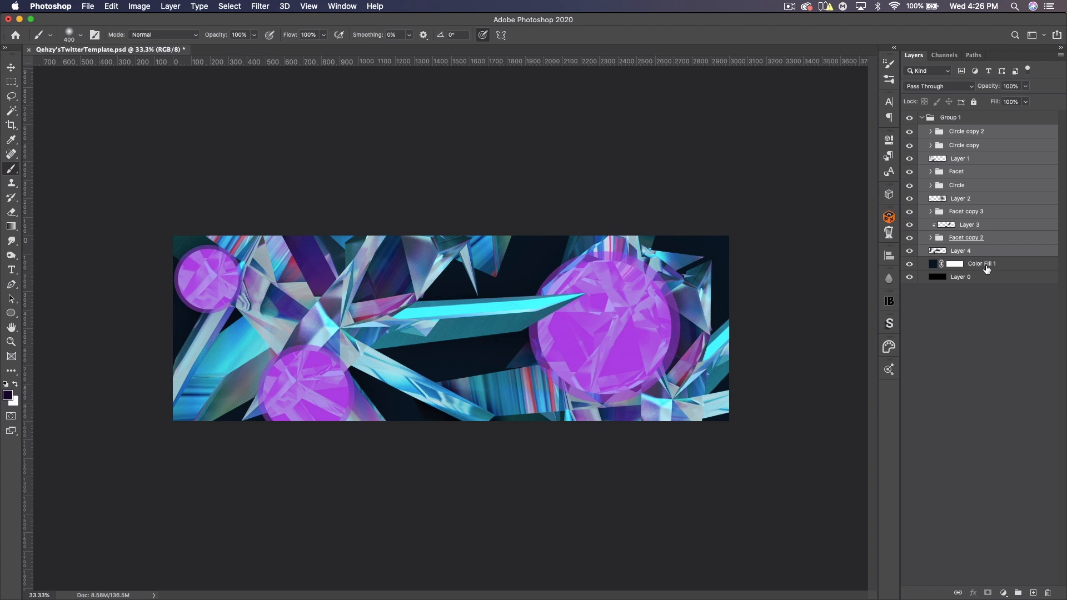
key("super+g")
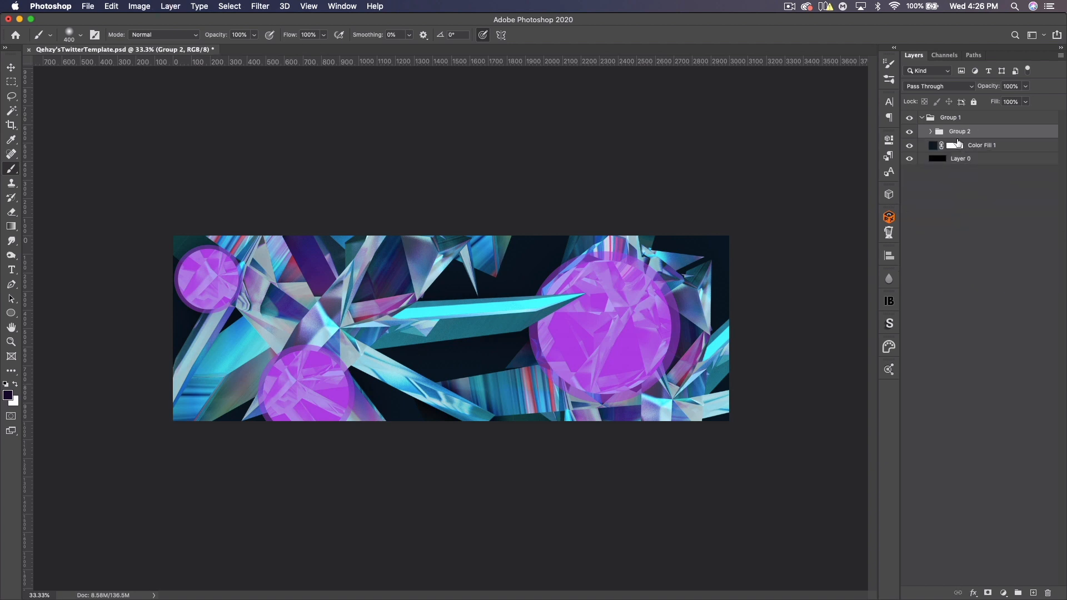
type("Renders")
key("Return")
- Add a new layer above Color Fill 1 and paint a white glow across the banner's top with a 1200 px brush
left_click(998, 147)
left_click(1031, 591)
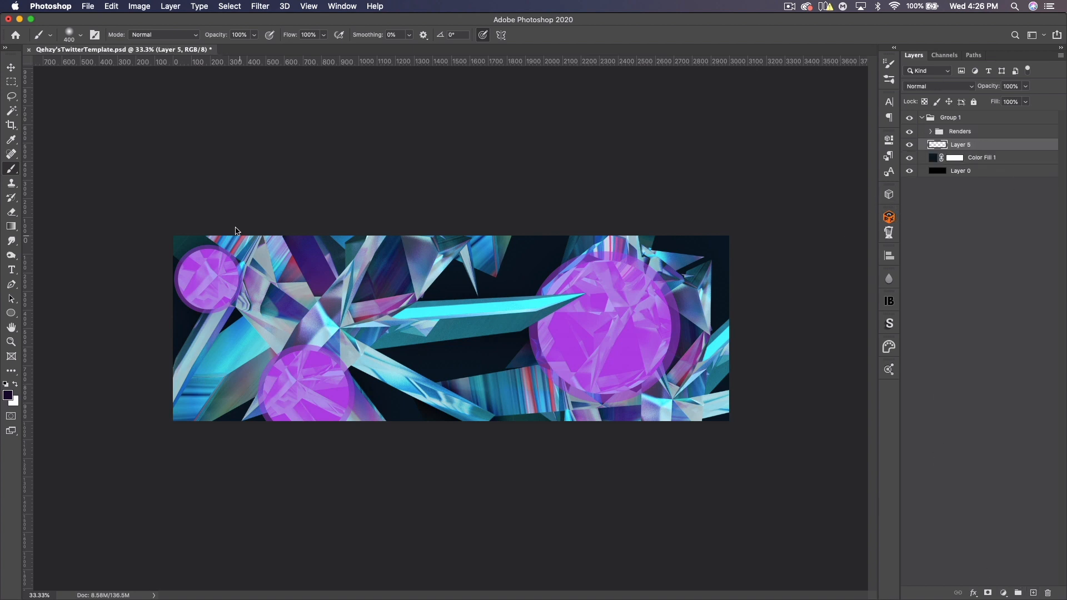
left_click(15, 387)
key("bracketright")
key("bracketright")
key("bracketright")
key("bracketright")
key("bracketright")
key("bracketright")
key("bracketright")
key("bracketright")
left_click(190, 273)
mouse_move(288, 256)
left_mouse_down()
mouse_move(615, 191)
mouse_move(643, 226)
left_mouse_up()
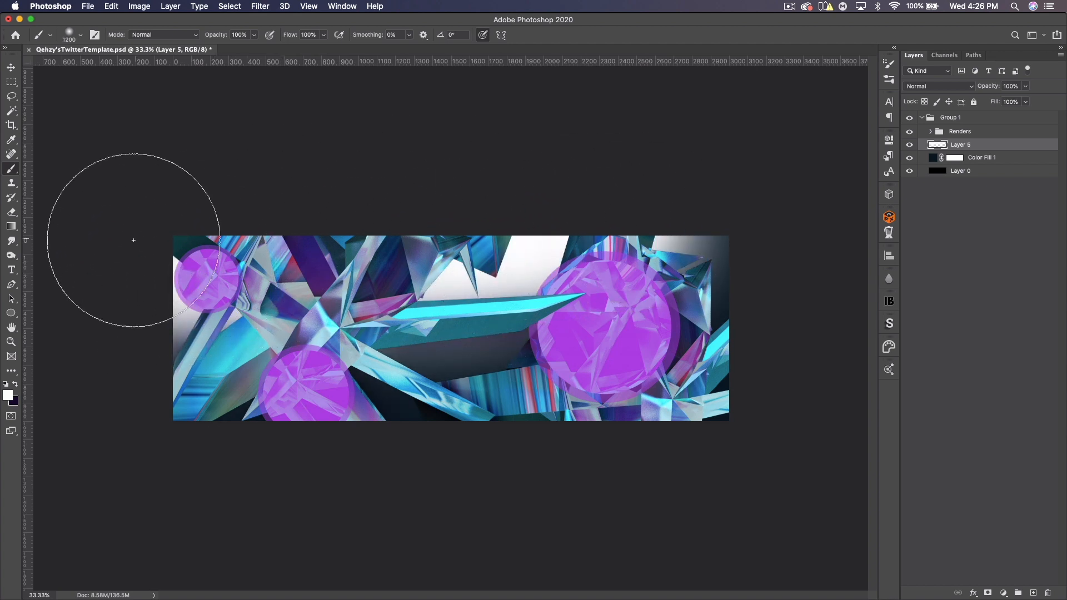
- Set Layer 5's blend mode to Overlay and its opacity to 75%
left_click(933, 86)
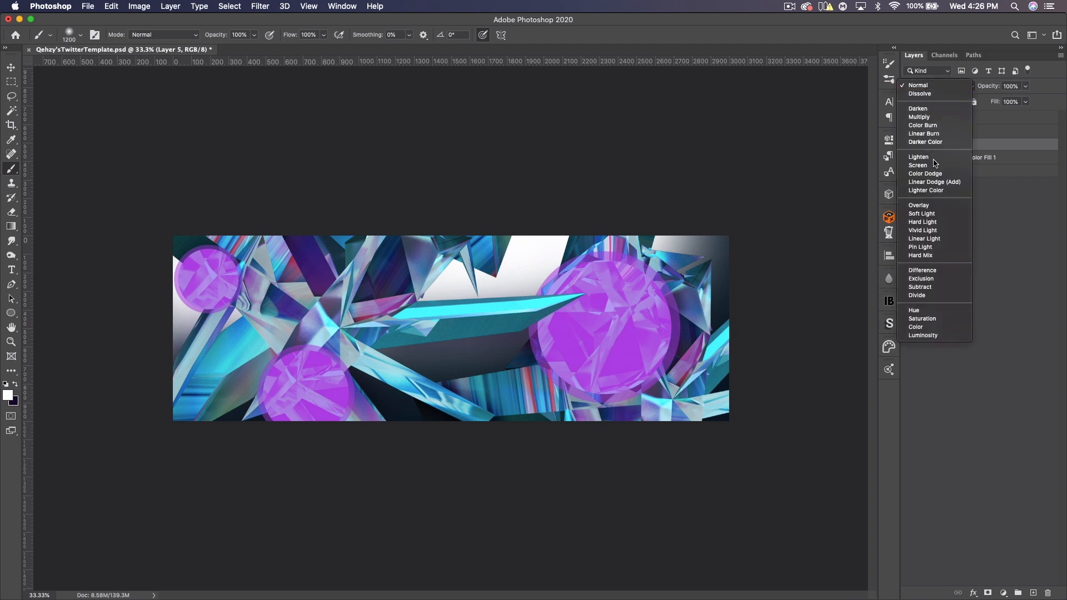
left_click(931, 205)
left_click(1009, 84)
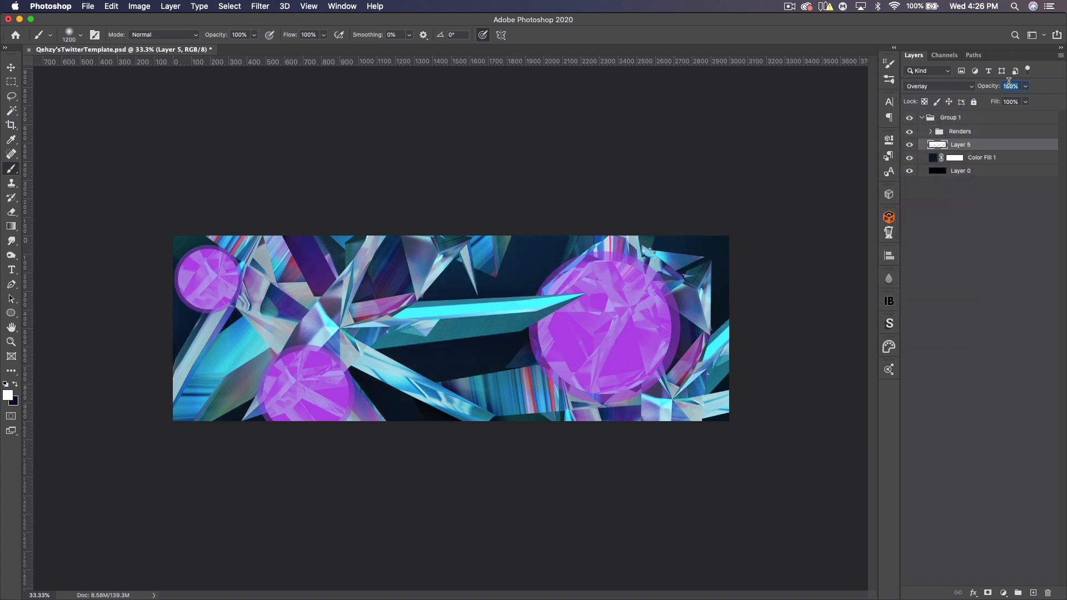
type("75")
- Add another new layer and place a vertical guide at about 1500 px, the banner's centre
left_click(1034, 594)
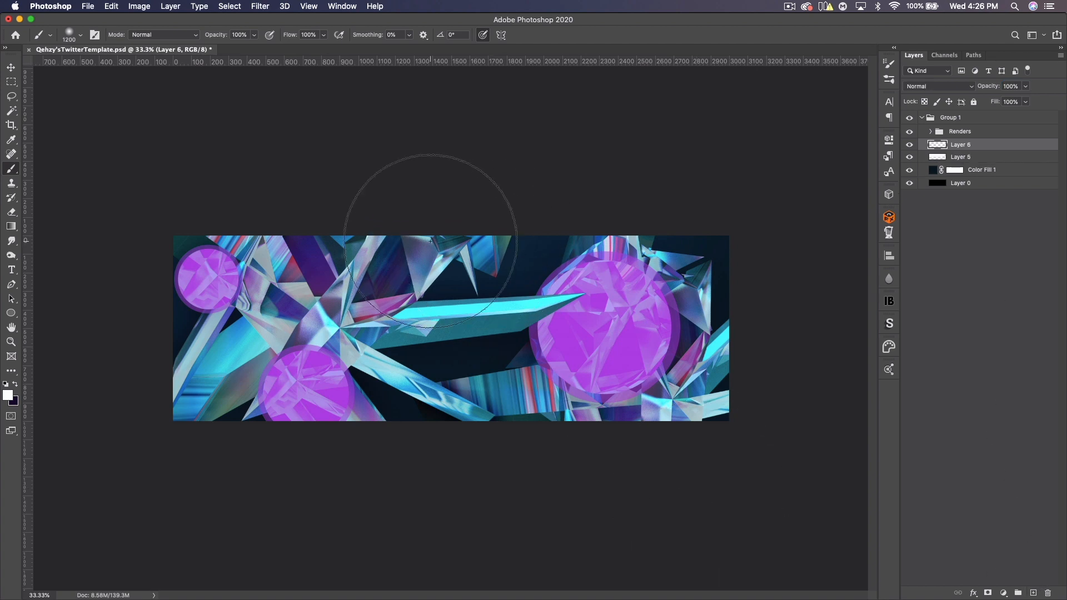
key("super+semicolon")
key("super+equal")
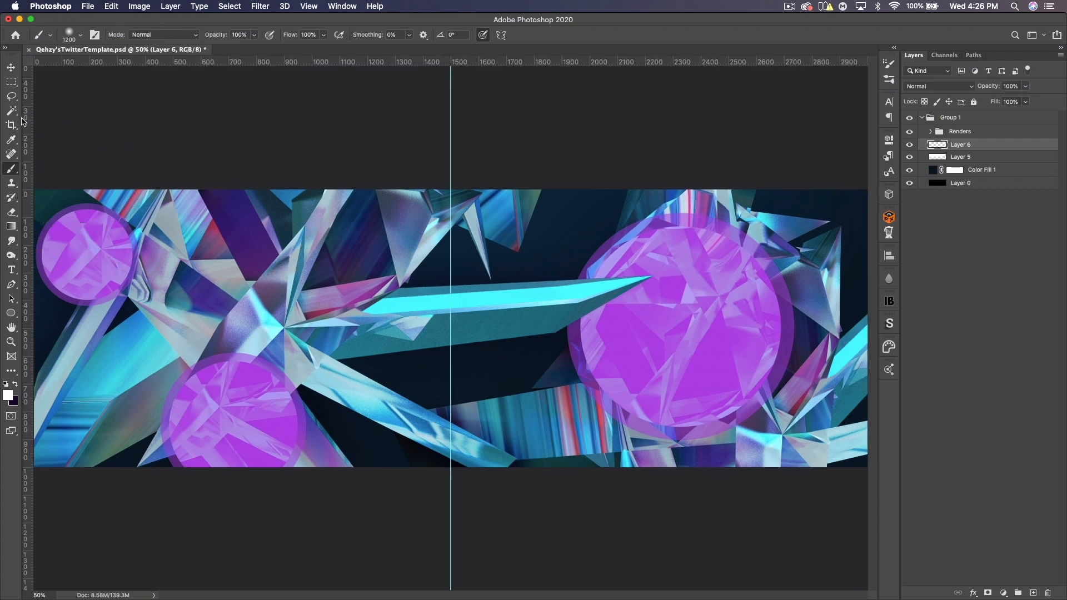
mouse_move(25, 121)
left_mouse_down()
mouse_move(140, 139)
mouse_move(447, 149)
left_mouse_up()
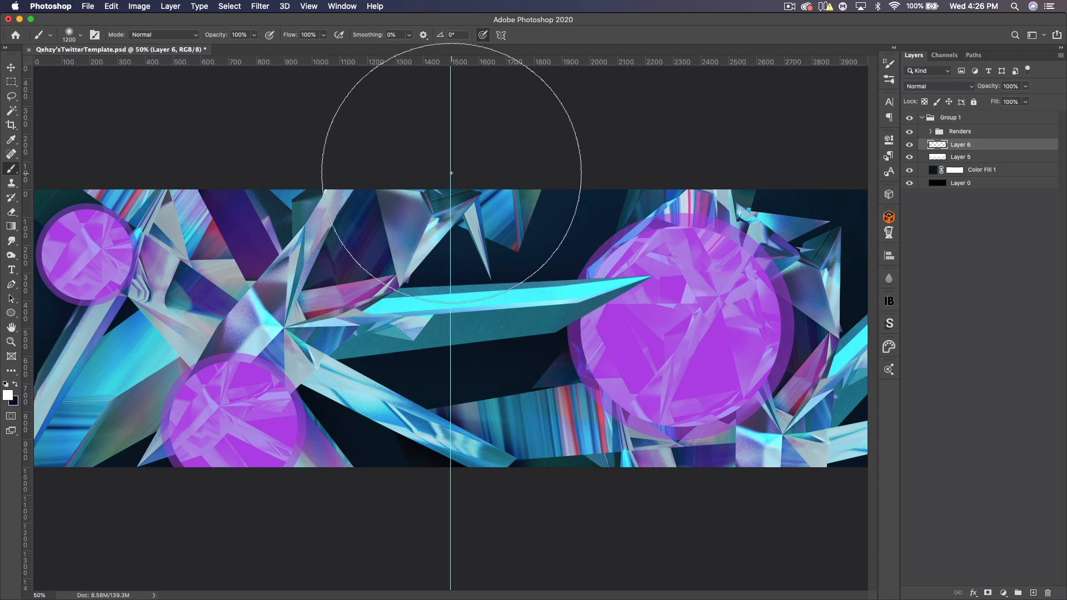
- Paint a white glow at the banner's top centre on Layer 6 and set its blend mode to Overlay
left_click(451, 163)
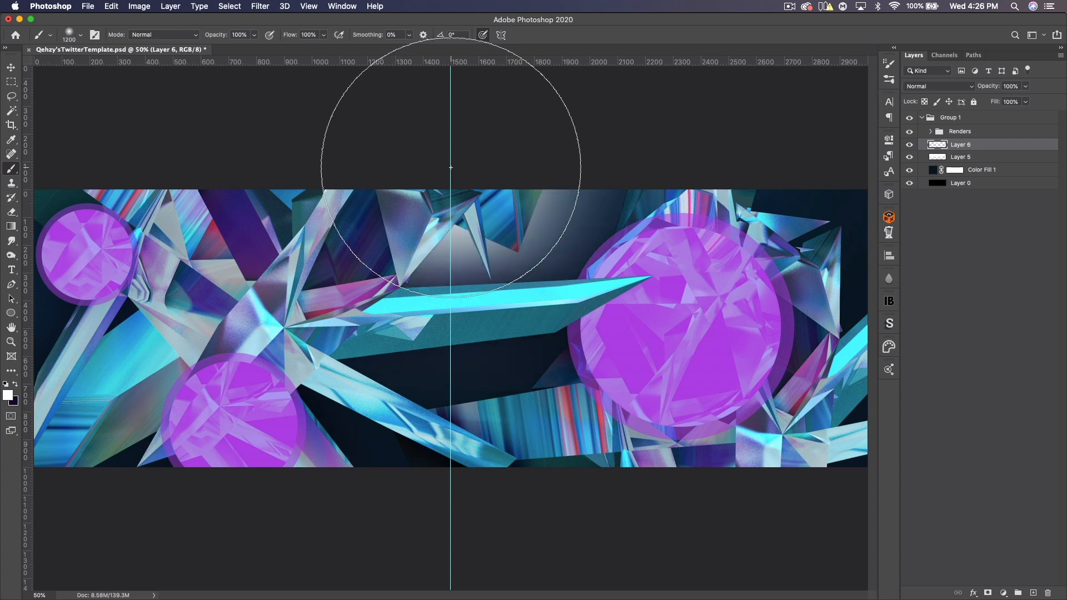
left_click(923, 88)
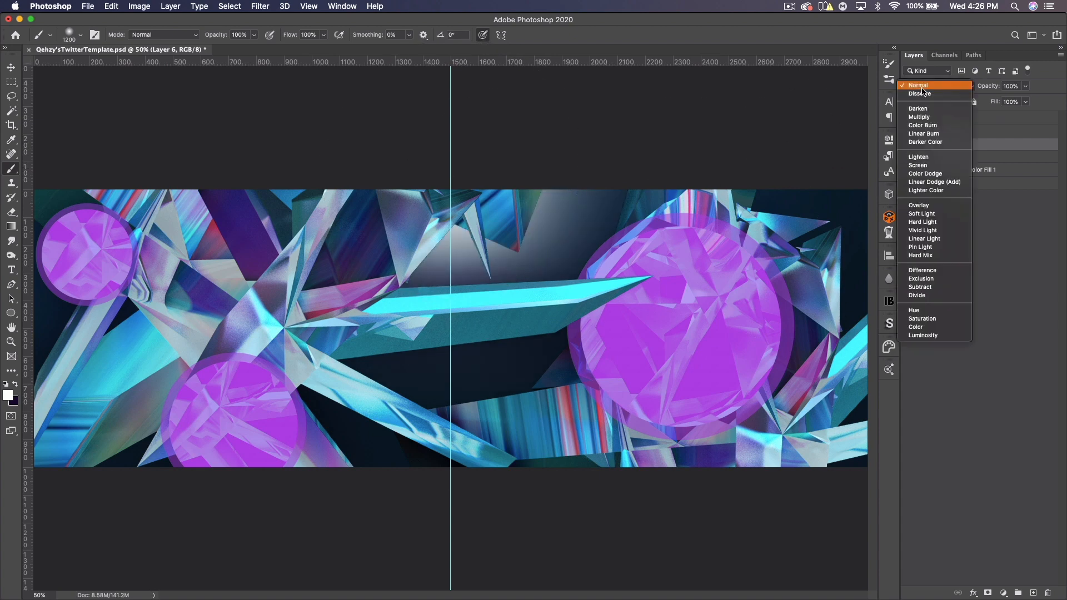
left_click(919, 205)
key("super+0")
key("super+minus")
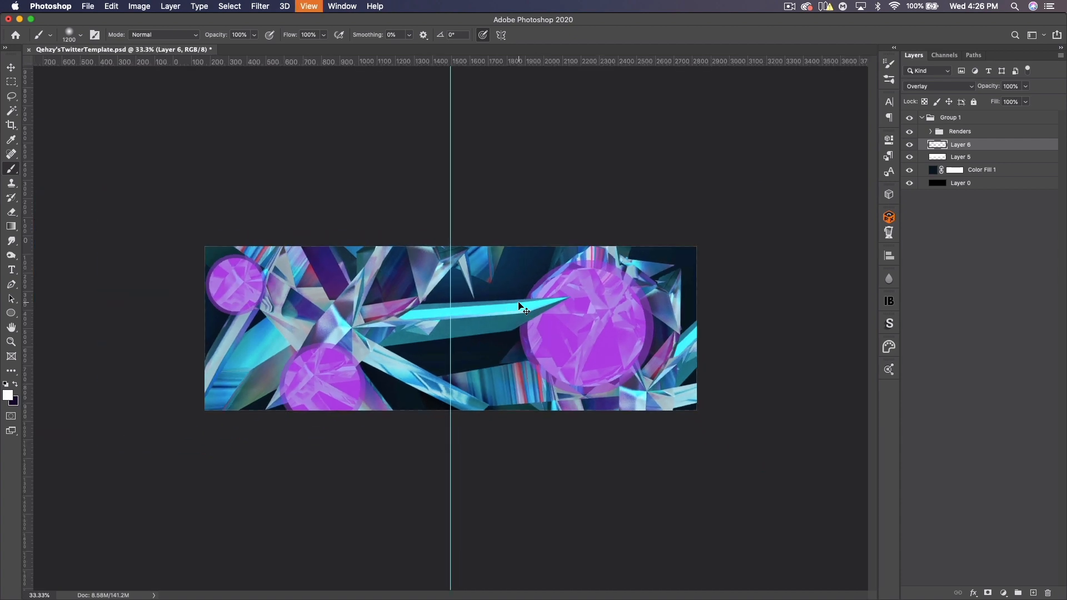
- Hide the guides and toggle Layer 6's visibility to compare the banner with and without the glow
key("super+semicolon")
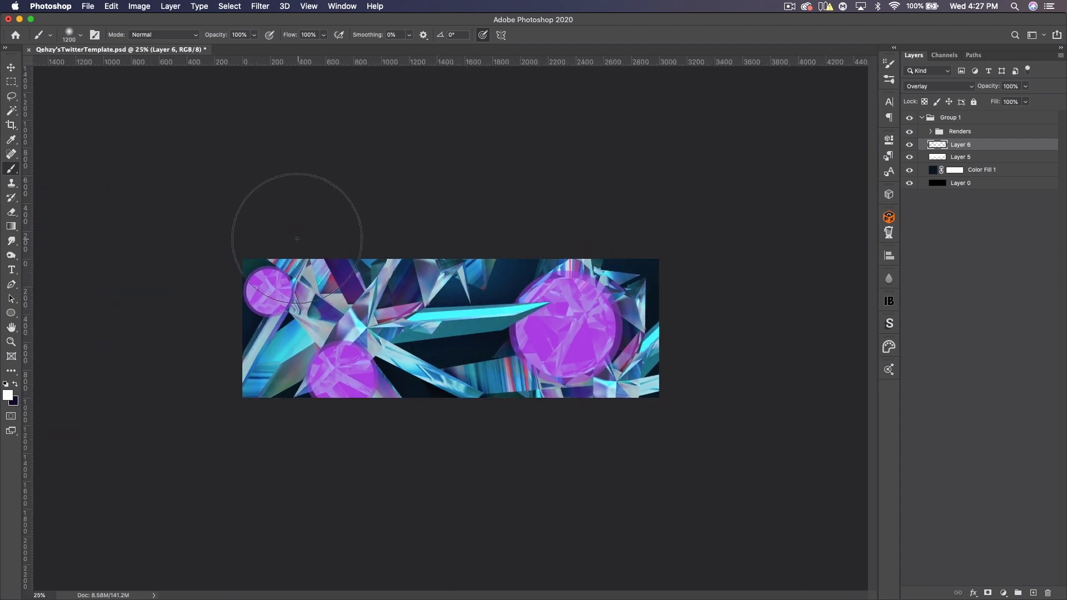
left_click(11, 67)
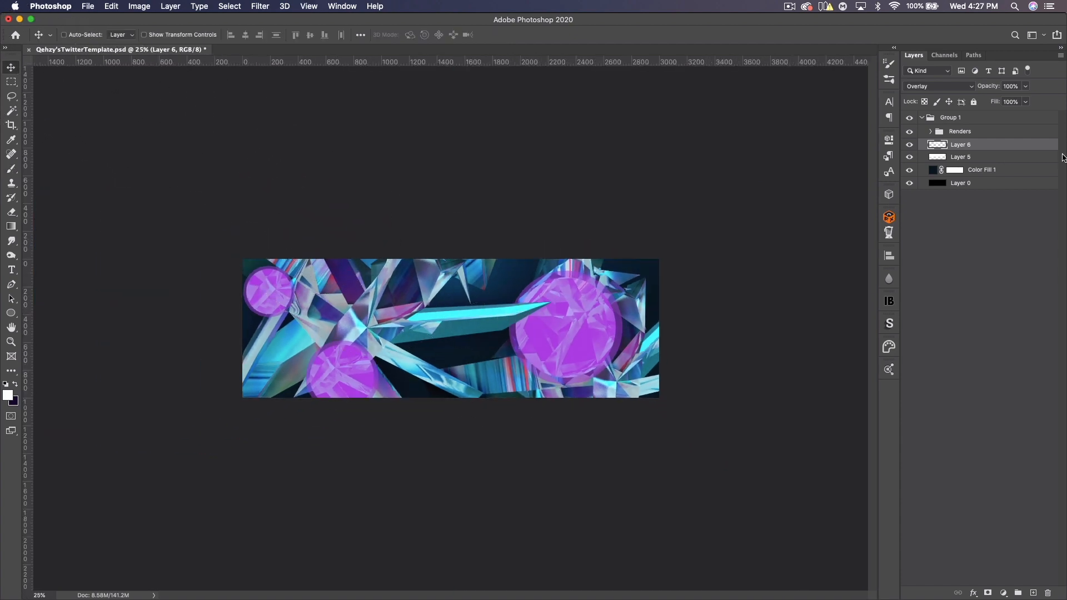
left_click(910, 146)
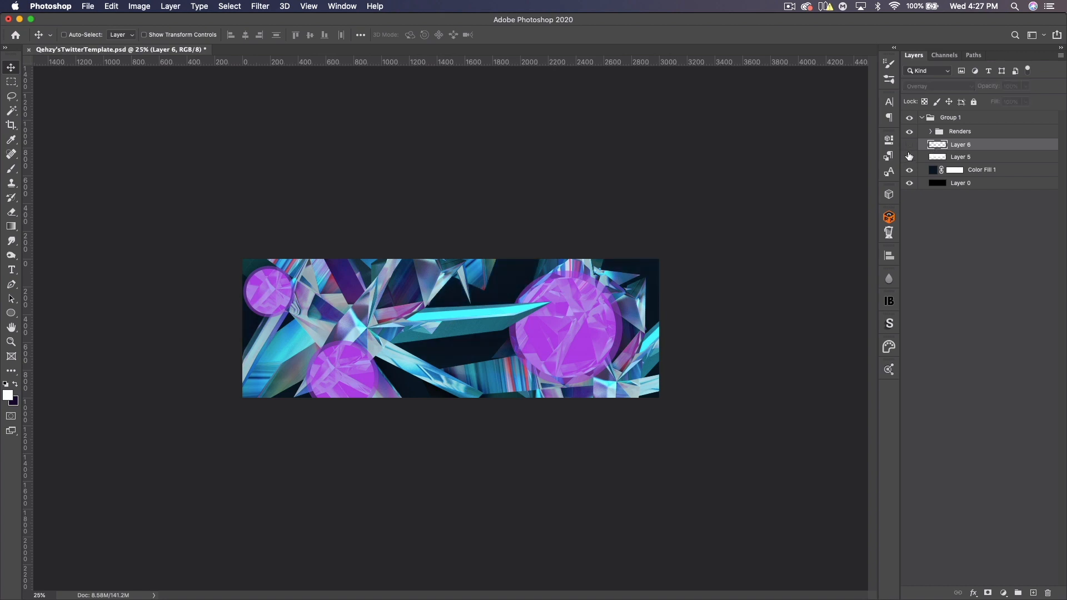
left_click(910, 145)
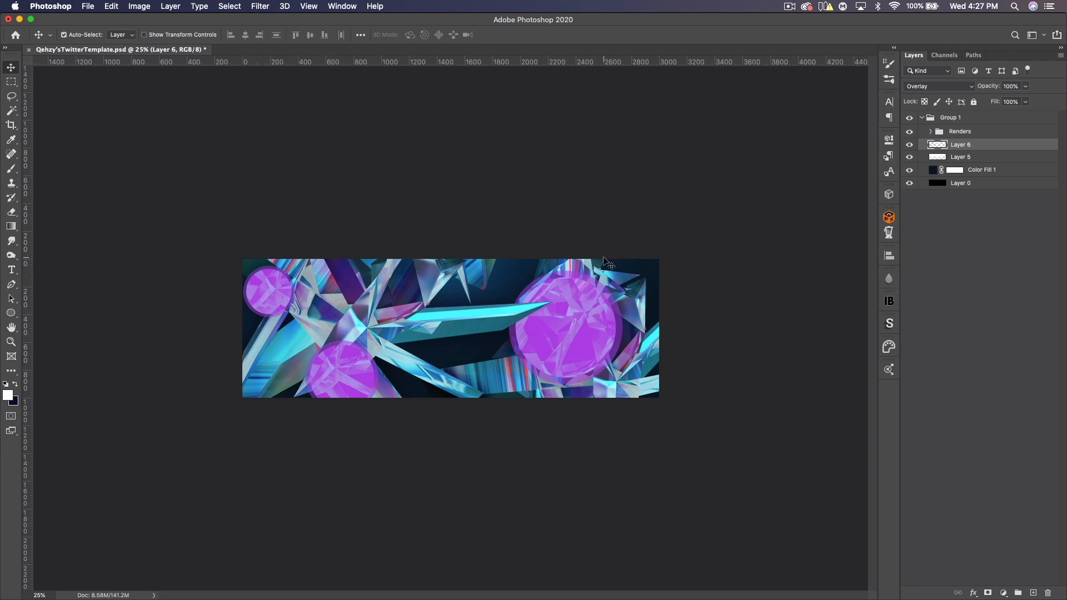
key("super+equal")
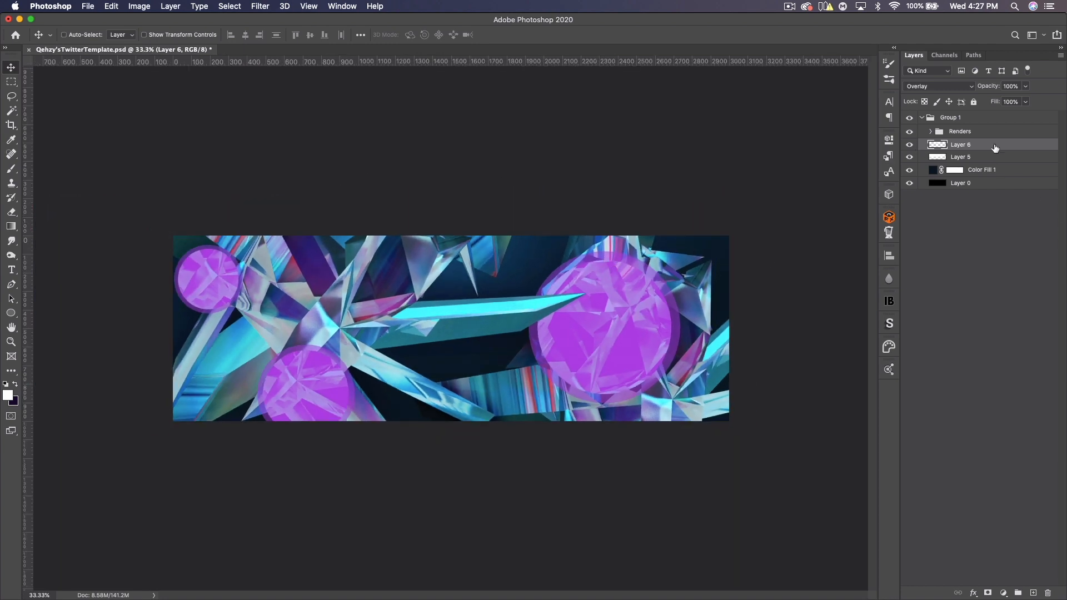
- Duplicate the Renders group and merge the copy into a single layer
left_click(978, 135)
key("super+j")
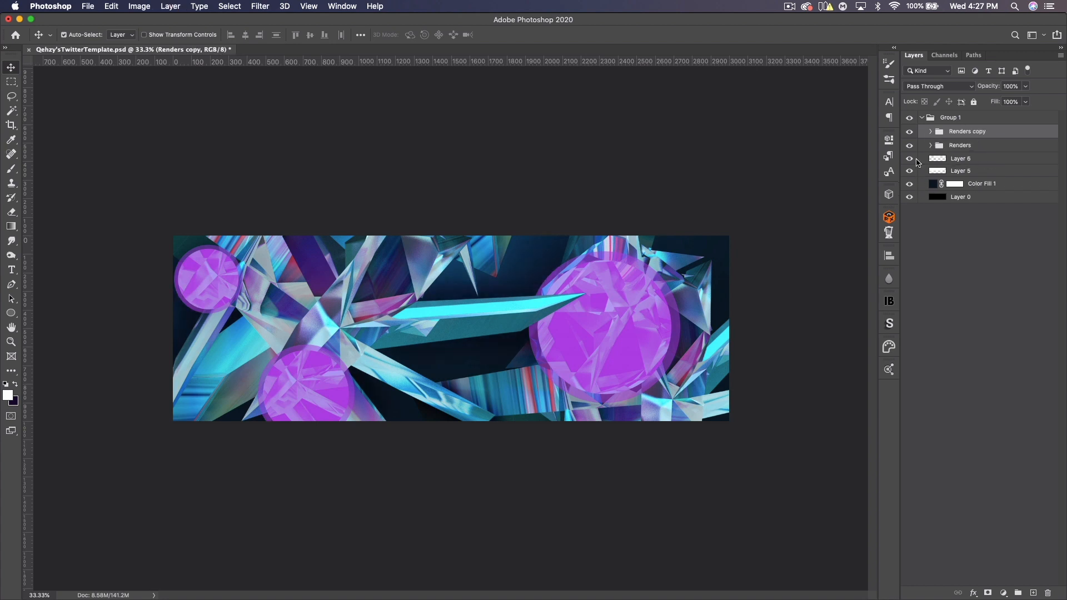
key("super+e")
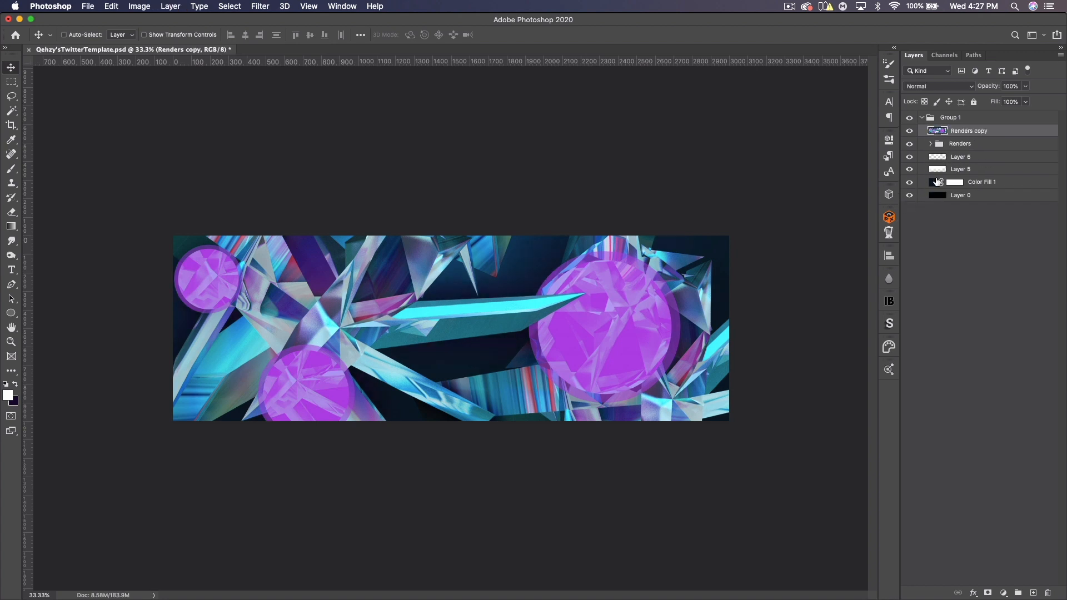
- Apply Levels to Renders copy, raising the black input level to 238
left_click(140, 5)
mouse_move(245, 37)
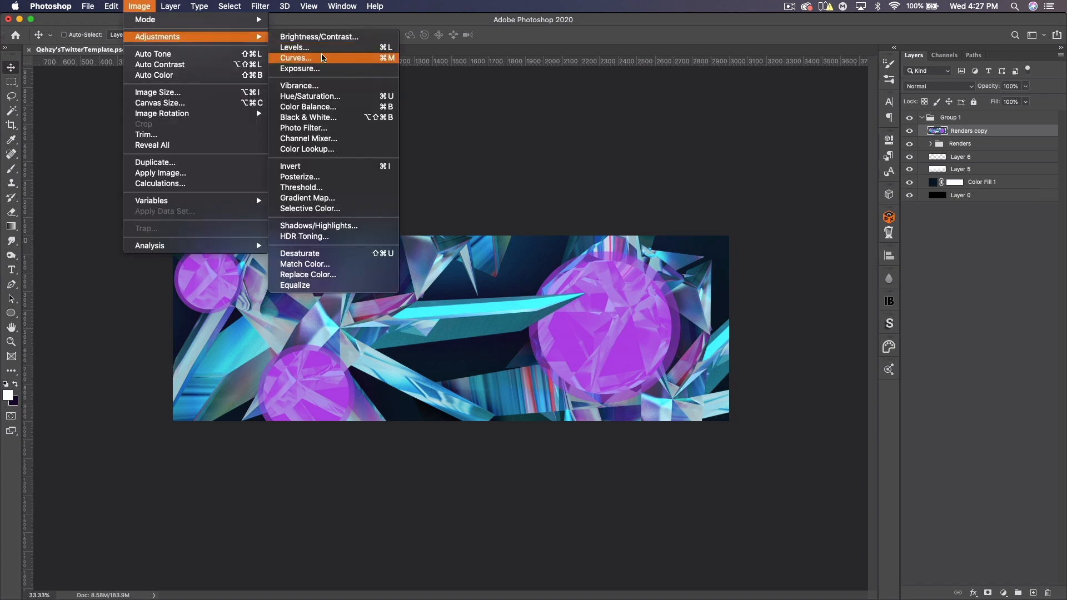
left_click(295, 47)
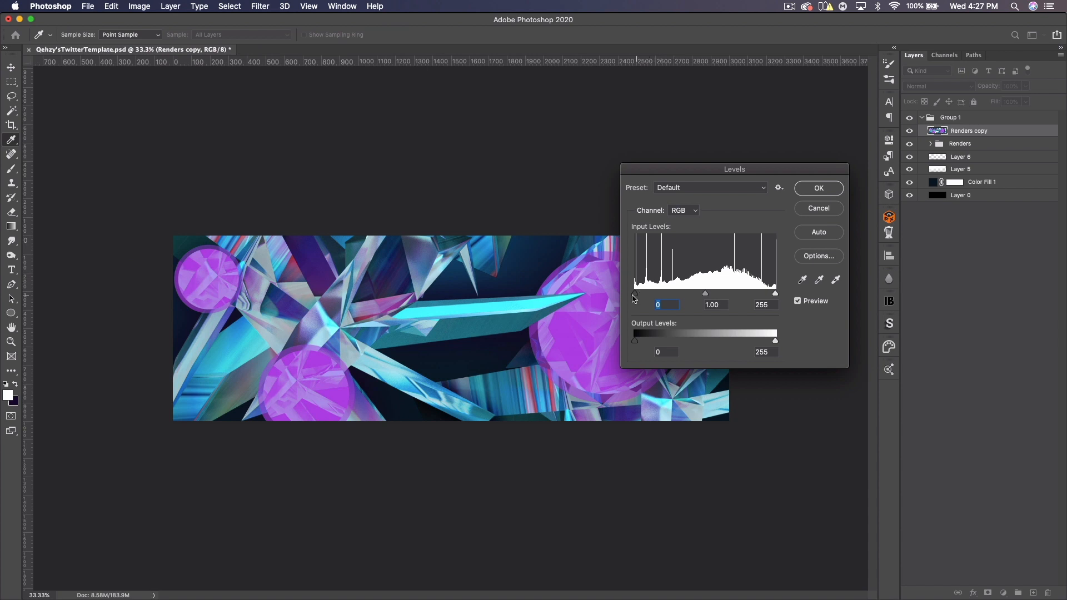
left_click_drag(633, 299, 772, 299)
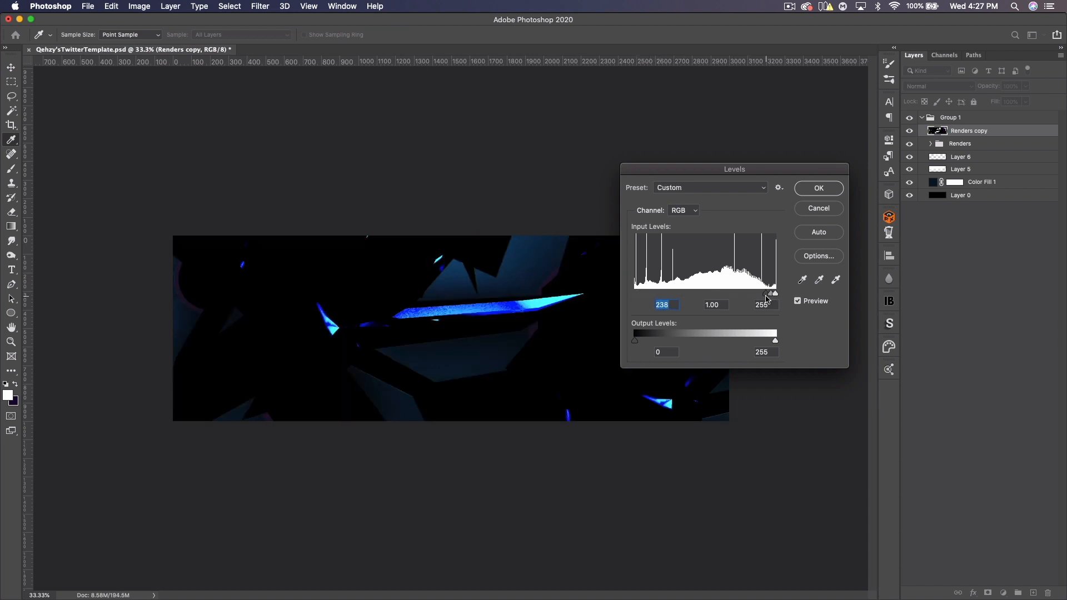
left_click_drag(690, 168, 848, 289)
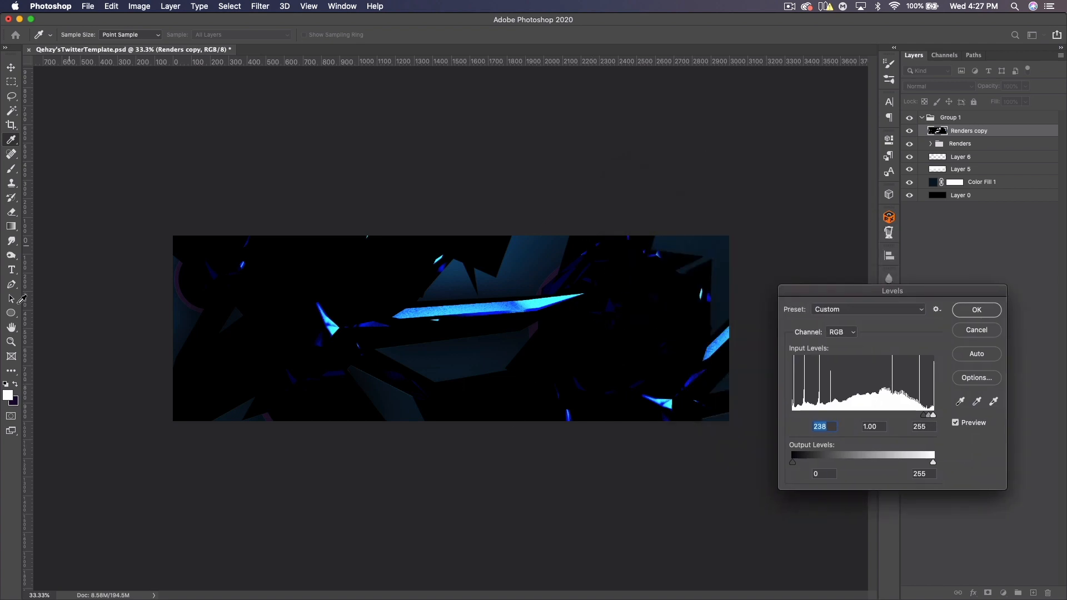
left_click(977, 311)
key("v")
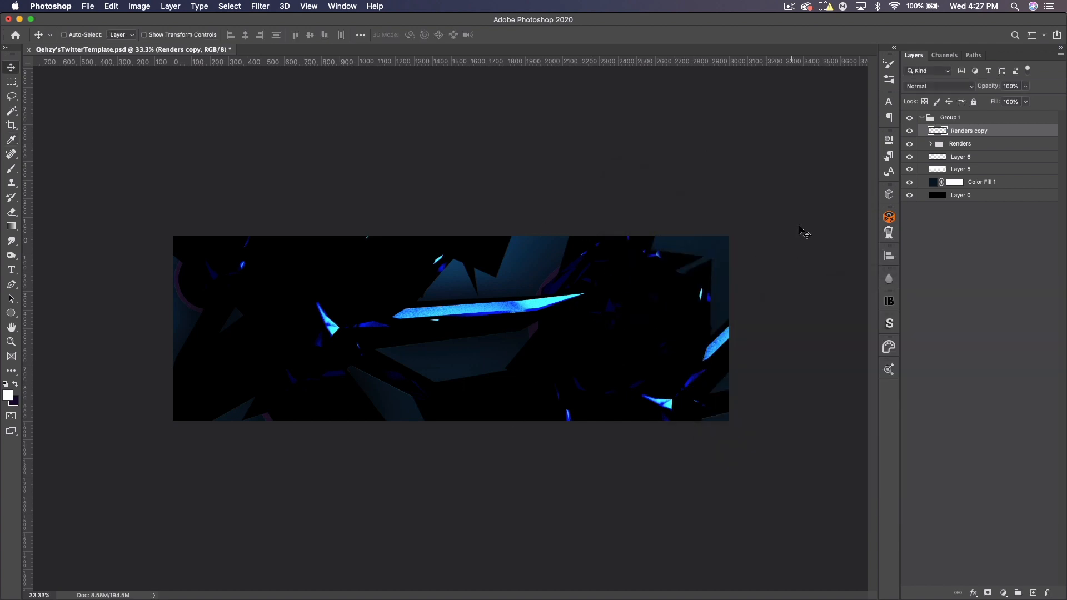
- Duplicate Renders copy, hide the new Renders copy 2, and select the original Renders copy
key("super+j")
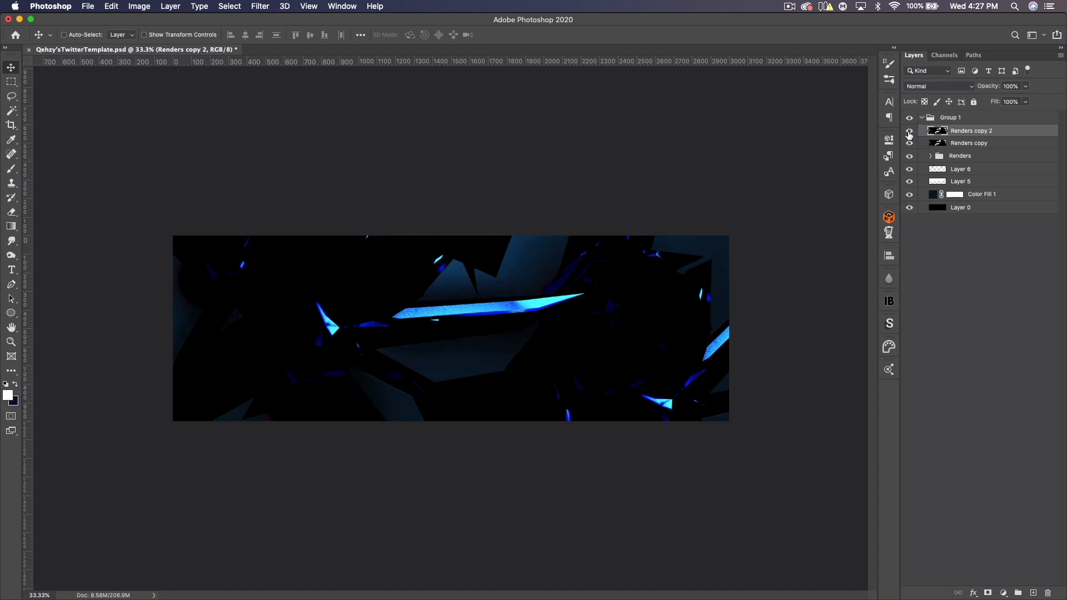
left_click(909, 131)
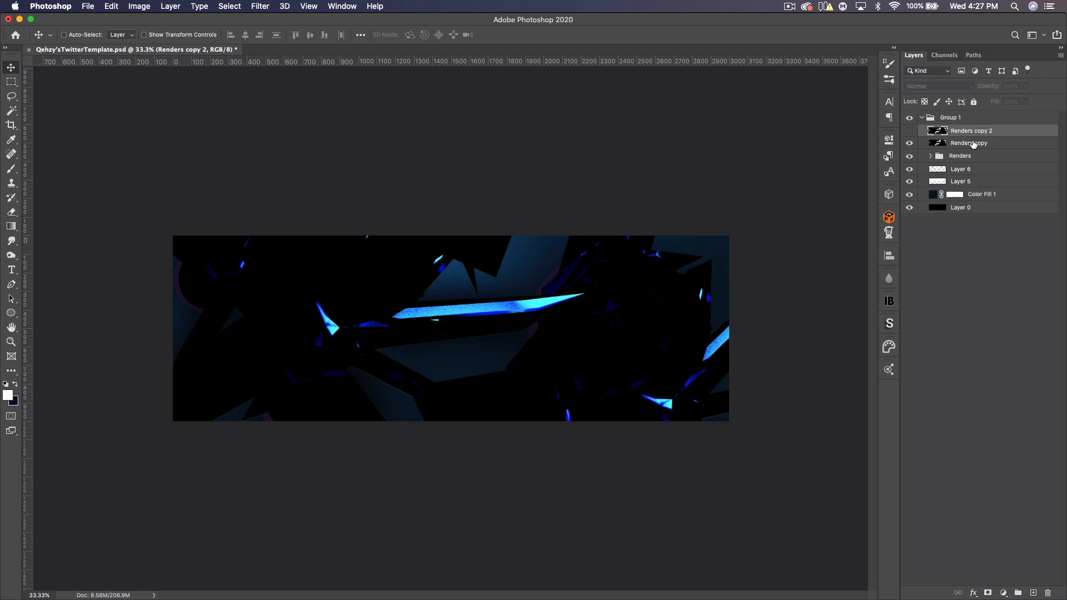
left_click(974, 145)
- Apply a Motion Blur of 45° angle and 212 pixels distance to Renders copy and set its blend mode to Screen
left_click(260, 6)
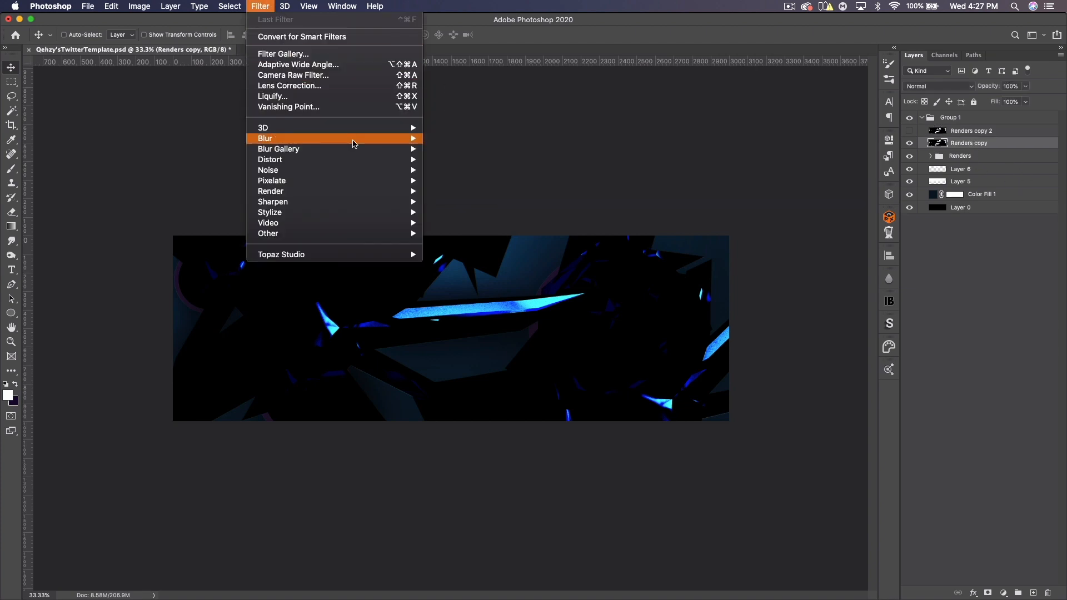
mouse_move(352, 144)
left_click(456, 203)
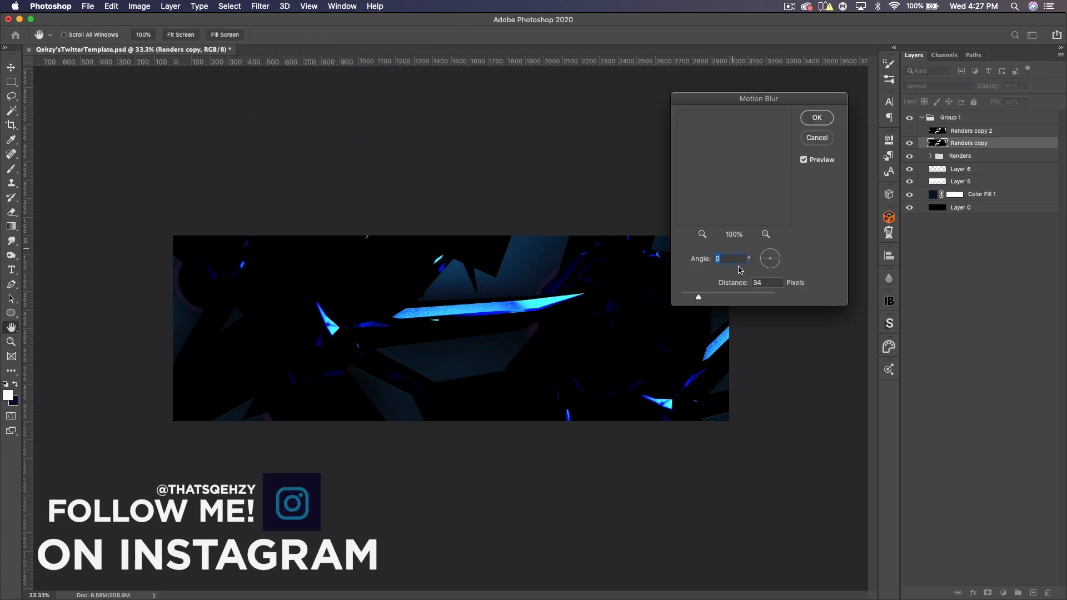
left_click_drag(780, 262, 790, 240)
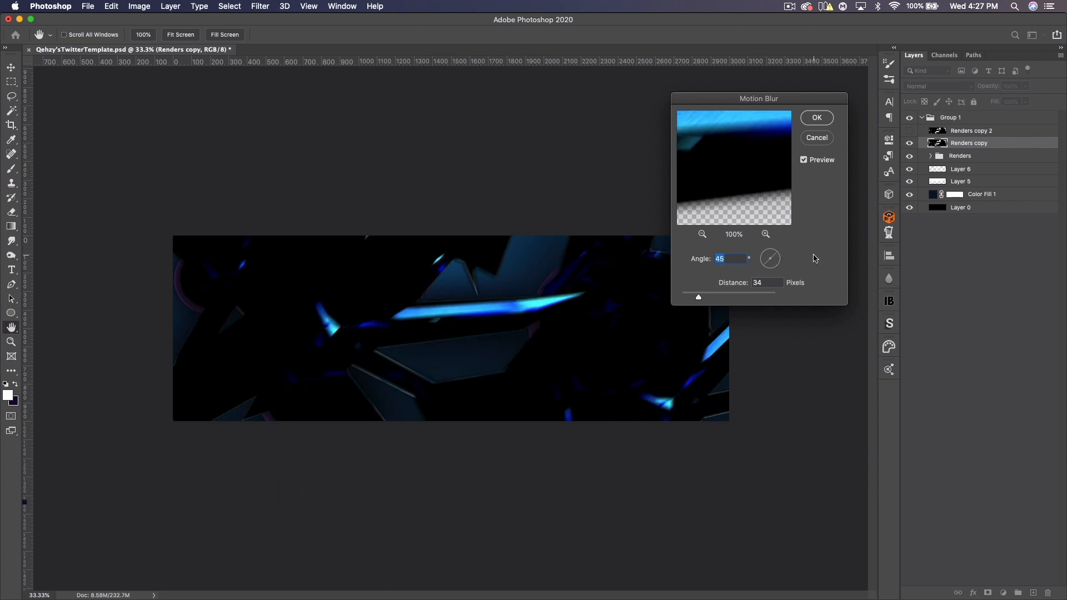
left_click_drag(720, 297, 722, 298)
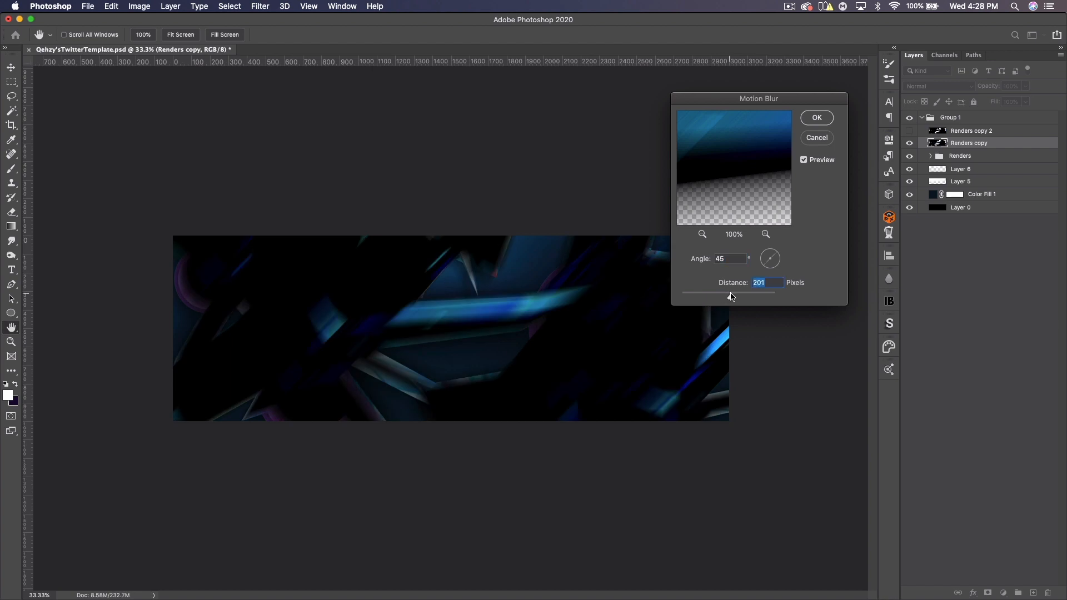
left_click_drag(730, 297, 732, 296)
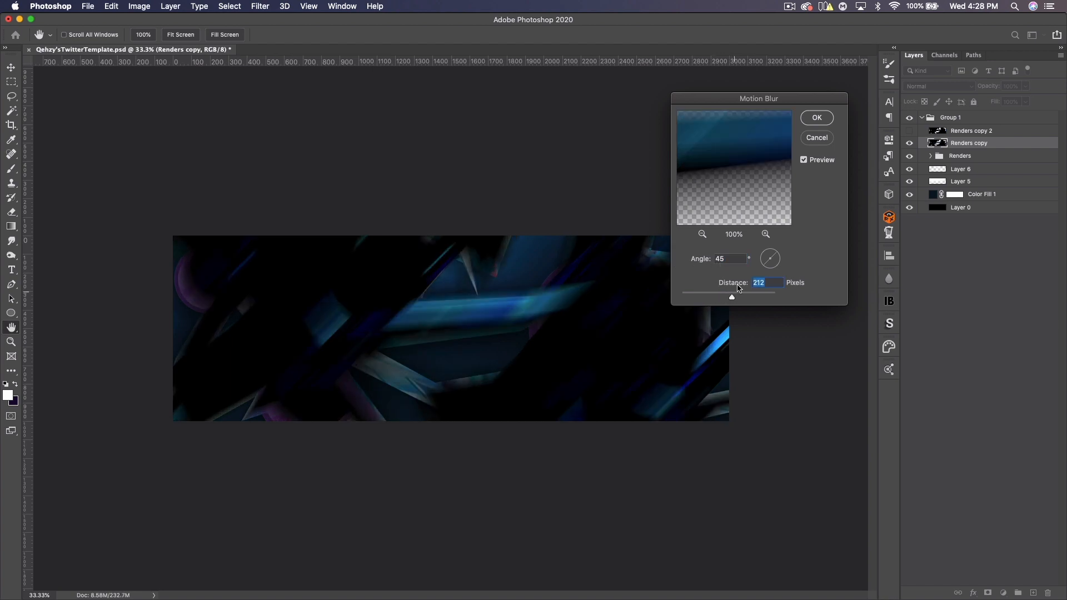
double_click(716, 259)
left_click(817, 118)
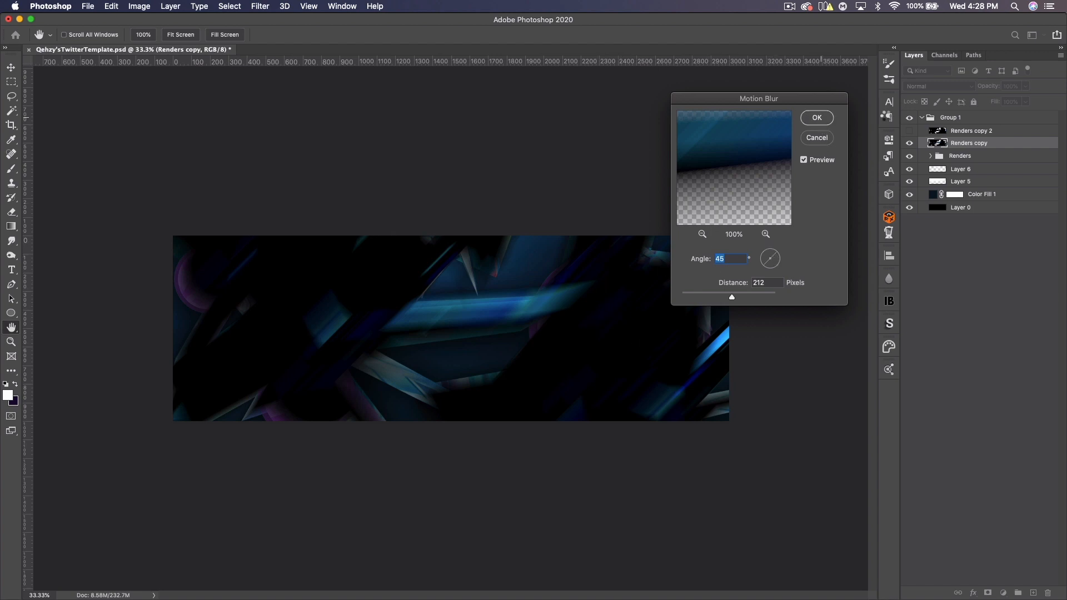
left_click(936, 87)
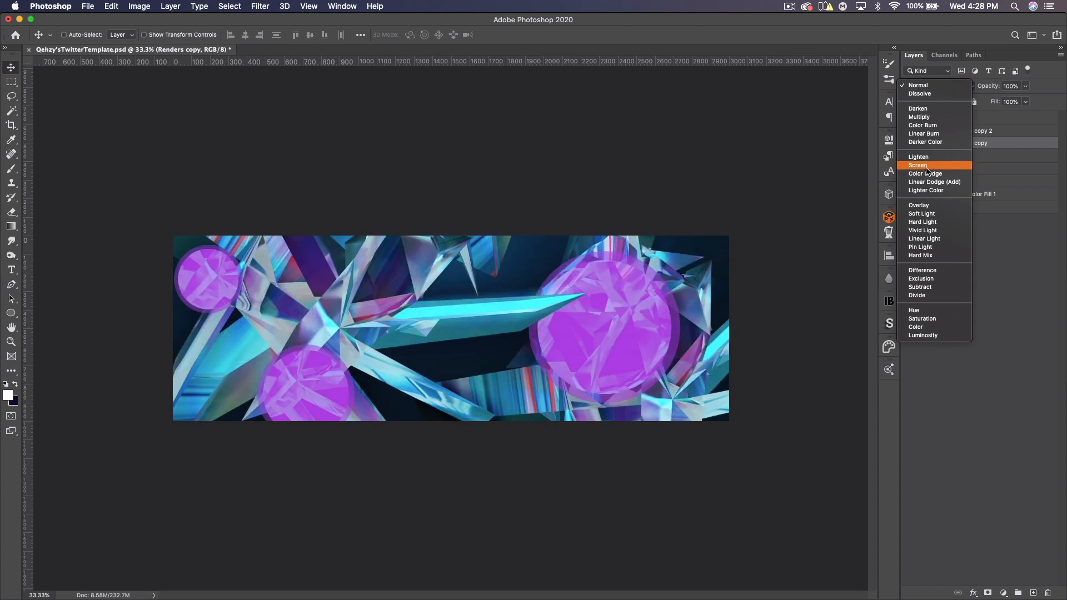
left_click(927, 166)
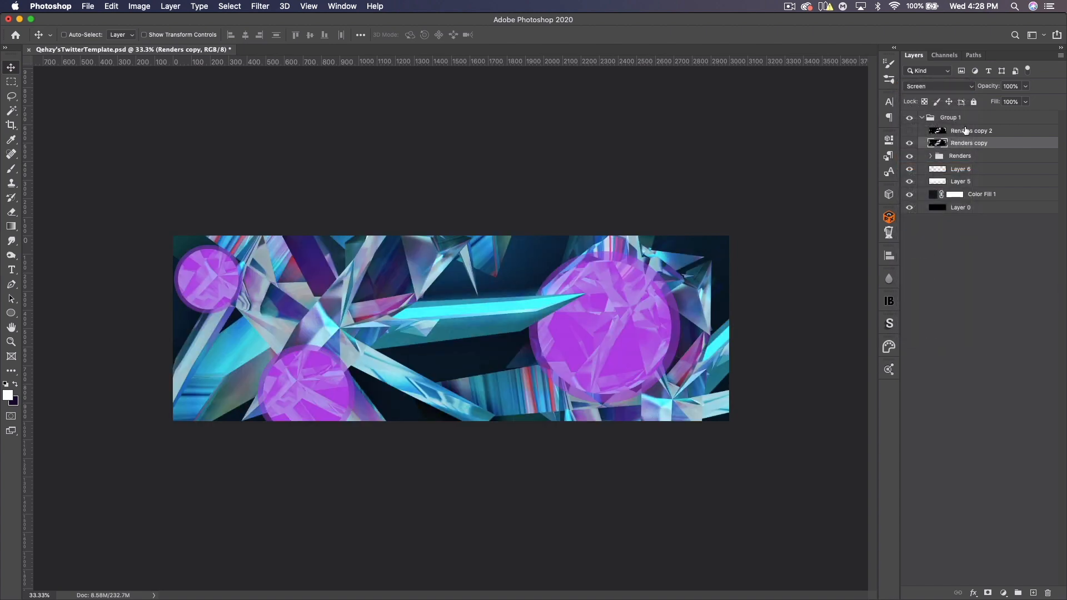
- Show Renders copy 2, apply a 28 pixel Gaussian Blur to it, and set its blend mode to Screen
left_click(952, 135)
left_click(910, 131)
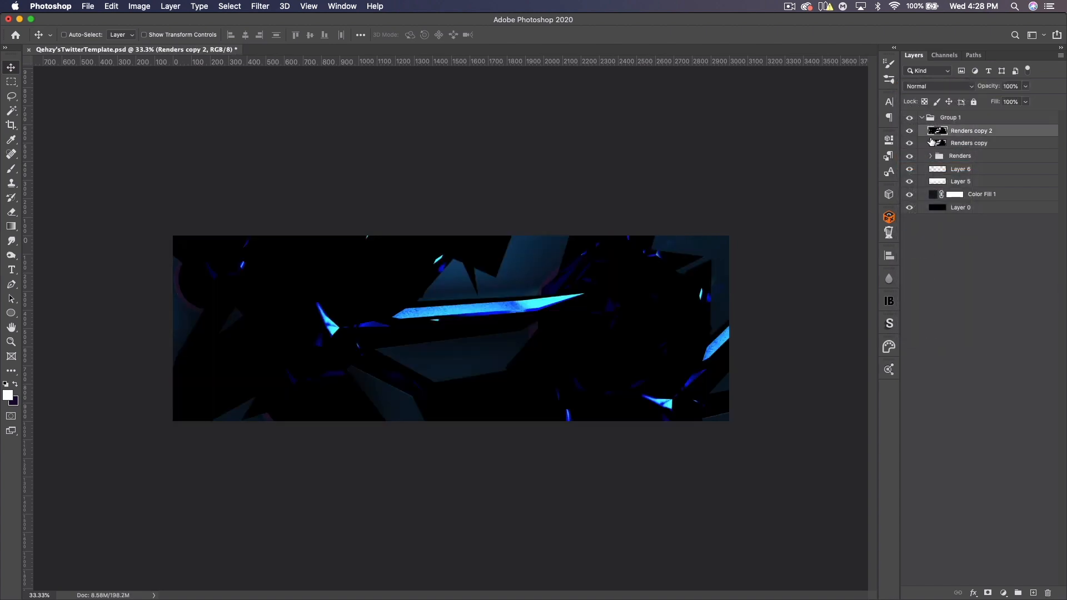
left_click(259, 6)
mouse_move(361, 140)
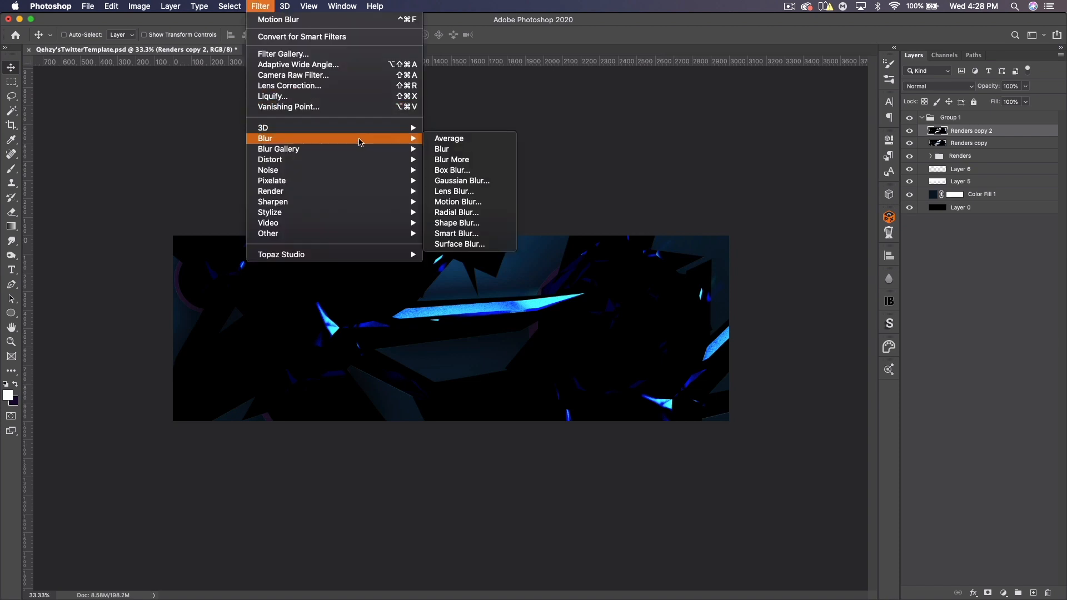
left_click(462, 180)
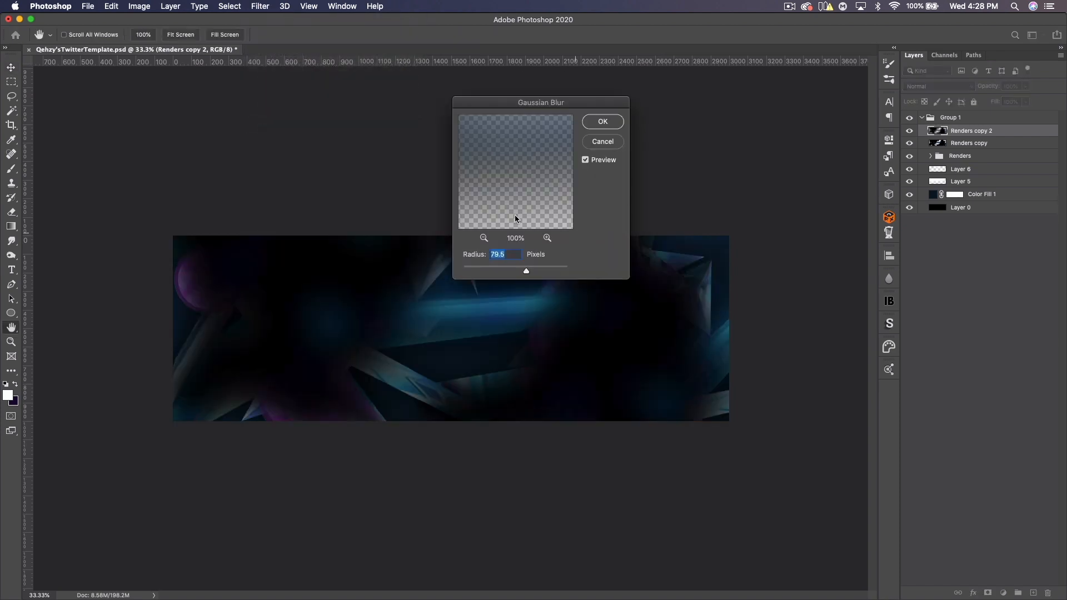
left_click(506, 271)
left_click_drag(504, 273, 515, 272)
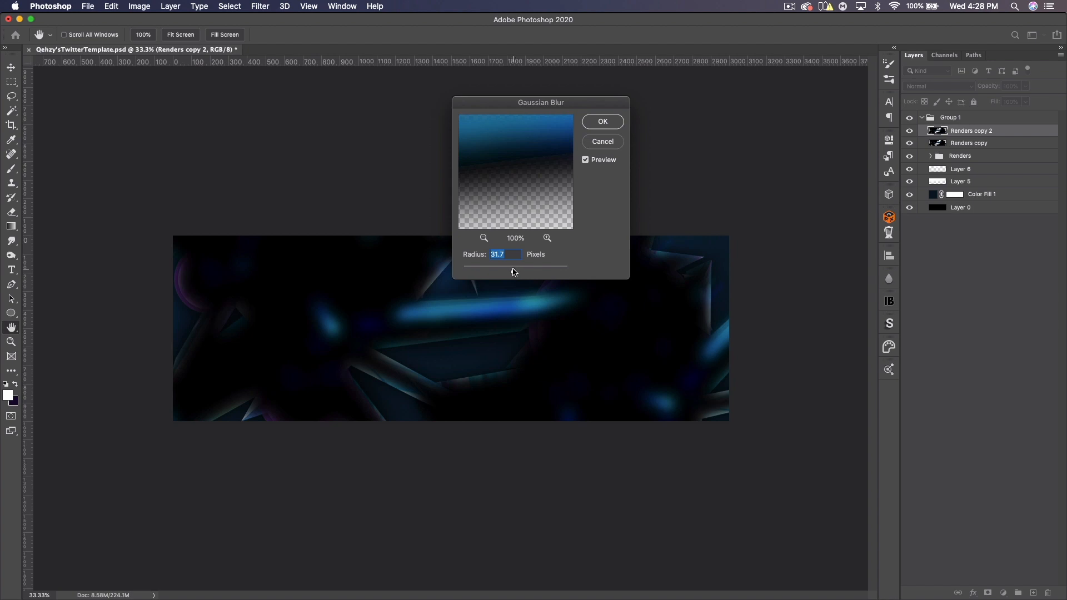
type("28")
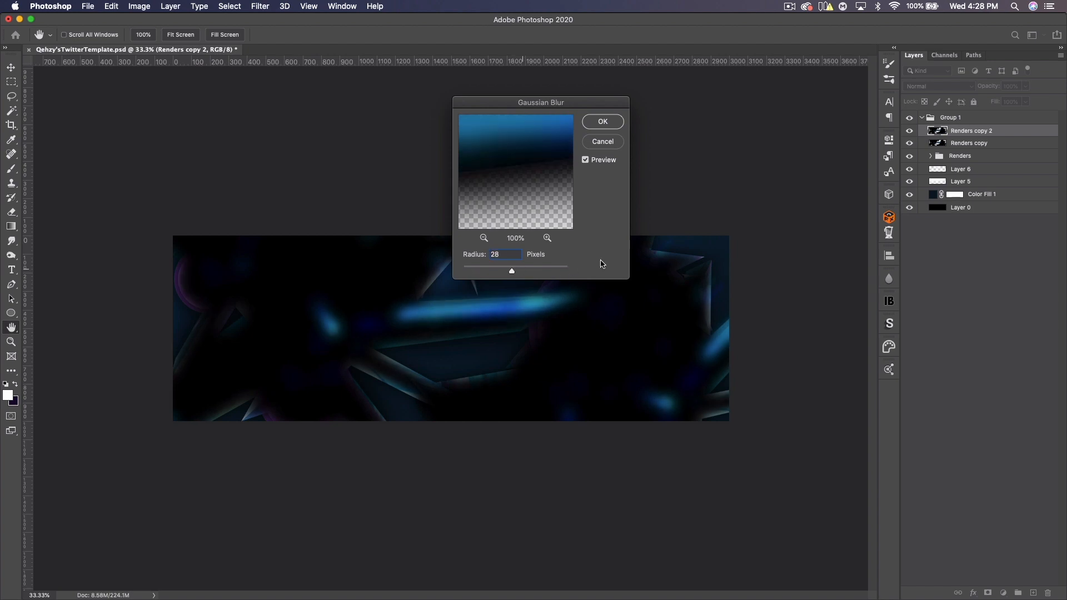
key("Tab")
left_click(603, 121)
left_click(940, 86)
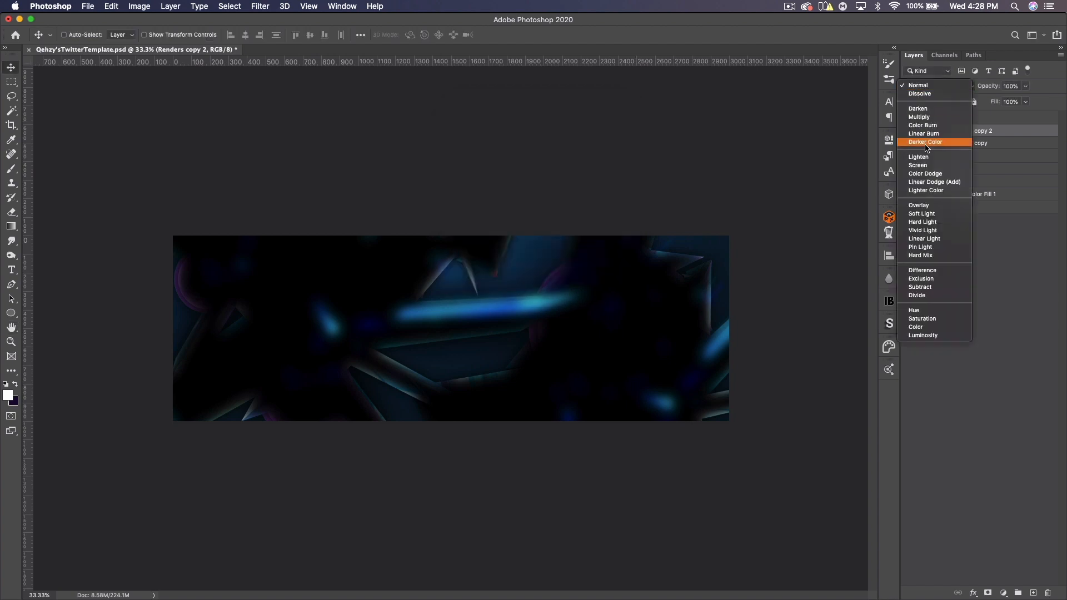
left_click(923, 165)
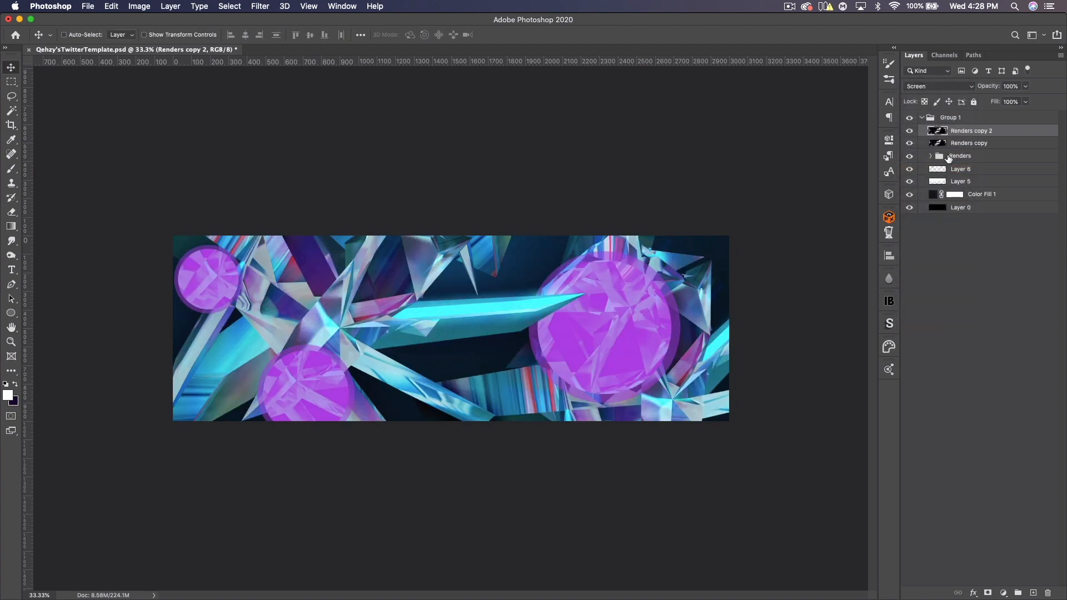
- Rename the motion-blurred layer to motion and the Gaussian-blurred layer to gaussion
left_click(910, 131)
double_click(973, 143)
type("motion")
key("Return")
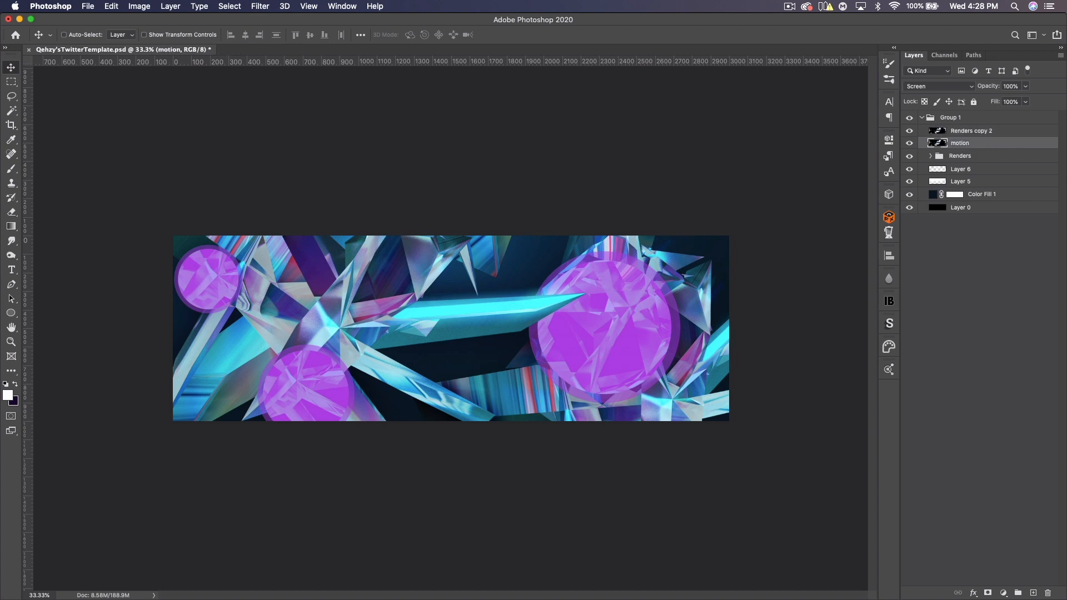
double_click(974, 131)
type("ga")
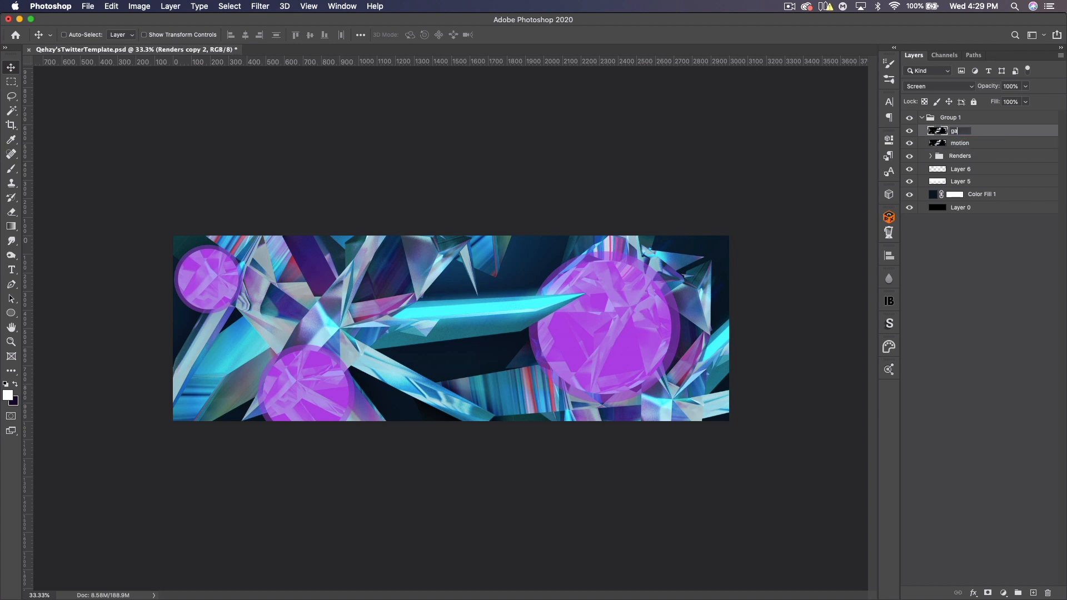
type("ussion")
key("Return")
- Duplicate the gaussion layer and put the copy into a new group
key("super+j")
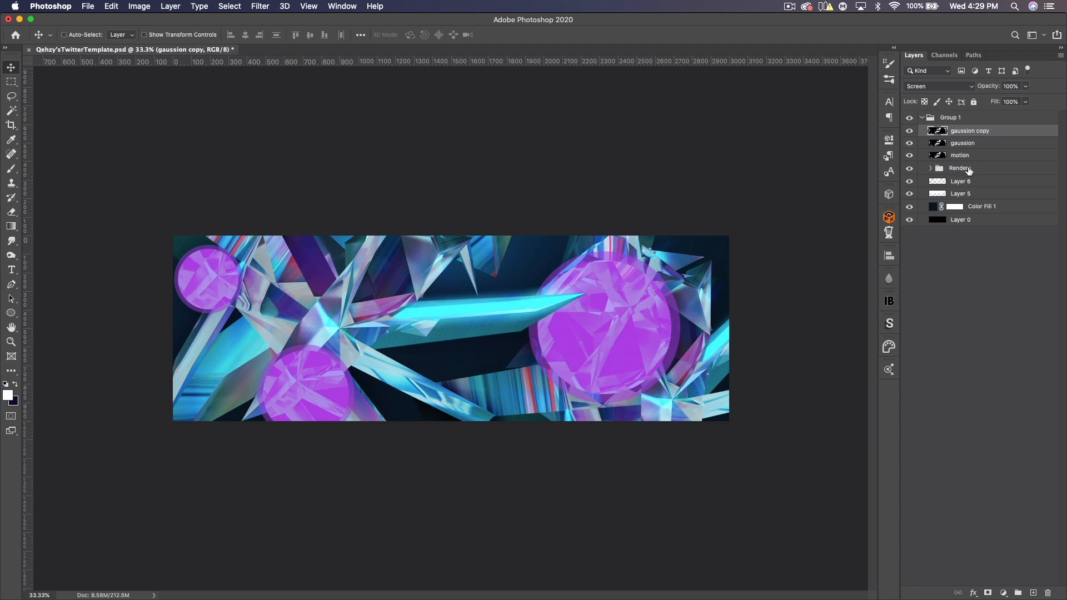
key("super+g")
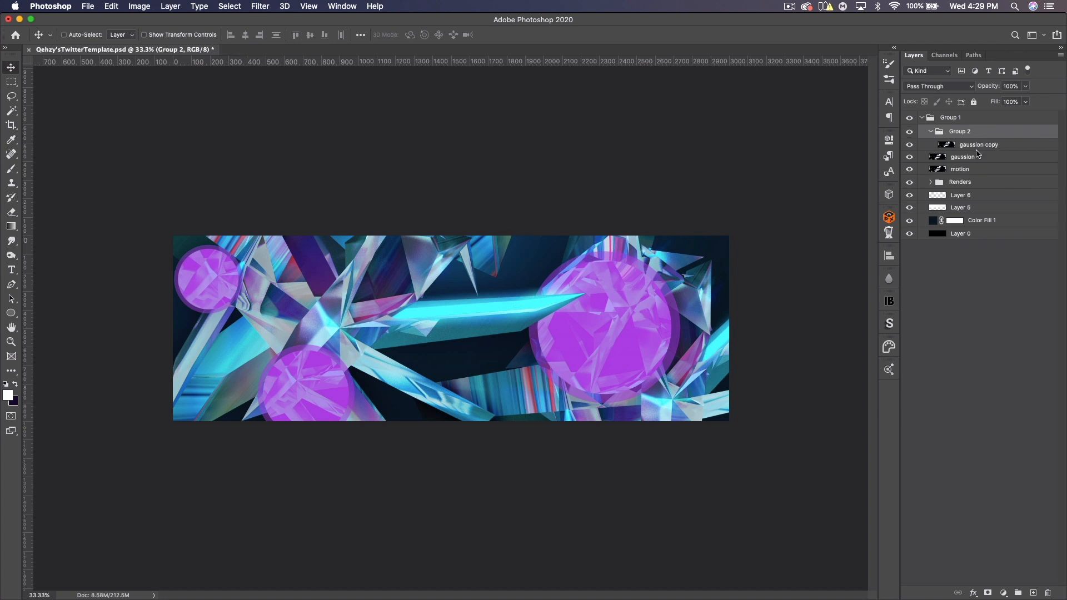
left_click(970, 146)
- Scale the gaussion copy layer up to about 254% and shift it upward over the banner
key("super+minus")
key("super+minus")
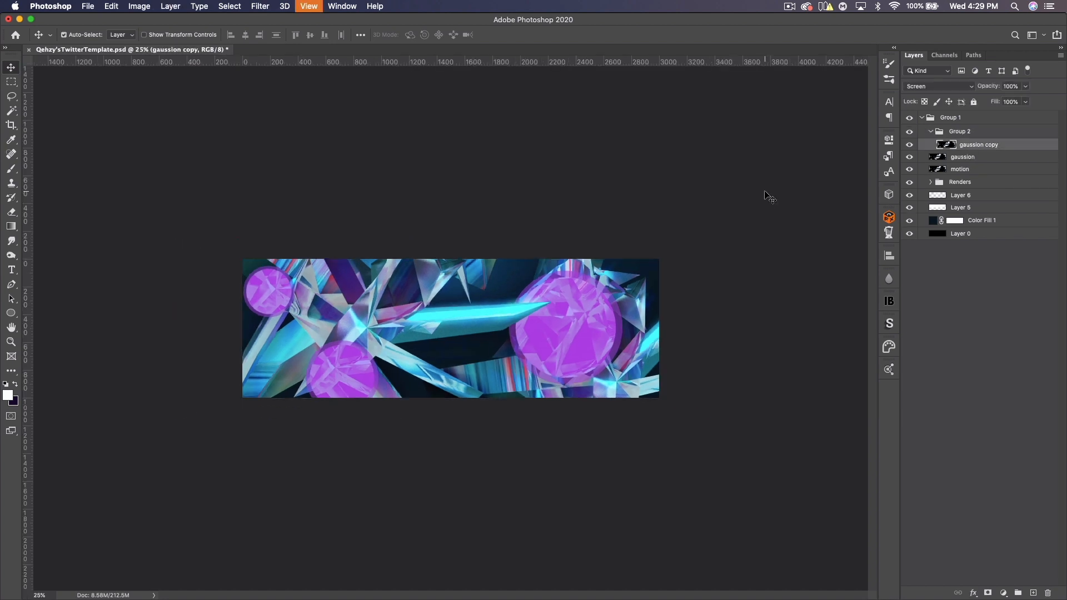
key("super+t")
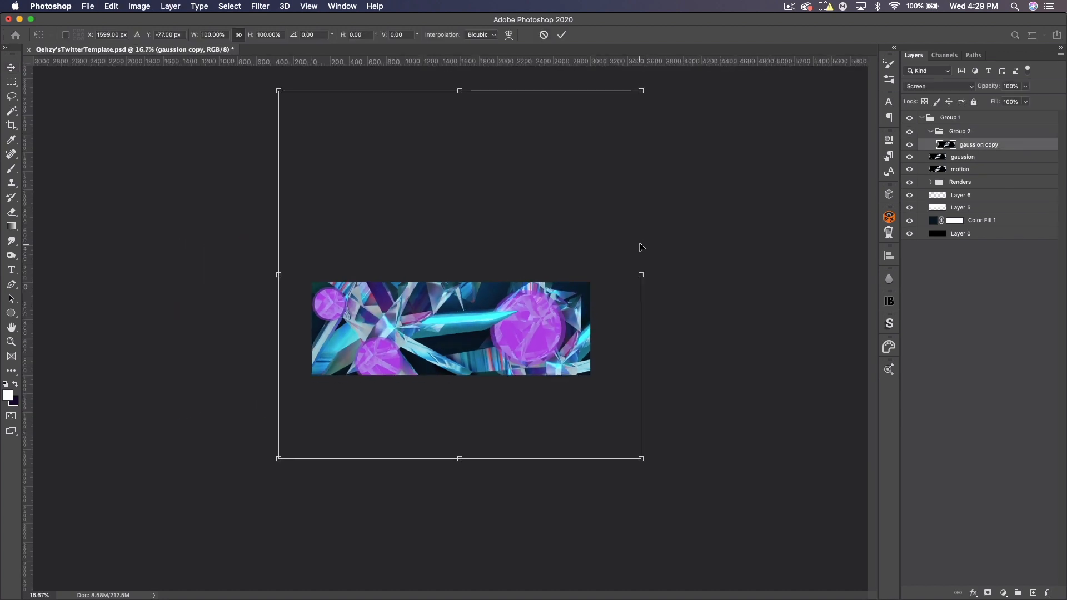
left_click_drag(642, 277, 926, 238)
left_click_drag(543, 327, 550, 247)
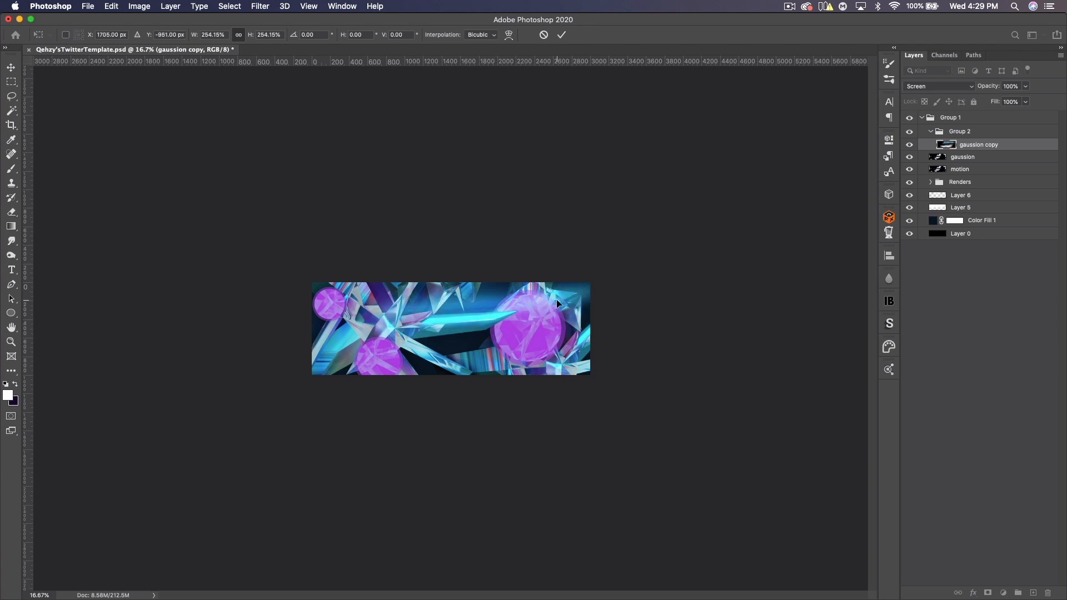
key("Return")
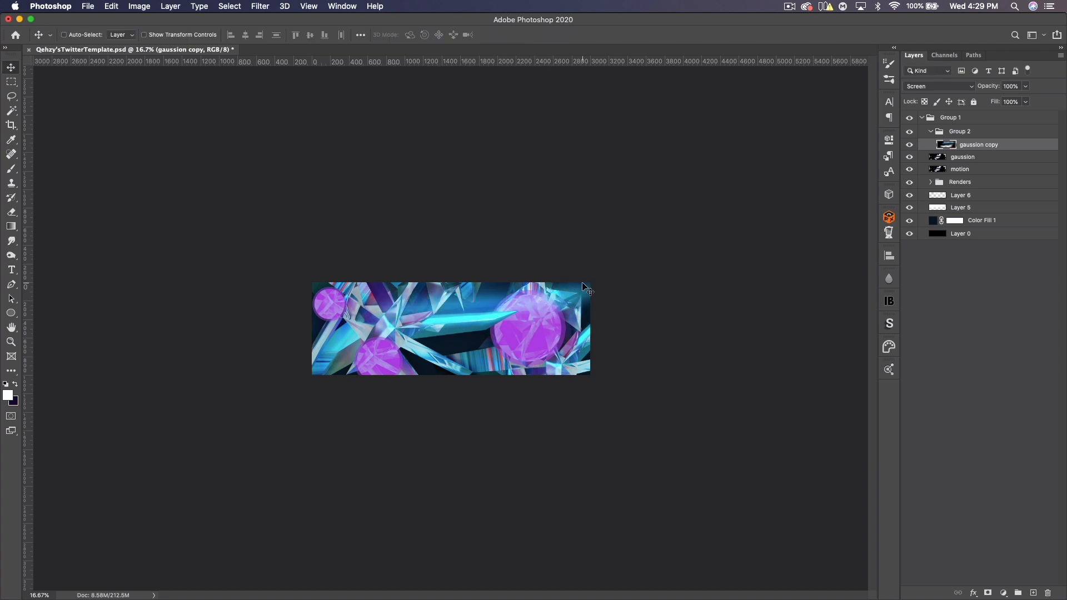
- Shift the hue of gaussion copy to +106 with Hue/Saturation
key("super+u")
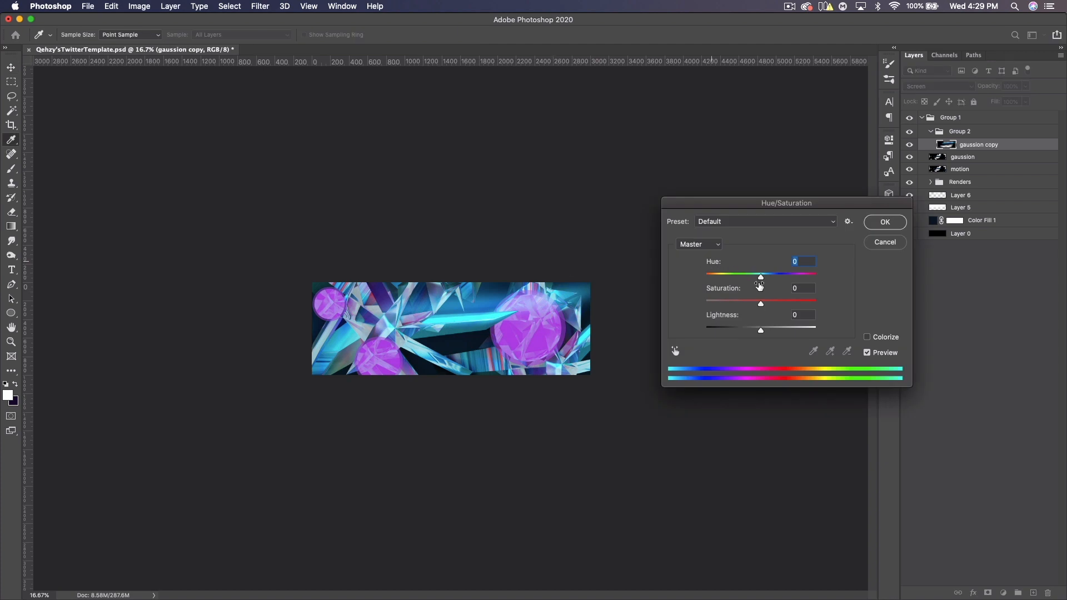
left_click_drag(763, 282, 800, 282)
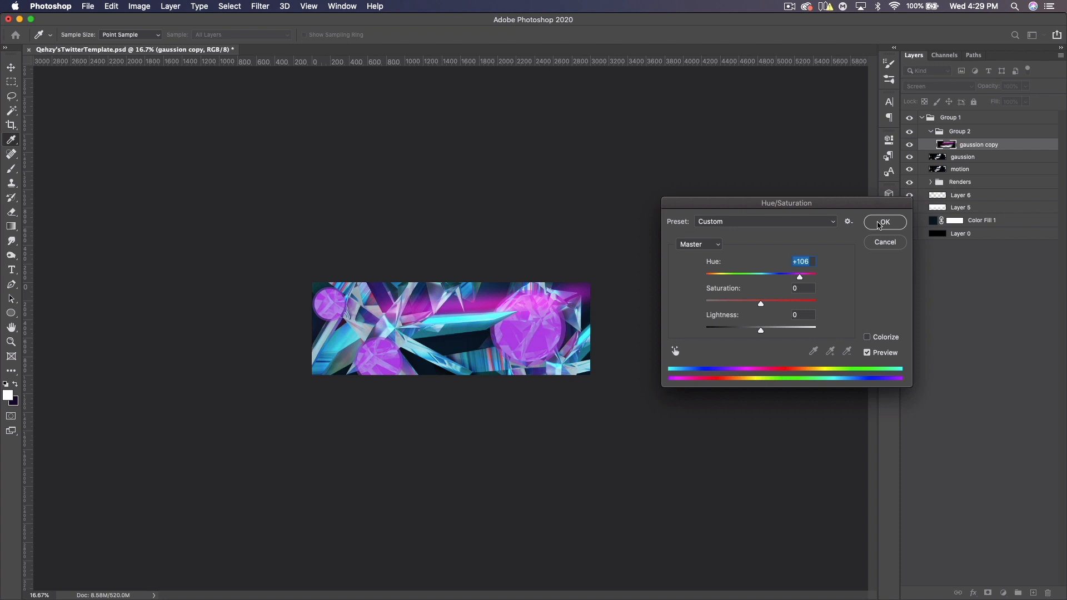
left_click(904, 222)
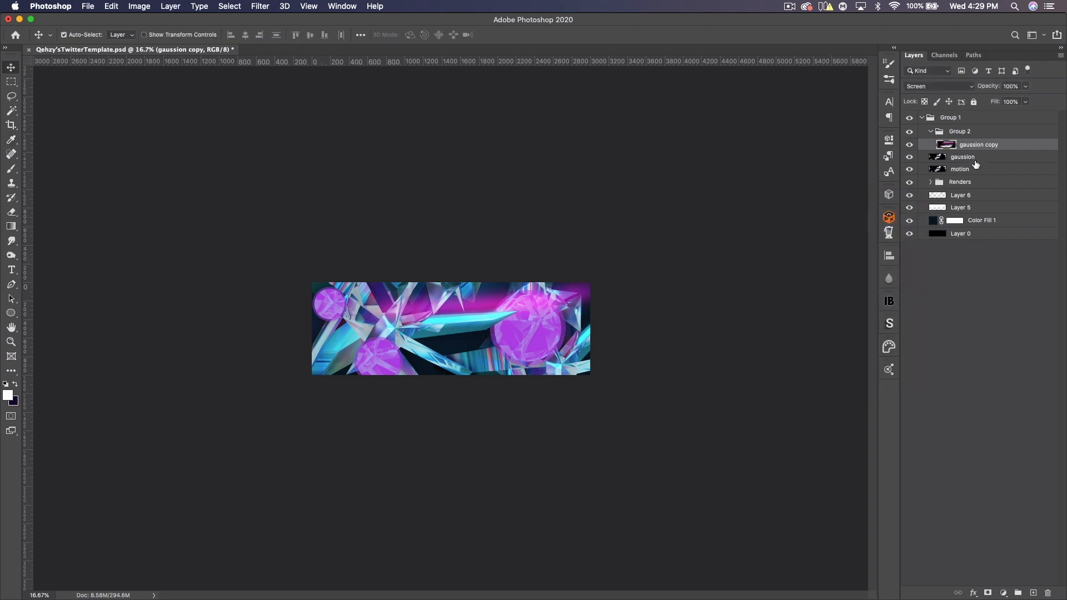
- Duplicate gaussion copy and move the duplicate down and to the left
key("super+j")
left_click_drag(494, 326, 369, 363)
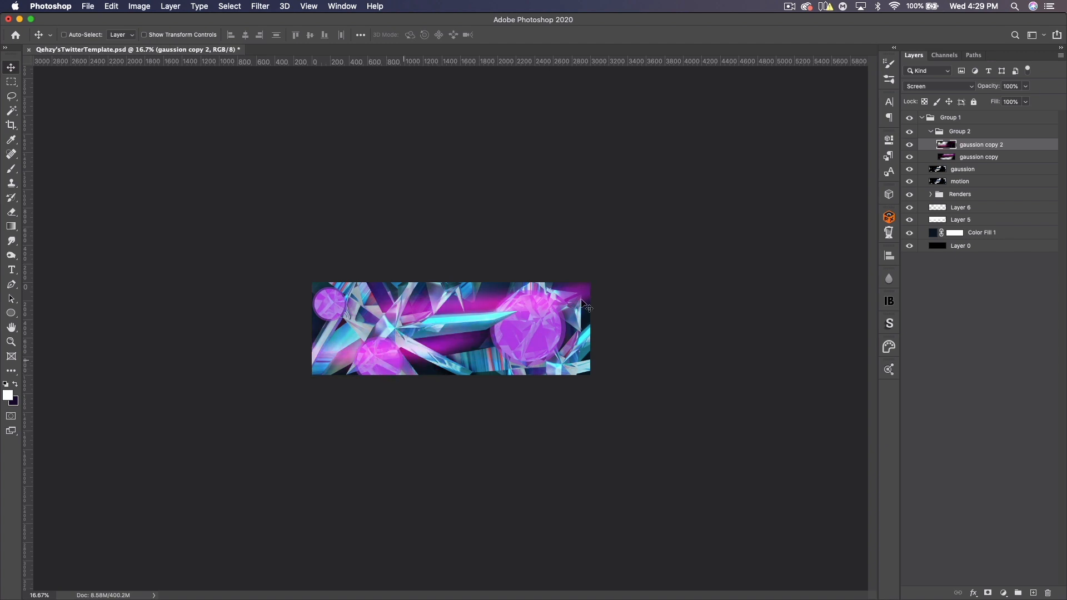
key("super+0")
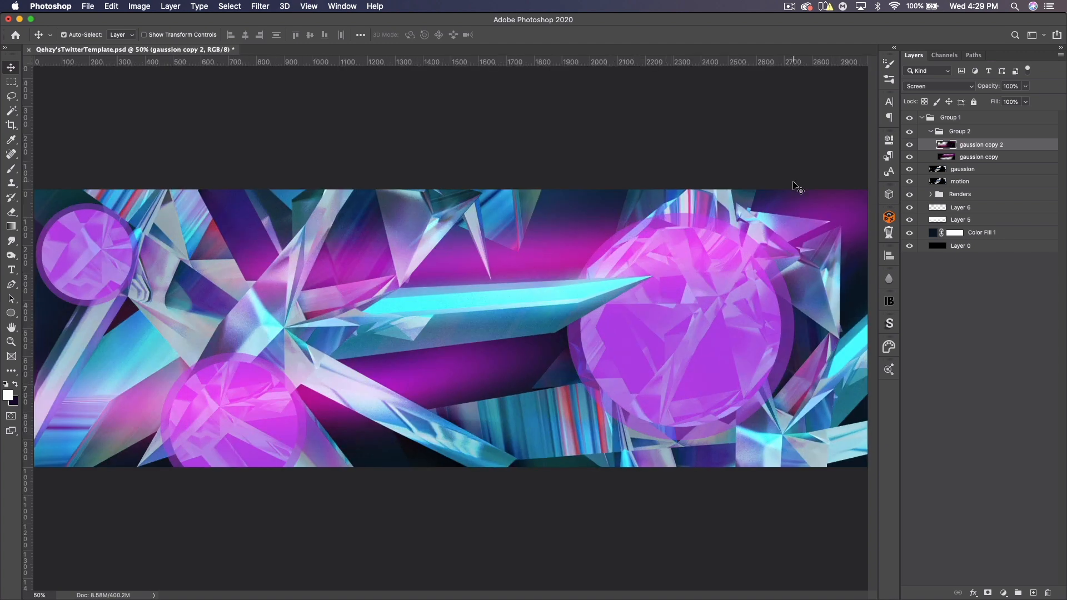
key("super+minus")
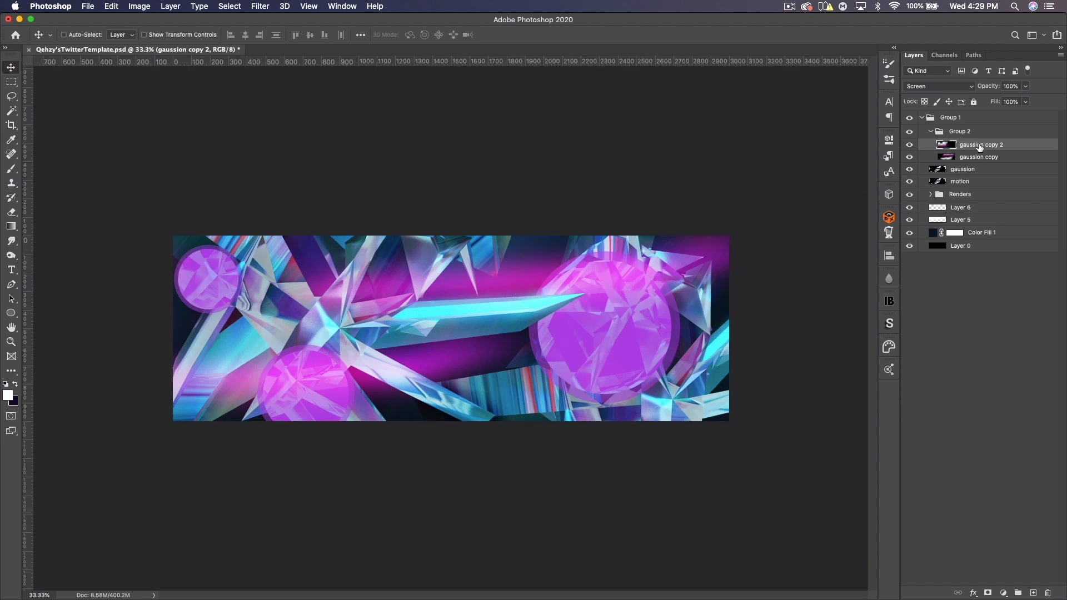
- Add a layer mask to Group 2 and paint black with a large soft brush over the banner's center and right areas
left_click(965, 134)
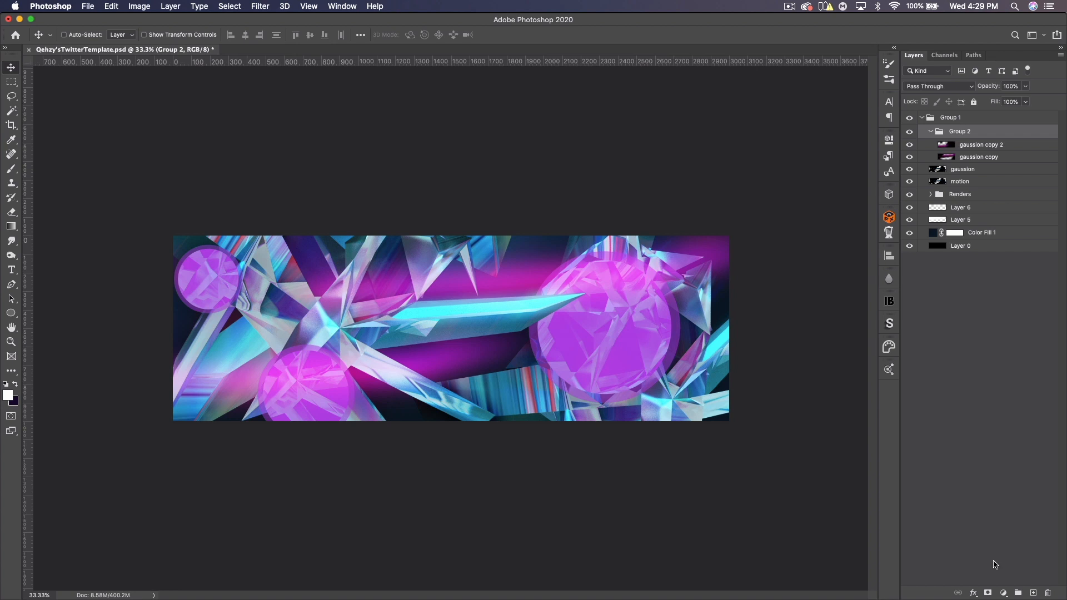
left_click(988, 593)
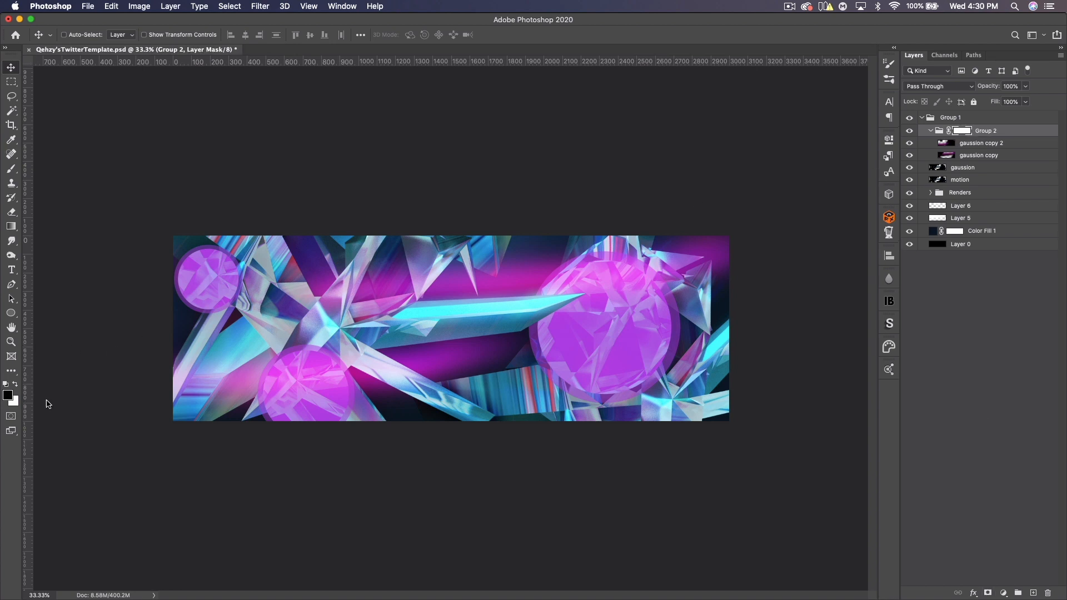
left_click(8, 396)
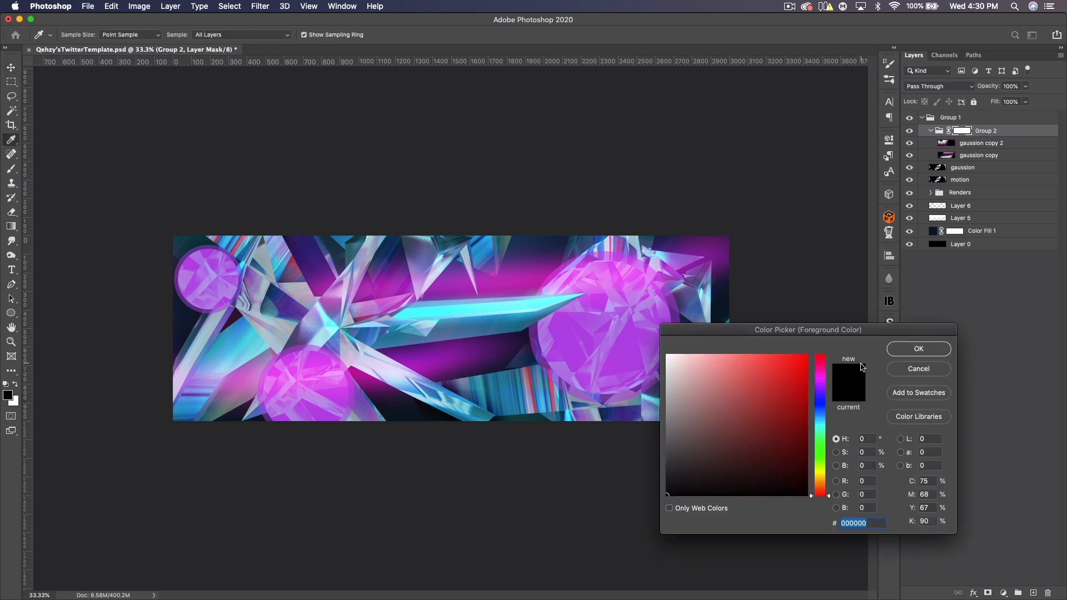
left_click(897, 371)
left_click(11, 168)
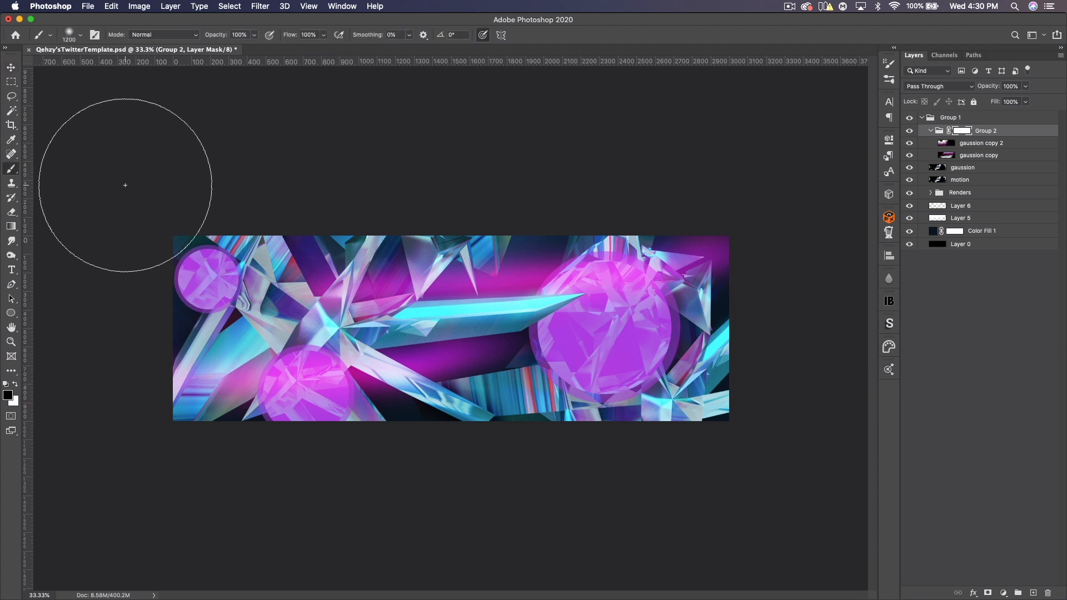
left_click(412, 256)
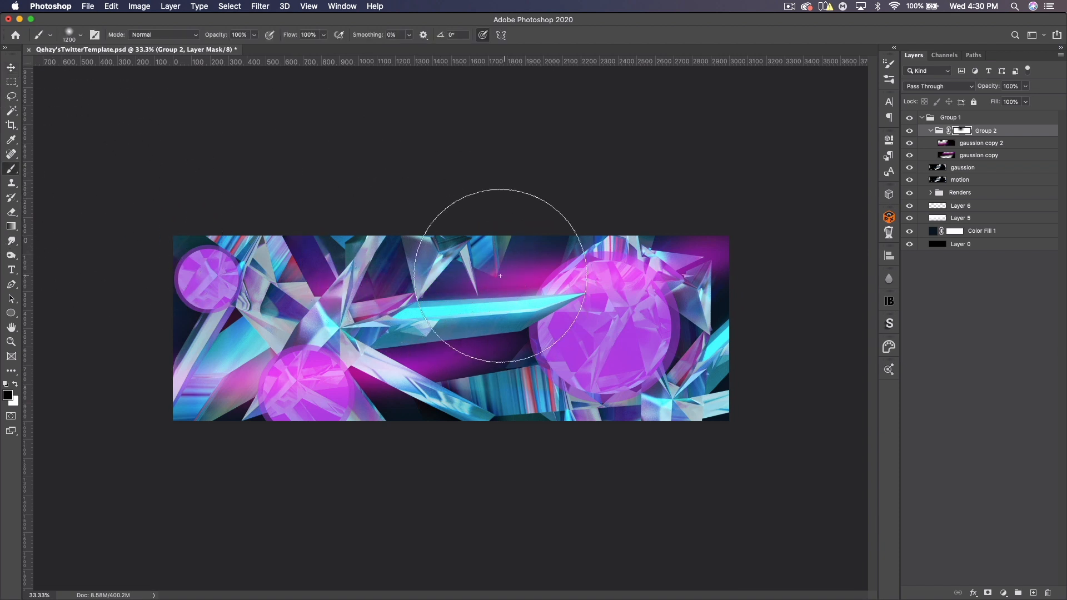
left_click(483, 315)
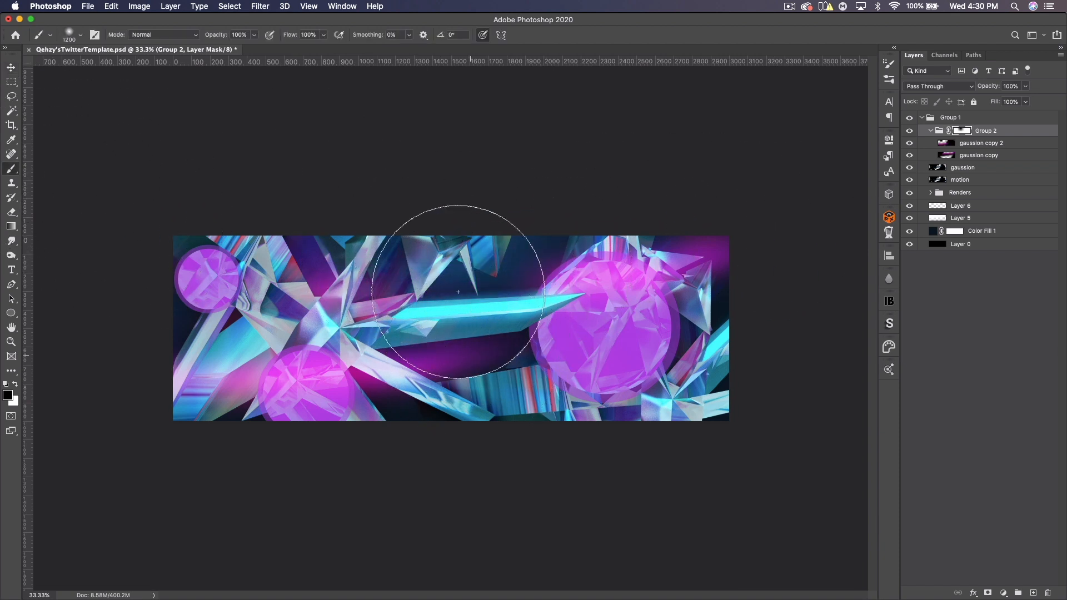
left_click(200, 327)
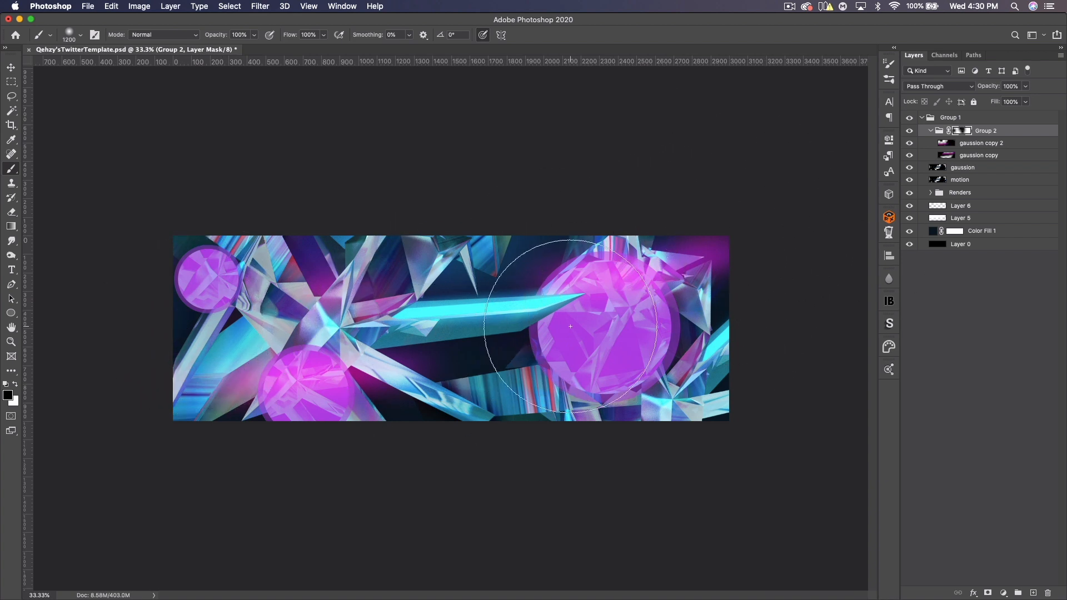
left_click(745, 200)
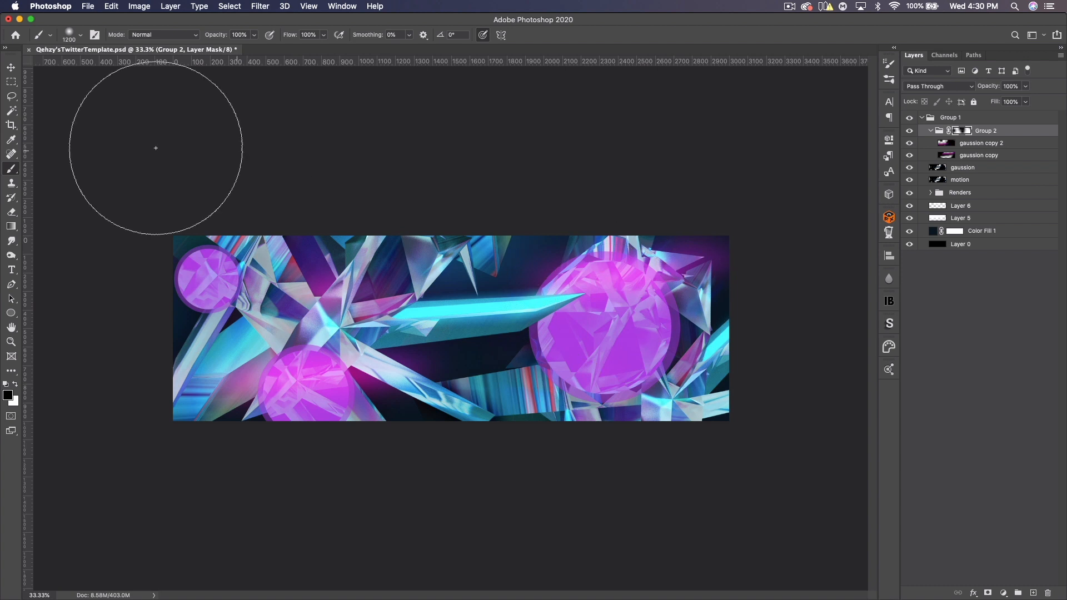
- Toggle Group 2's visibility to compare the banner with and without the glow, and collapse the group
left_click(10, 67)
left_click(910, 131)
left_click(910, 131)
left_click(910, 131)
left_click(910, 132)
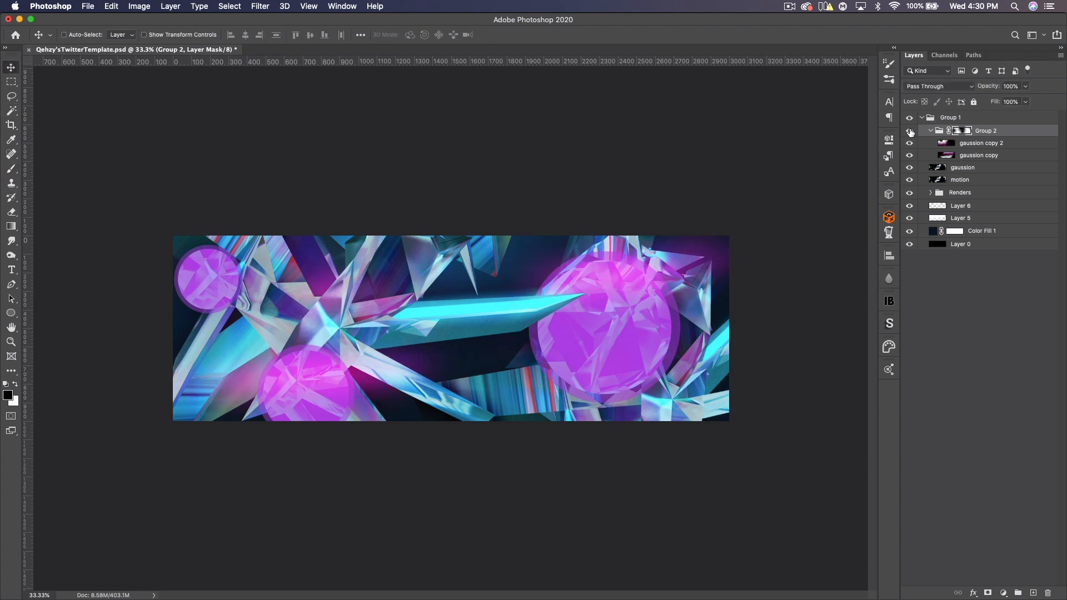
left_click(910, 131)
left_click(910, 131)
left_click(931, 132)
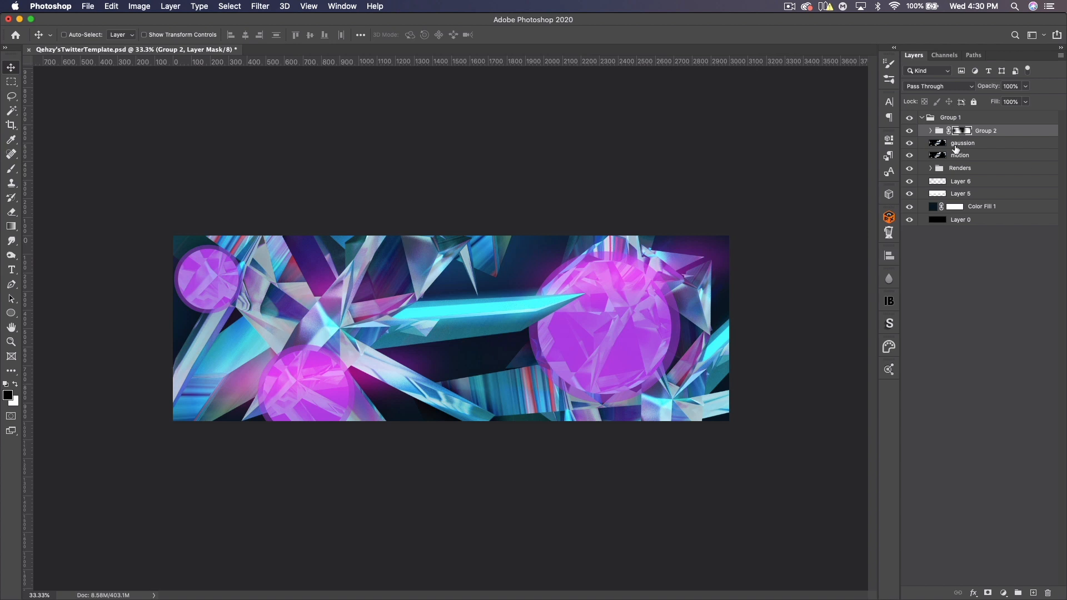
- Add a Levels adjustment layer with input black point 5 and white point 200
left_click(1004, 593)
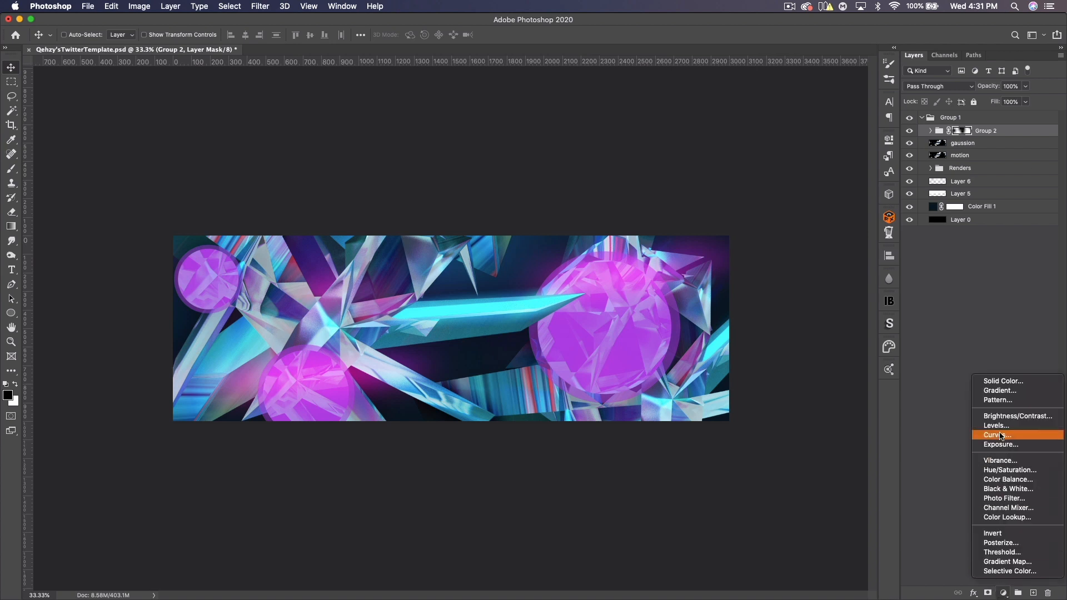
left_click(996, 426)
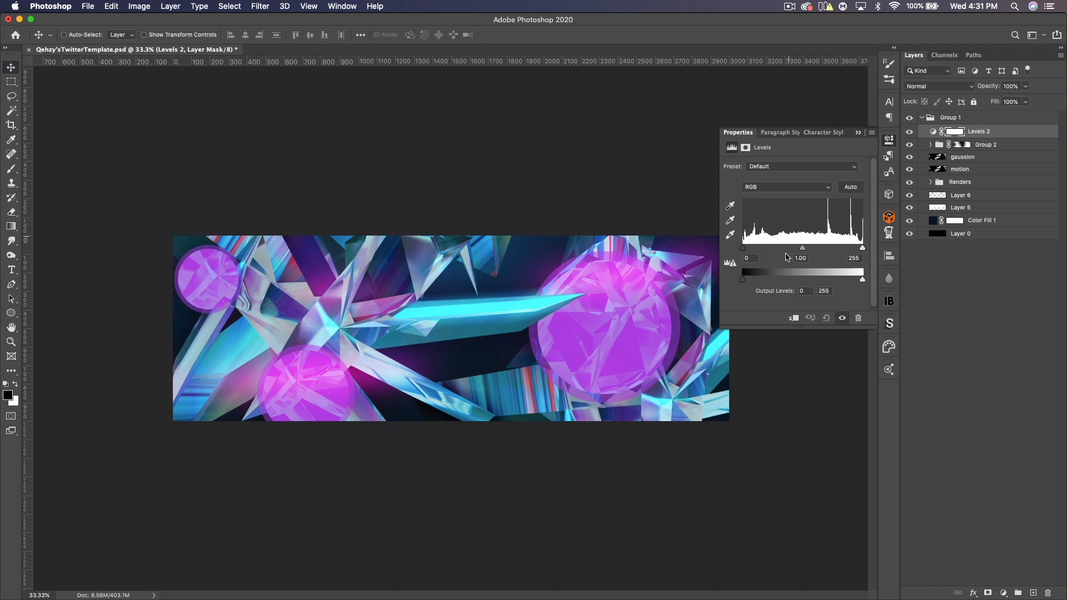
left_click(757, 259)
type("5")
left_click(859, 258)
type("200")
- Compare the banner with Levels 2 hidden and shown, and set its white input level to 210
left_click(909, 132)
left_click(909, 132)
left_click(909, 133)
left_click(909, 133)
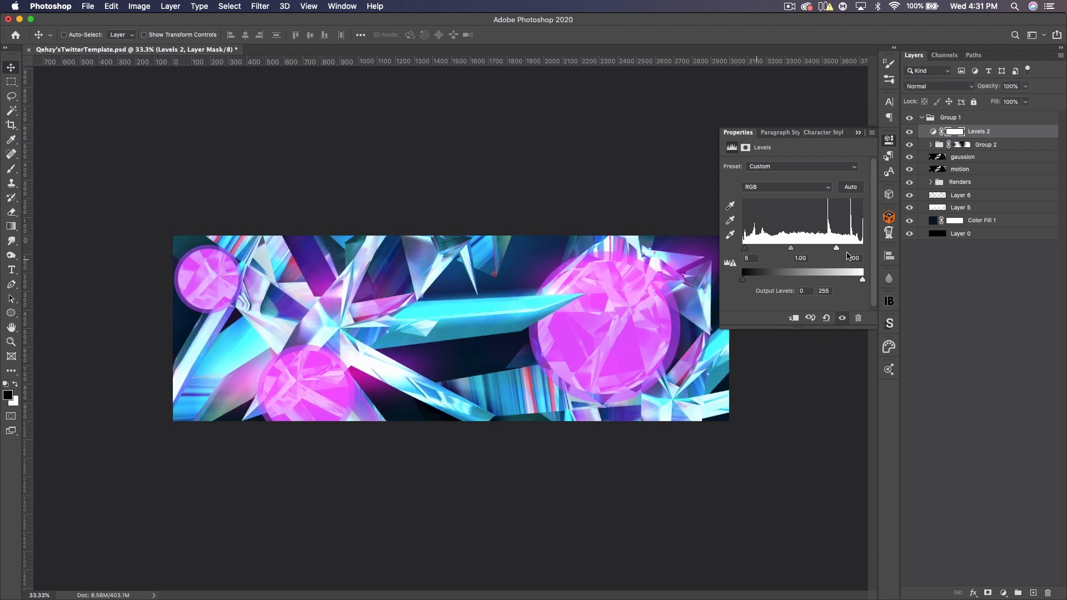
left_click_drag(838, 249, 846, 249)
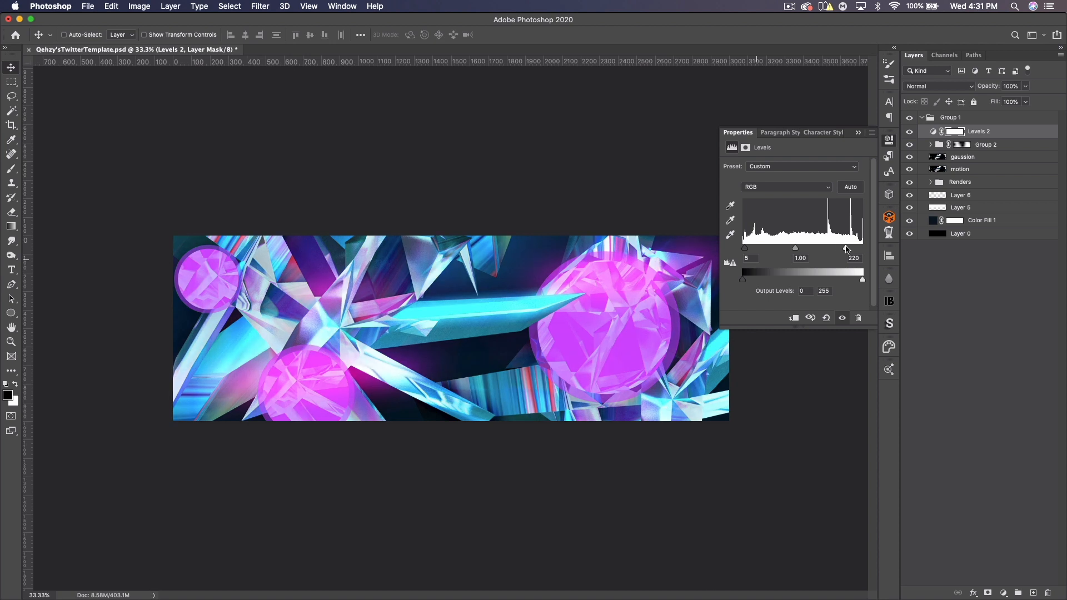
left_click_drag(845, 250, 843, 250)
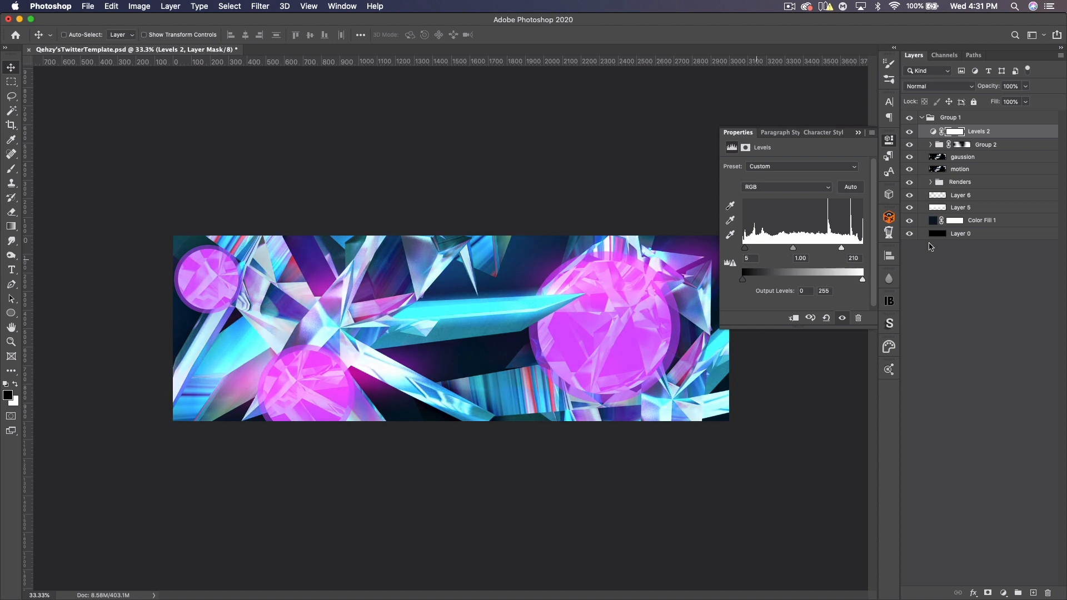
- Add a Hue/Saturation adjustment layer with Hue set to 20 and select its mask
left_click(1003, 591)
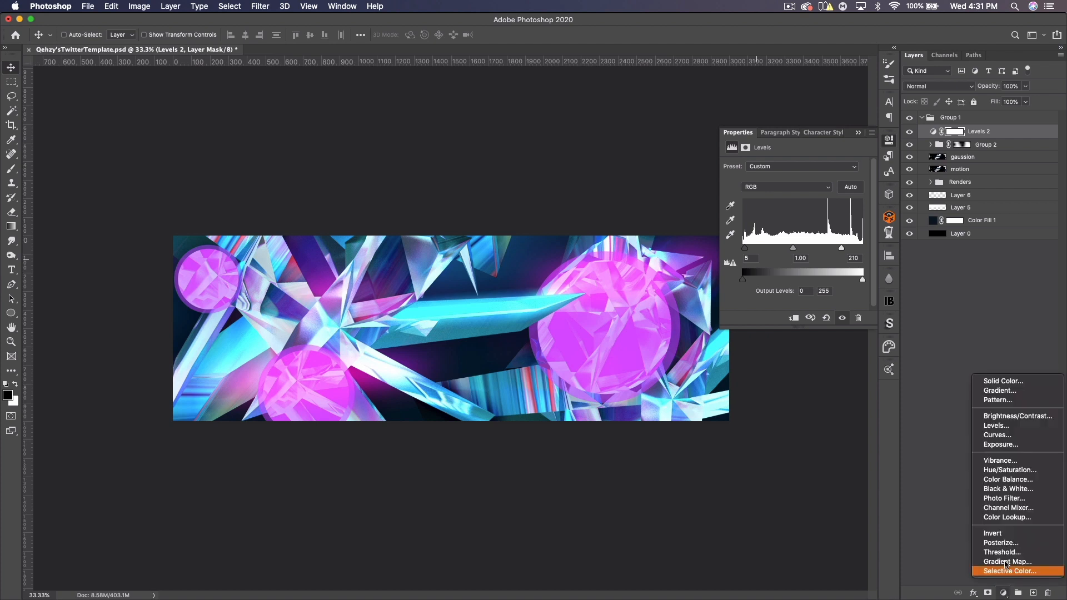
left_click(995, 473)
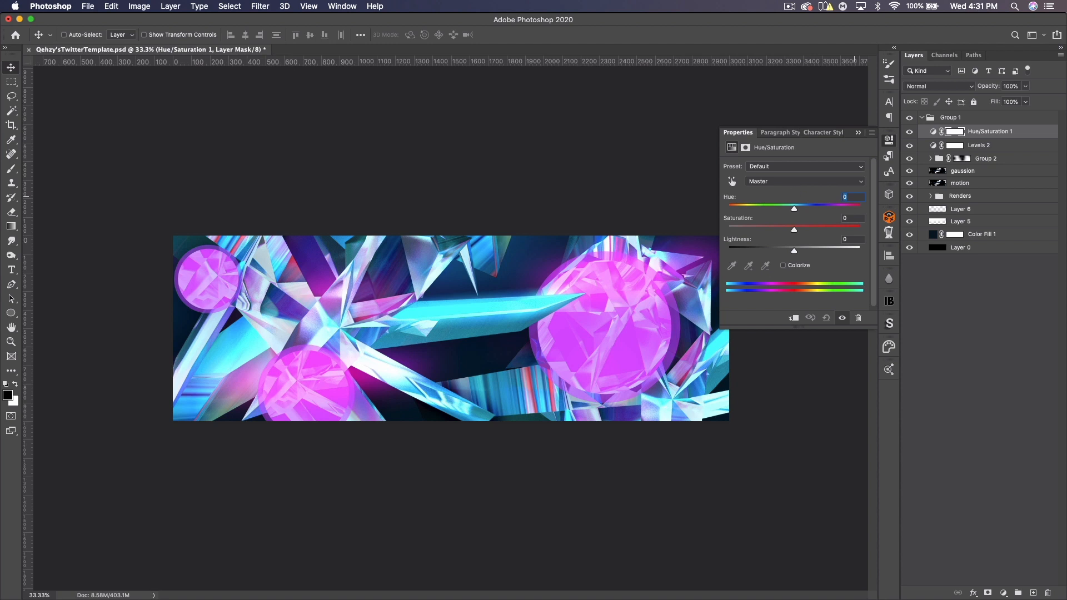
type("20")
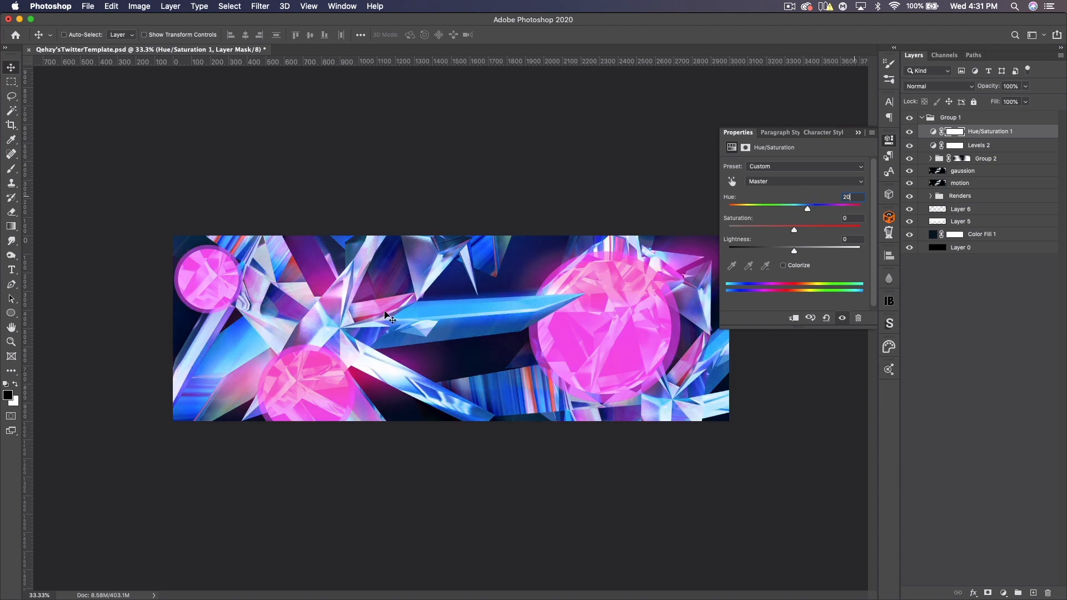
left_click(949, 132)
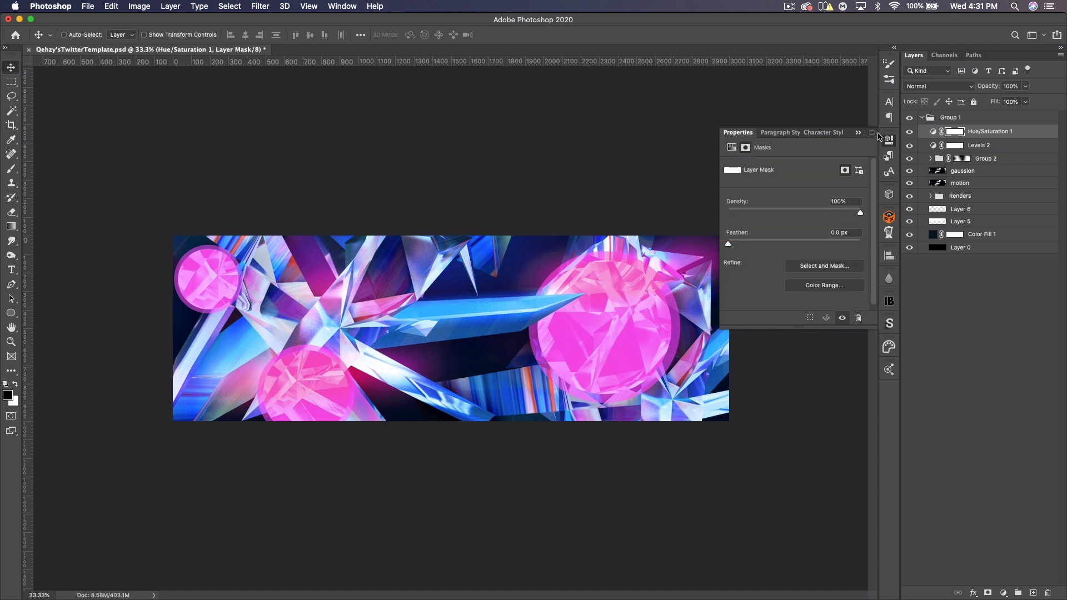
left_click(859, 134)
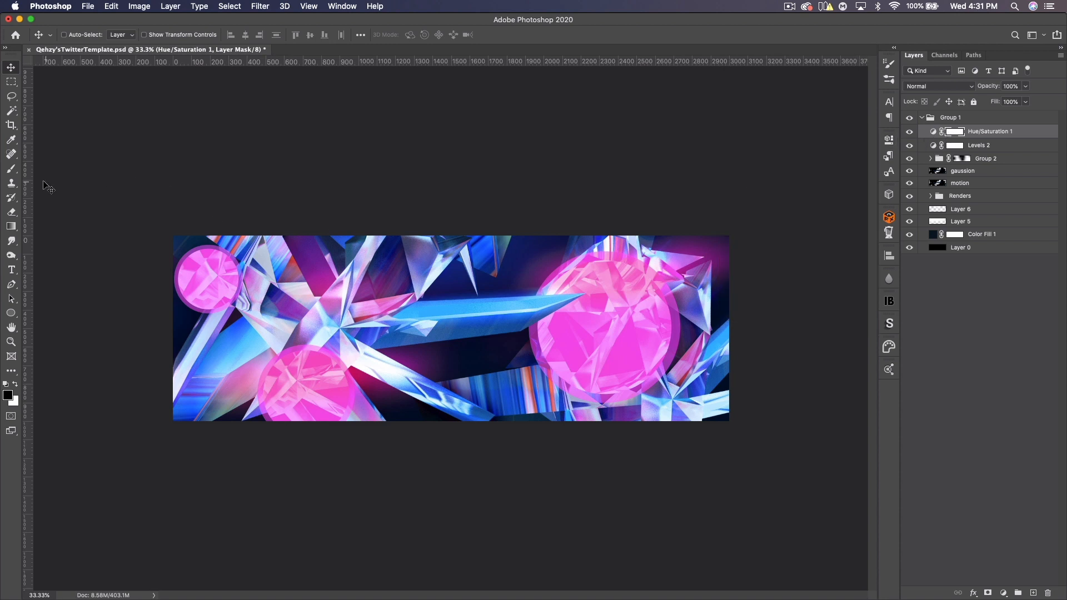
- Paint black on the Hue/Saturation mask over the banner's lower middle and upper center areas
left_click(11, 170)
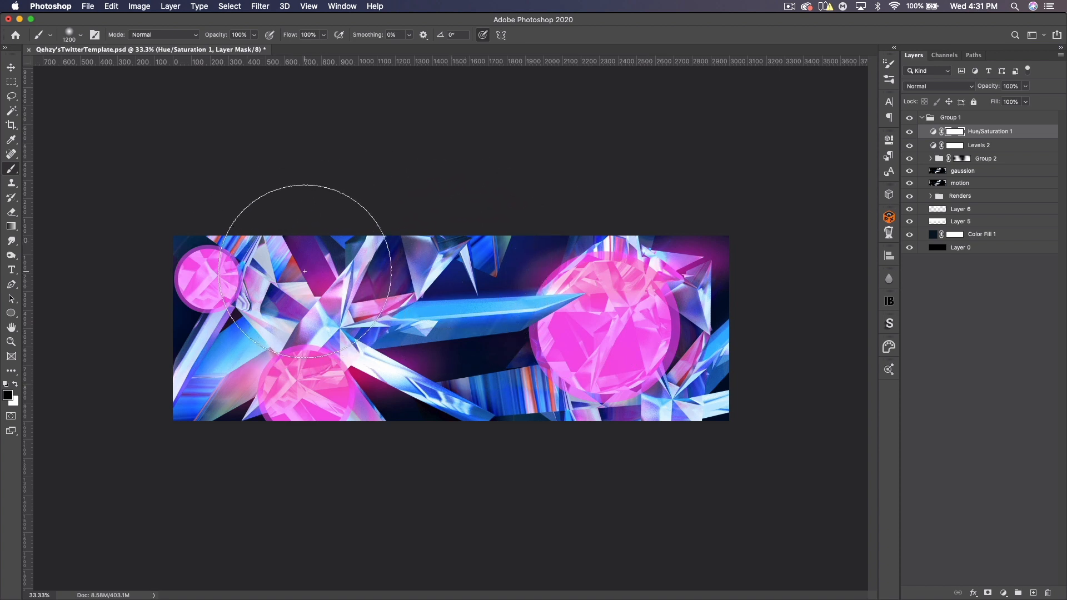
left_click(561, 429)
left_click(756, 338)
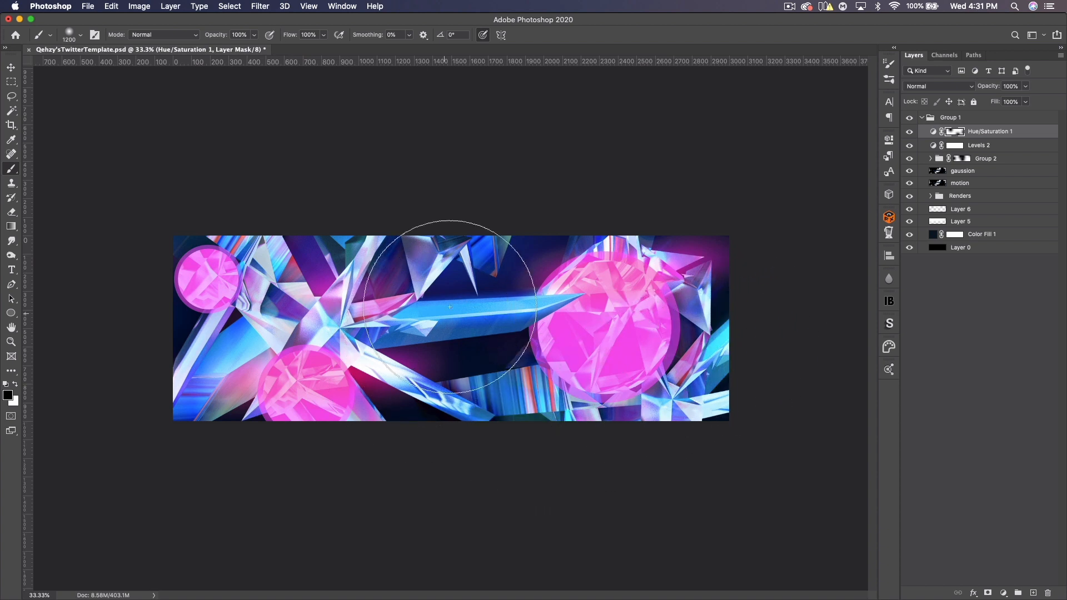
left_click(526, 234)
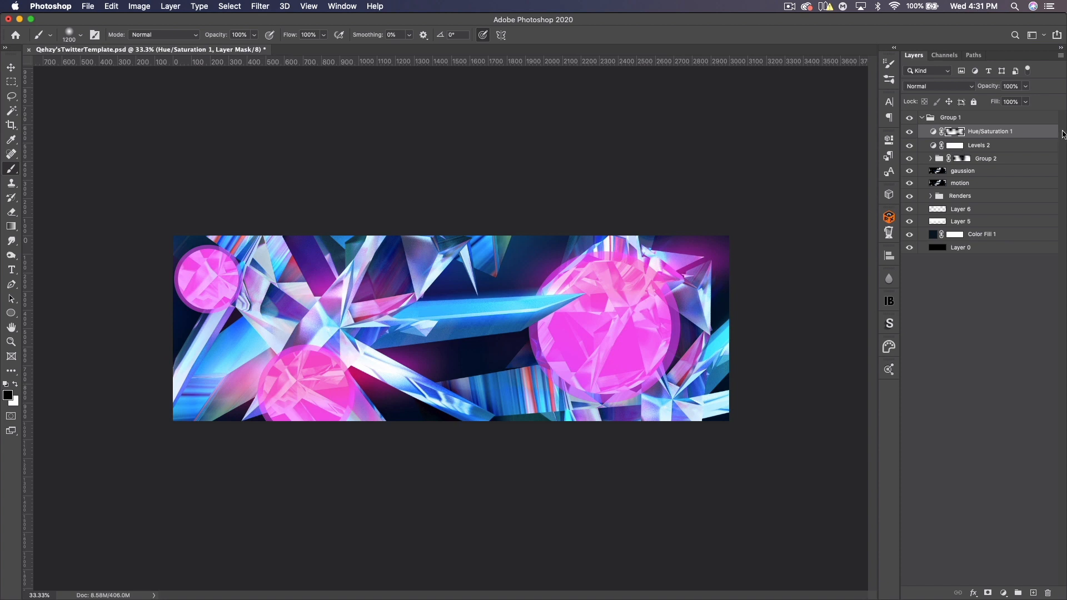
left_click(955, 132, "super")
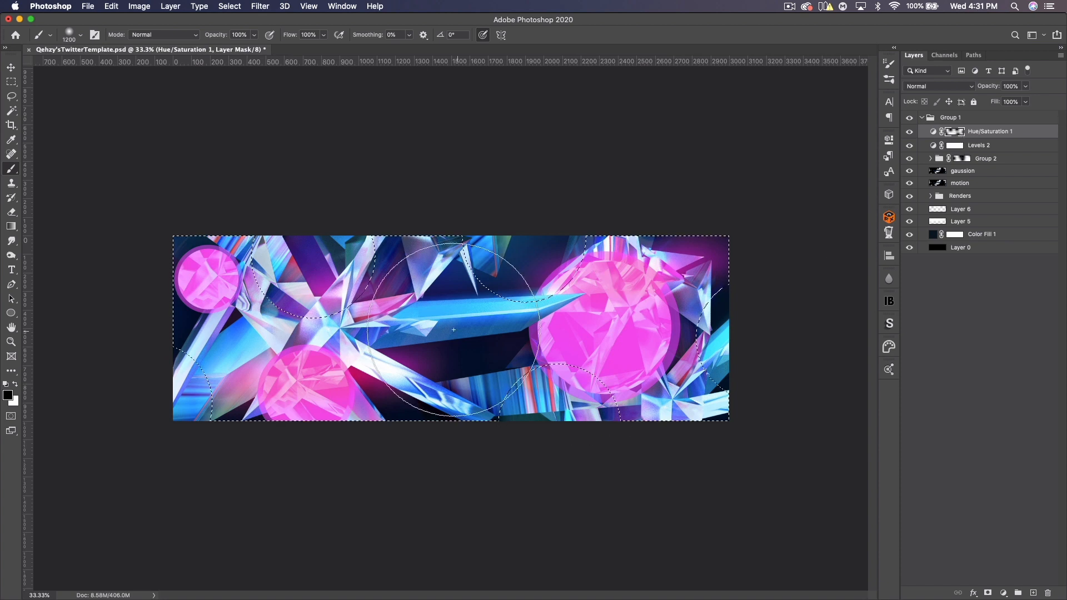
key("super+d")
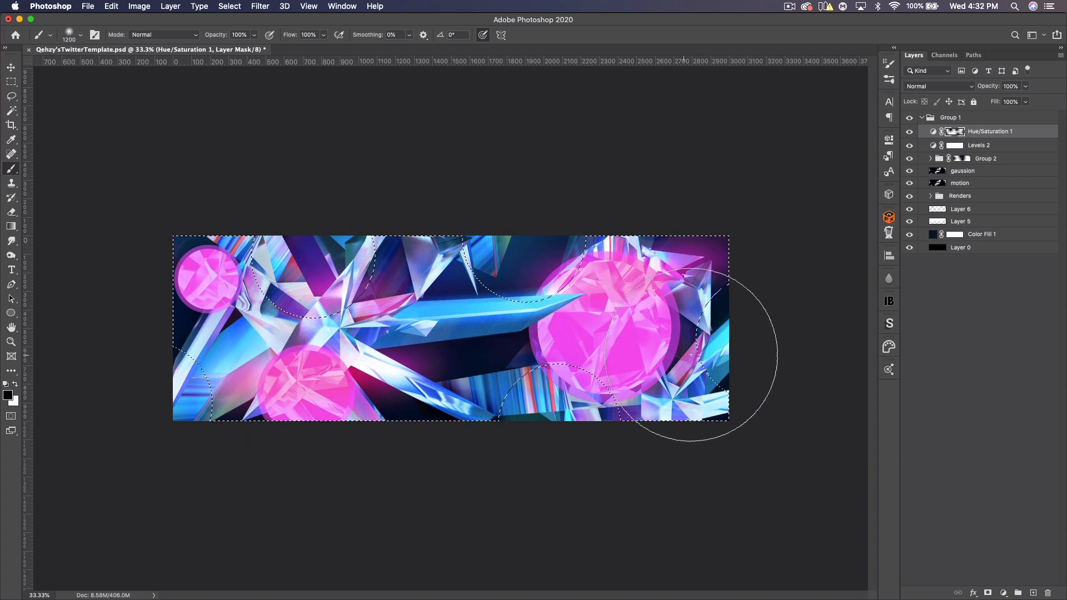
- Compare the banner with the Hue/Saturation 1 layer hidden and shown
left_click(910, 131)
left_click(909, 131)
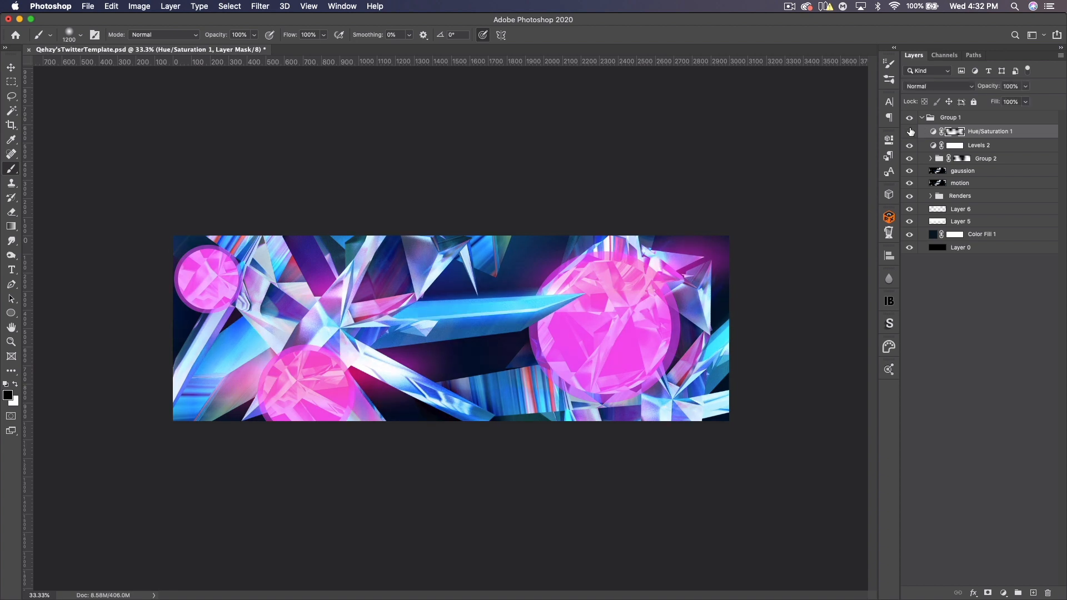
left_click(910, 131)
left_click(910, 132)
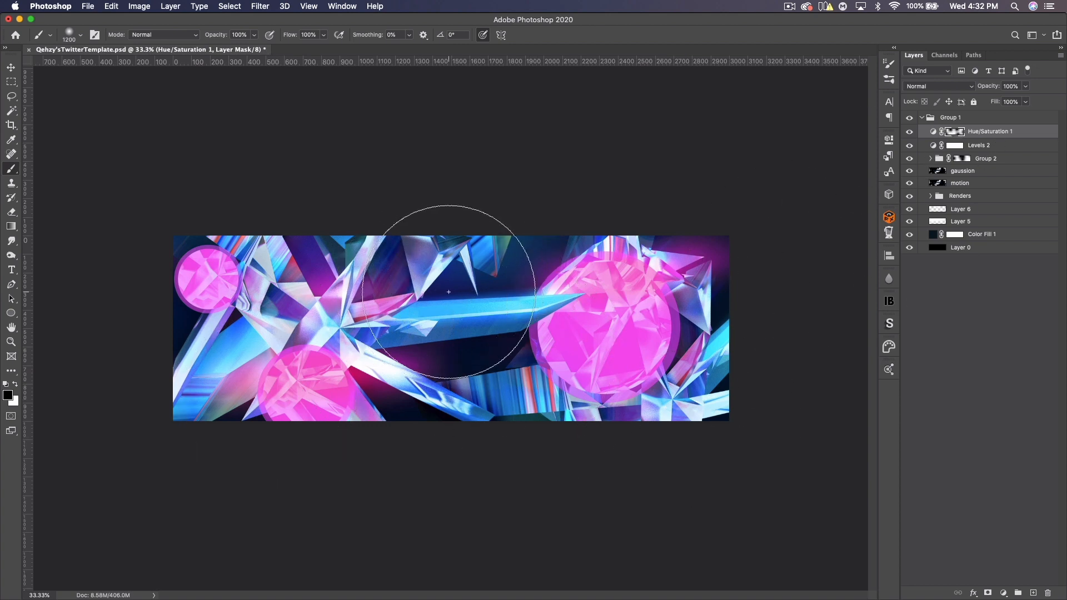
- Add a Vibrance adjustment layer with Vibrance set to +40 and close its properties
left_click(7, 66)
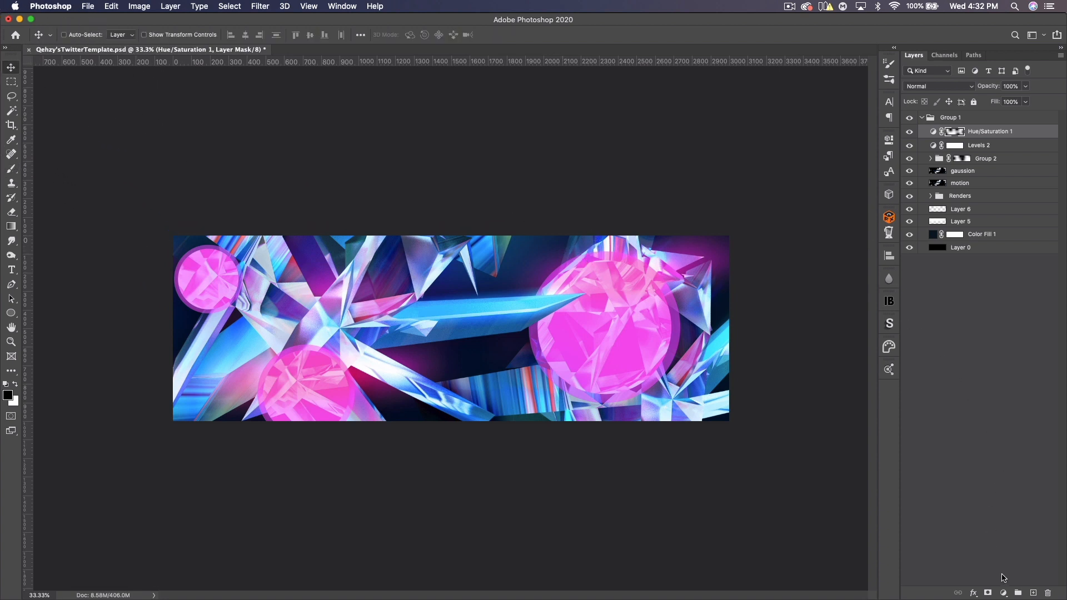
left_click(1003, 593)
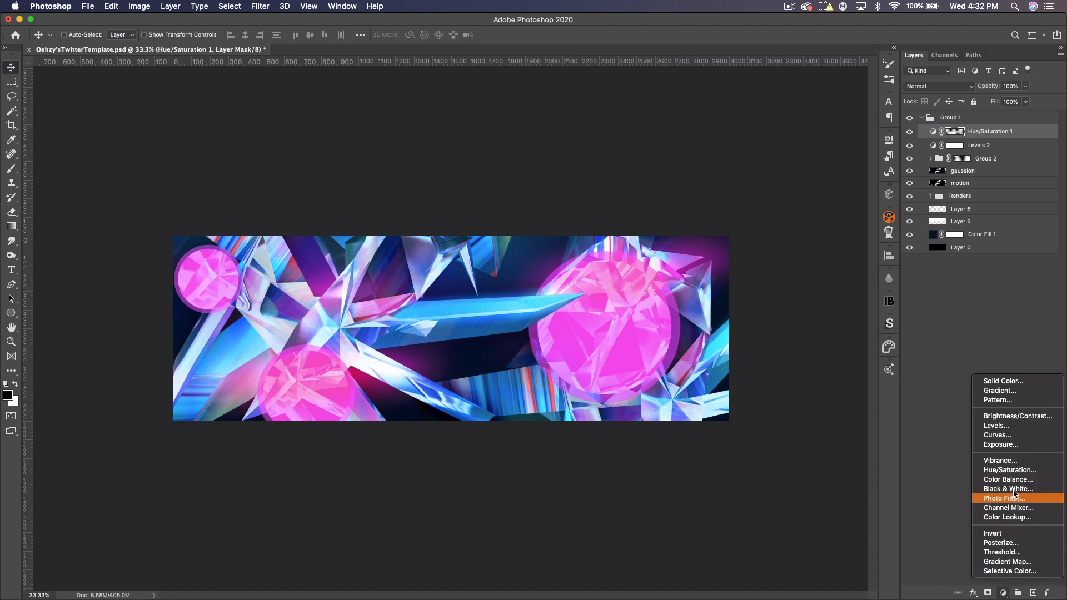
left_click(999, 461)
left_click(821, 177)
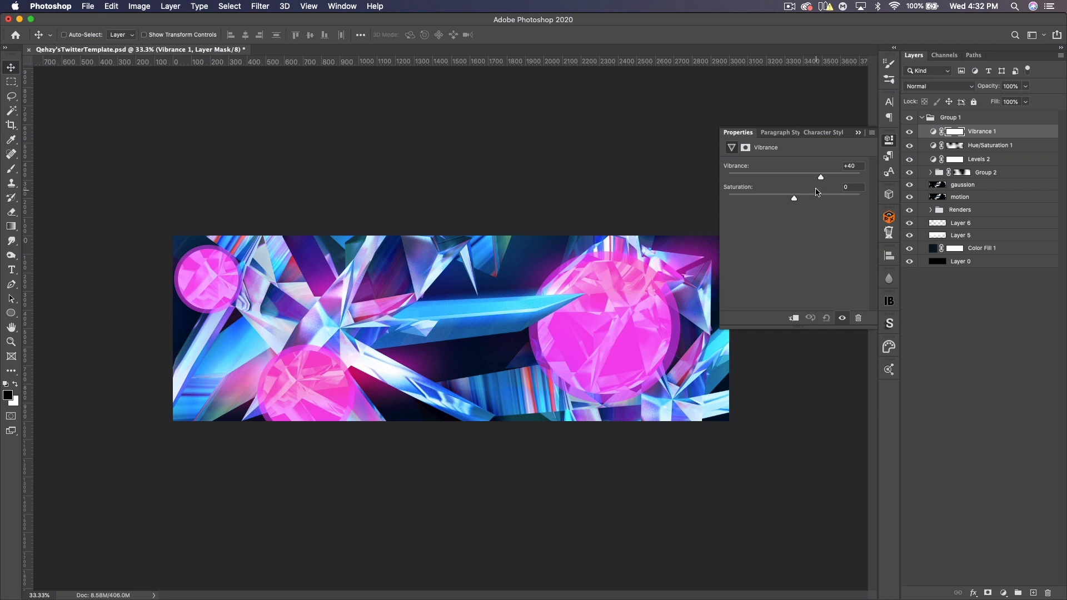
left_click(859, 134)
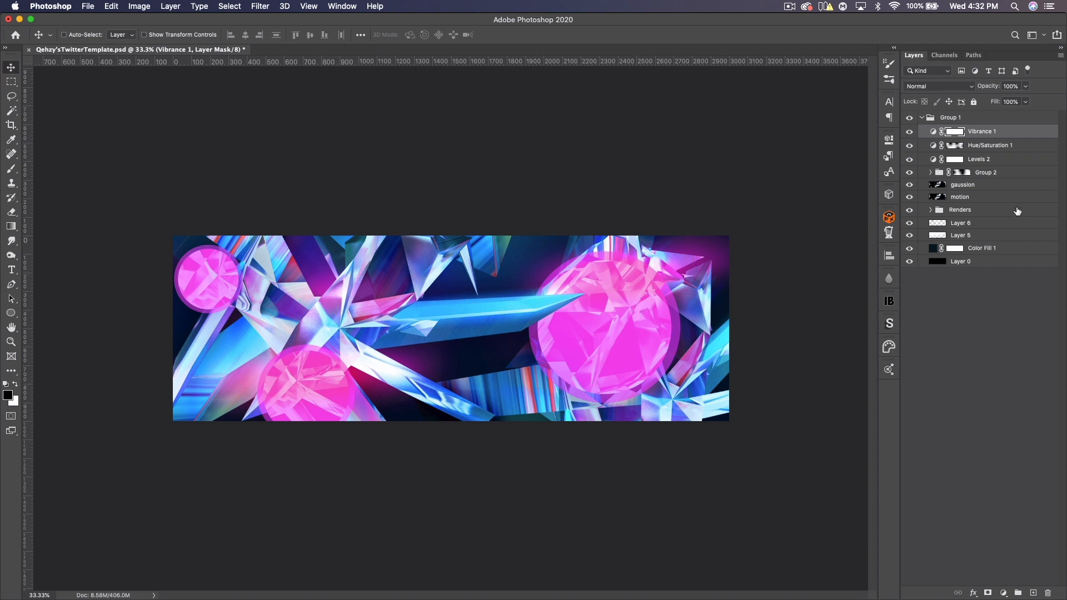
- Group the Levels 2, Hue/Saturation 1 and Vibrance 1 layers into a group named cc
left_click(987, 160, "shift")
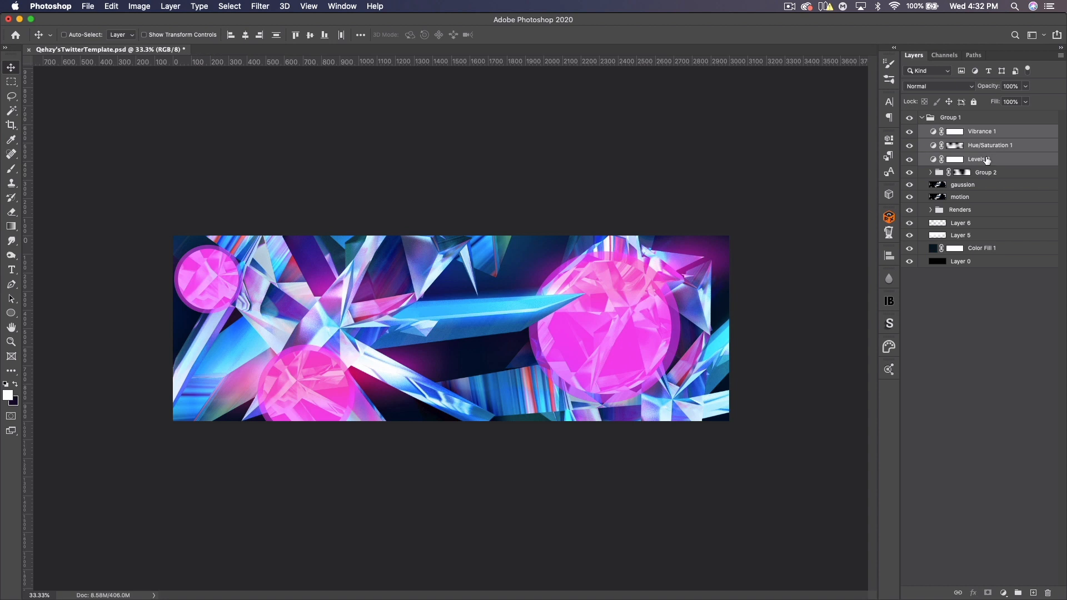
key("super+g")
type("cc")
key("Return")
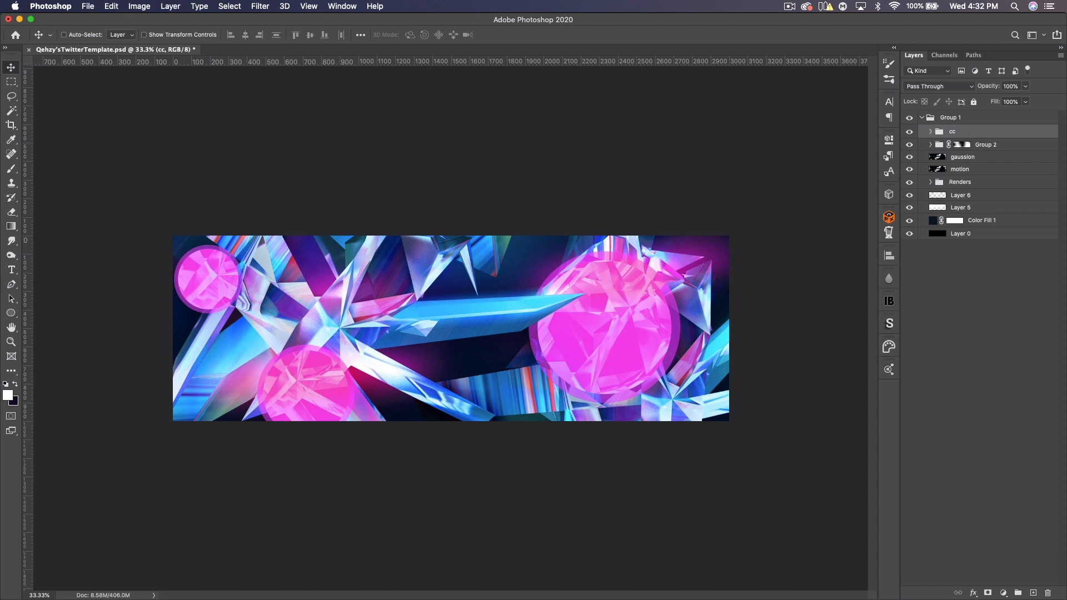
- Add a Gradient Map adjustment layer inside the cc group and move it below Hue/Saturation 1
left_click(931, 132)
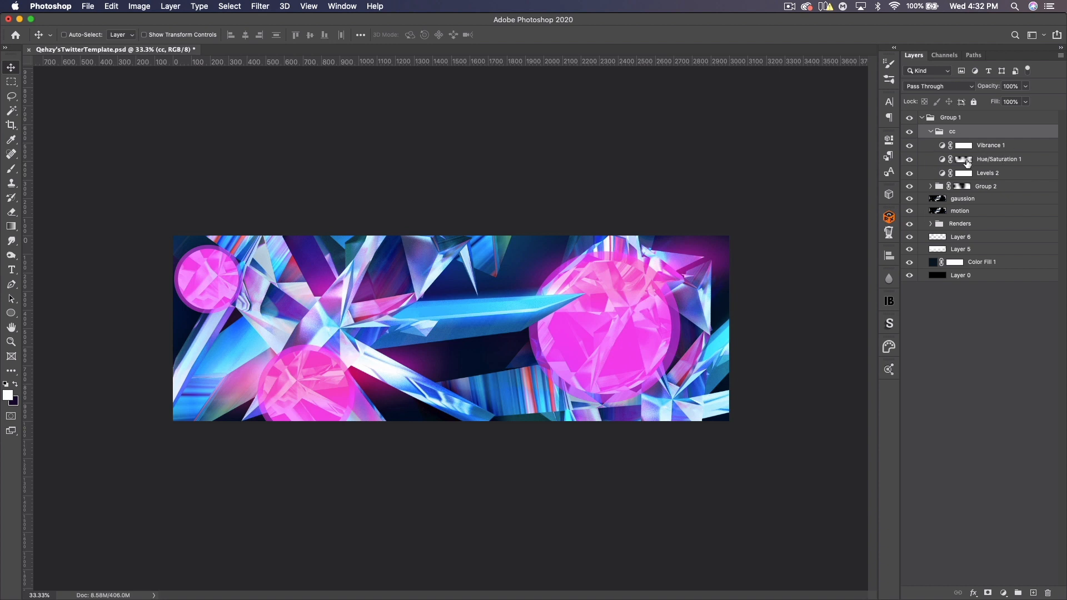
left_click(1004, 147)
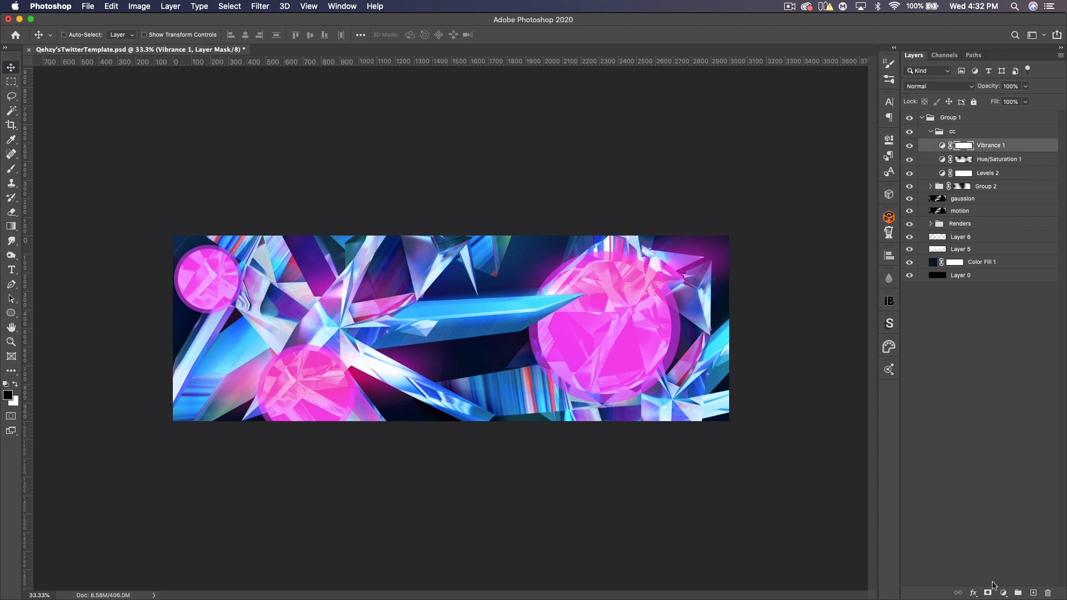
left_click(1004, 593)
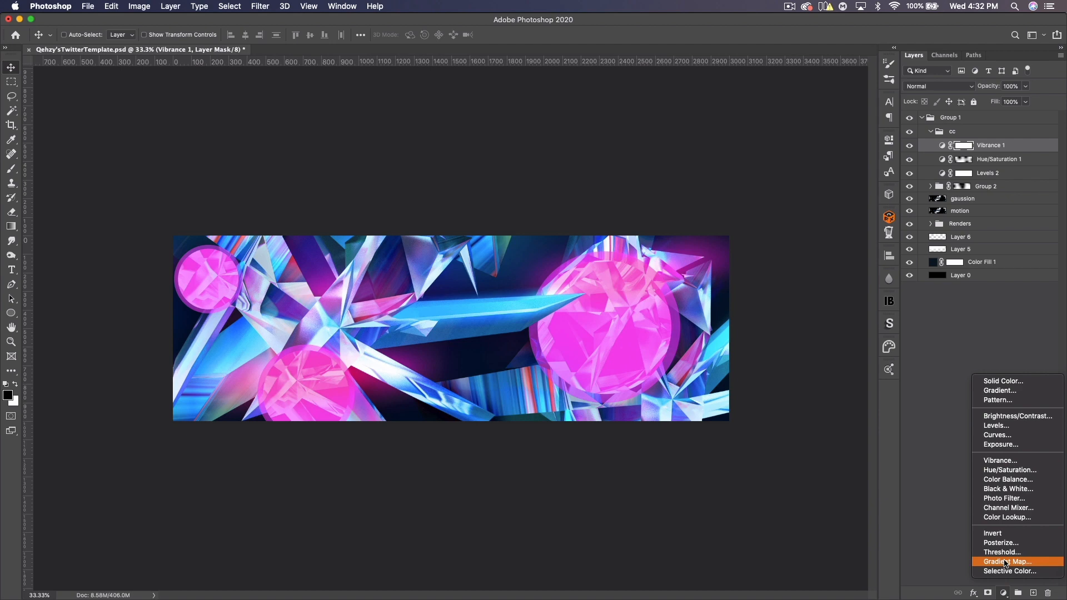
left_click(1006, 563)
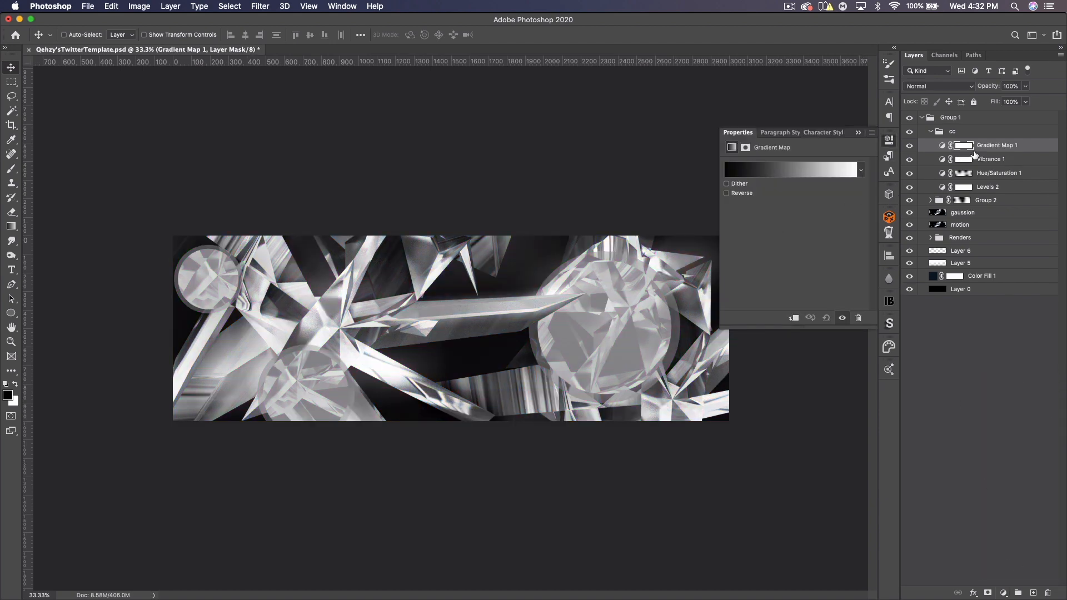
left_click_drag(974, 155, 979, 179)
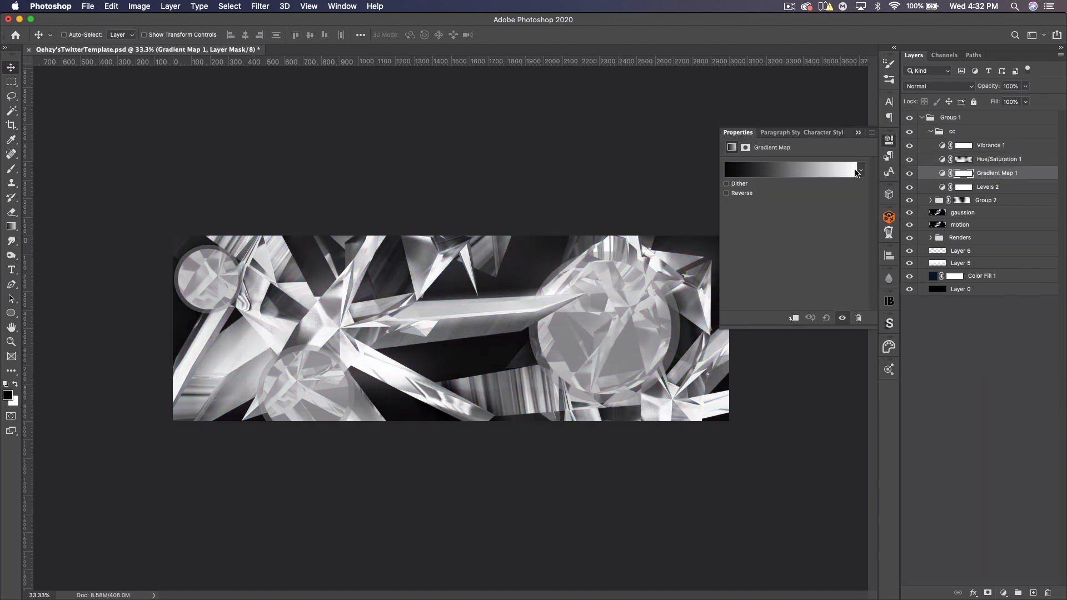
- Apply the blue-to-yellow gradient preset to the Gradient Map
left_click(861, 173)
left_click_drag(869, 190, 870, 329)
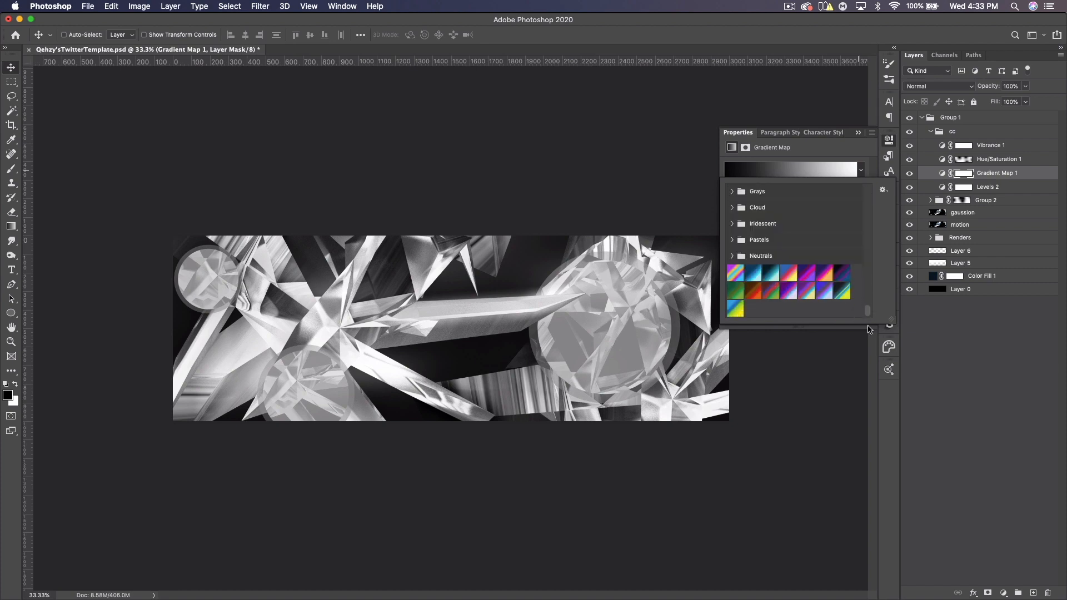
left_click(736, 309)
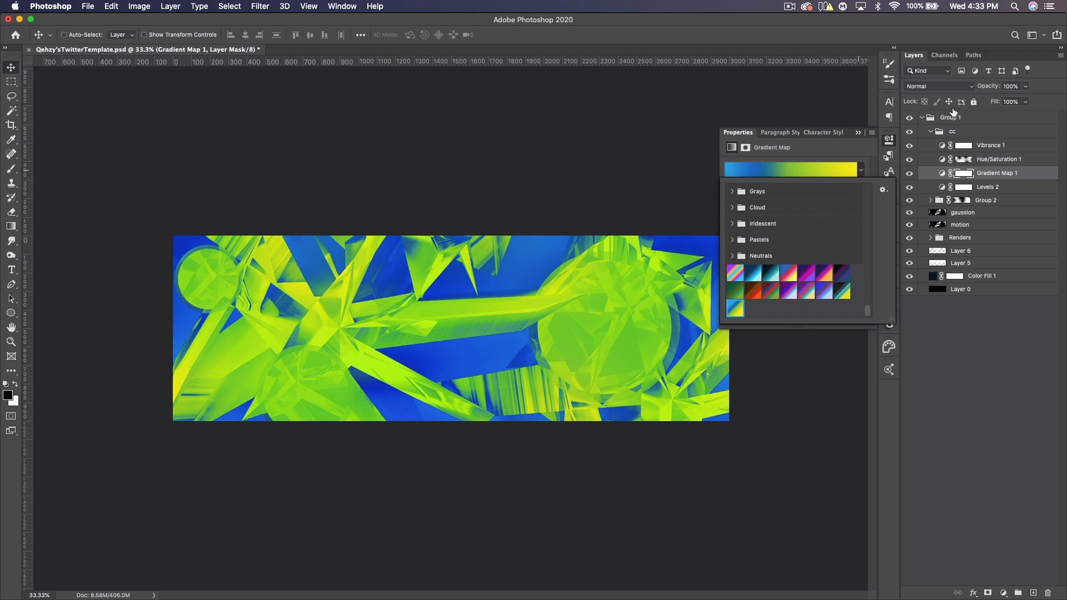
- Set the Gradient Map layer's blend mode to Color and its opacity to 50%
left_click(928, 88)
left_click(927, 88)
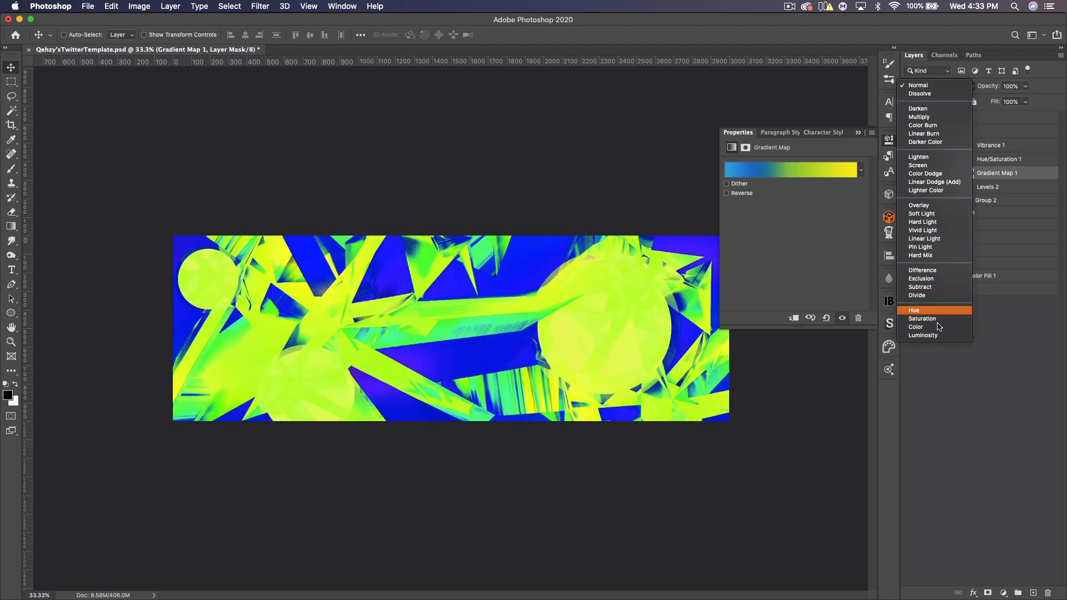
left_click(939, 327)
left_click(1011, 86)
type("50")
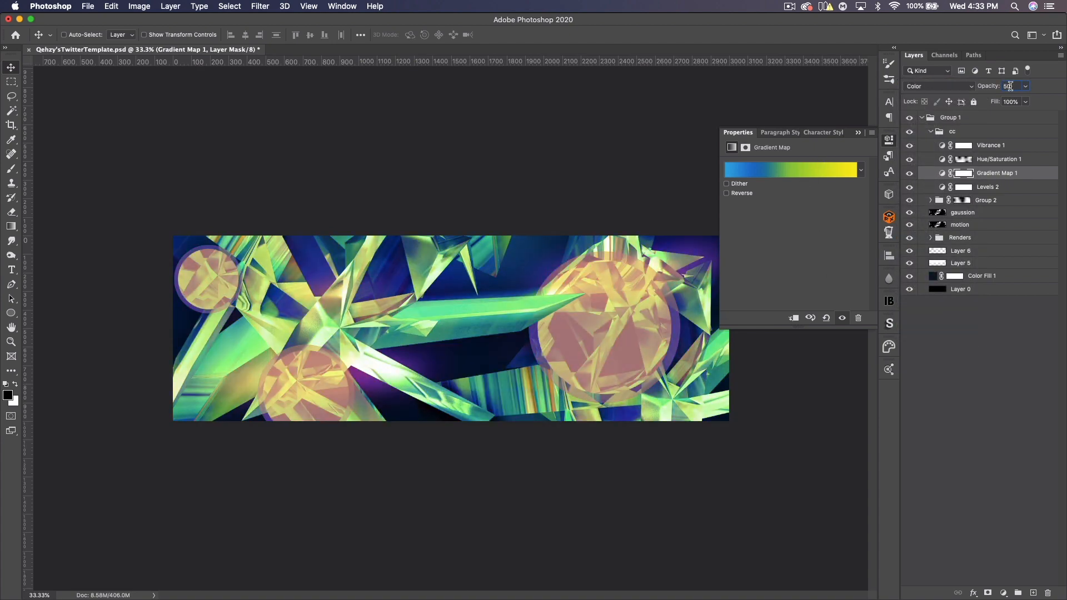
- Step through the gradient presets and settle on the blue-red-yellow gradient for the Gradient Map
left_click(861, 169)
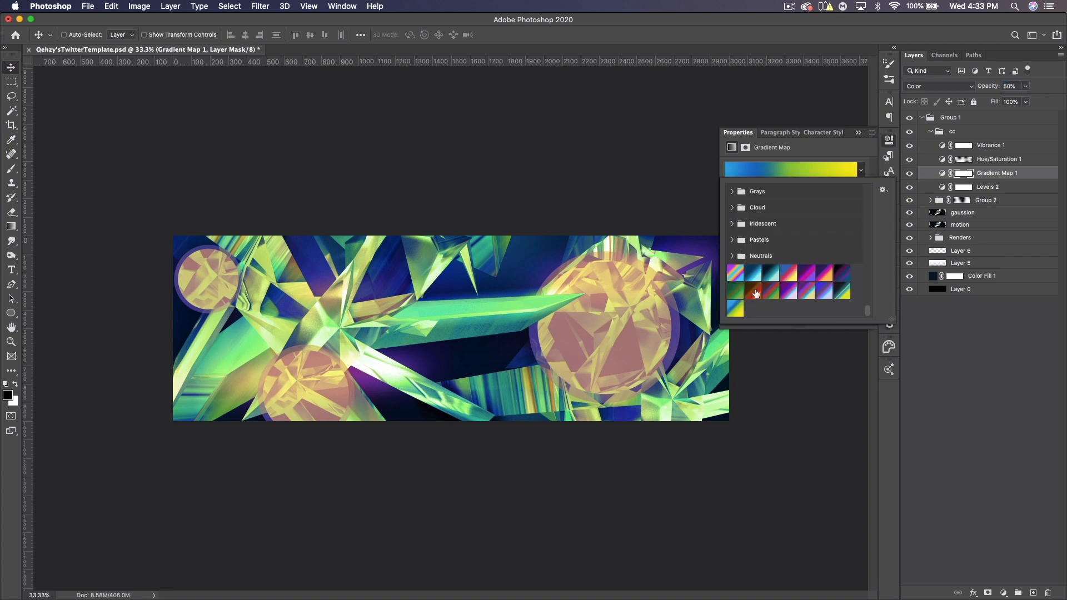
key("Left")
key("Left")
key("Left")
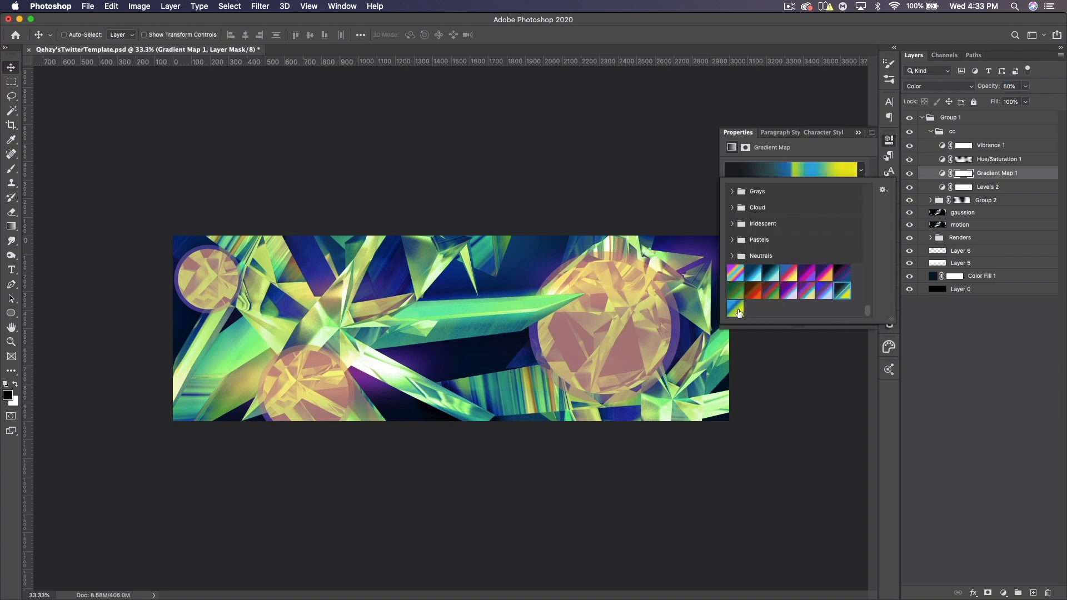
key("Left")
key("Left")
key("Left")
key("Left")
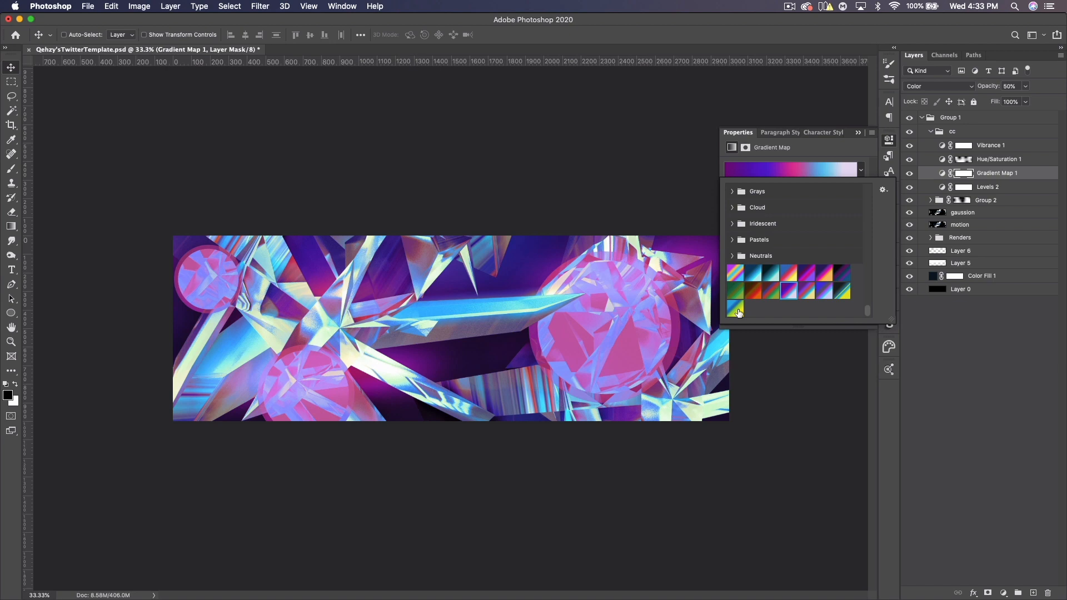
key("Left")
key("Left")
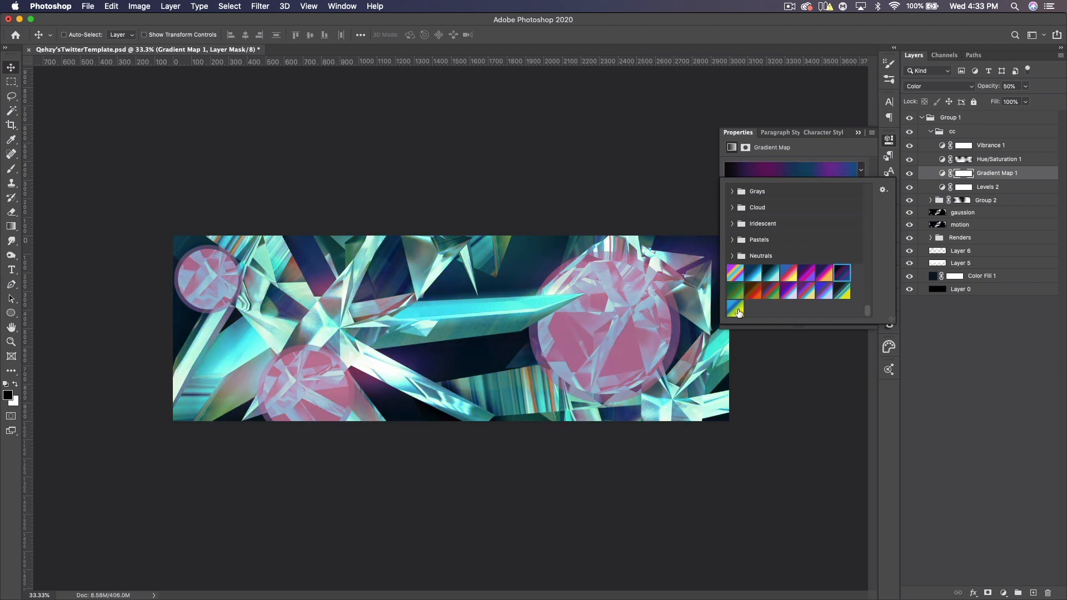
key("Right")
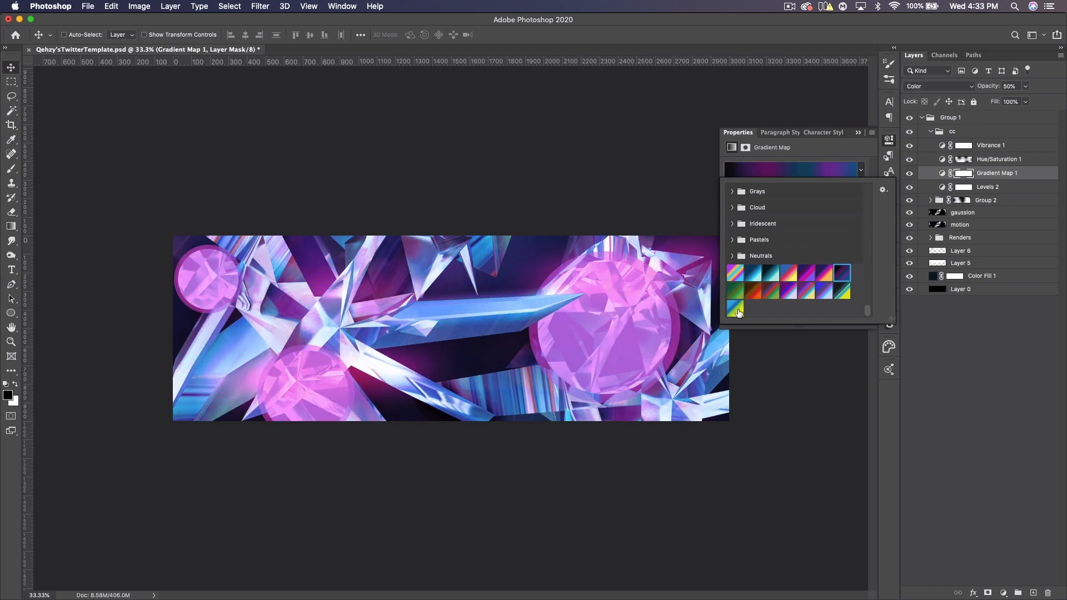
key("Left")
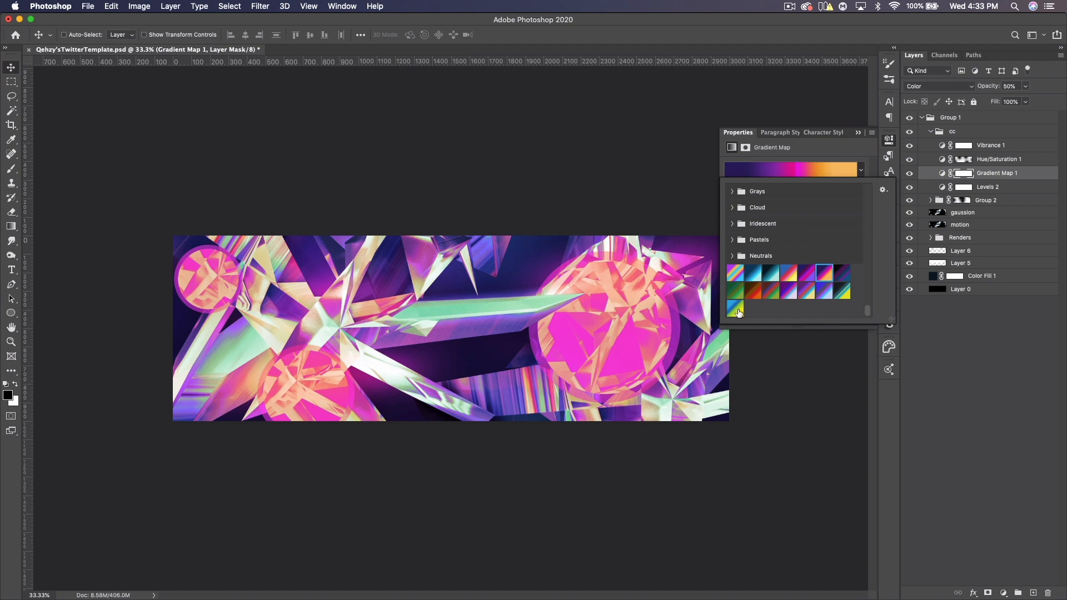
key("Left")
key("Left")
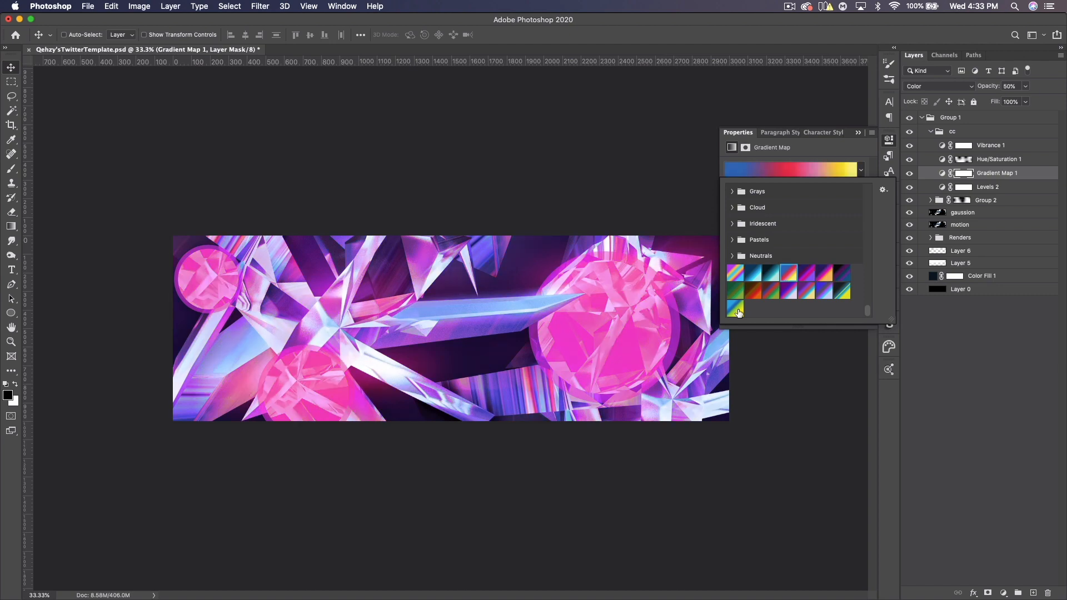
key("Left")
key("Left")
key("Left")
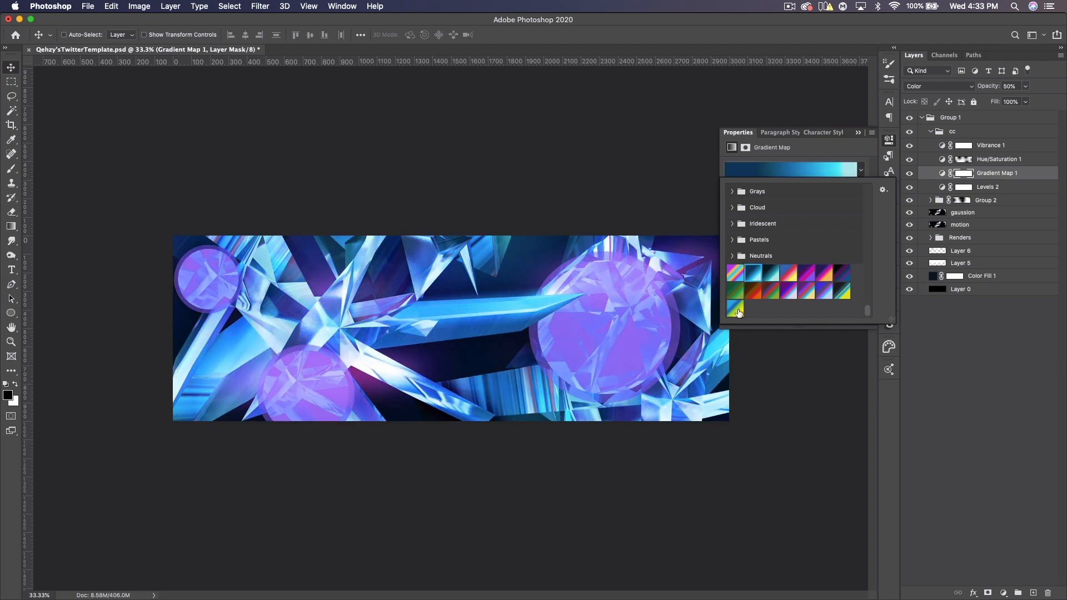
key("Right")
key("Right")
key("Right")
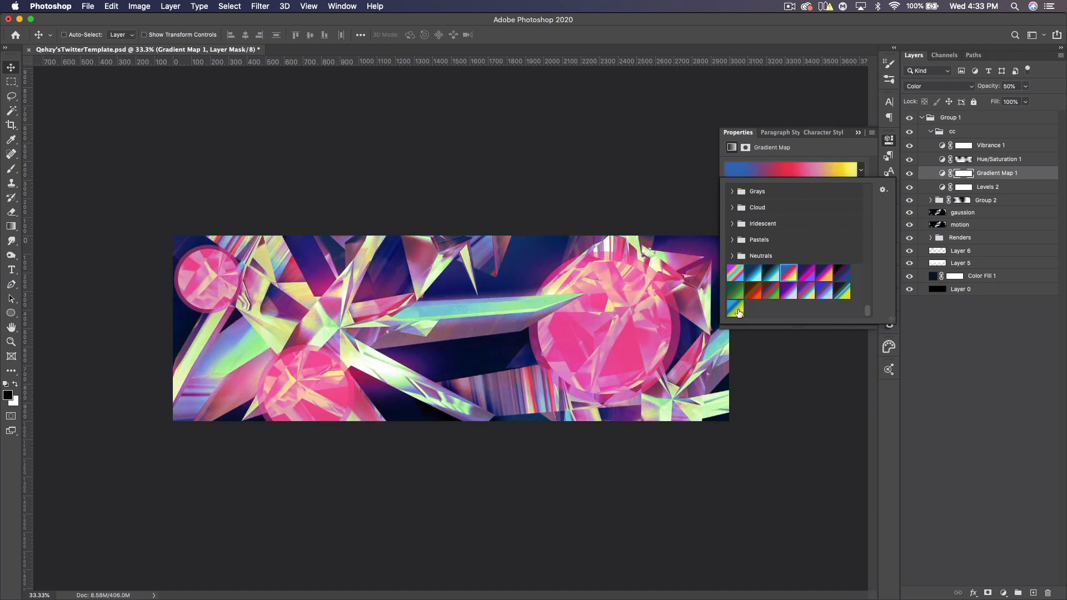
- Close the properties panel and set the Gradient Map layer's opacity to 51%
left_click(889, 139)
left_click(1009, 86)
left_click_drag(1016, 85, 993, 91)
- Move the Gradient Map layer above Hue/Saturation 1 and back below it to compare
left_click_drag(981, 177, 983, 160)
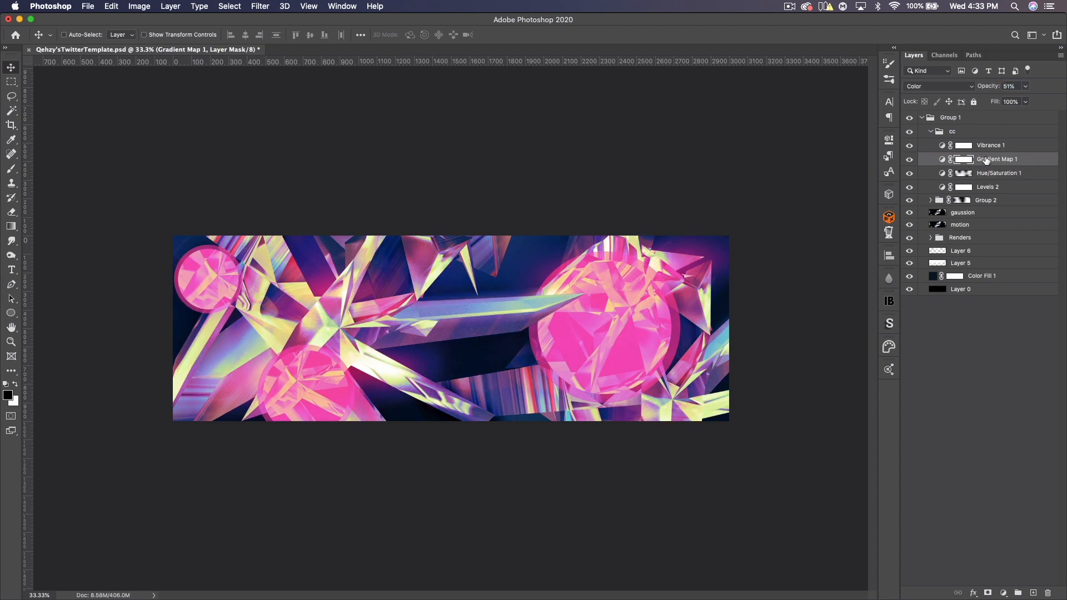
left_click_drag(985, 161, 994, 180)
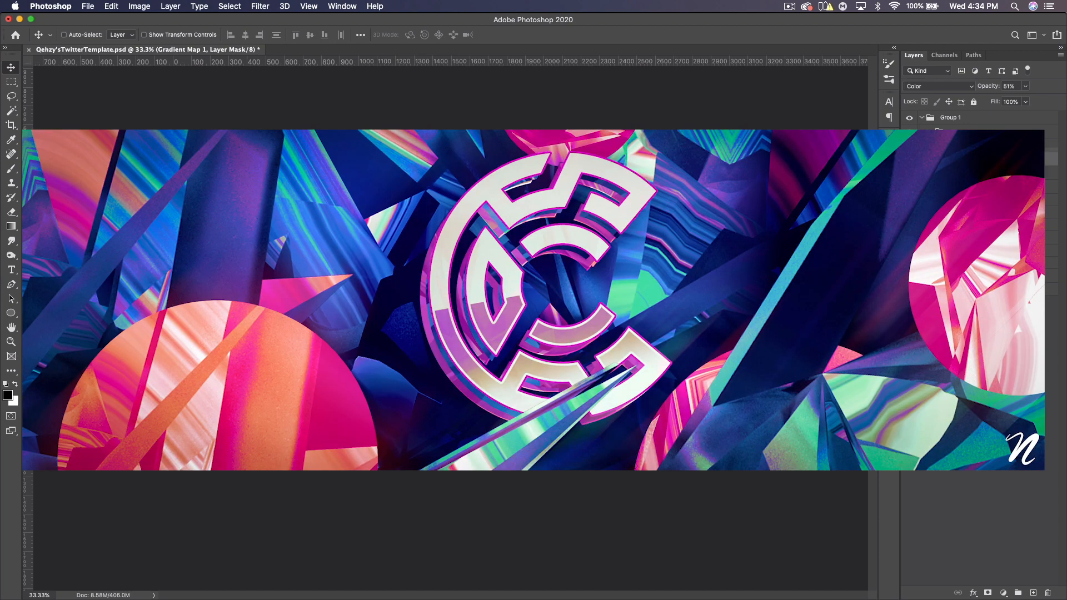
left_click_drag(986, 160, 992, 180)
- Open the Gradient Map properties, close them, and set the layer's blend mode to Hue
double_click(942, 173)
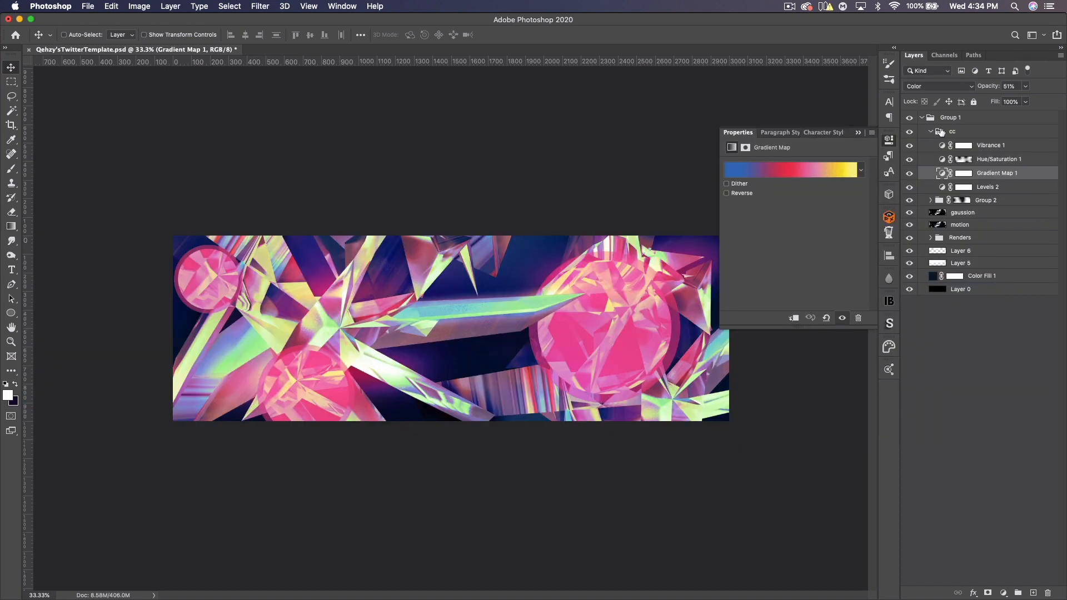
left_click(861, 135)
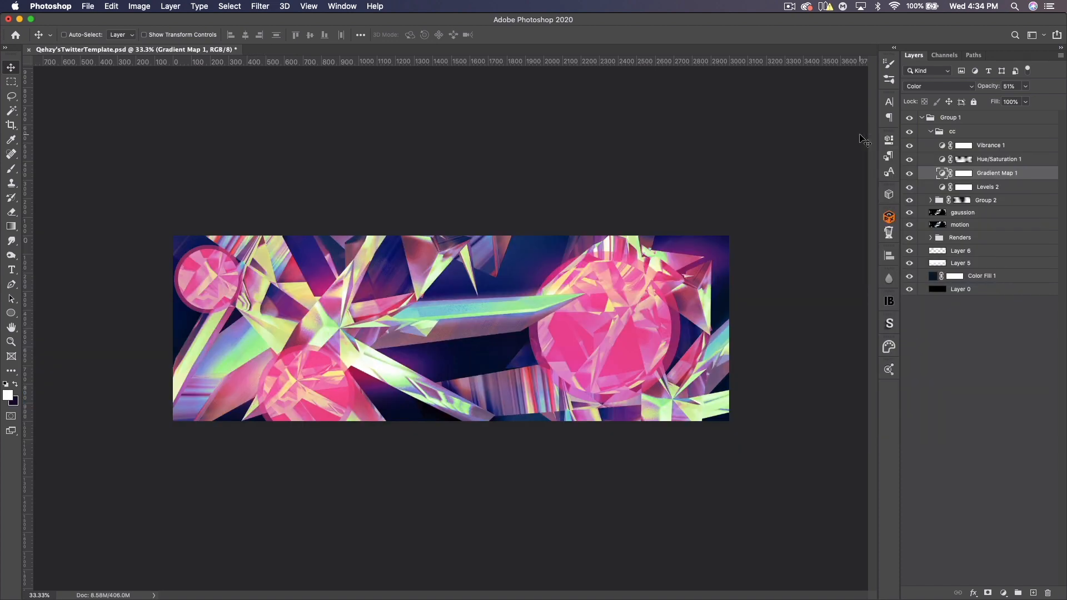
left_click(963, 89)
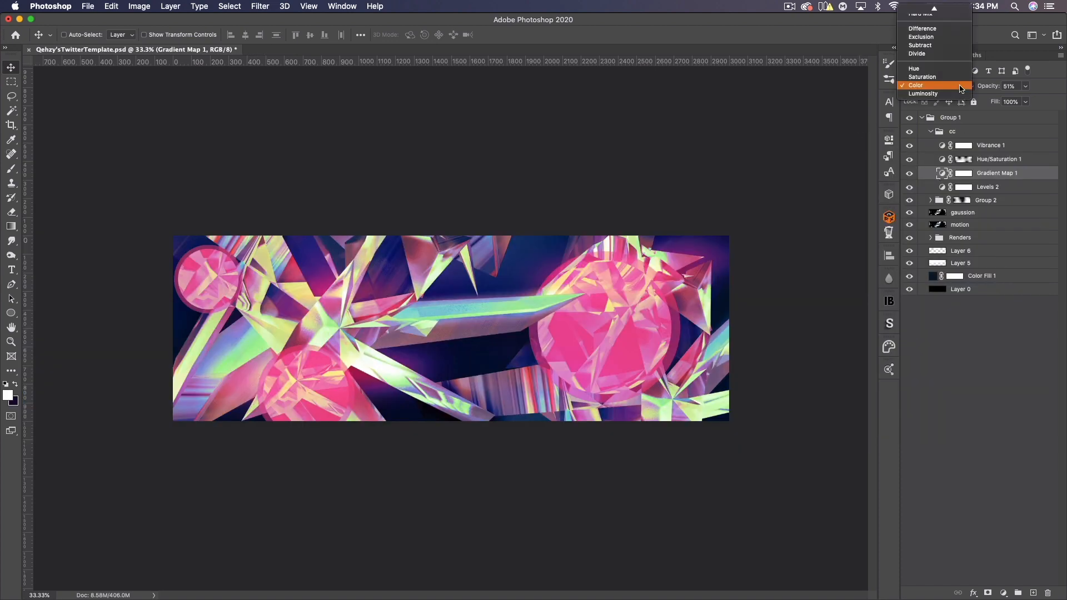
left_click(927, 68)
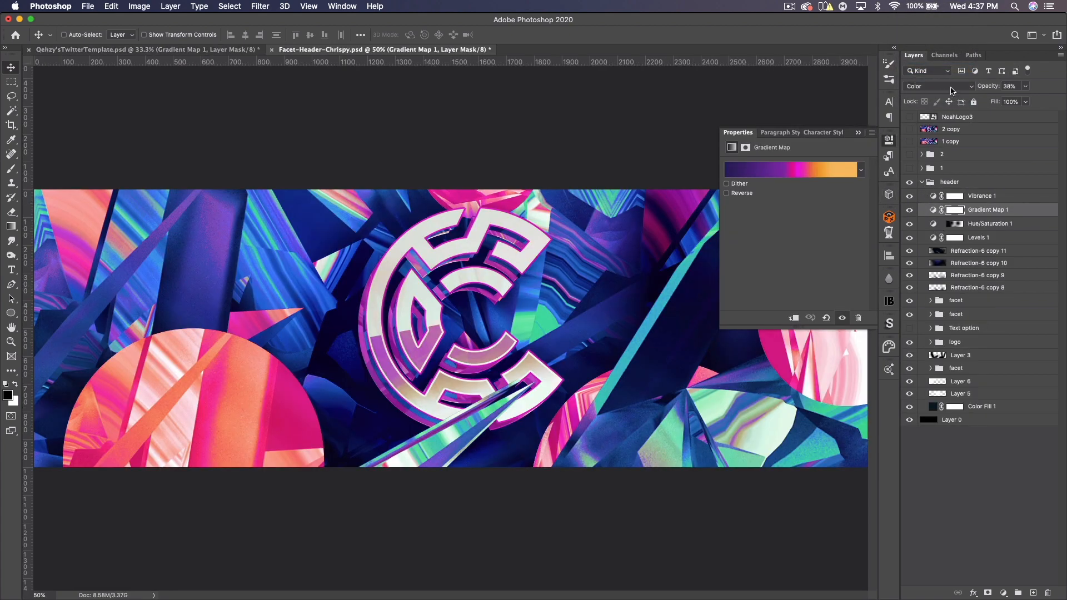
- Compare with the Gradient Map settings in the Facet-Header-Crispy reference document and keep the Hue blend mode
key("ctrl+Tab")
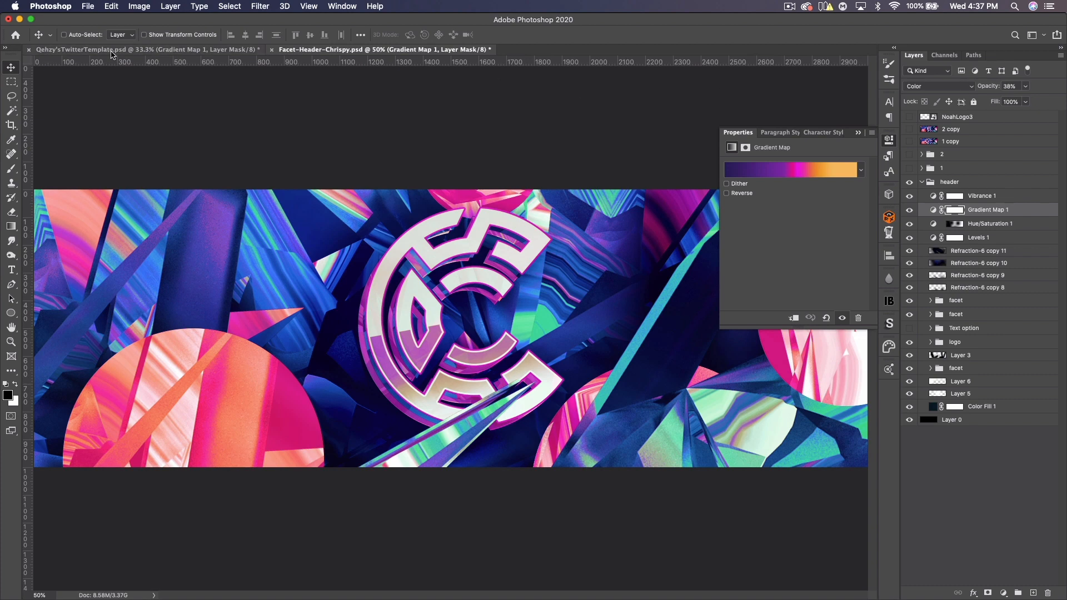
left_click(957, 87)
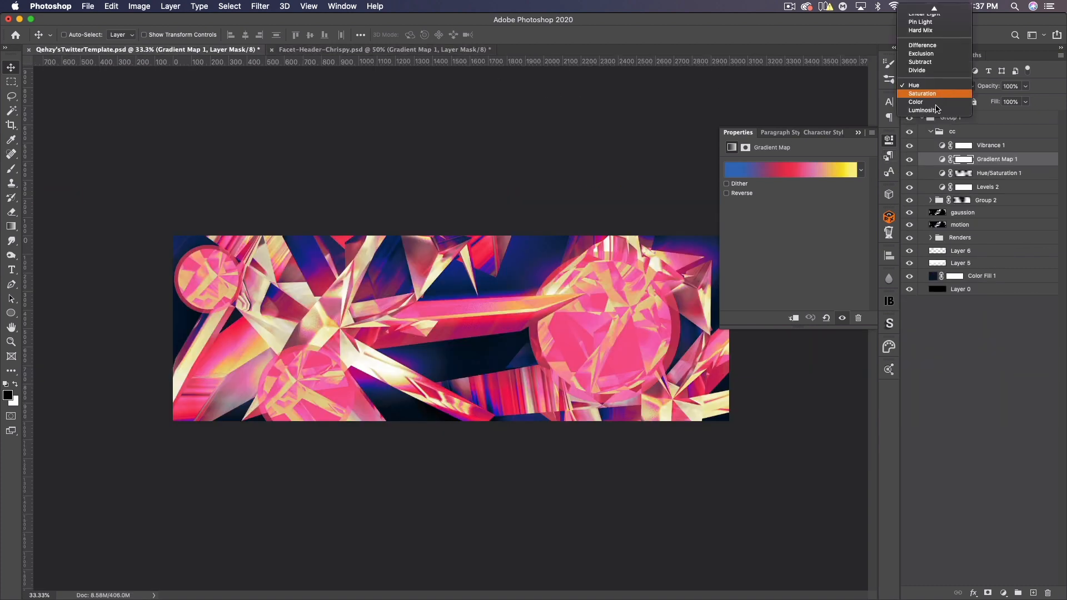
left_click(924, 86)
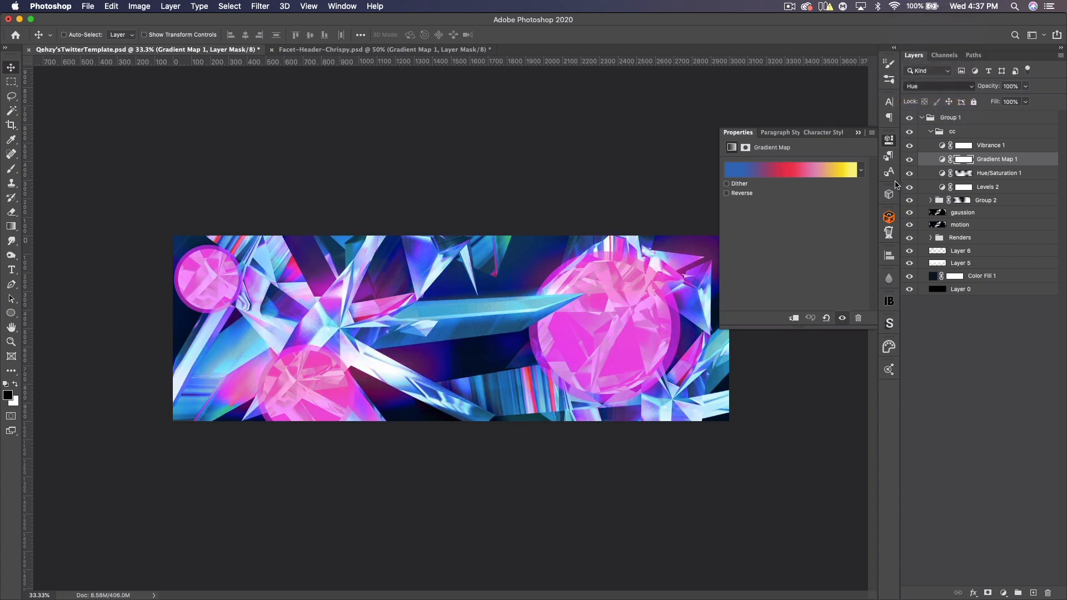
- Set the Gradient Map layer's blend mode to Color
left_click(856, 173)
left_click(970, 214)
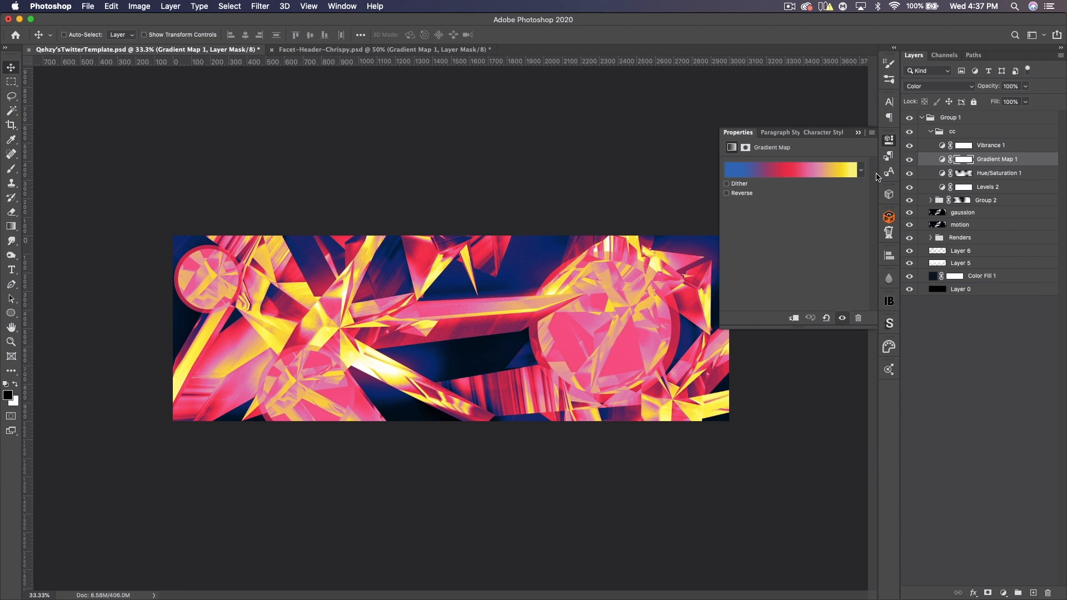
- Apply a purple-to-orange gradient preset to the Gradient Map and set the layer's opacity to 38%
left_click(861, 170)
left_click(823, 272)
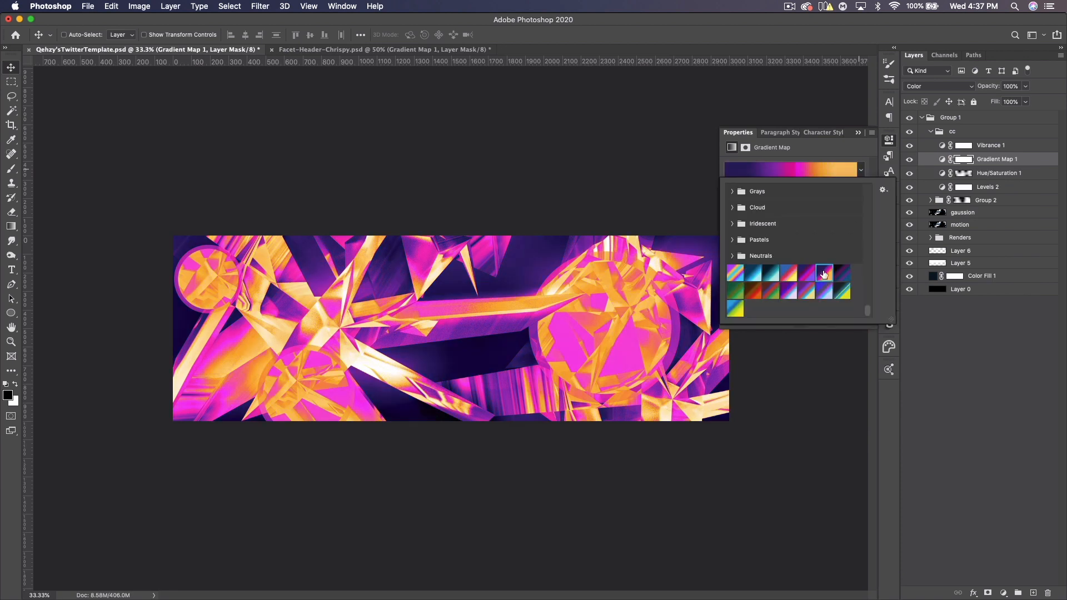
left_click(1012, 86)
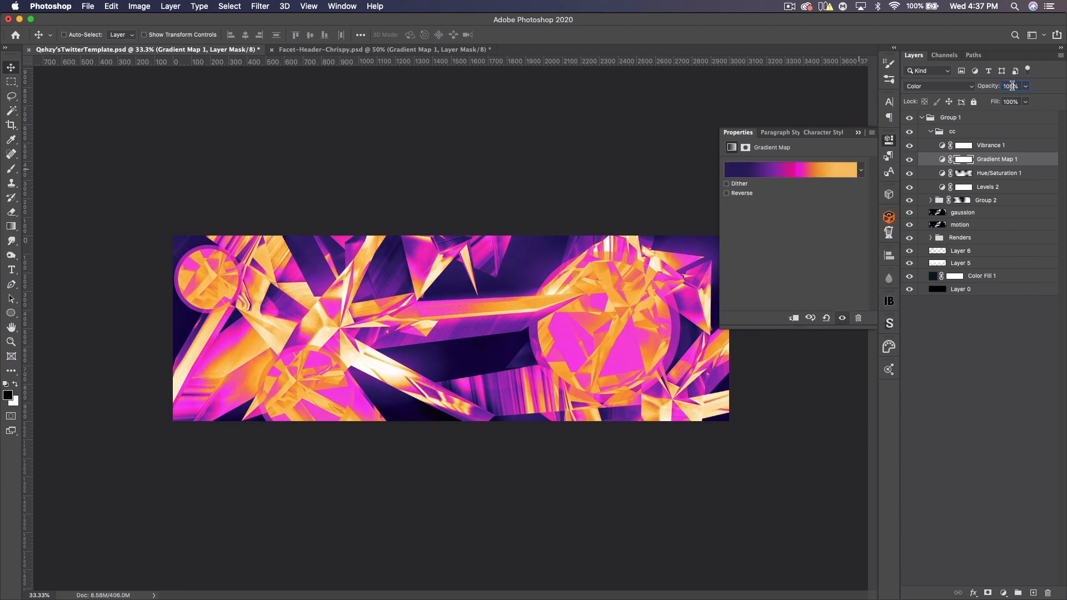
type("38")
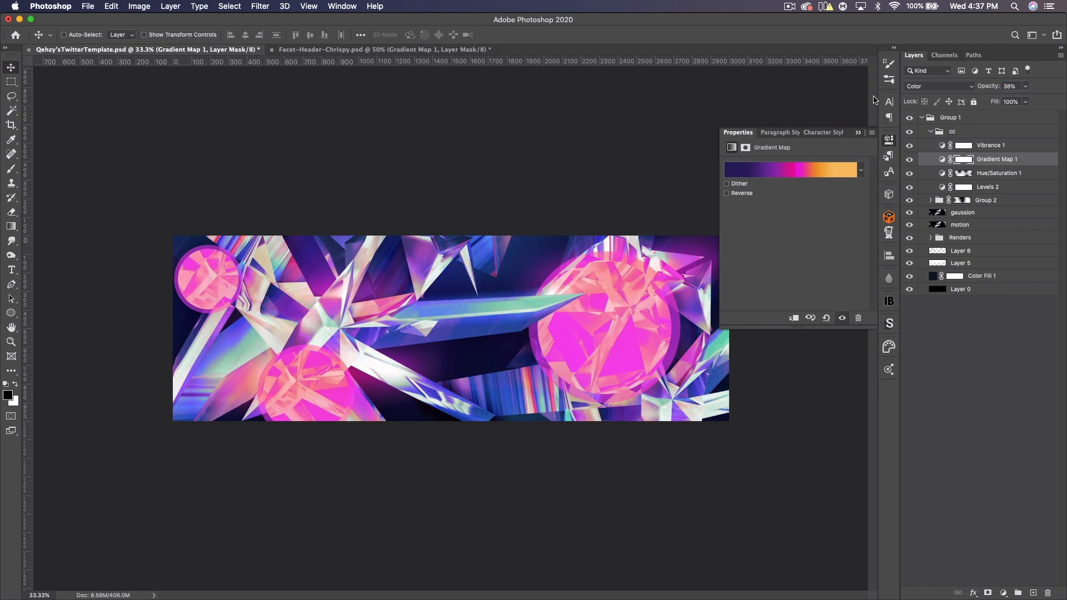
left_click(859, 132)
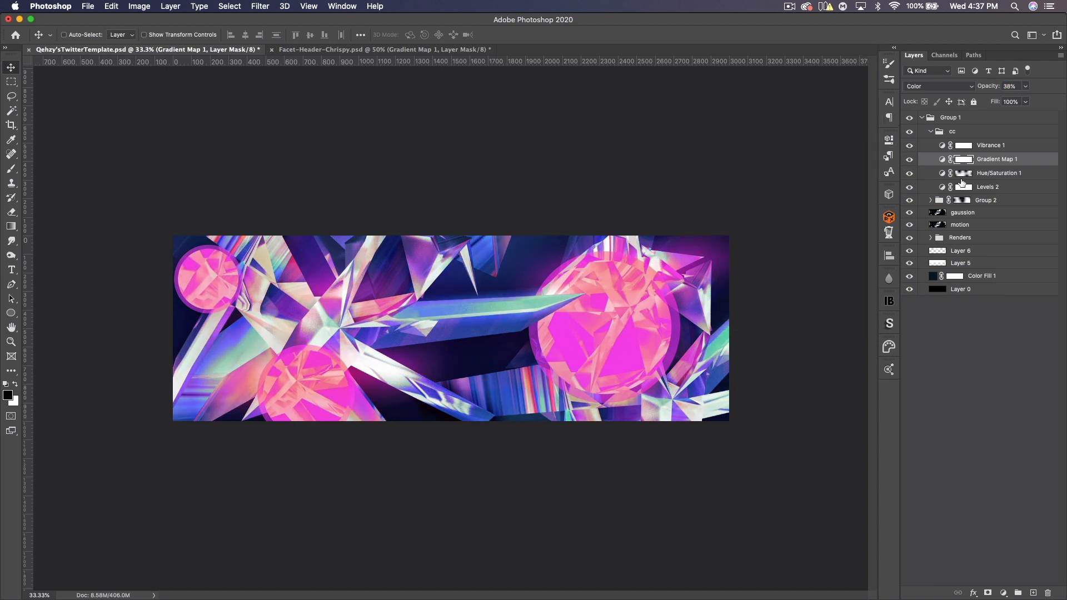
- Hide the Hue/Saturation 1 layer and close the Facet-Header-Crispy reference document without saving
left_click(909, 174)
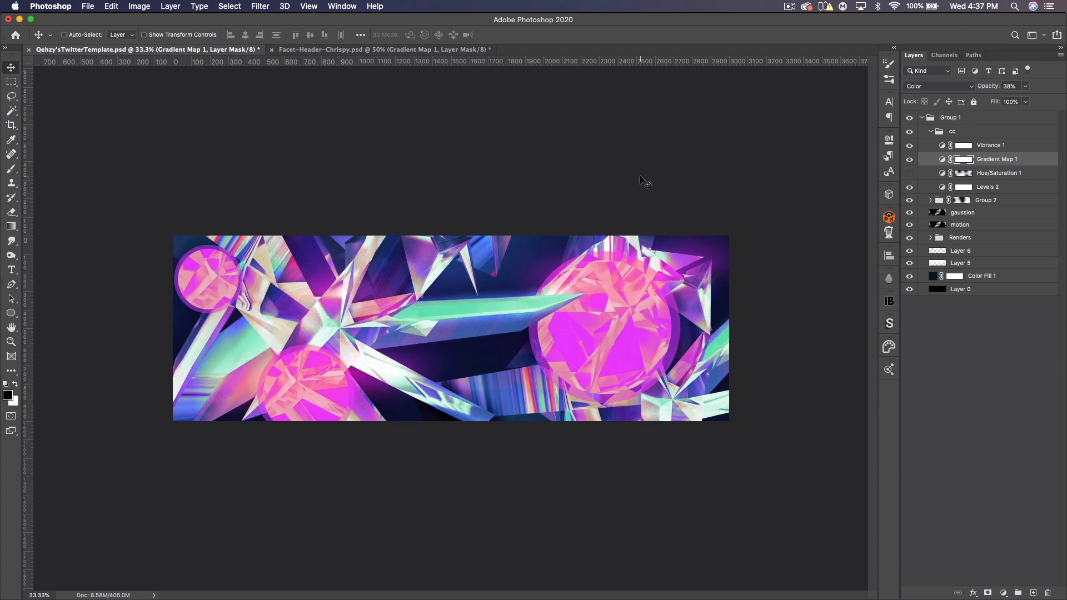
left_click(323, 50)
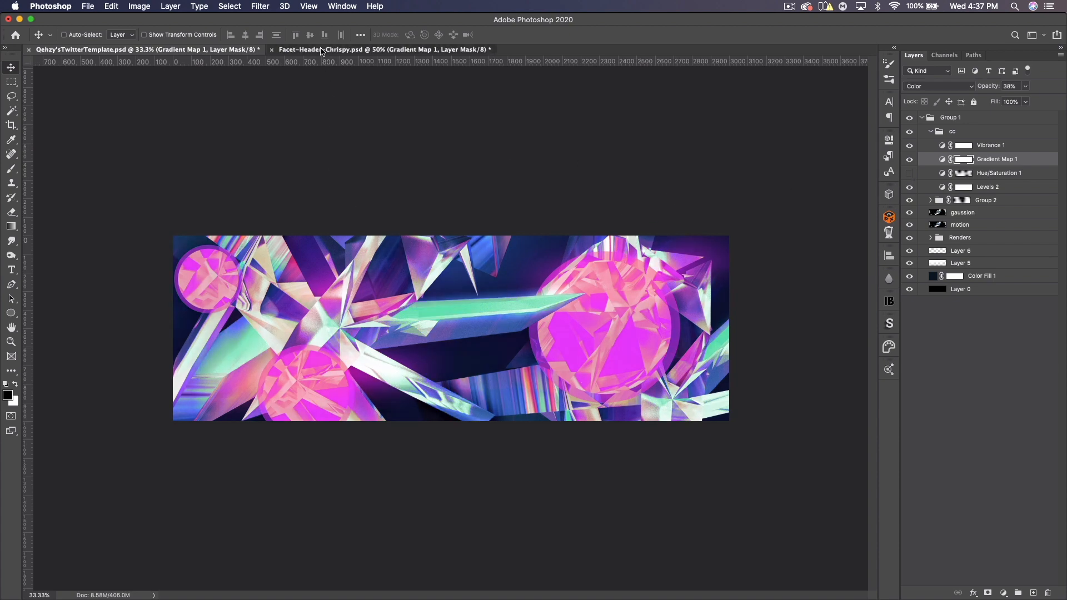
left_click(272, 50)
left_click(495, 207)
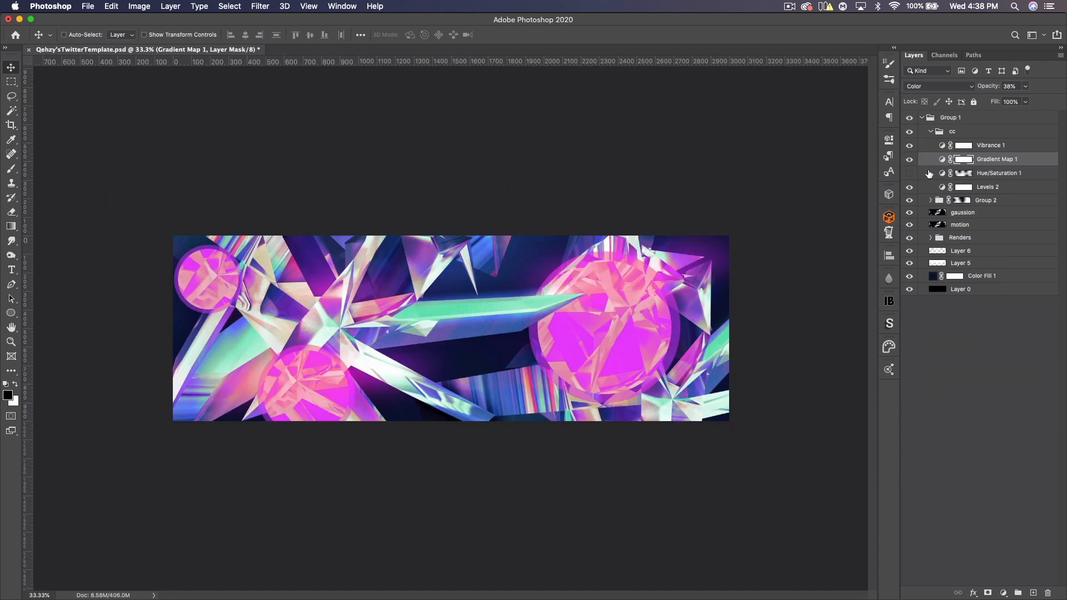
- Try lowering the Levels 2 white input, then set it back to 210
double_click(943, 188)
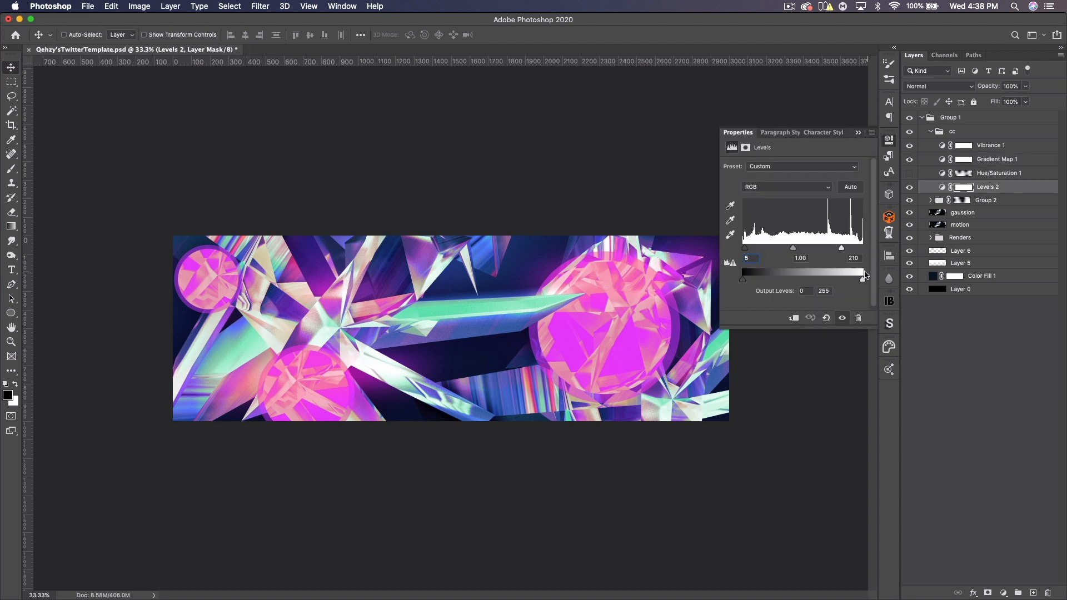
left_click_drag(843, 250, 837, 252)
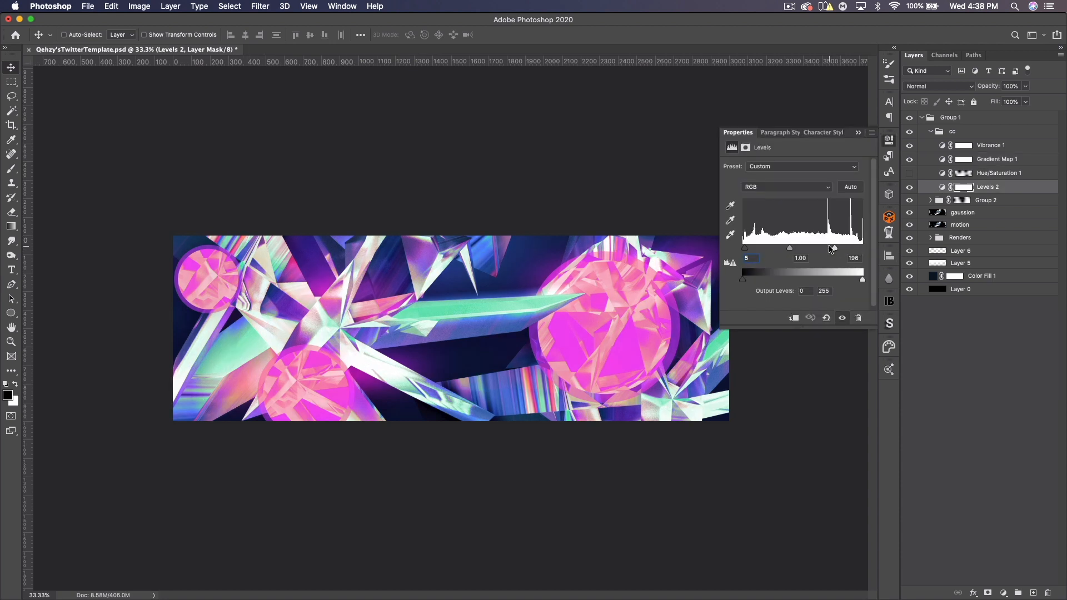
left_click_drag(860, 259, 845, 259)
type("210")
key("Return")
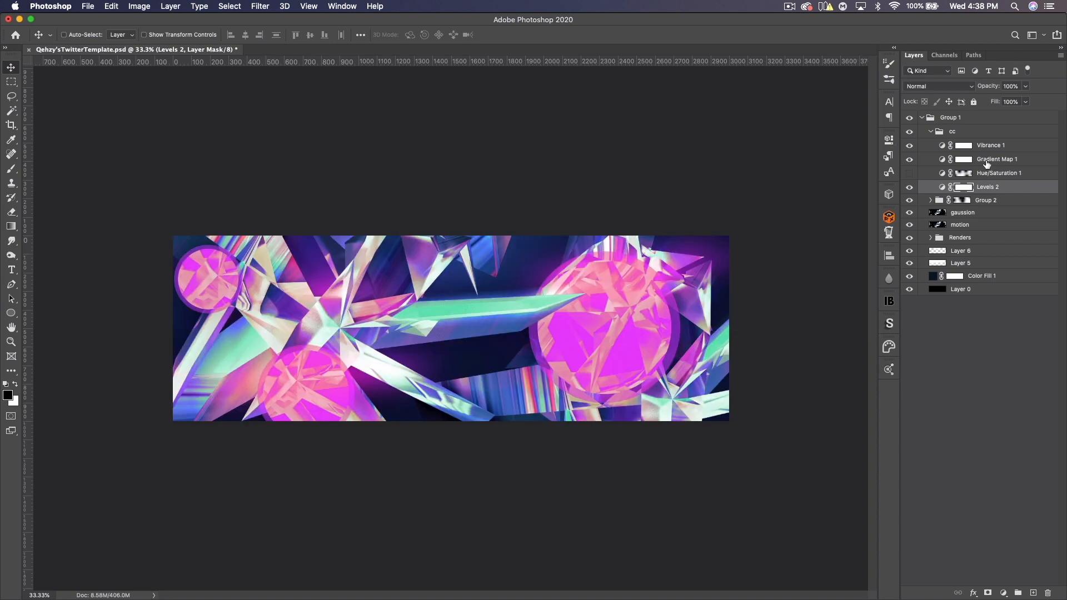
- Delete the Gradient Map 1 layer and make Hue/Saturation 1 visible again
left_click(987, 160)
key("BackSpace")
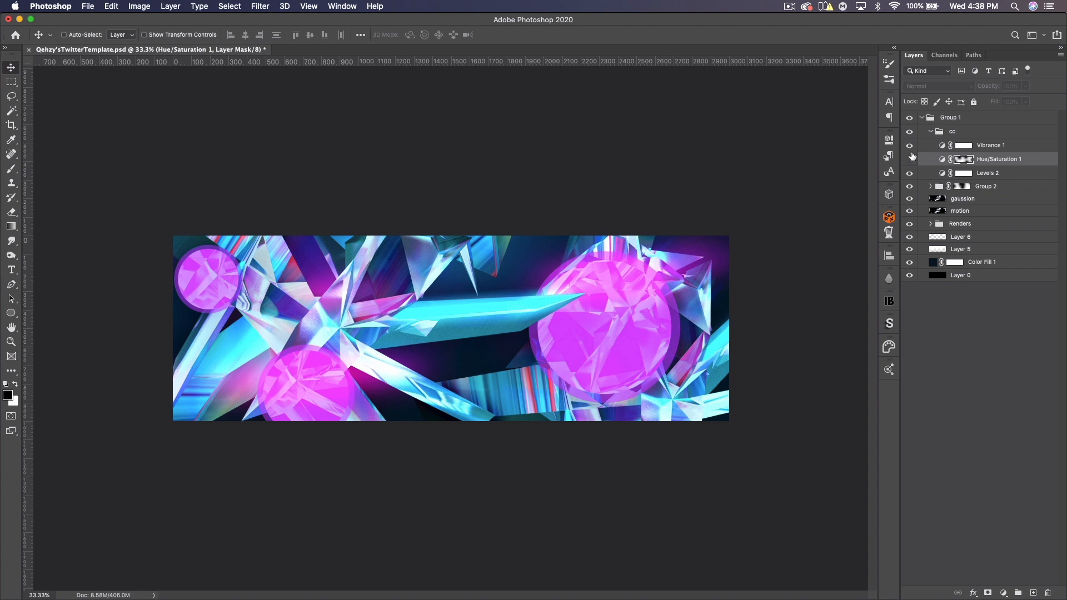
left_click(910, 160)
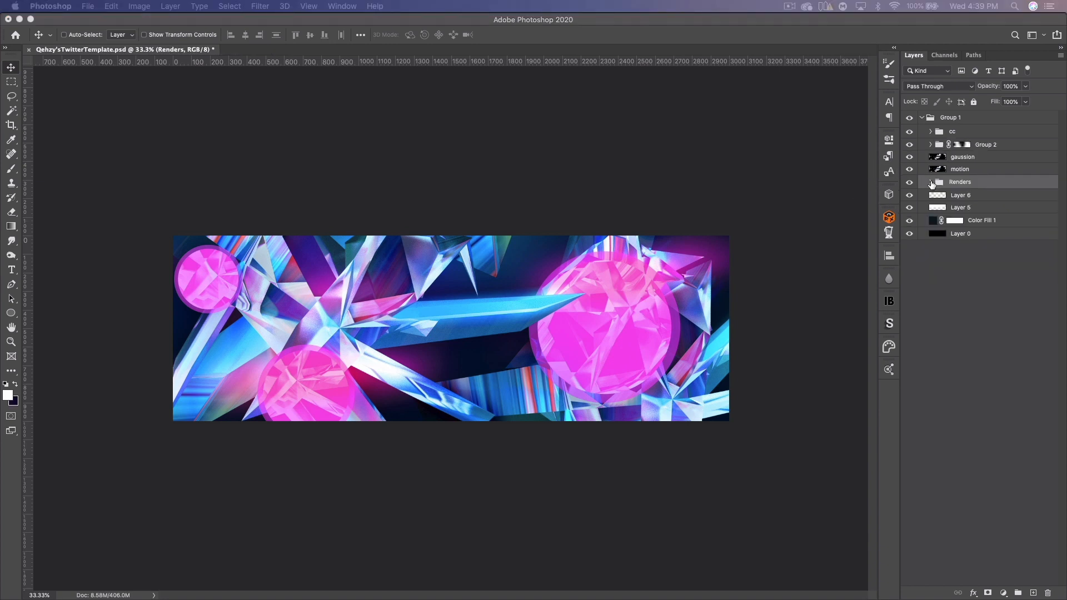
- Collapse the cc group and expand the Renders group
left_click(932, 183)
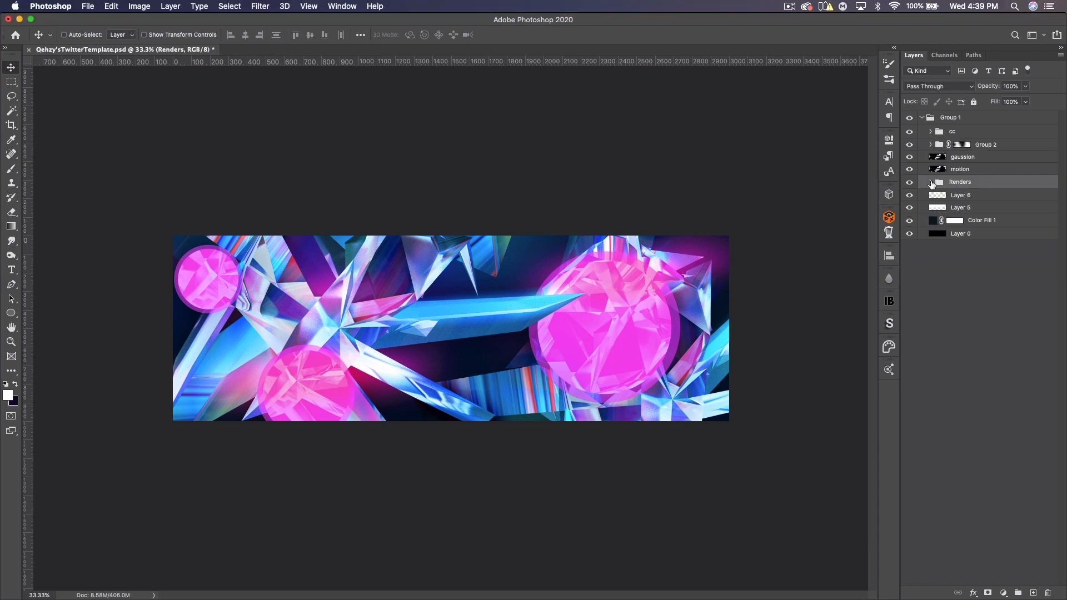
left_click(931, 183)
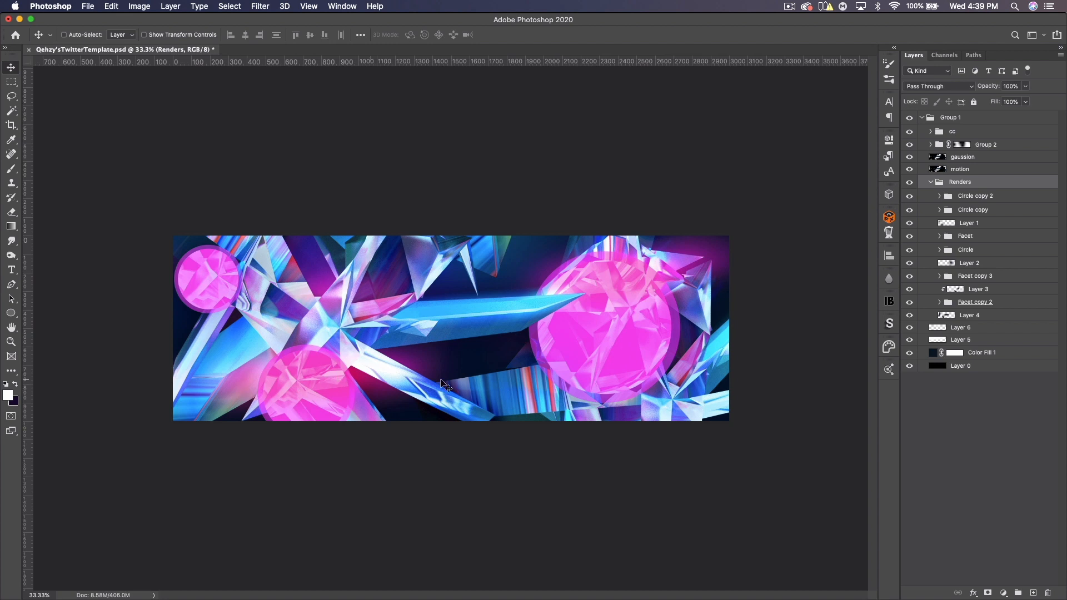
- Add a new empty layer below Layer 1 inside the Renders group
left_click(909, 241)
left_click(909, 210)
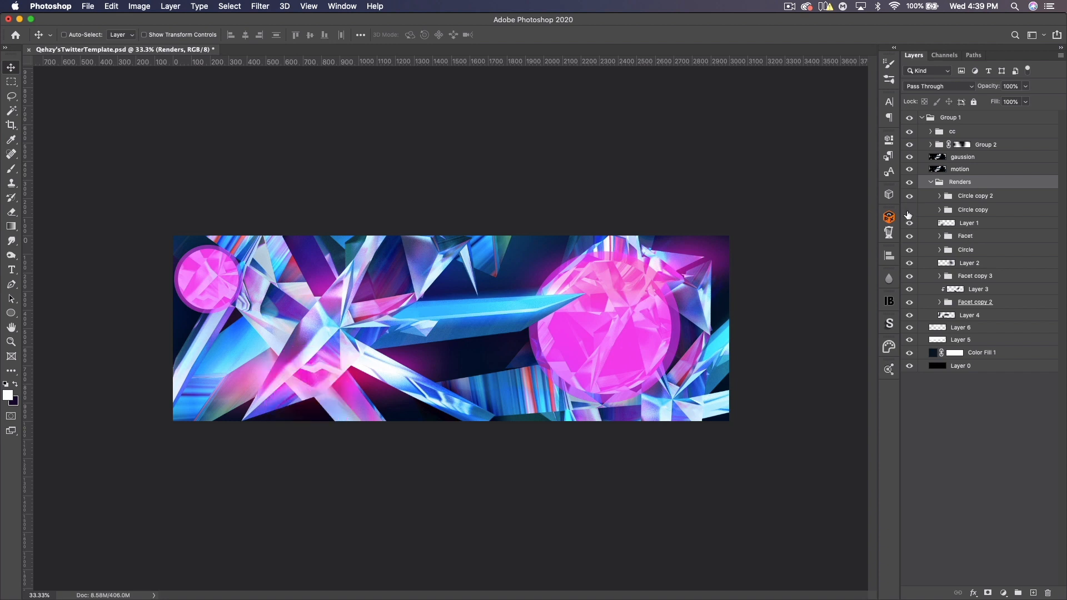
left_click(977, 224)
left_click(909, 223)
left_click(909, 223)
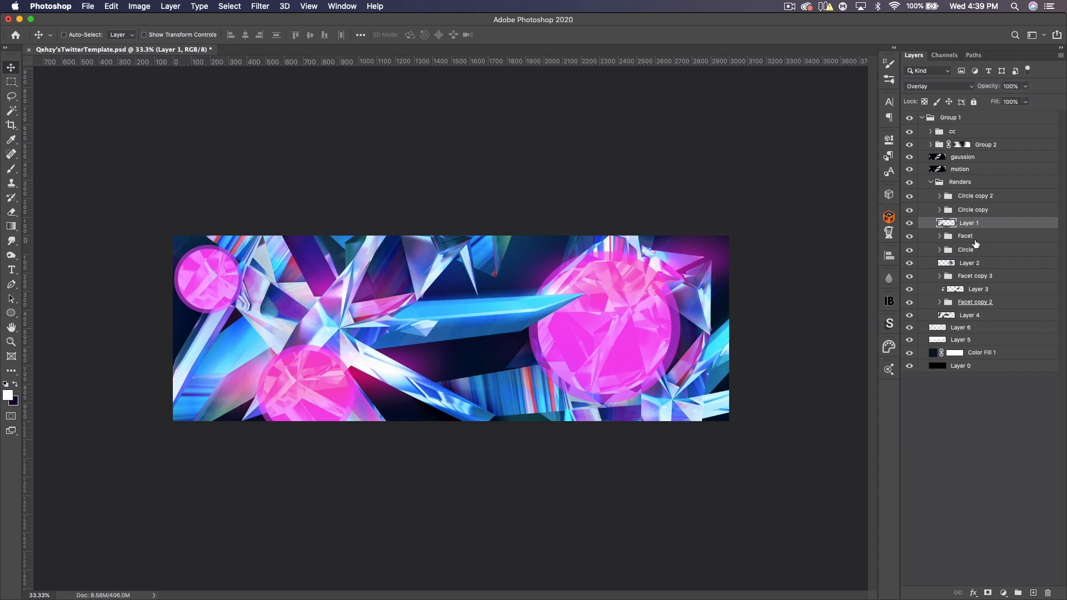
left_click(976, 239)
left_click(1034, 593)
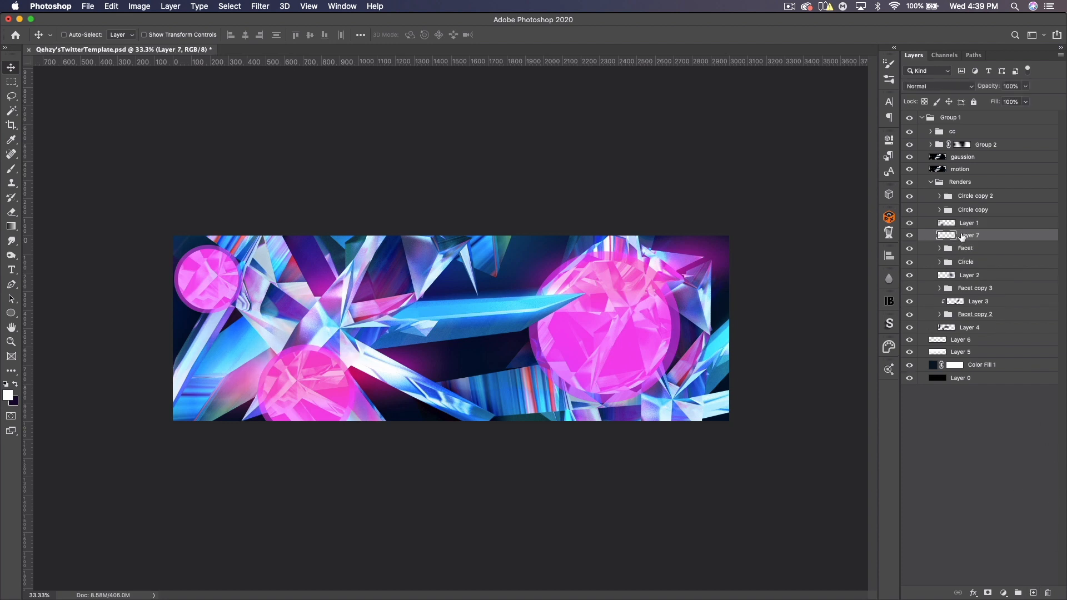
- Group Circle copy 2, Circle copy and Layer 1 together
left_click(960, 224)
left_click(964, 199, "shift")
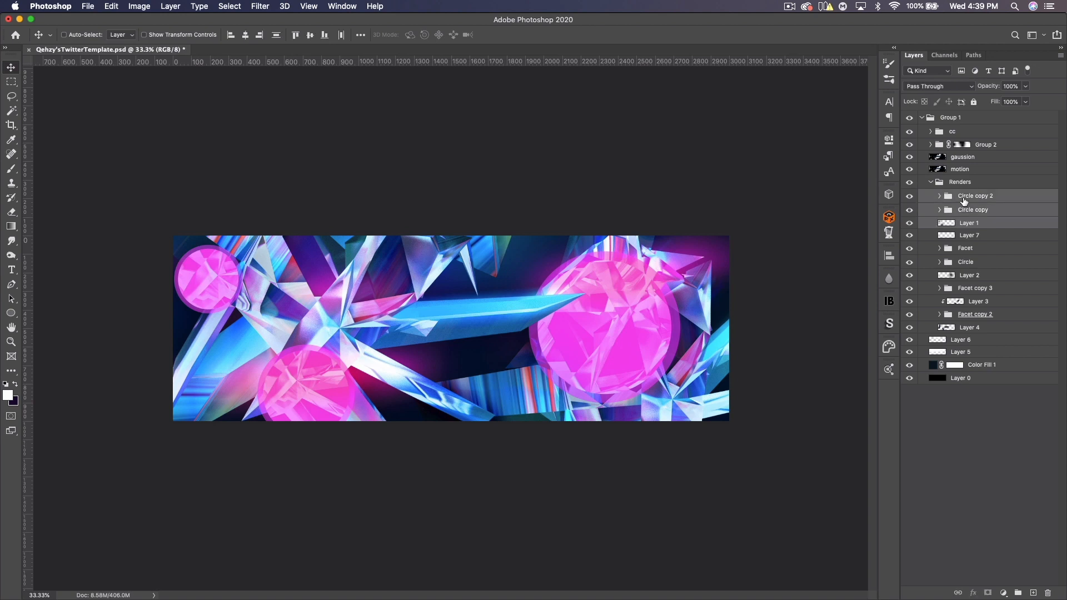
key("super+g")
- Group all the render layers below the new layer, from Facet down to Layer 4
left_click(973, 223)
left_click(979, 307, "shift")
key("super+g")
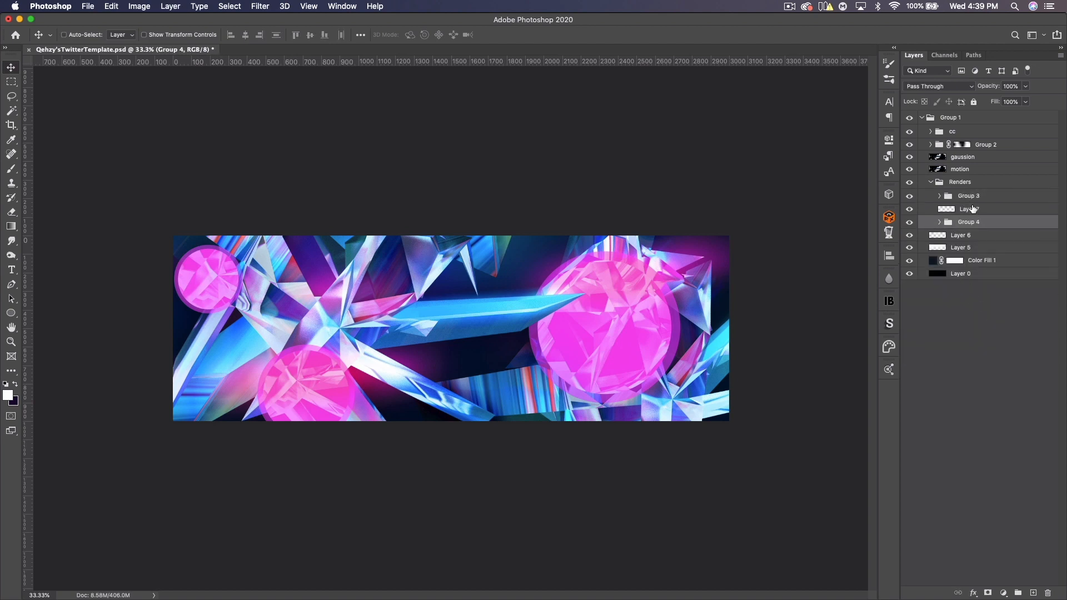
- Move the two new groups and the empty layer out of Renders and delete the empty Renders group
left_click(970, 198, "shift")
left_click_drag(974, 204, 971, 179)
left_click(955, 224)
key("Delete")
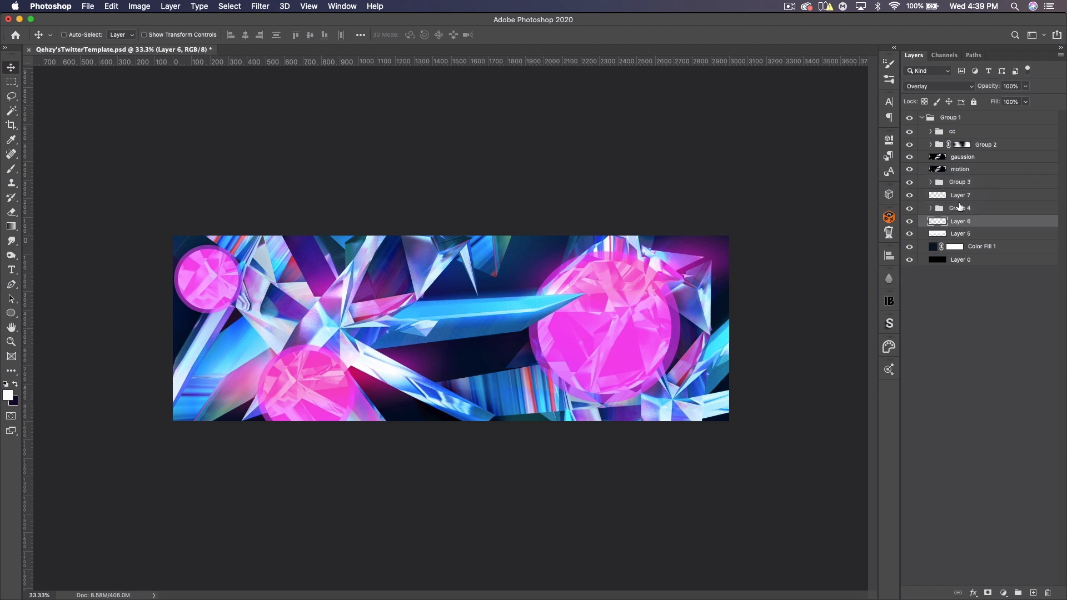
- Rename both Group 3 and Group 4 as facets
left_click(957, 184)
double_click(957, 182)
type("facets")
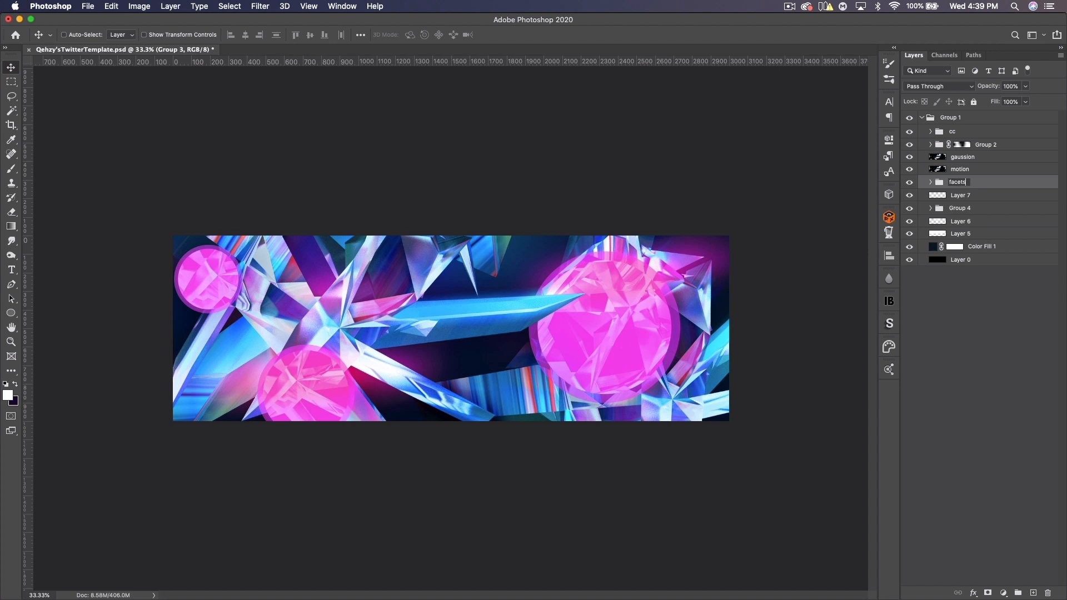
double_click(965, 208)
type("facets")
key("Return")
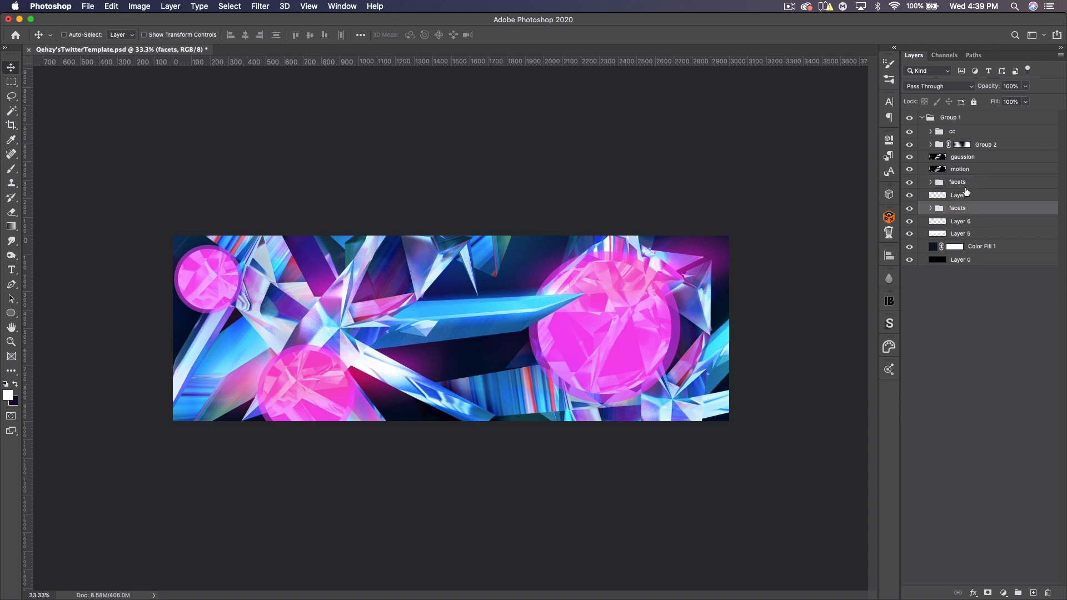
- Add a text layer reading POLAR in the ARCADE font at the centre of the banner
left_click(966, 195)
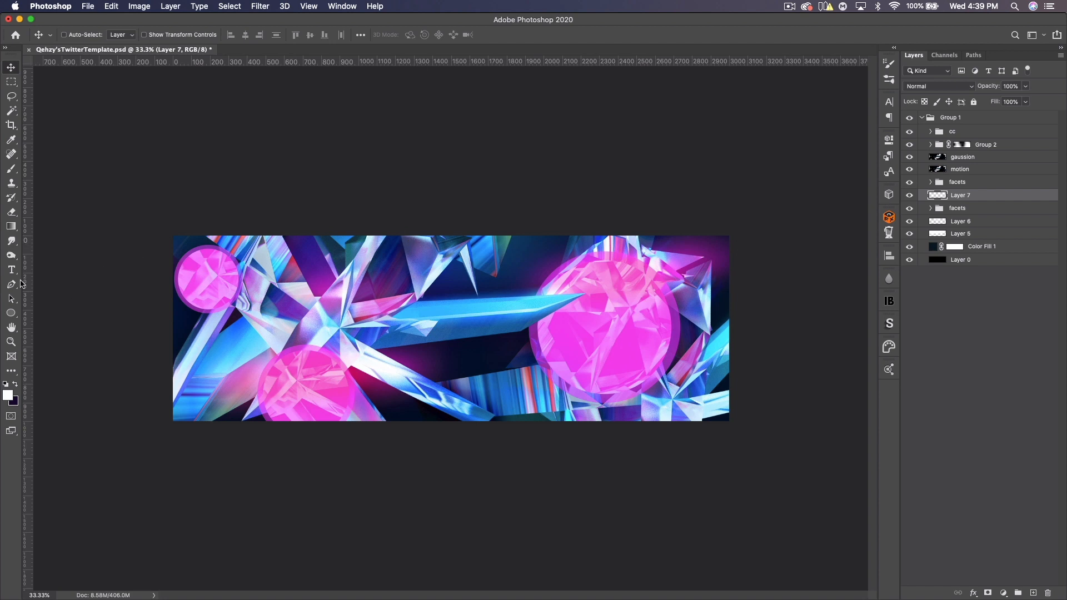
key("t")
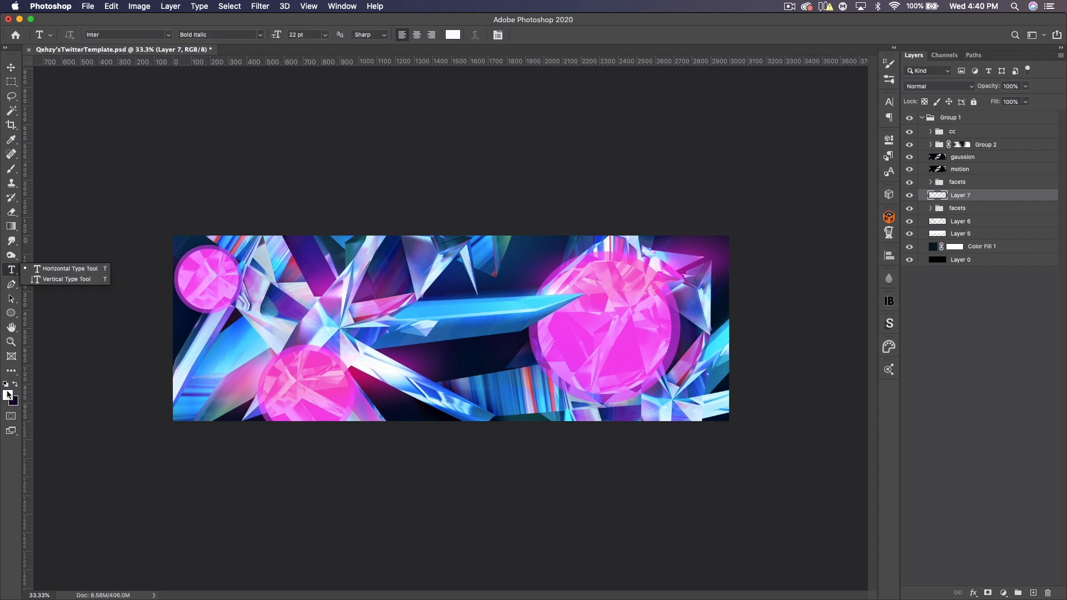
left_click(448, 22)
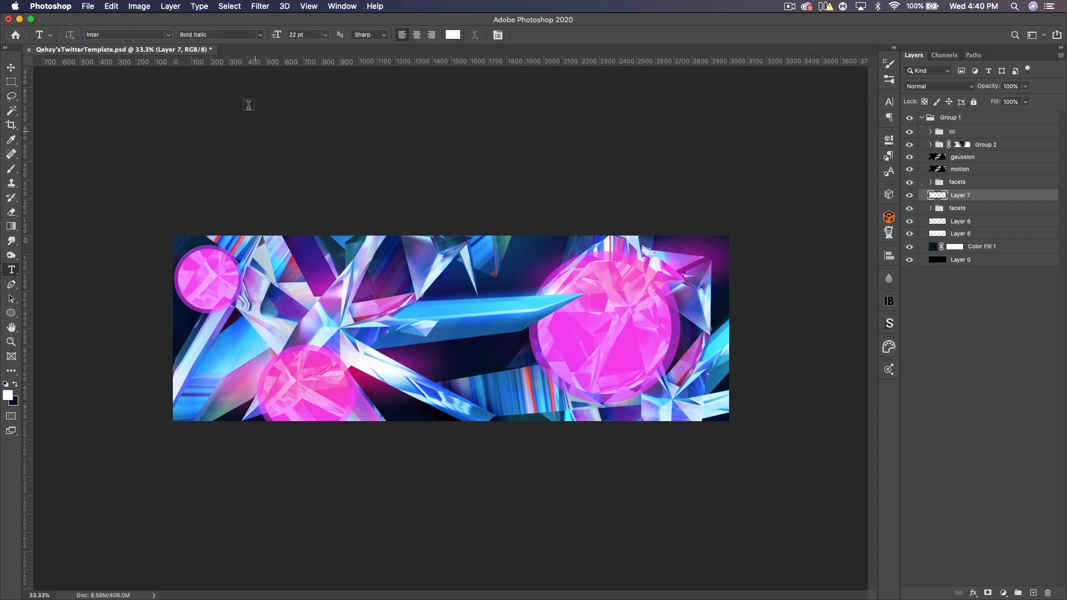
left_click(166, 40)
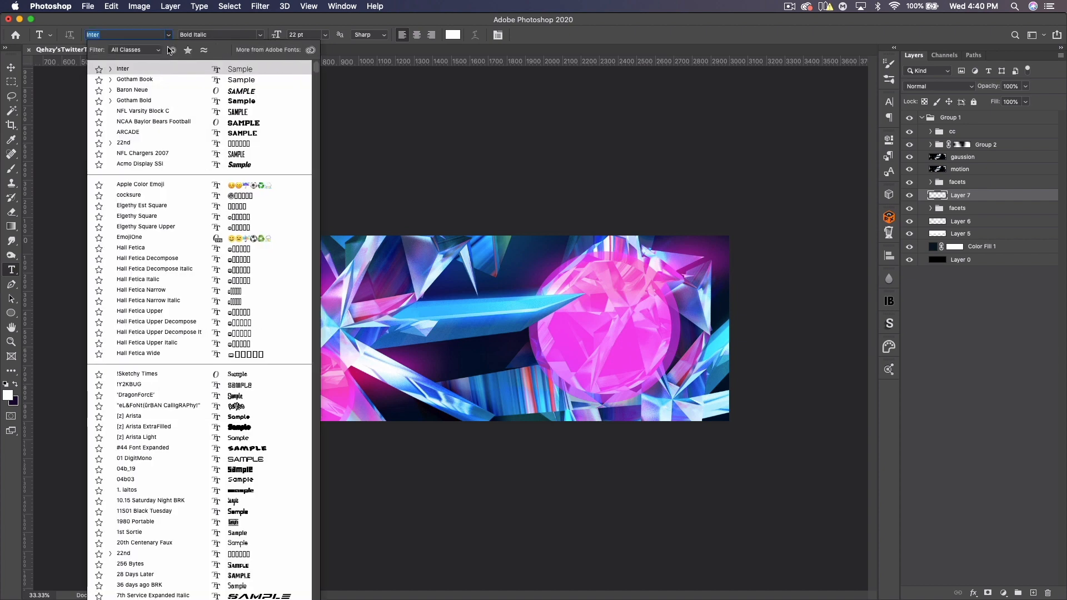
left_click(148, 126)
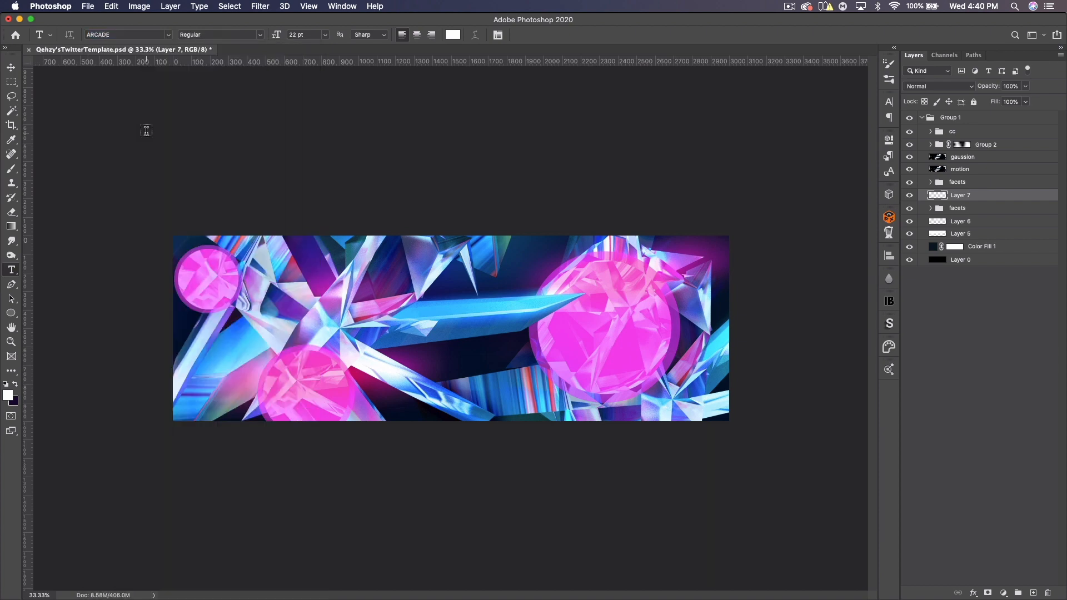
left_click(457, 354)
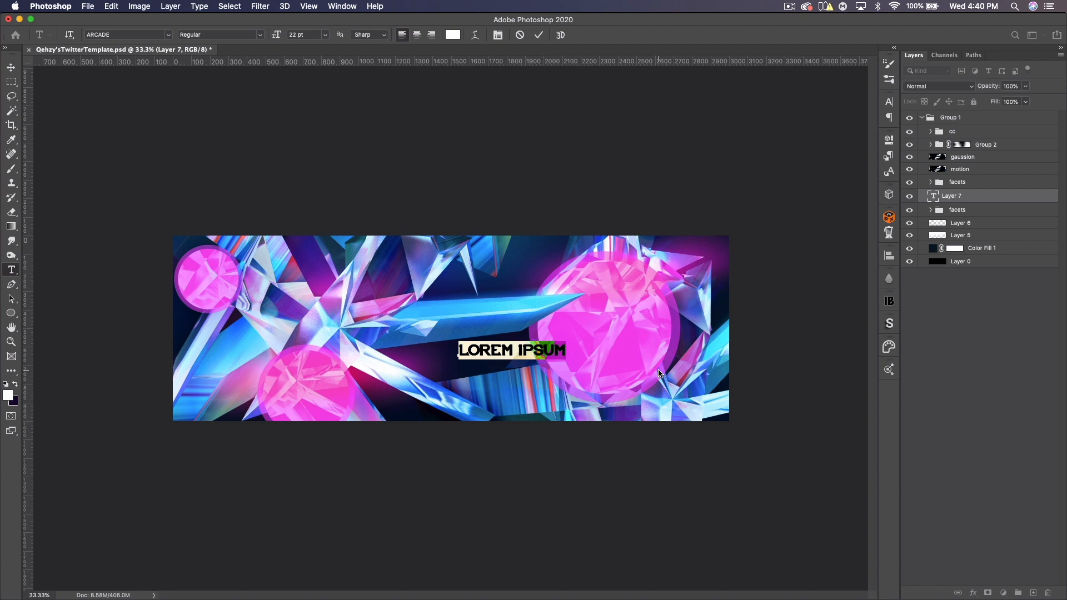
type("POLAR")
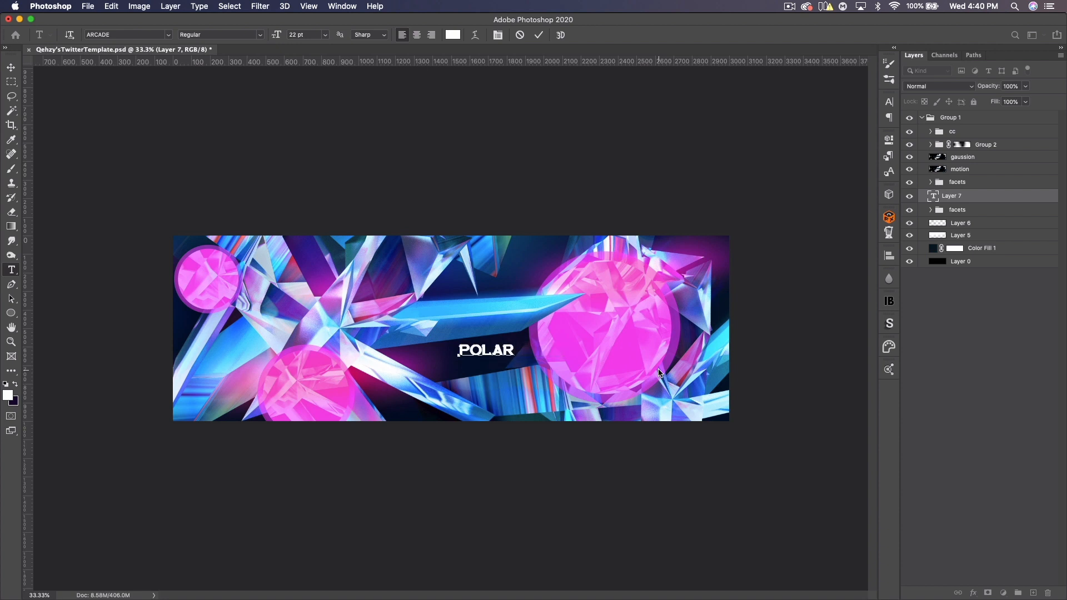
left_click(11, 67)
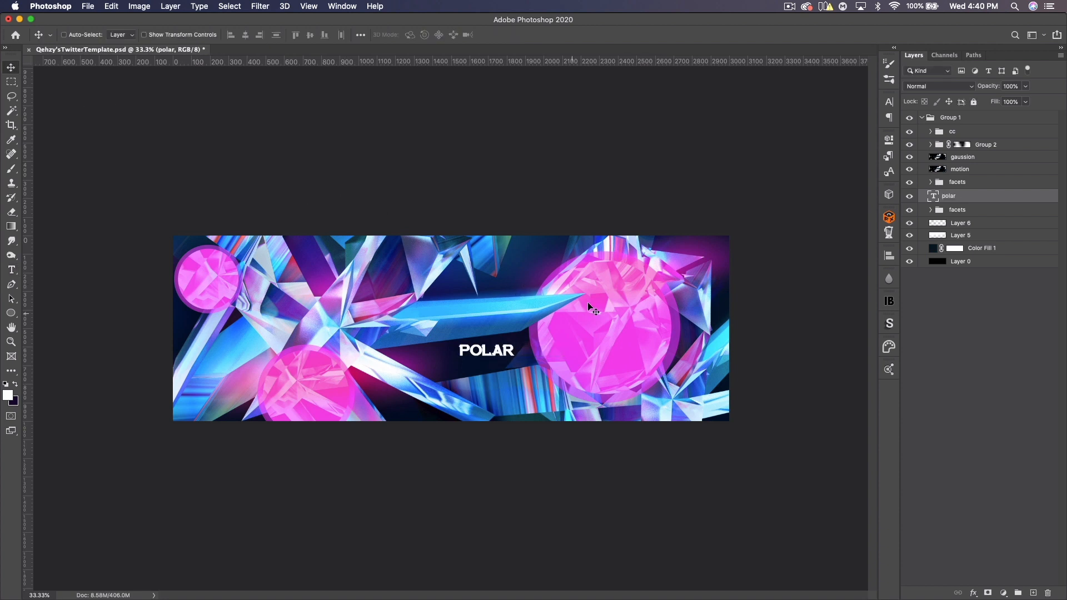
- Scale the POLAR text up and centre it across the banner
key("super+t")
left_click_drag(479, 356, 628, 327)
left_click_drag(531, 378, 523, 349)
key("Return")
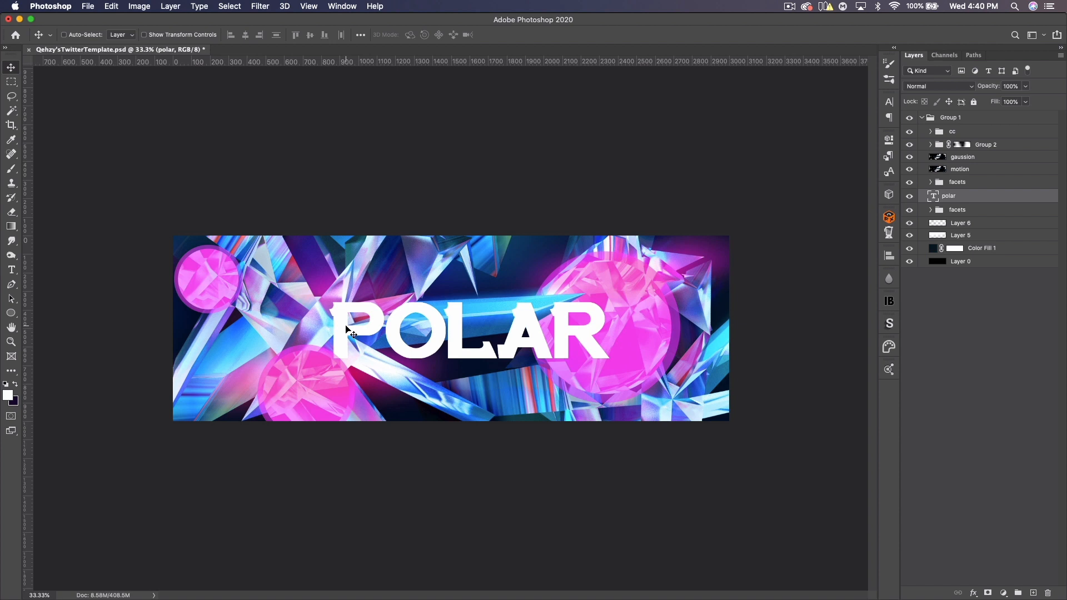
- Group the POLAR text layer and name the group text
key("cmd+g")
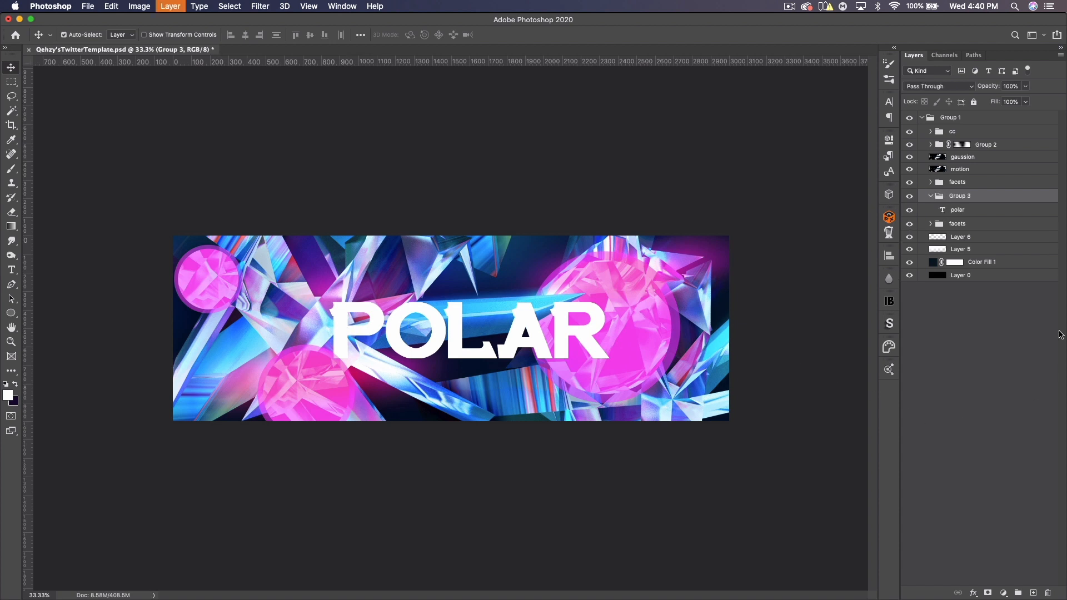
double_click(966, 196)
type("text")
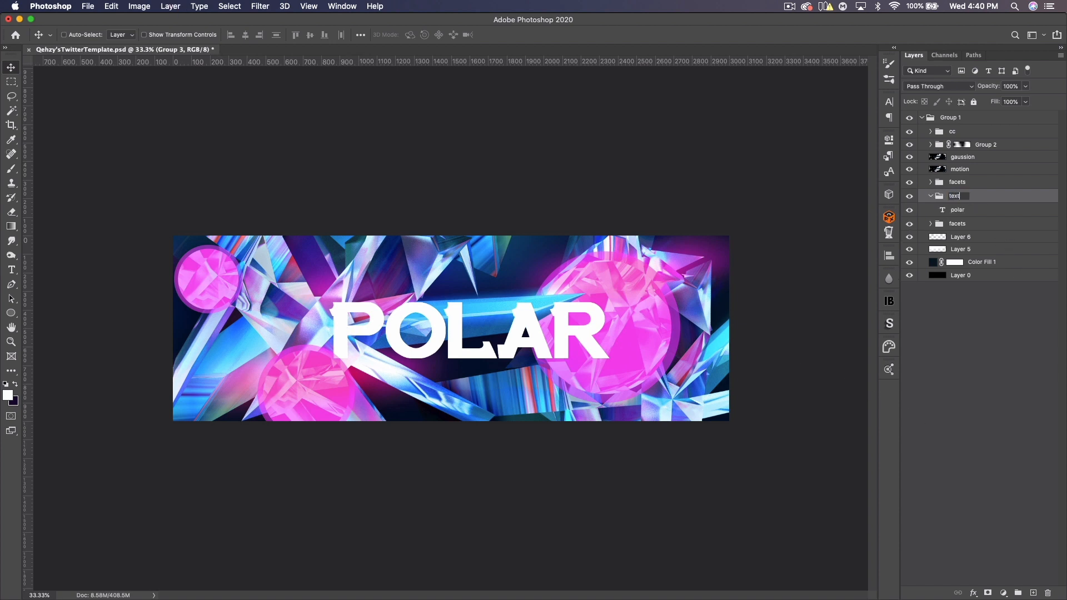
key("Return")
- Add a Gradient Overlay layer style to the polar text using the Foreground to Background gradient
double_click(987, 211)
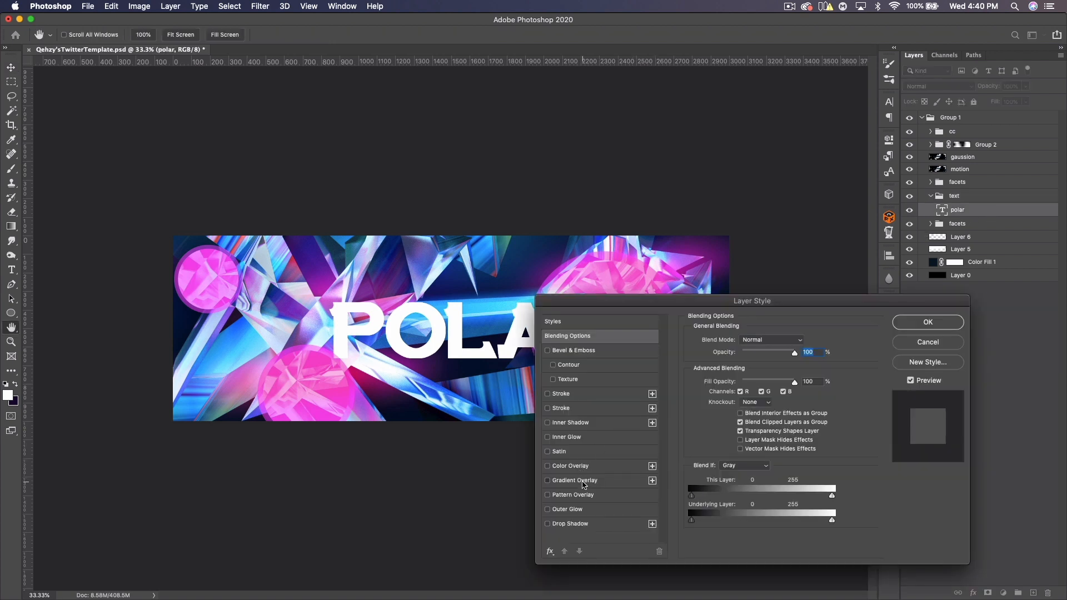
left_click(579, 481)
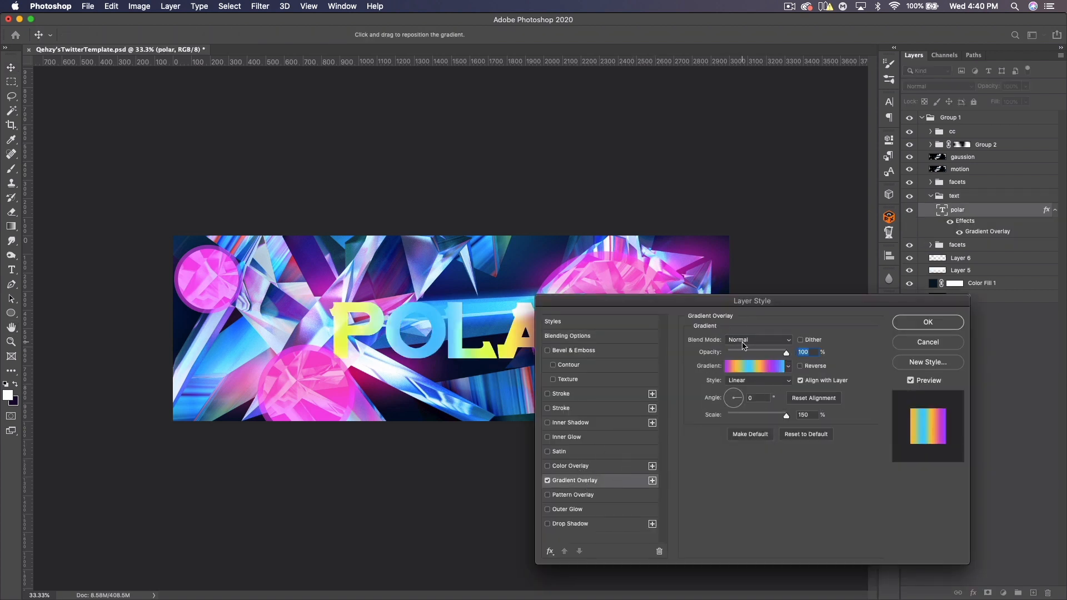
left_click(788, 367)
left_click_drag(816, 503, 826, 371)
left_click(686, 389)
left_click(792, 303)
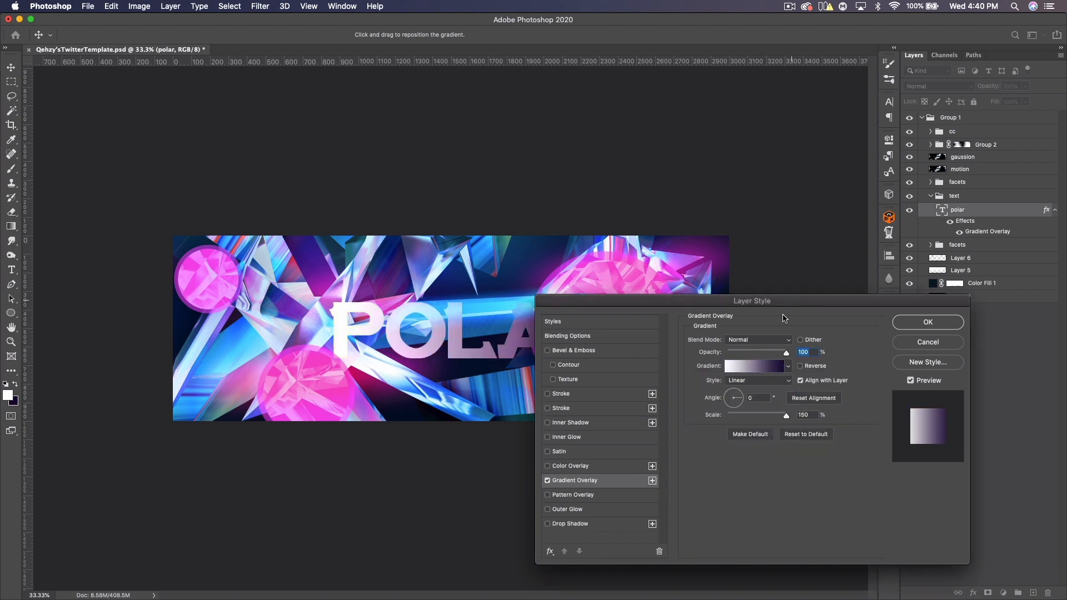
- Set the overlay gradient's left colour stop to c7ced8
left_click(760, 367)
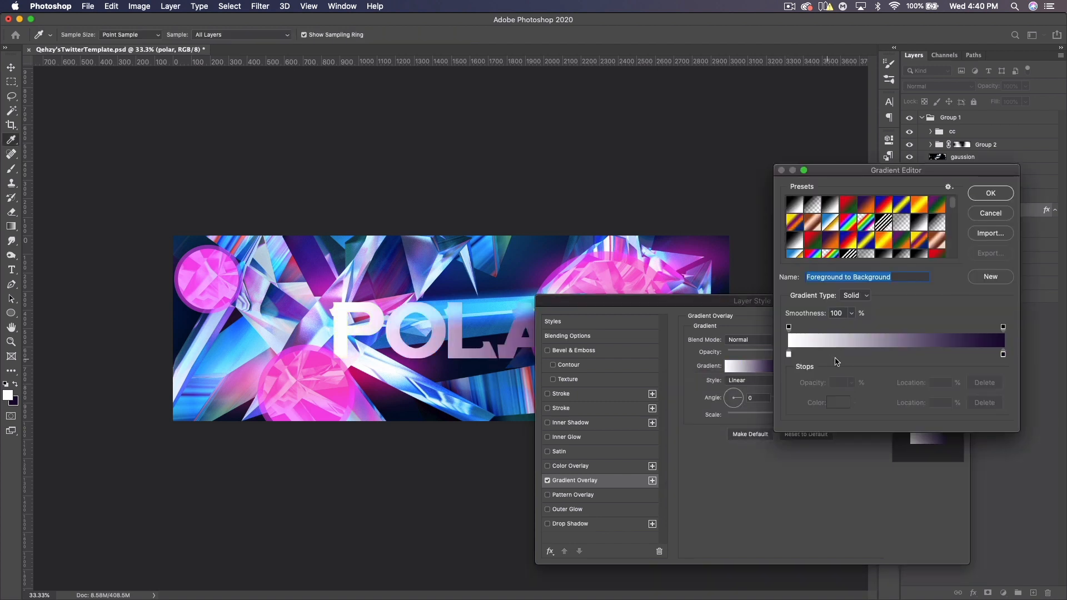
left_click(789, 356)
left_click(838, 404)
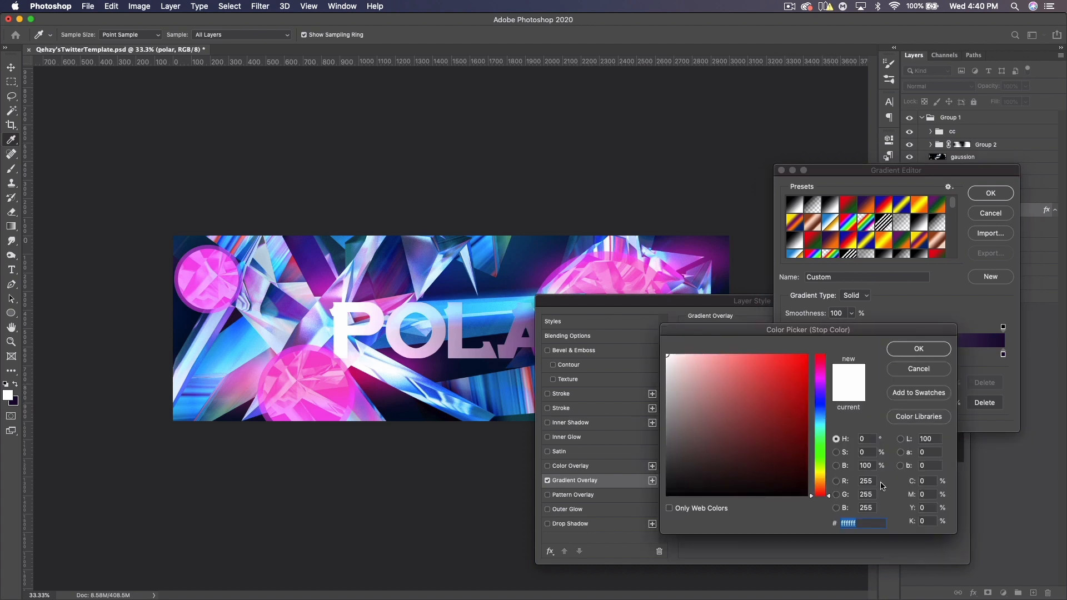
type("c7")
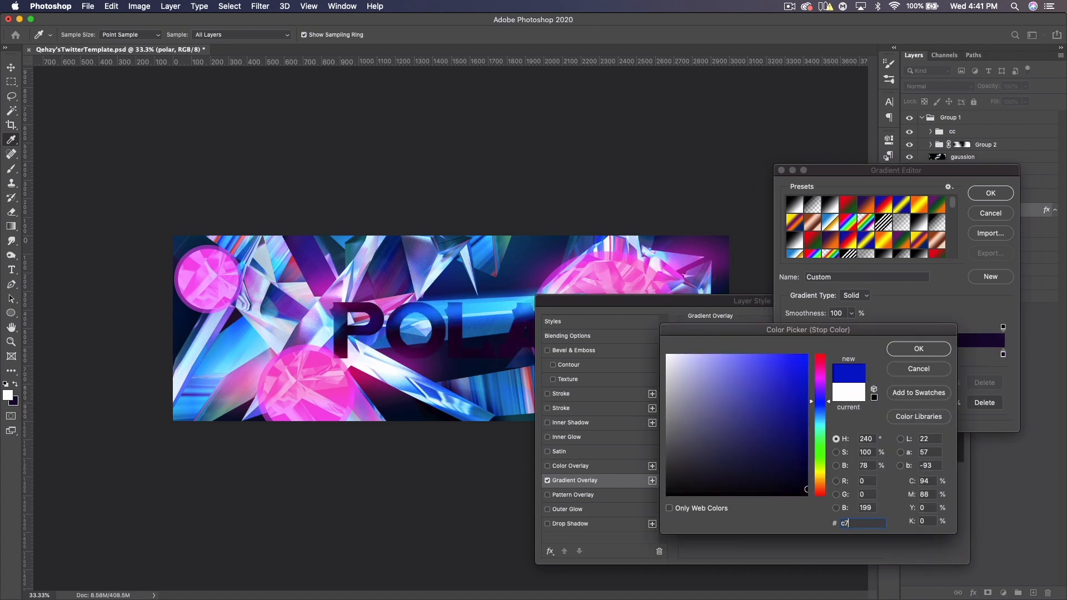
type("ced8")
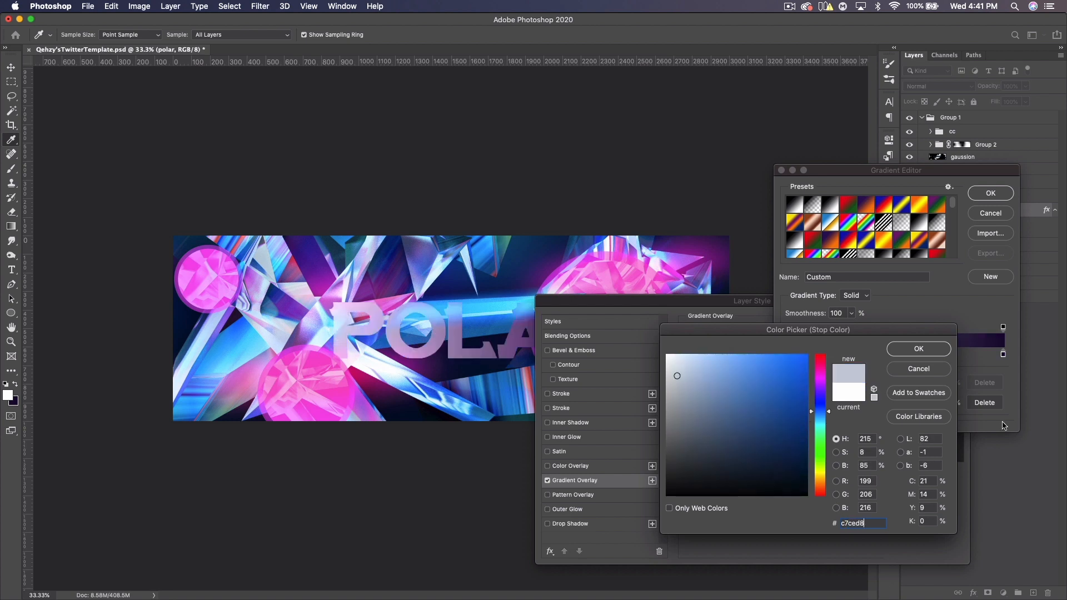
key("Return")
- Set the gradient's right colour stop to 9faab7 and apply the layer style
left_click(1004, 355)
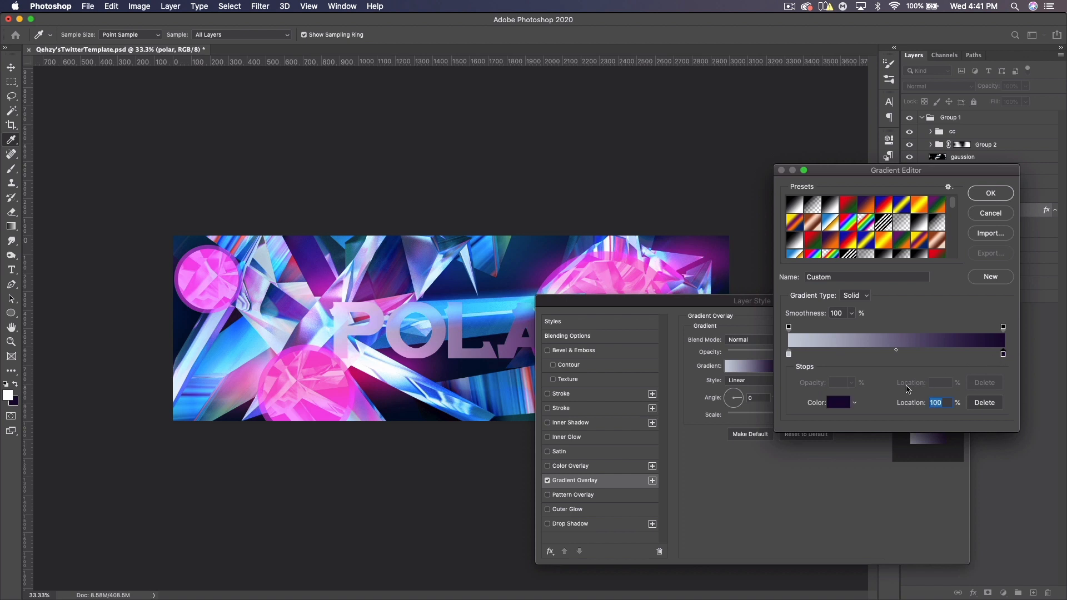
left_click(836, 403)
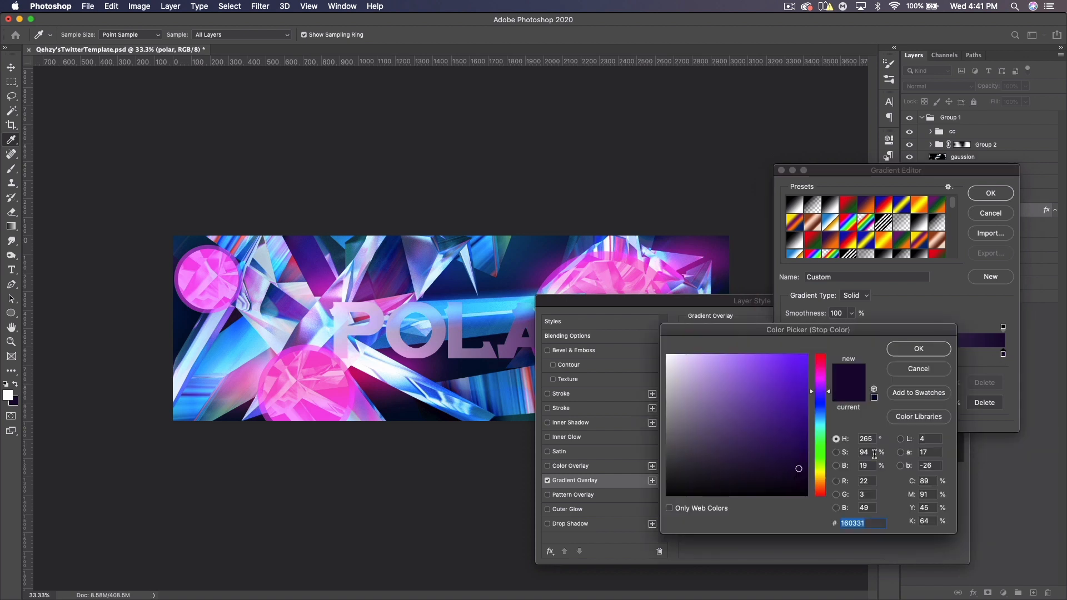
type("9f")
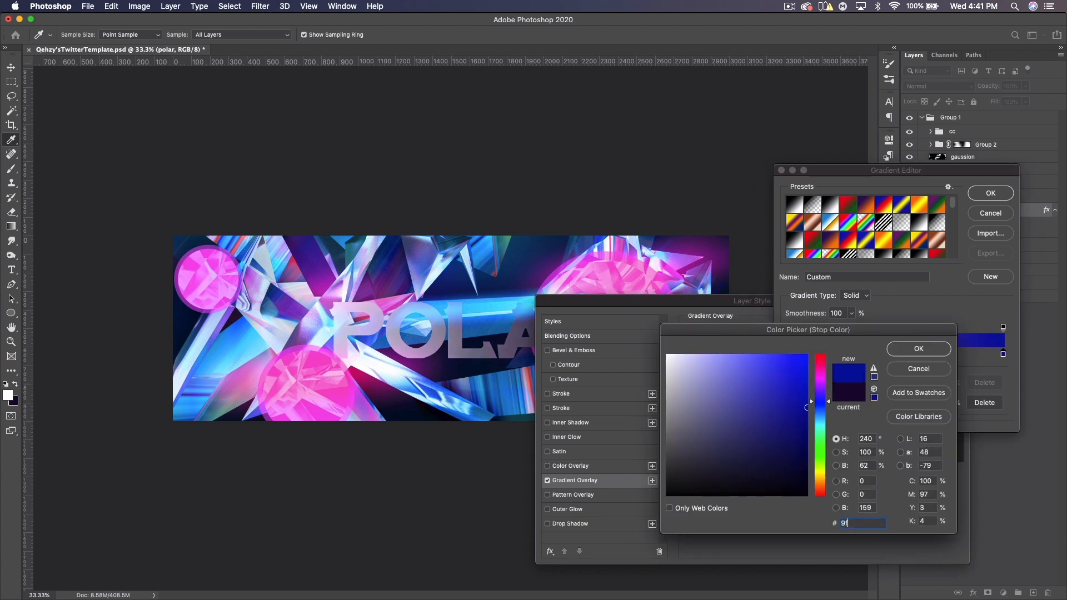
type("aab7")
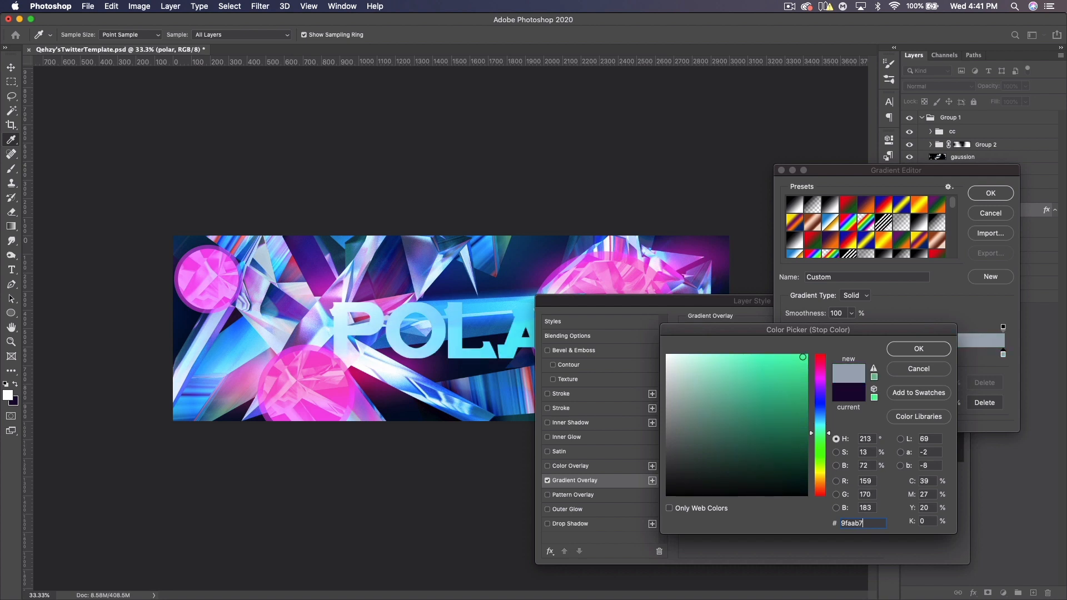
left_click(936, 349)
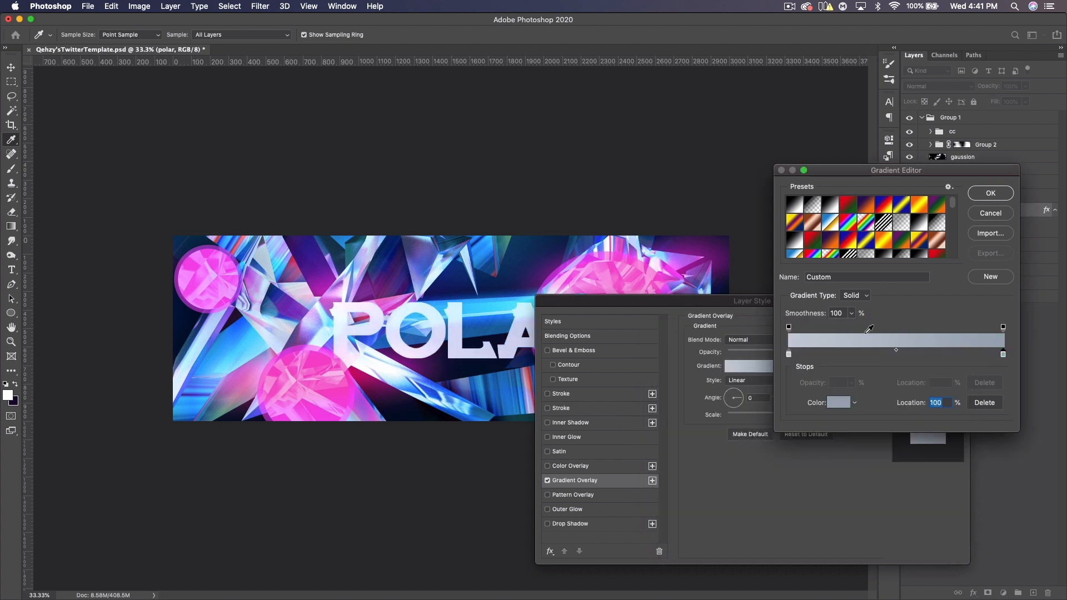
left_click(991, 194)
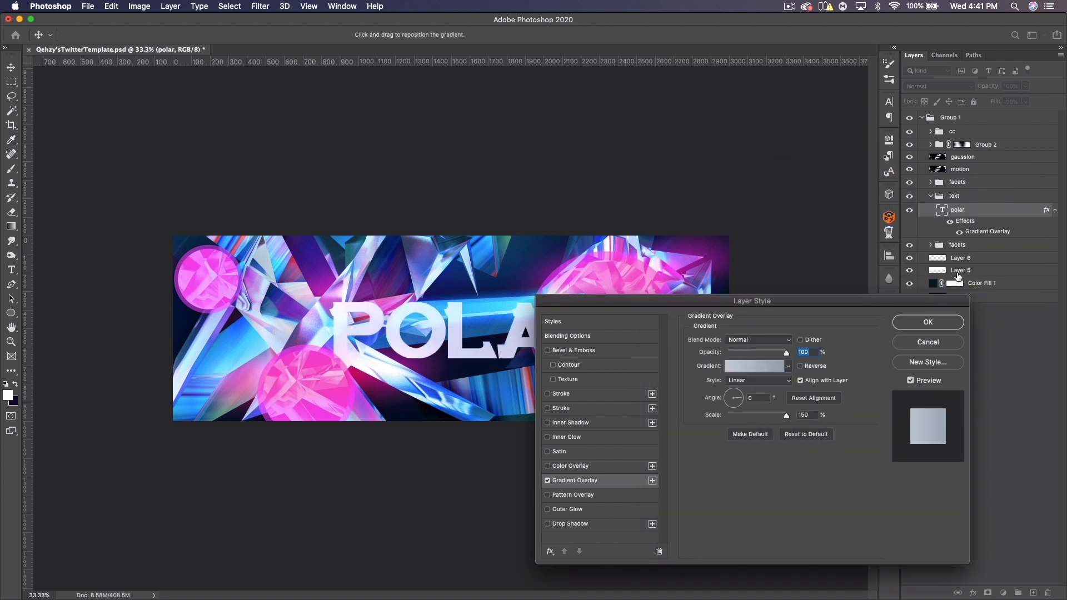
left_click(934, 324)
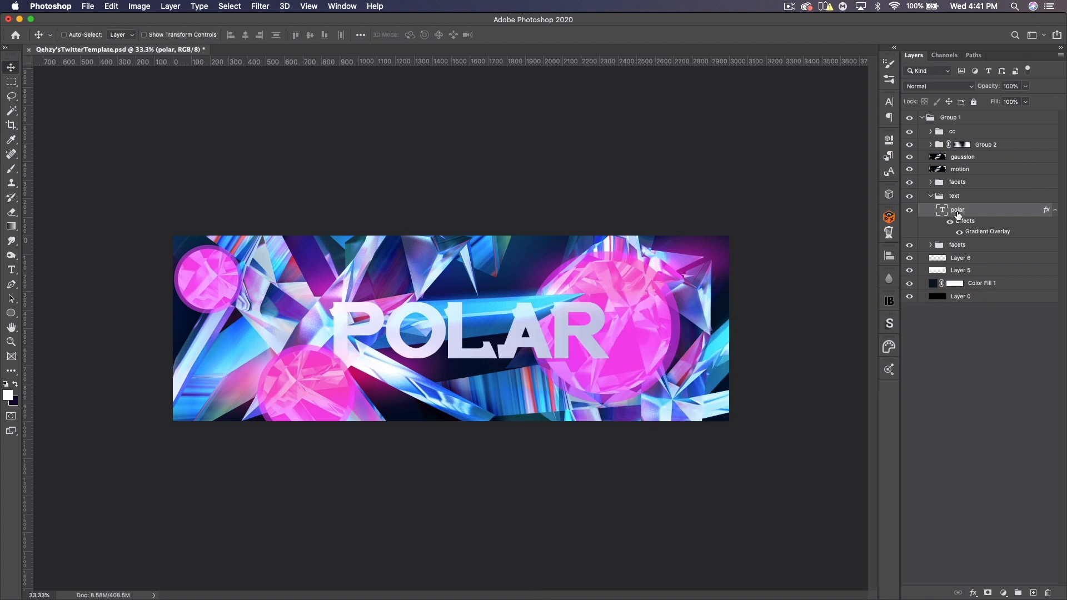
- Duplicate the Facet group inside the lower facets group
left_click(931, 183)
left_click(932, 183)
left_click(930, 245)
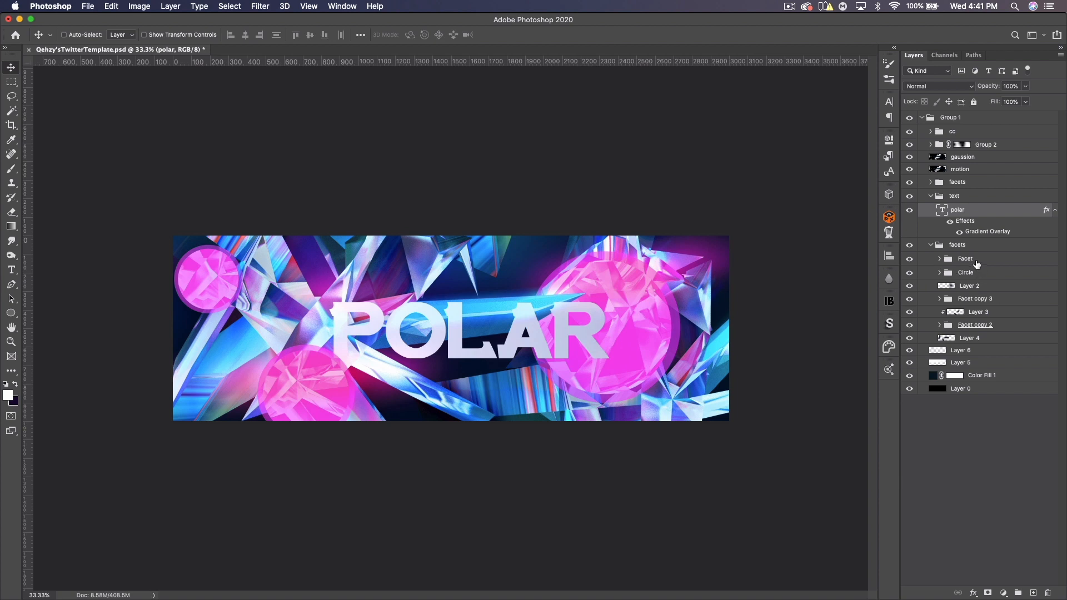
left_click(974, 261)
key("super+j")
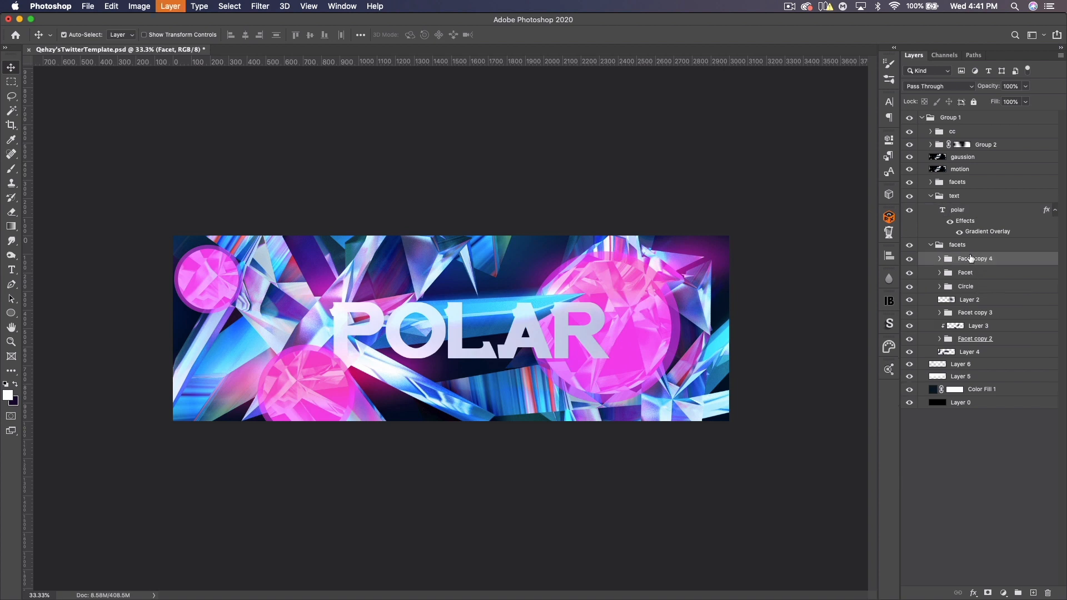
- Merge the duplicated Facet copy 4 group into one layer and move it into the text group above the polar text
key("super+e")
left_click_drag(974, 259, 968, 209)
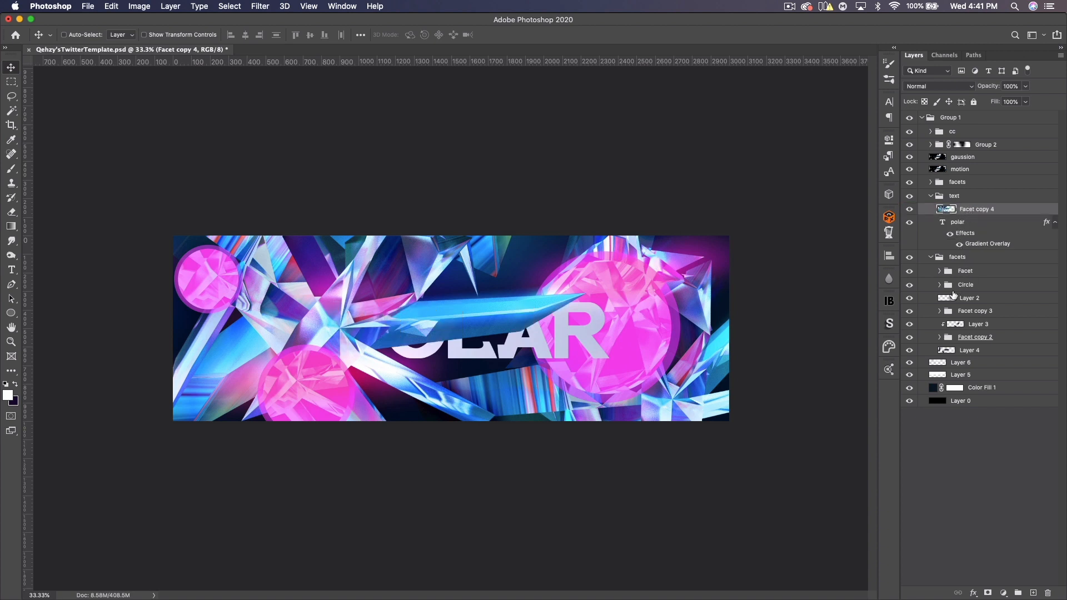
- Load the polar text's outline as a selection and add it as a layer mask on Facet copy 4
left_click(932, 258)
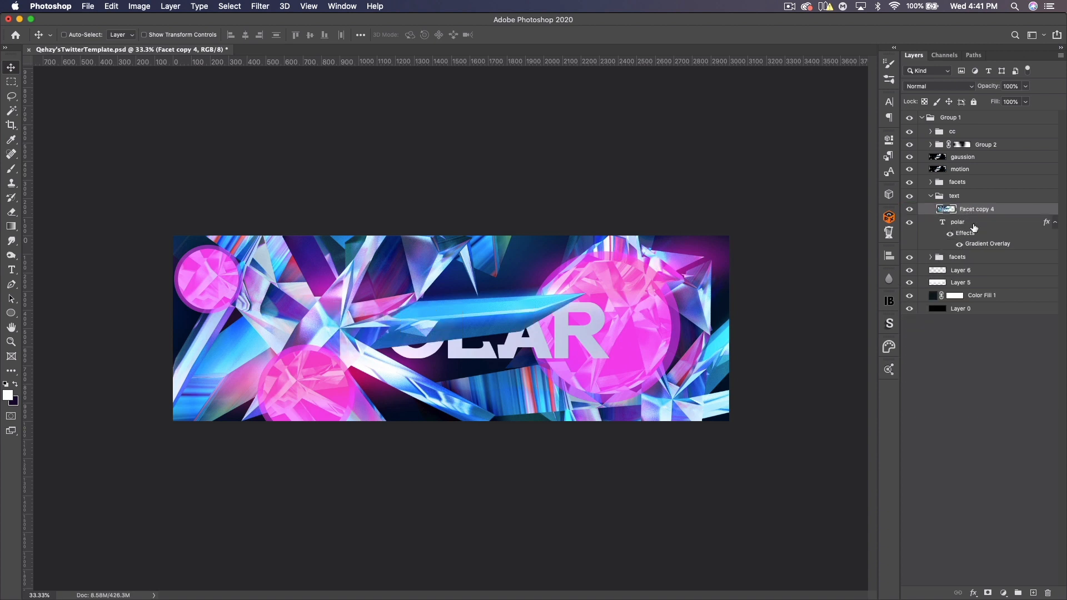
left_click(995, 215, "alt")
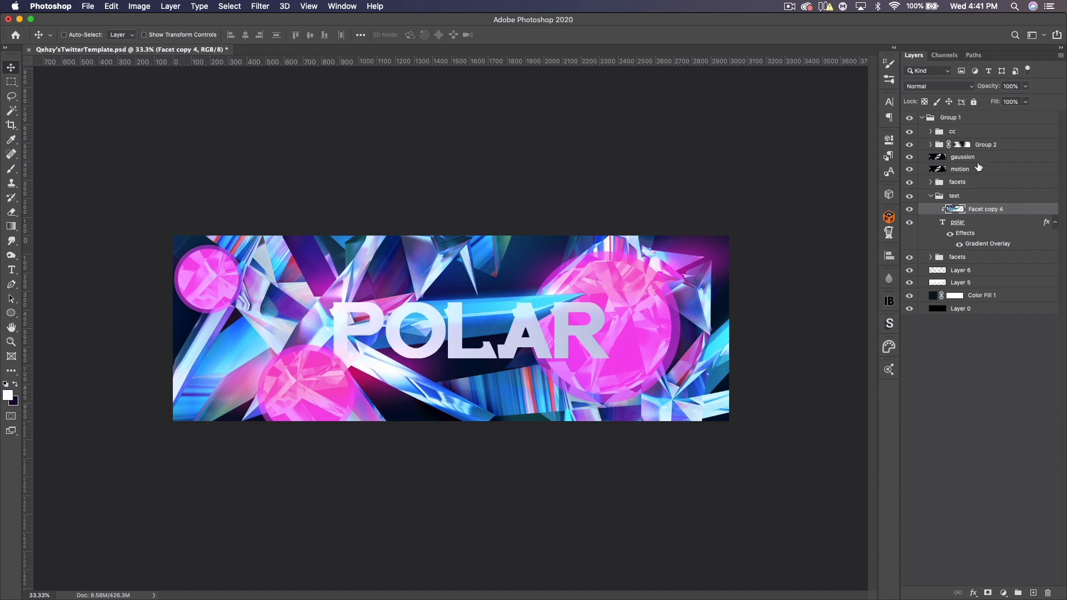
left_click(981, 215, "alt")
left_click_drag(962, 236, 943, 224)
left_click(943, 224, "super")
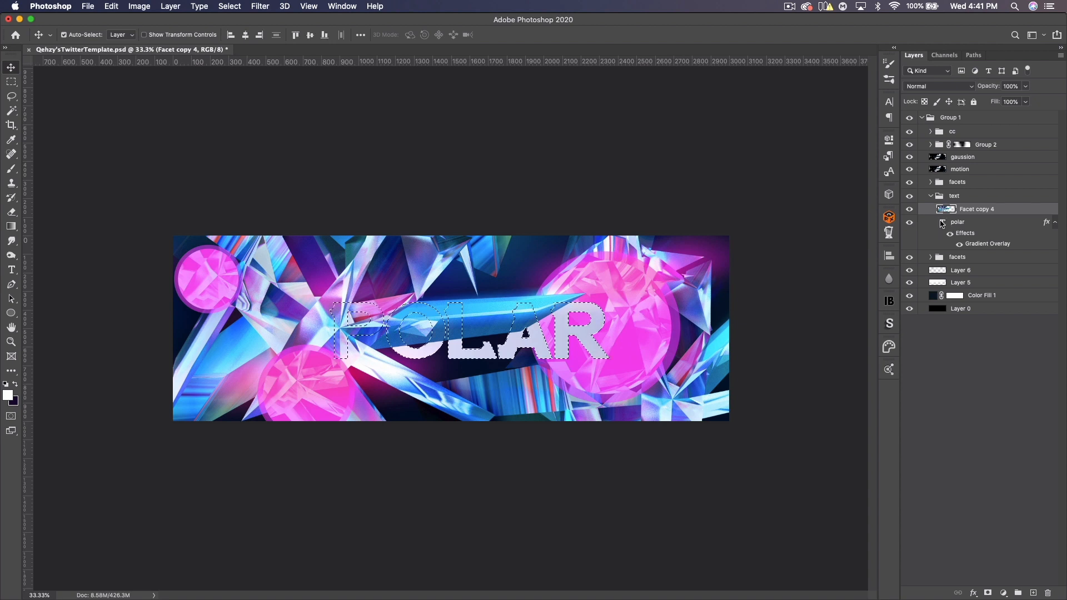
left_click(990, 593)
- Set Facet copy 4 to the Lighten blend mode with 15% opacity
left_click(947, 209)
left_click(938, 87)
left_click(934, 157)
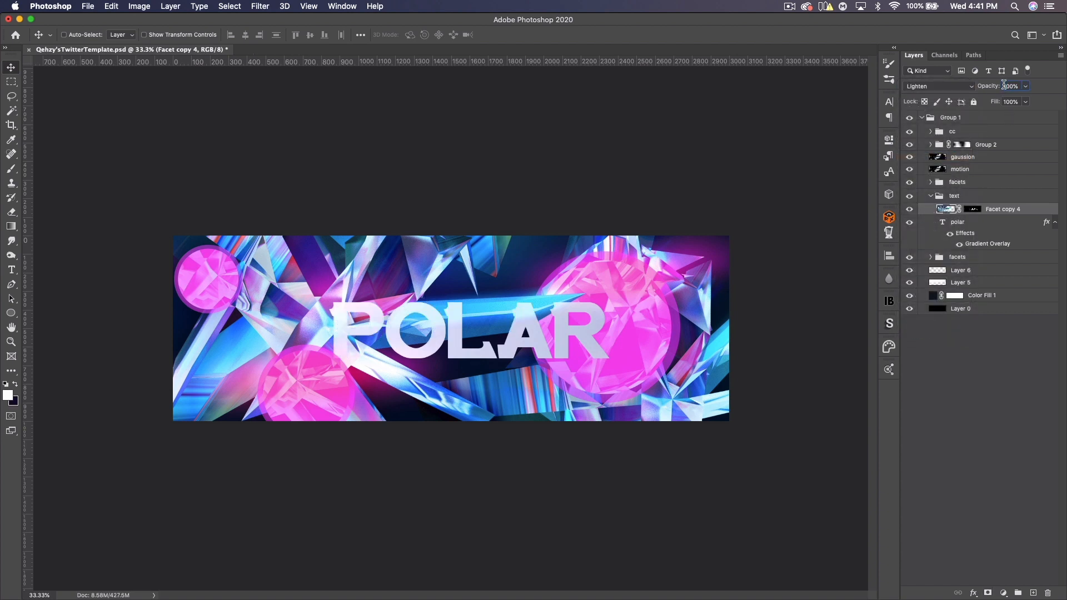
type("1")
left_click_drag(388, 319, 482, 331)
left_click_drag(988, 86, 1038, 86)
left_click_drag(416, 320, 394, 333)
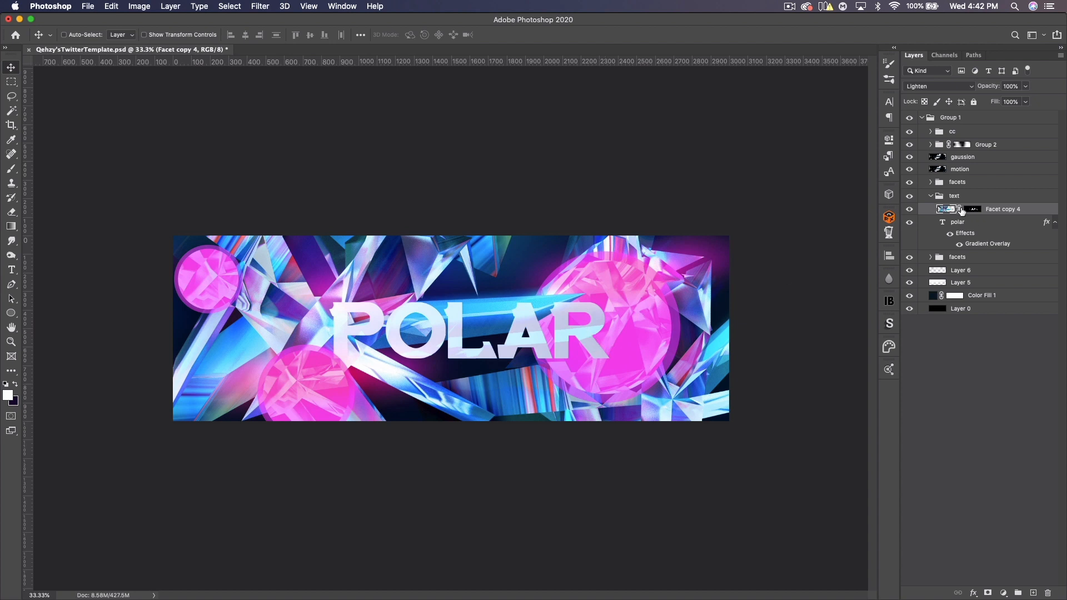
left_click(1013, 87)
type("15")
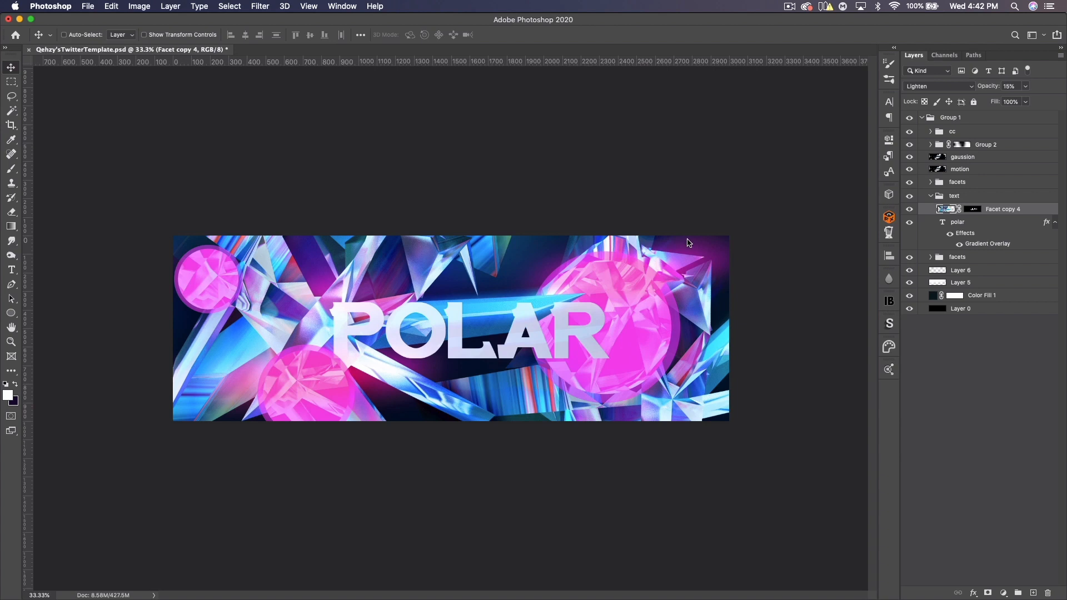
- Draw a dark purple (160331) rectangle about 1770 × 279 px across the lower half of the POLAR text
left_click(10, 314)
left_click(35, 314)
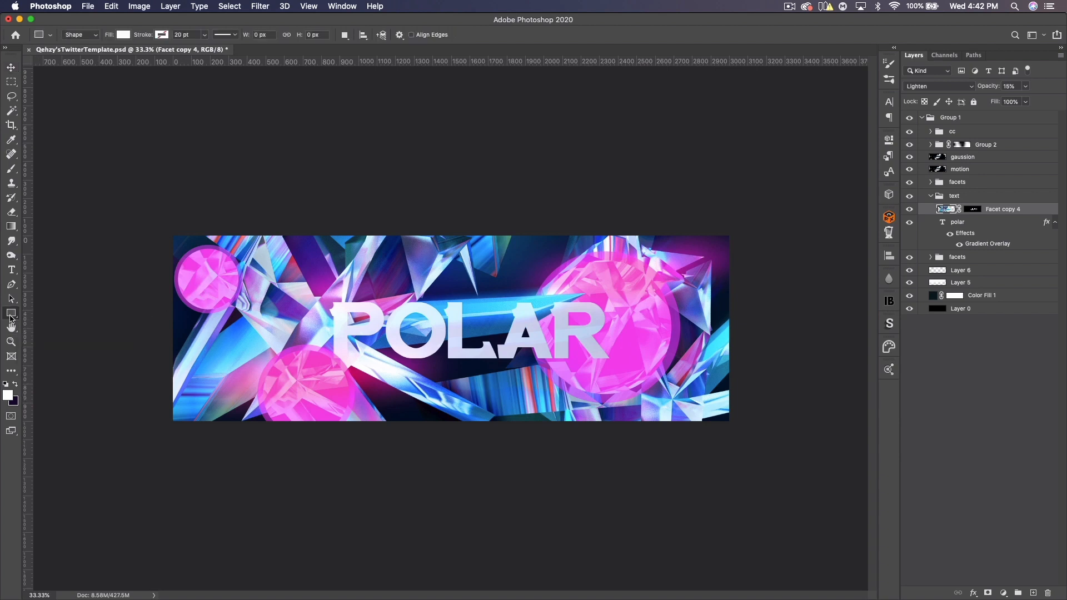
left_click(17, 386)
left_click(10, 397)
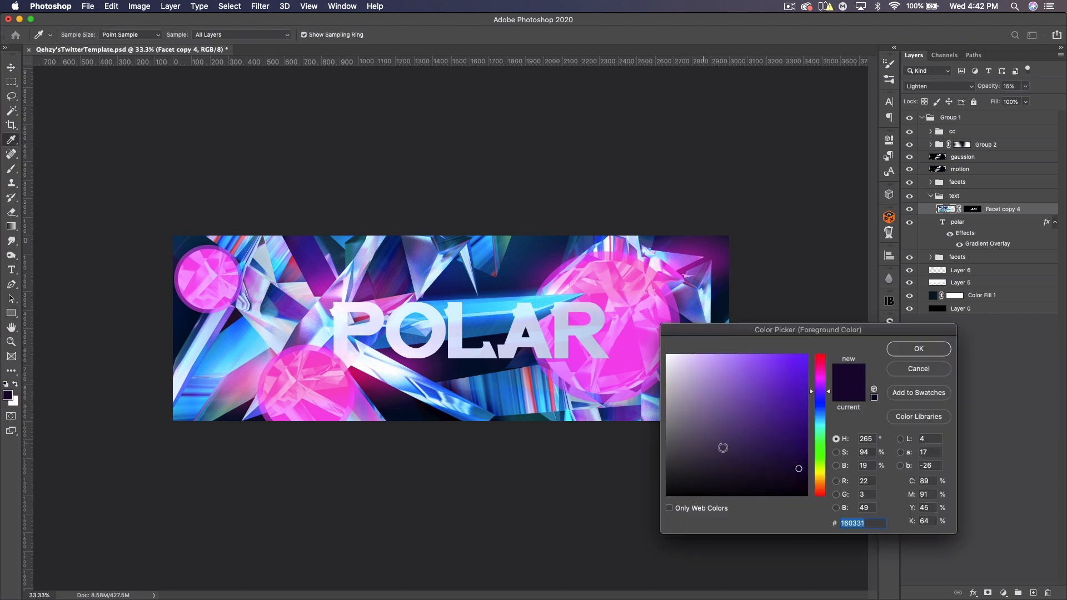
left_click(908, 349)
left_click_drag(310, 330, 640, 381)
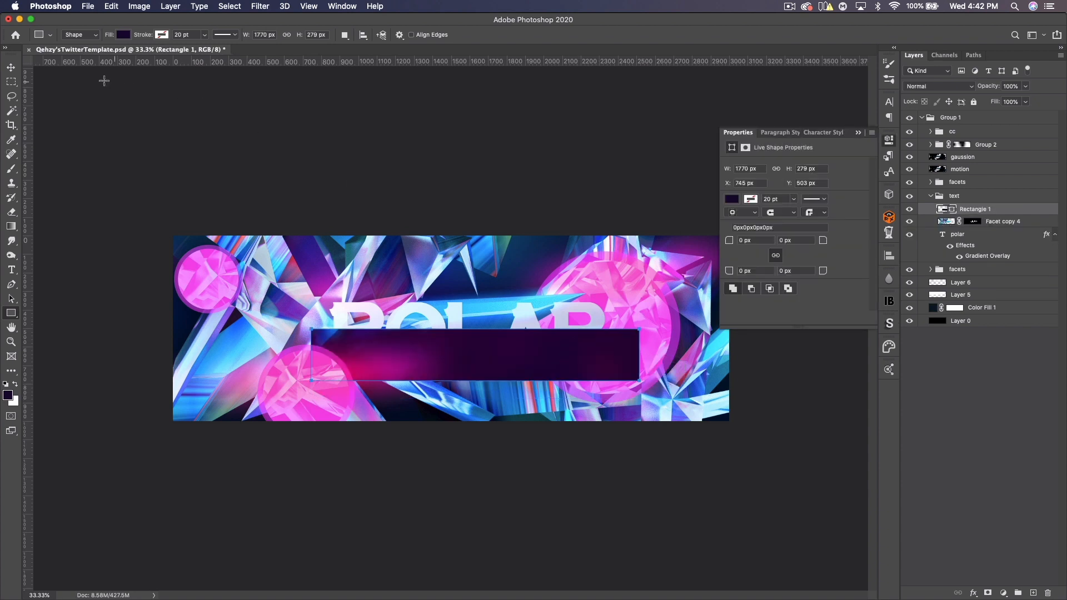
- Load the polar text selection, contract it by 6 pixels, and use it as a layer mask on the rectangle
left_click(11, 67)
left_click(858, 133)
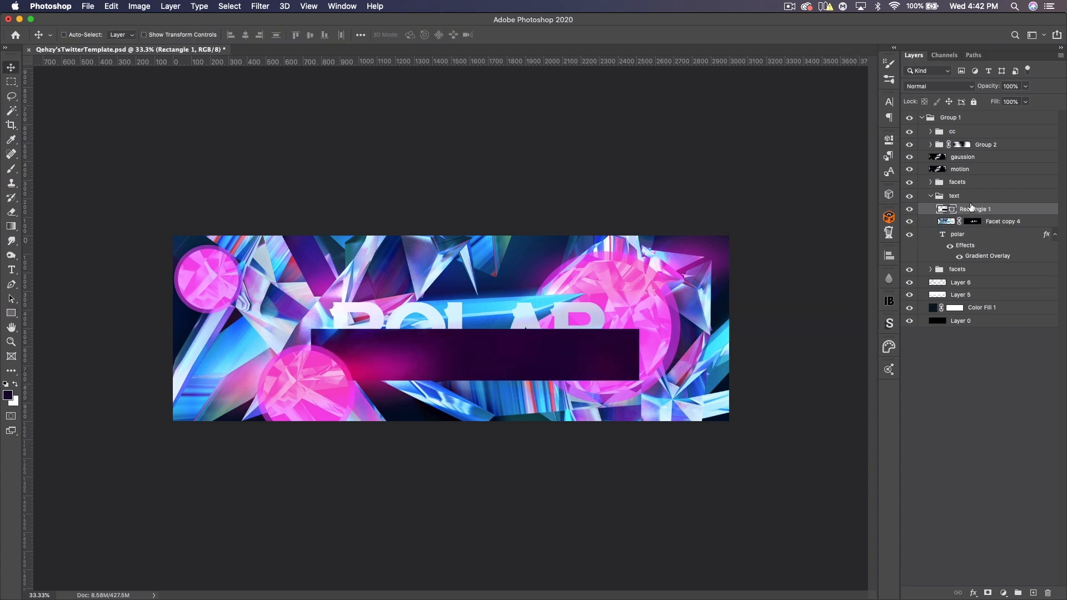
left_click(943, 236, "super")
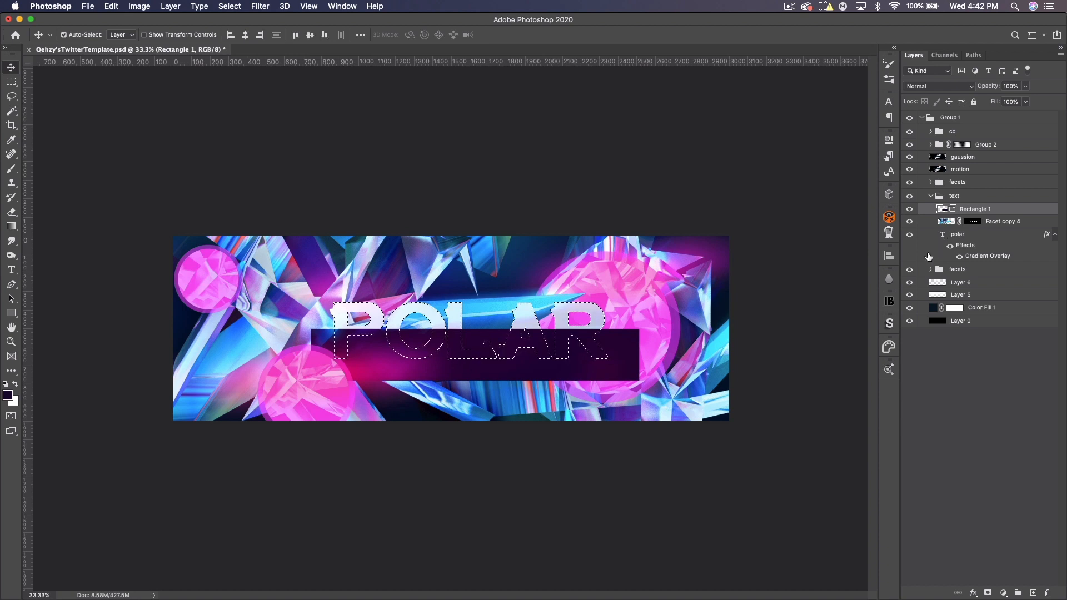
left_click(228, 5)
mouse_move(342, 166)
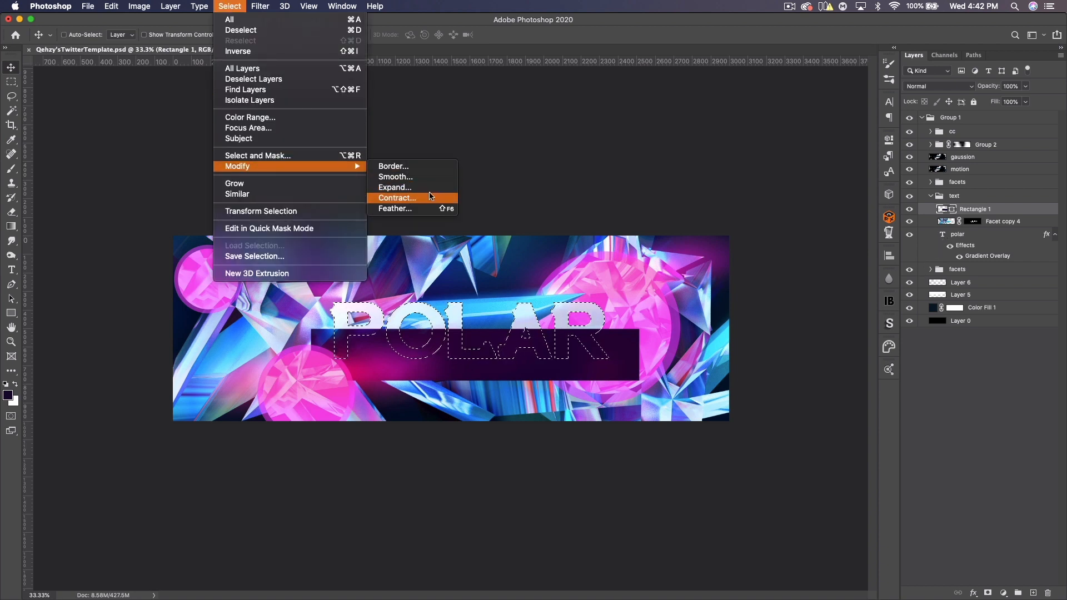
left_click(418, 201)
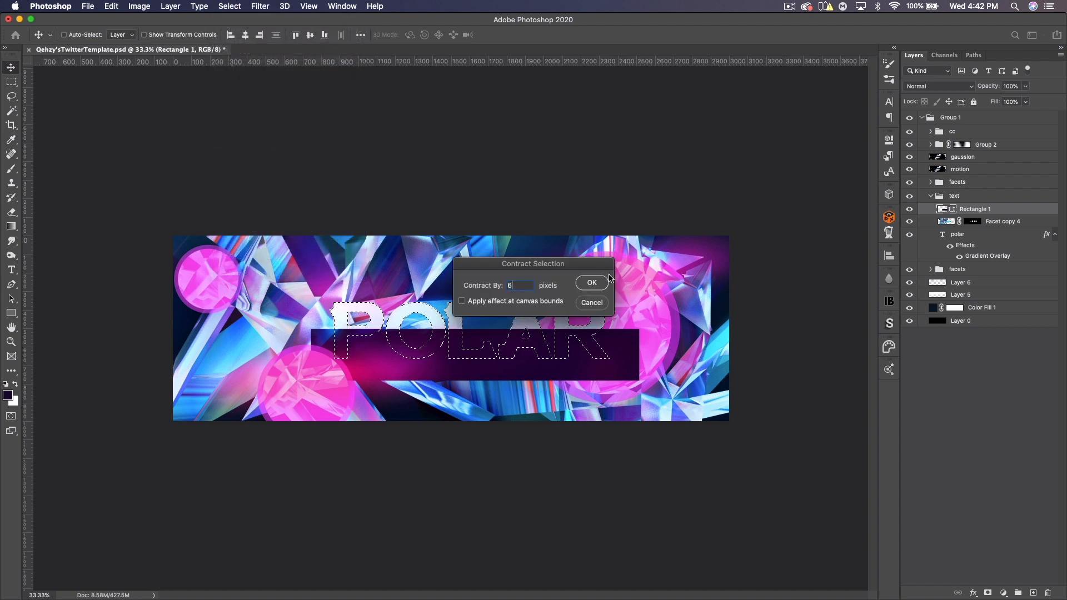
left_click(605, 283)
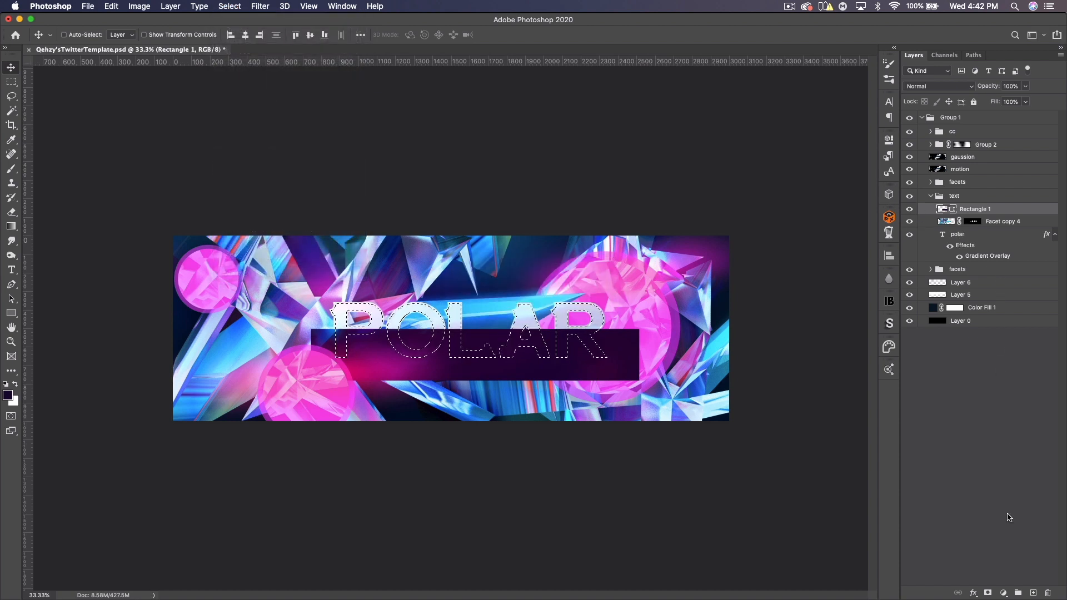
left_click(987, 593)
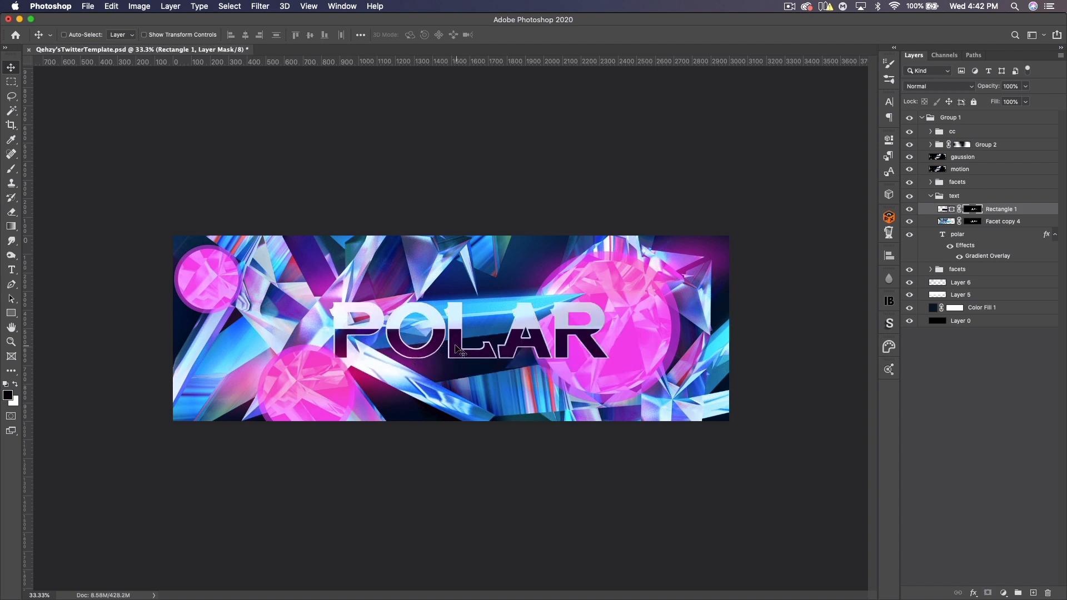
- Set the rectangle layer to the Overlay blend mode at 71% opacity
left_click(959, 86)
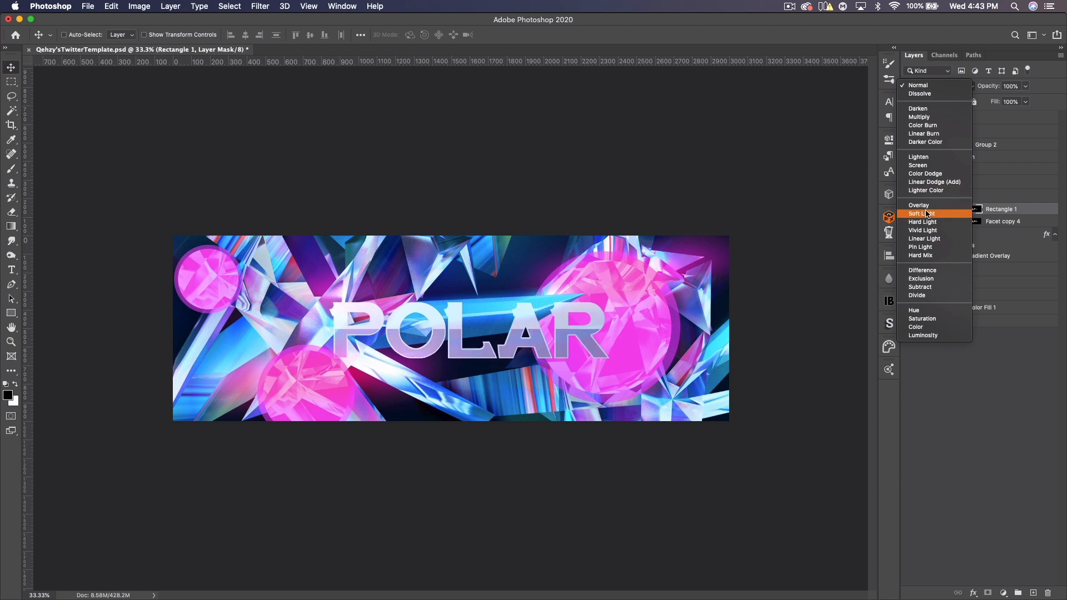
left_click(919, 208)
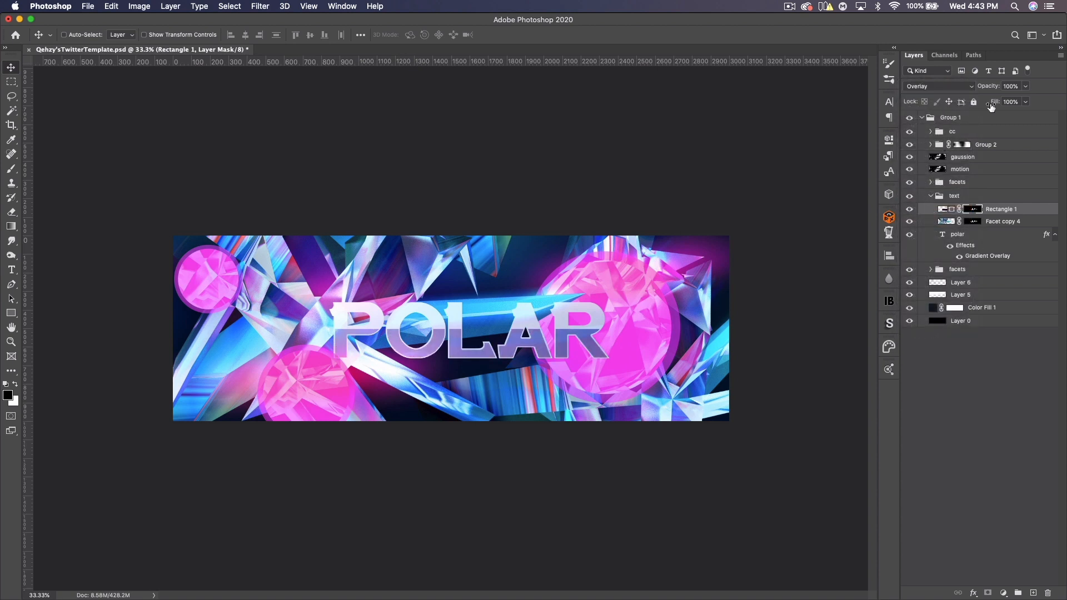
mouse_move(991, 91)
left_mouse_down()
mouse_move(961, 87)
mouse_move(974, 89)
left_mouse_up()
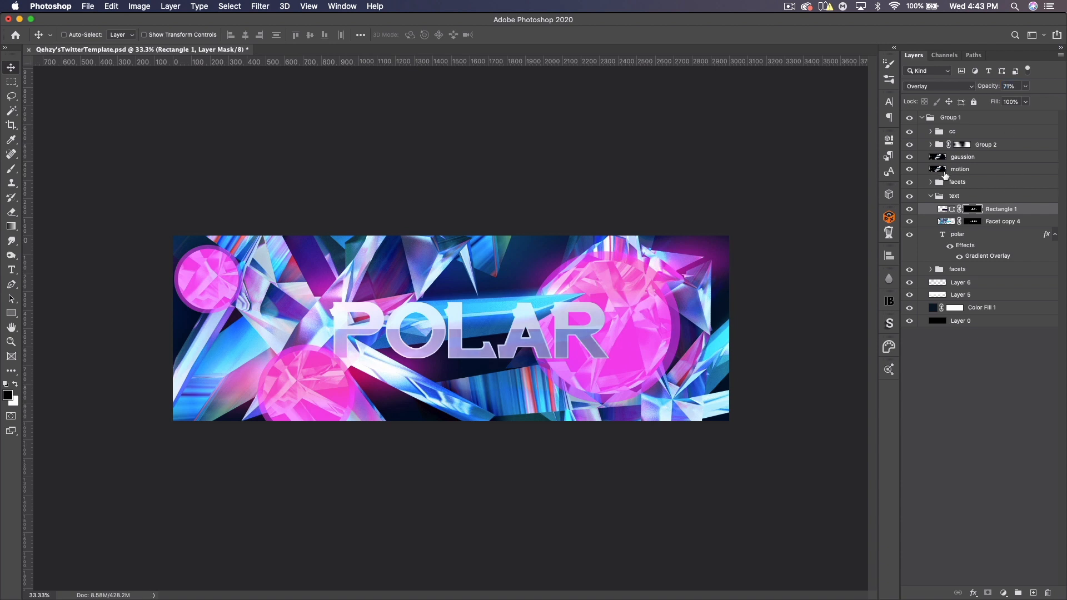
- Duplicate the polar text layer and clear the layer style from the original polar layer
left_click(991, 245)
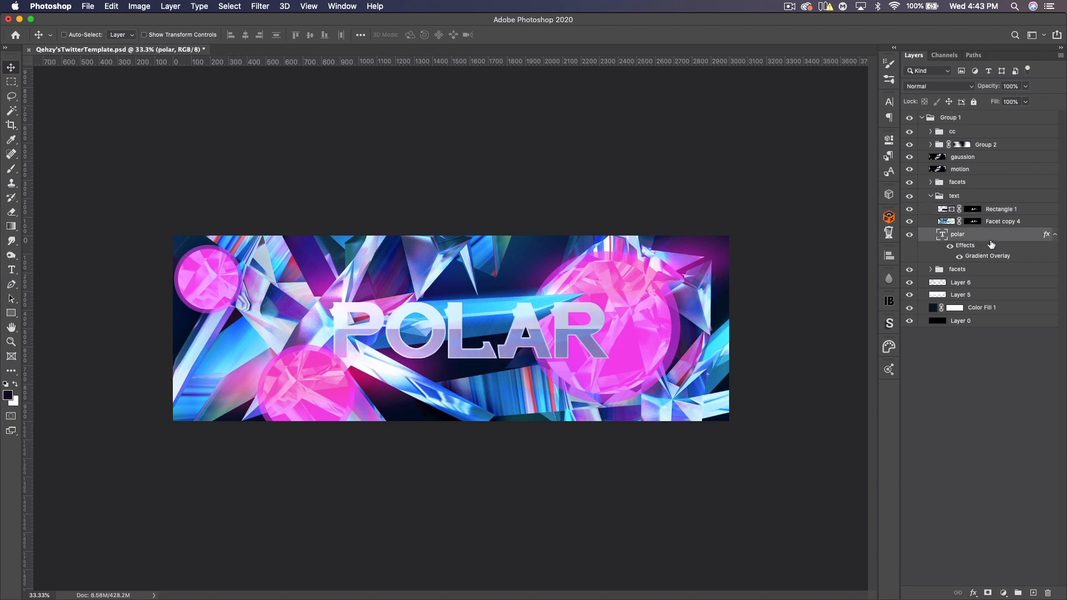
key("super+j")
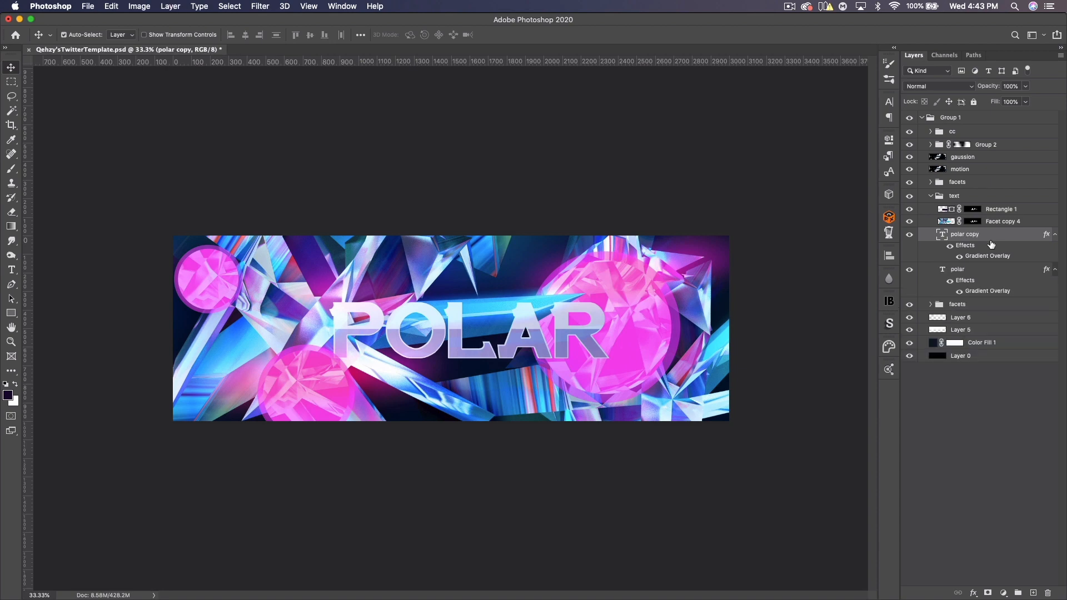
right_click(970, 272)
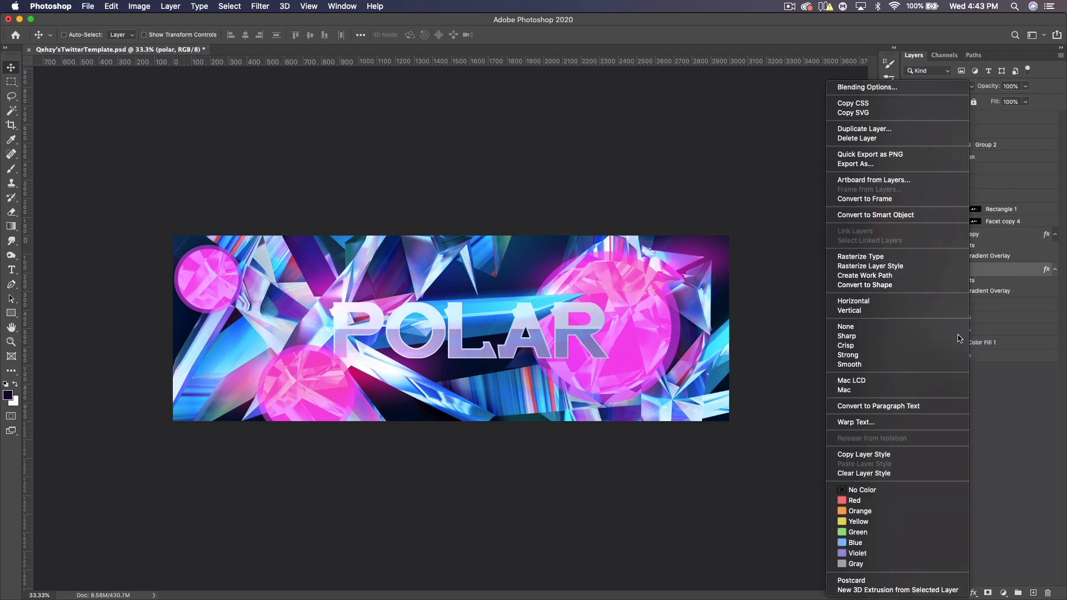
left_click(902, 471)
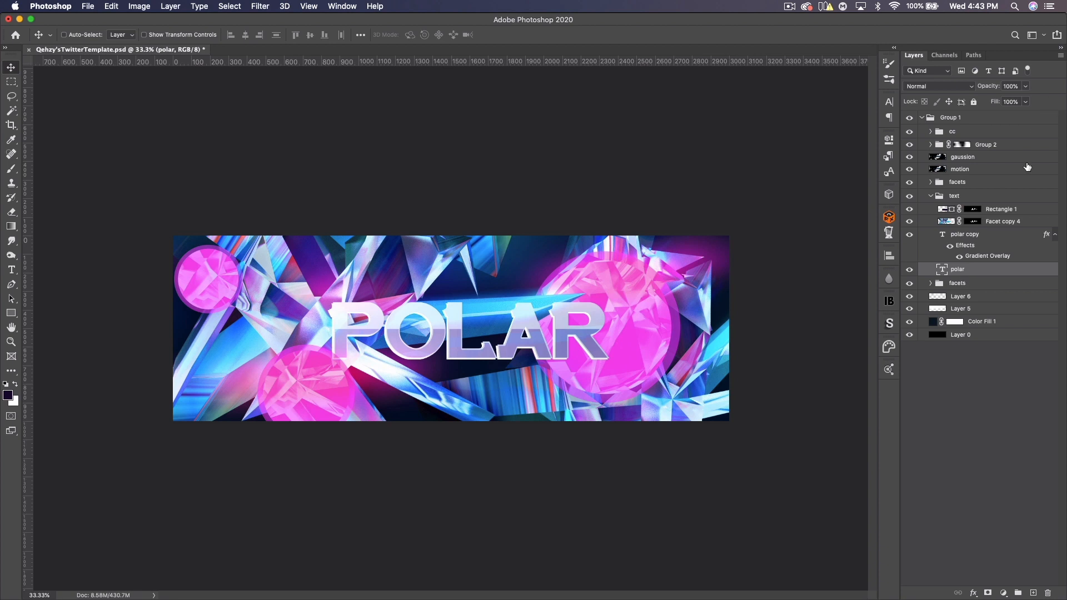
- Change the original polar text's colour to 011c4e
double_click(941, 270)
left_click(453, 35)
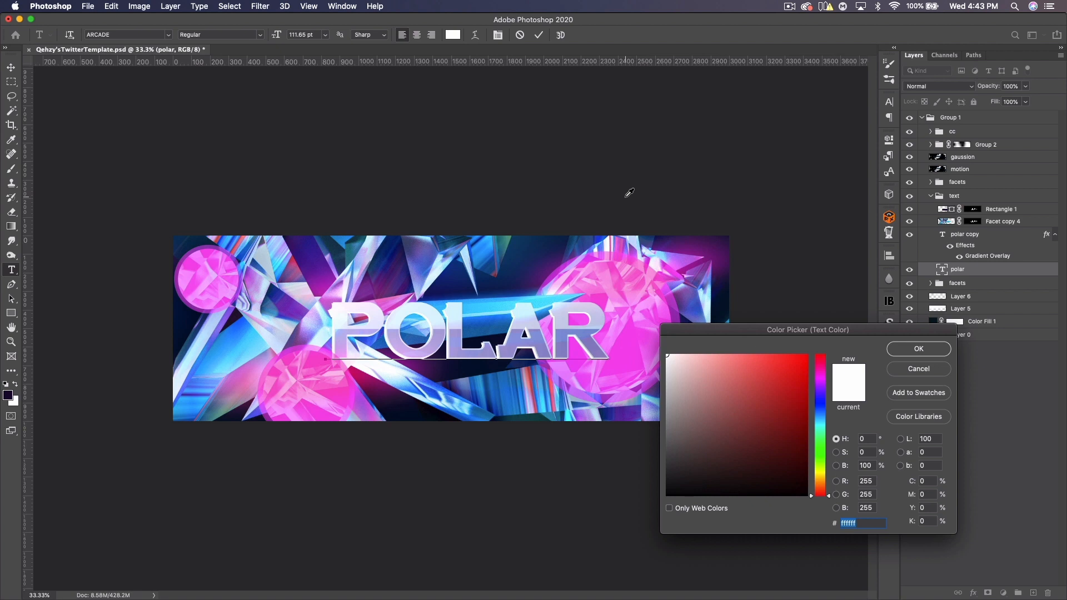
type("01")
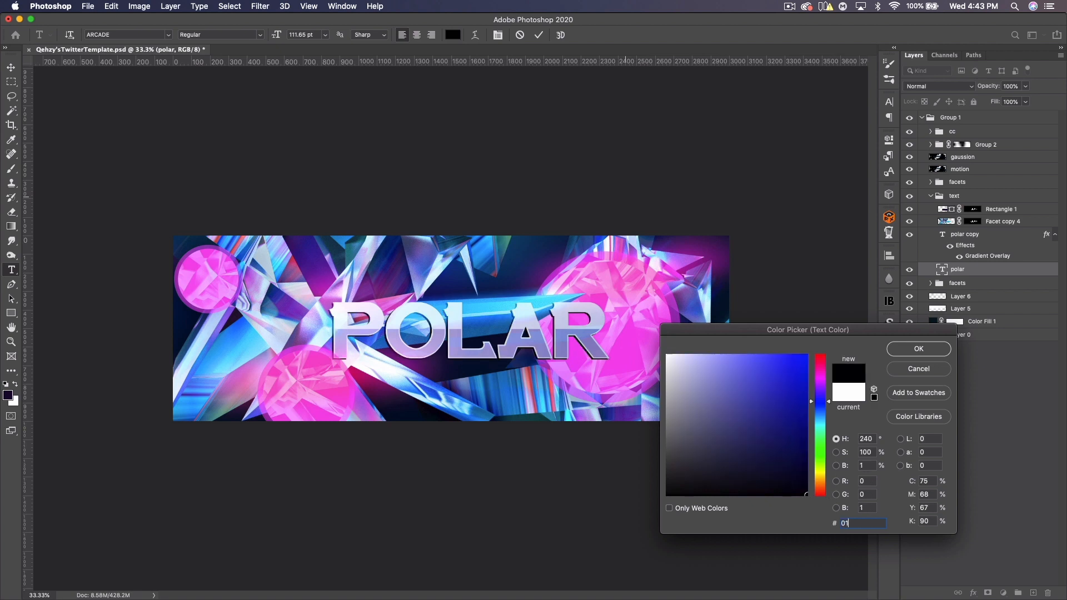
type("1c4")
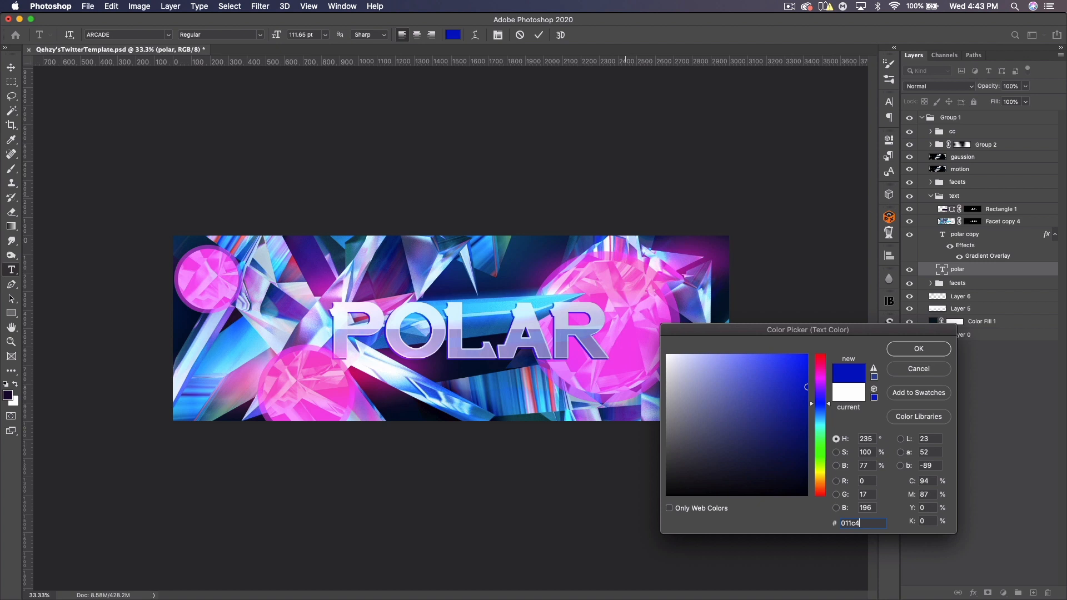
type("e")
left_click(919, 350)
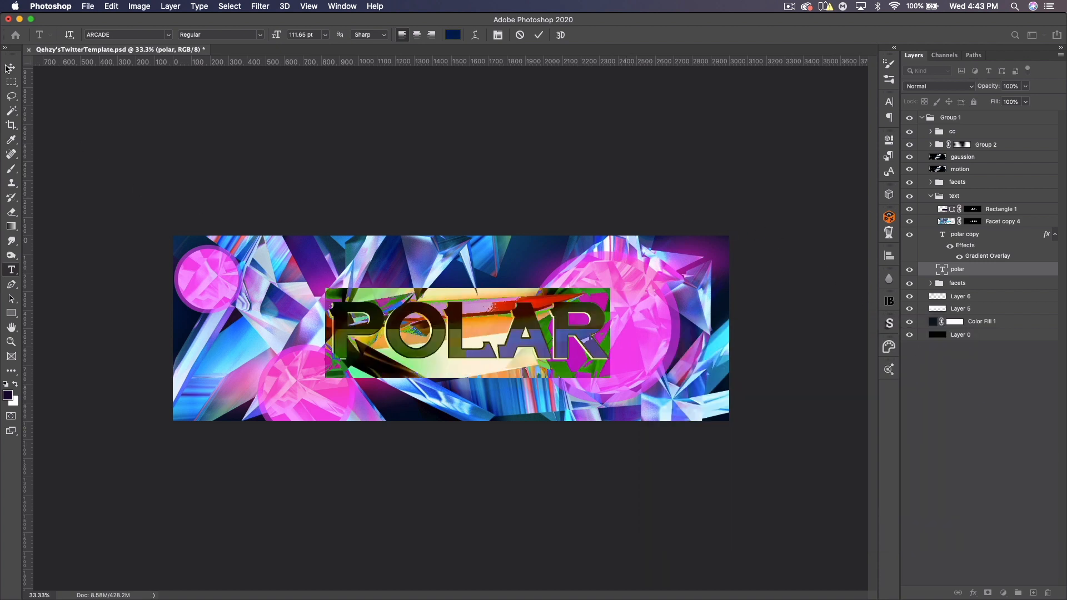
left_click(10, 67)
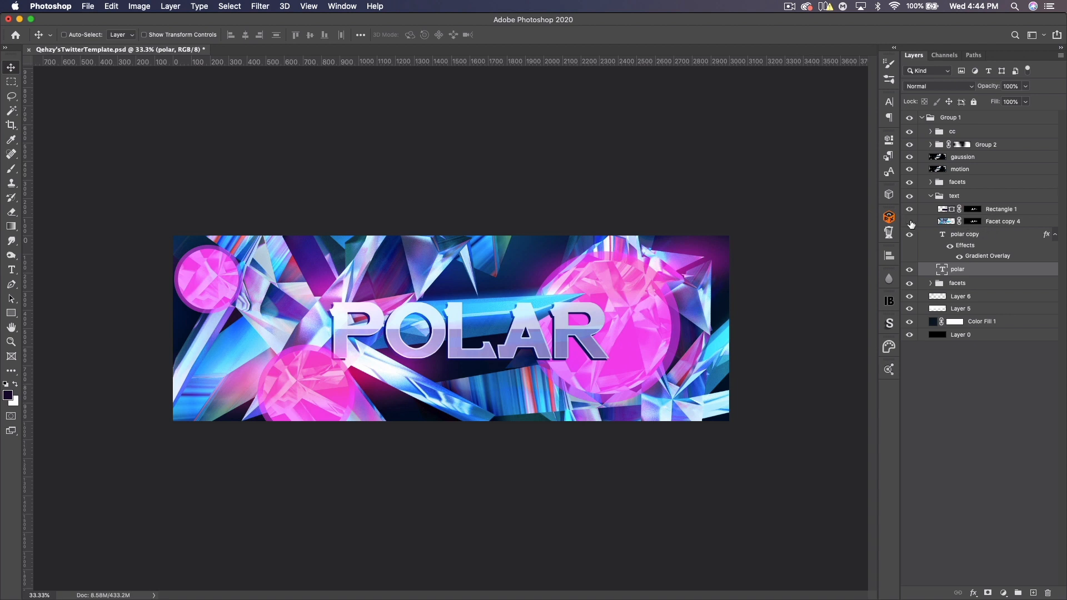
- Duplicate Facet copy 4 and move the copy directly above the original polar text layer
left_click(947, 222)
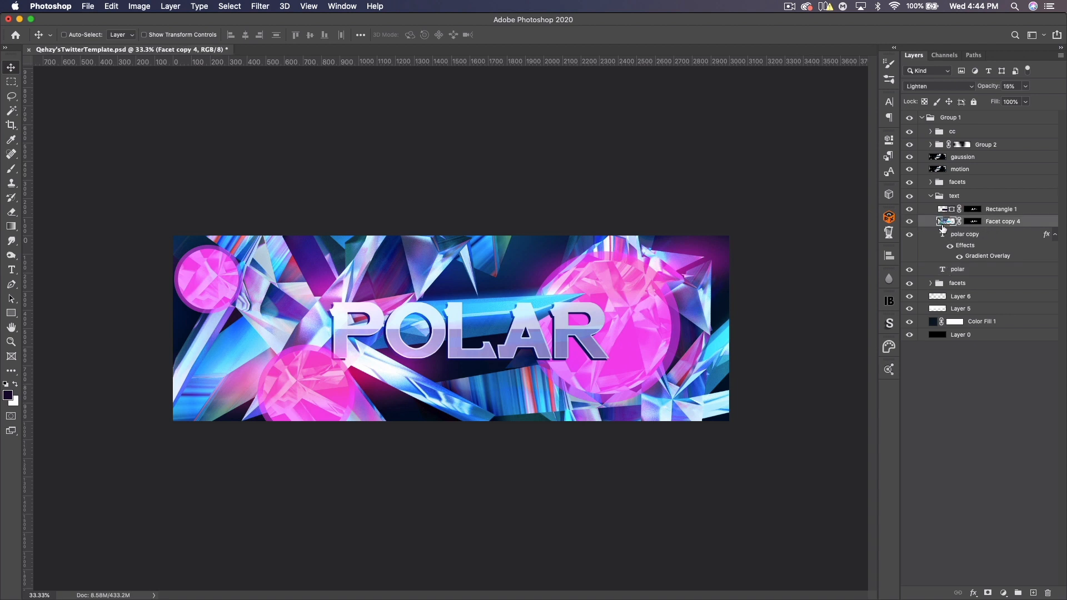
key("super+j")
left_click_drag(995, 223, 980, 270)
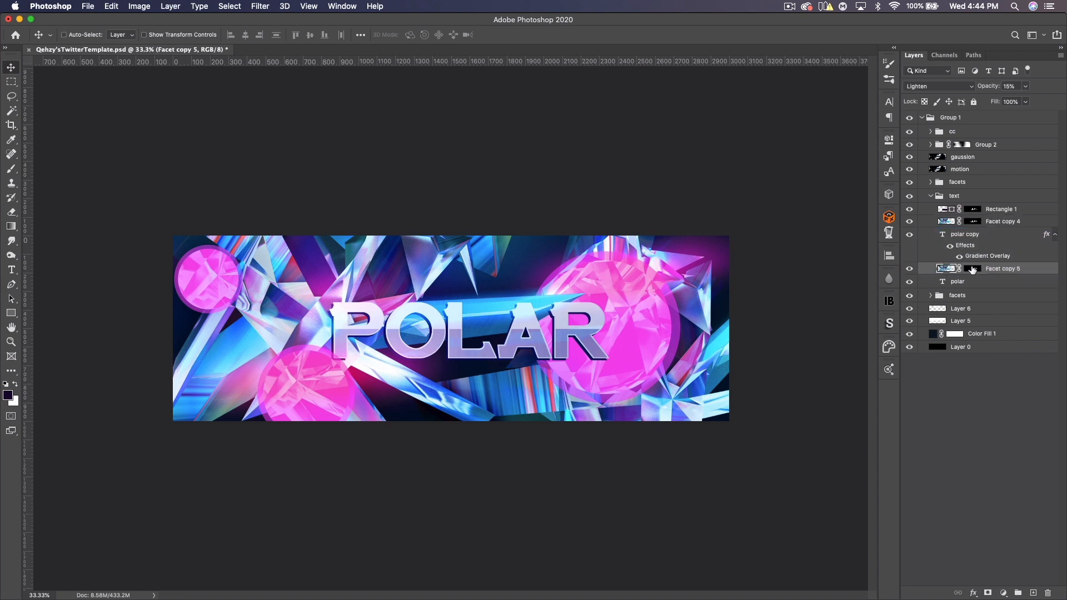
- Delete the Facet copy 5 layer mask and clip the layer to the original polar text
right_click(973, 270)
left_click(956, 288)
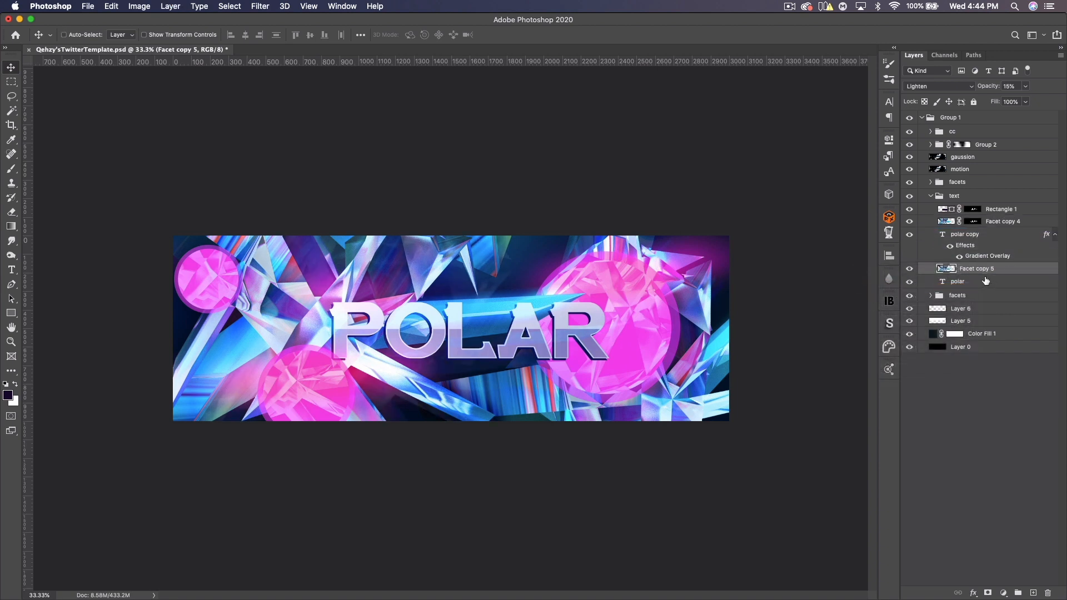
left_click(978, 271, "alt")
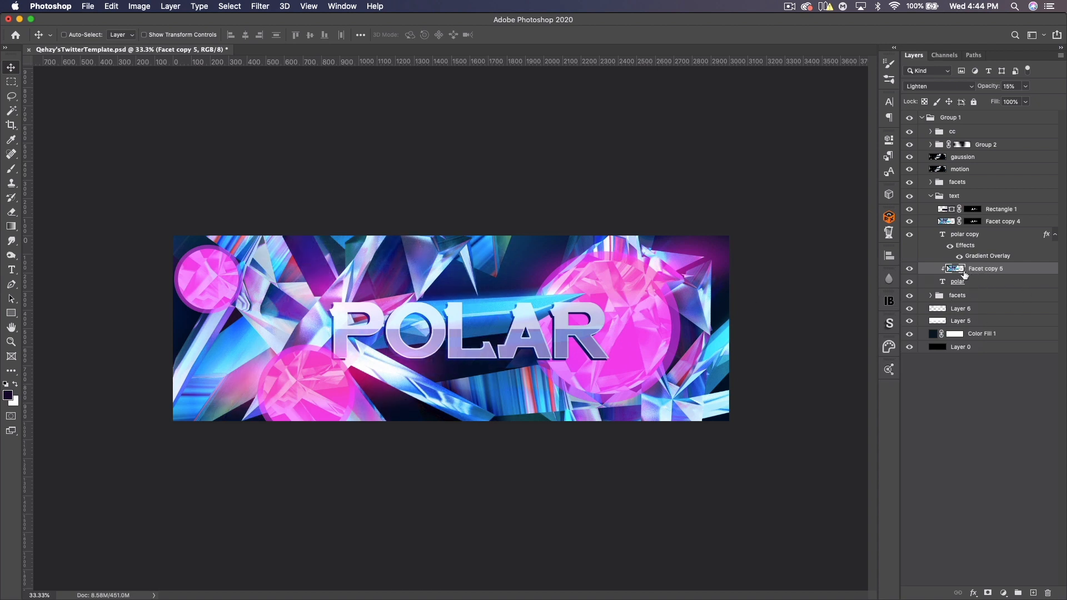
- Set Facet copy 5's opacity to 35%
left_click(994, 88)
left_click_drag(996, 89, 1005, 86)
key("super+equal")
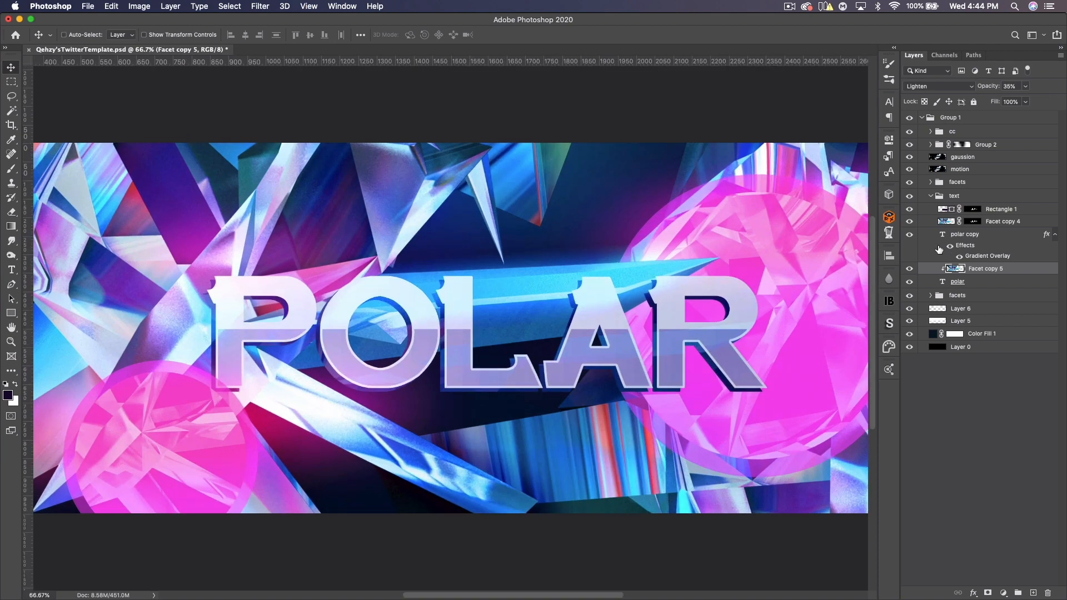
left_click(910, 270)
left_click(910, 270)
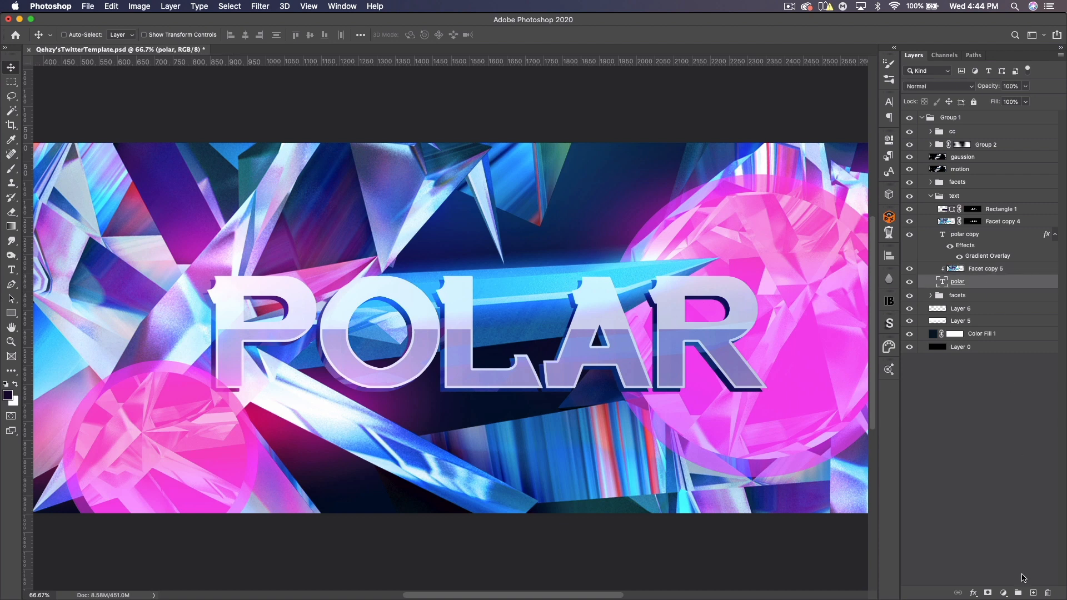
- Add a new layer above the original polar text and pick a white 1920 px texture brush
left_click(1034, 593)
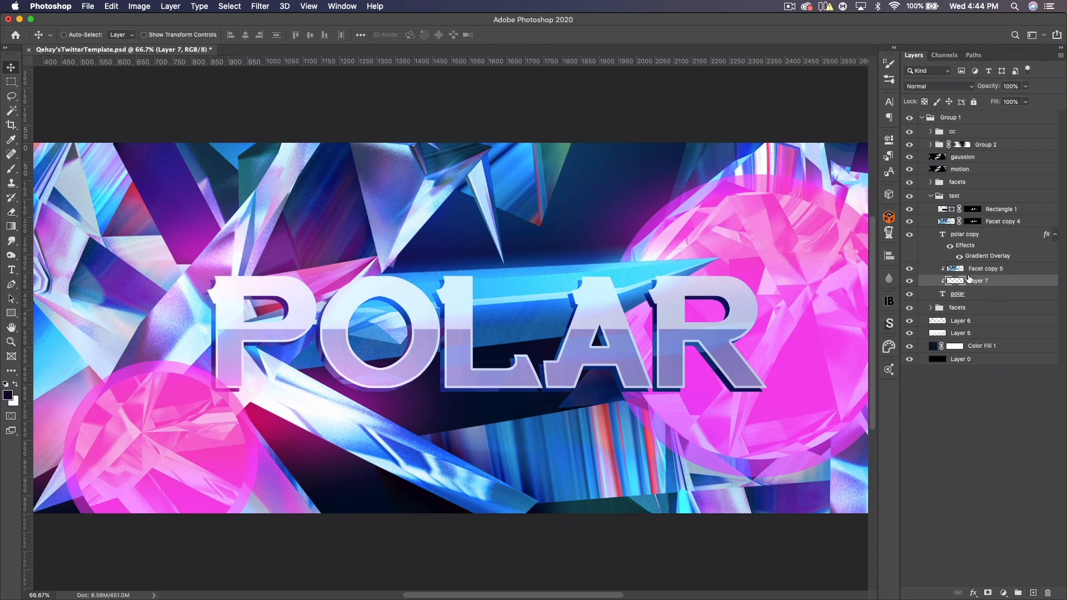
left_click(12, 168)
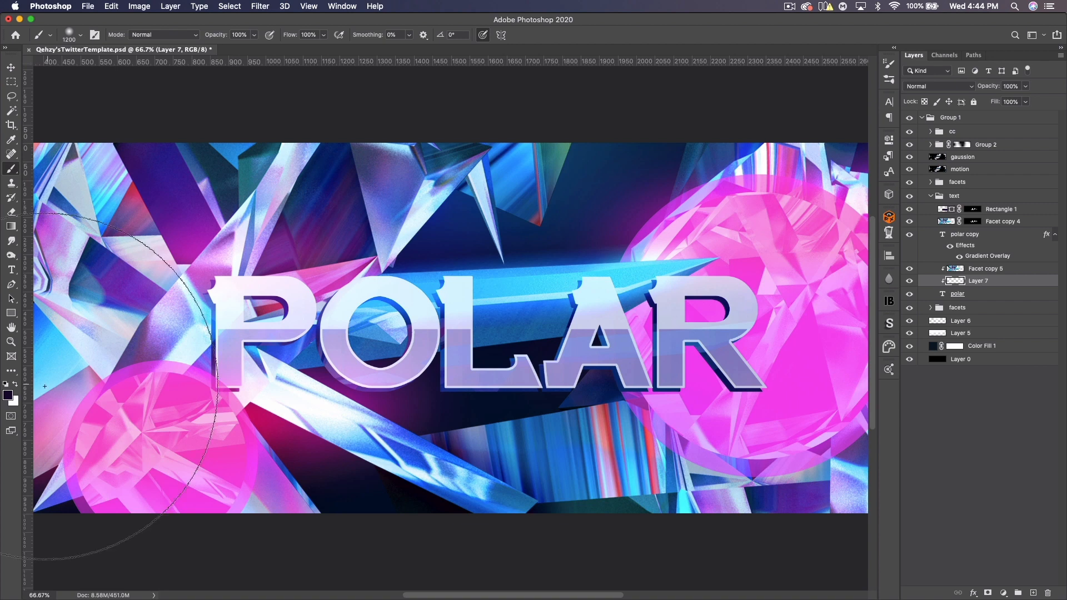
left_click(15, 385)
key("super+minus")
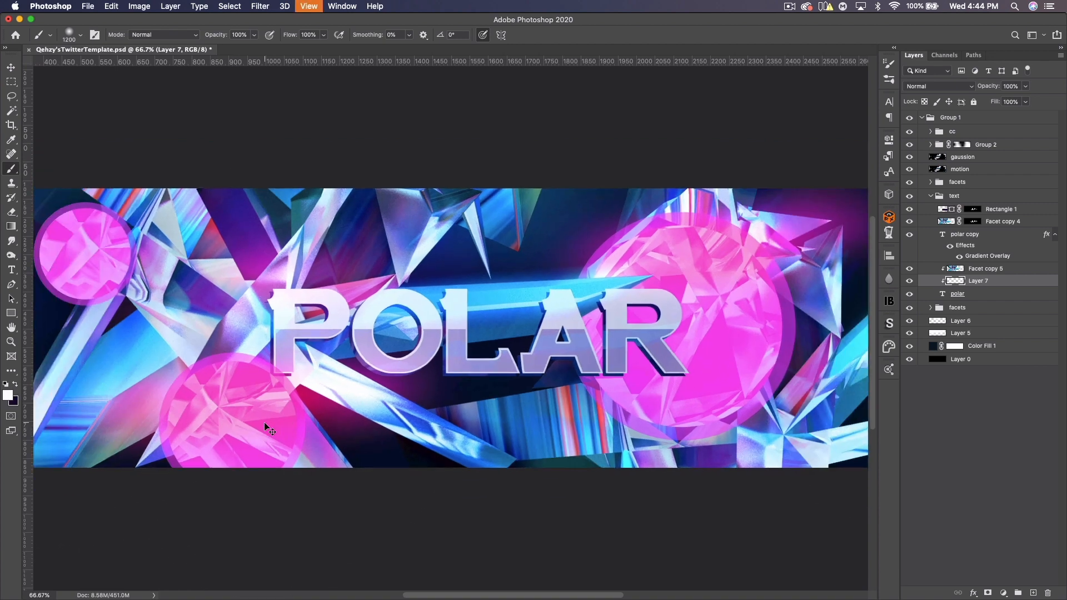
key("super+minus")
right_click(270, 431)
scroll(413, 328, "down", 3)
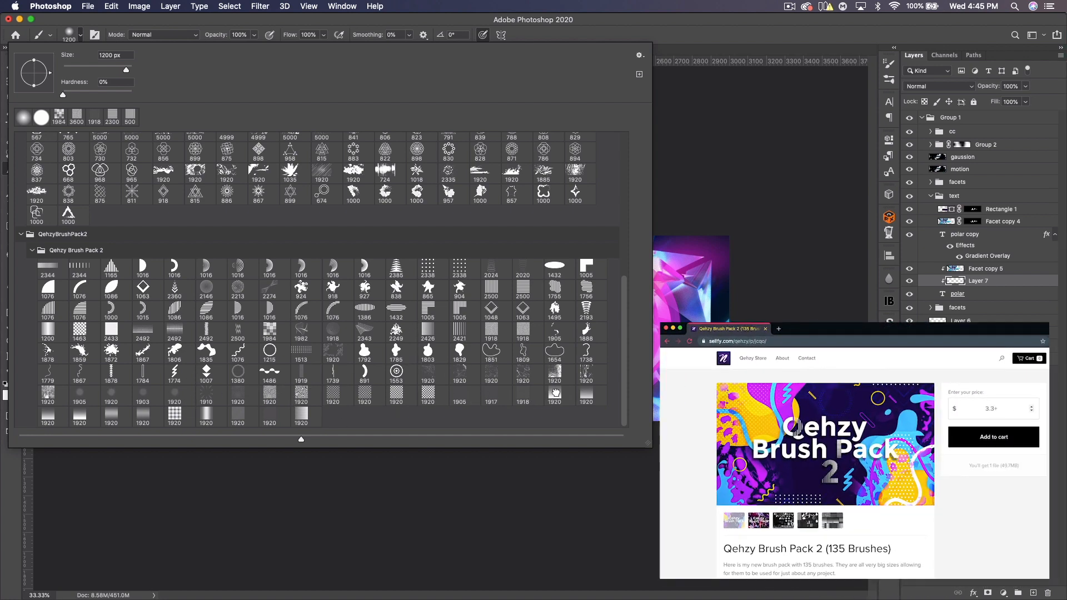
double_click(551, 393)
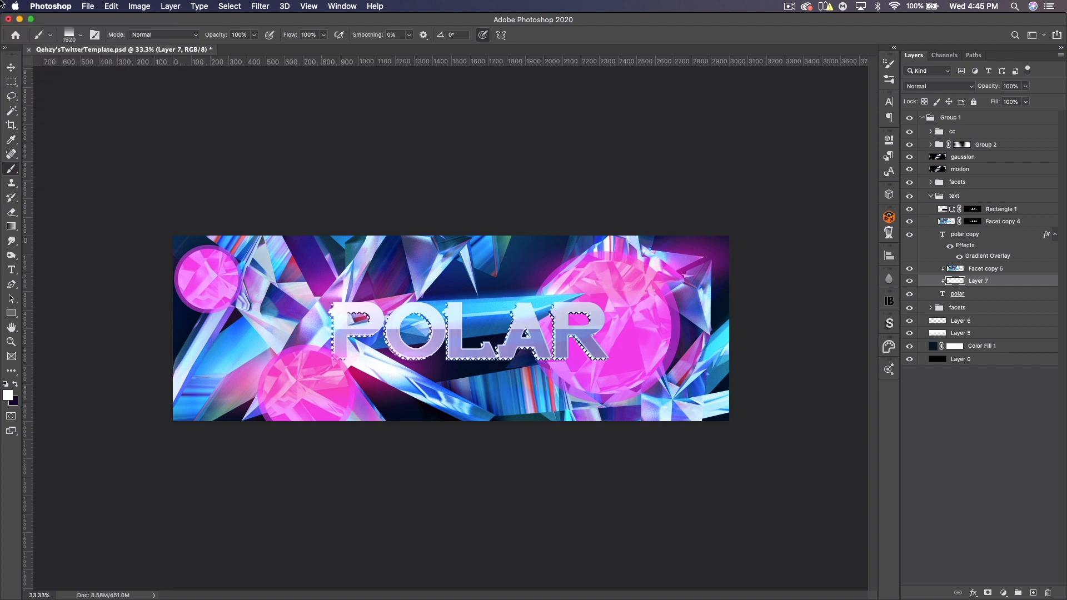
- Set the new Layer 7's blend mode to Overlay
key("v")
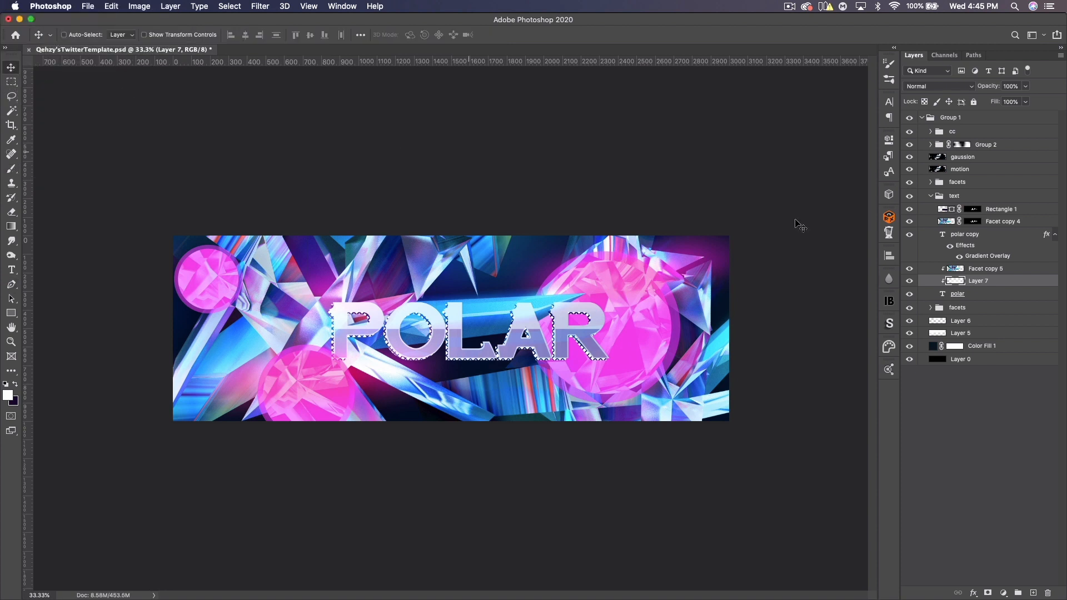
left_click(922, 87)
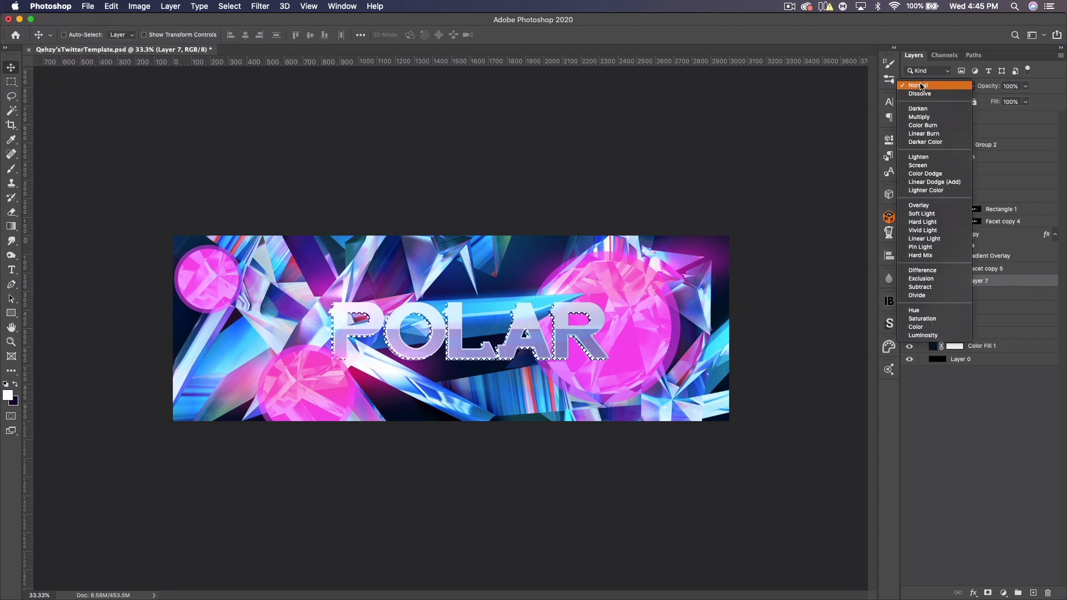
left_click(917, 206)
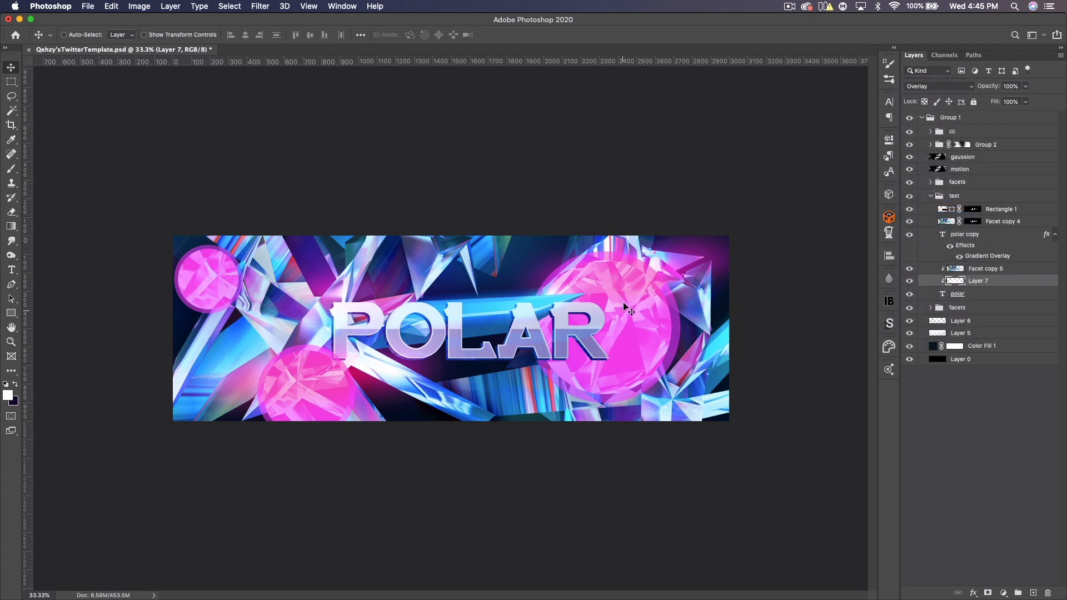
- Zoom in to inspect the layered text closely, then return to the full banner view
key("super+plus")
key("super+plus")
key("super+plus")
left_click_drag(227, 350, 335, 344)
left_click(995, 269)
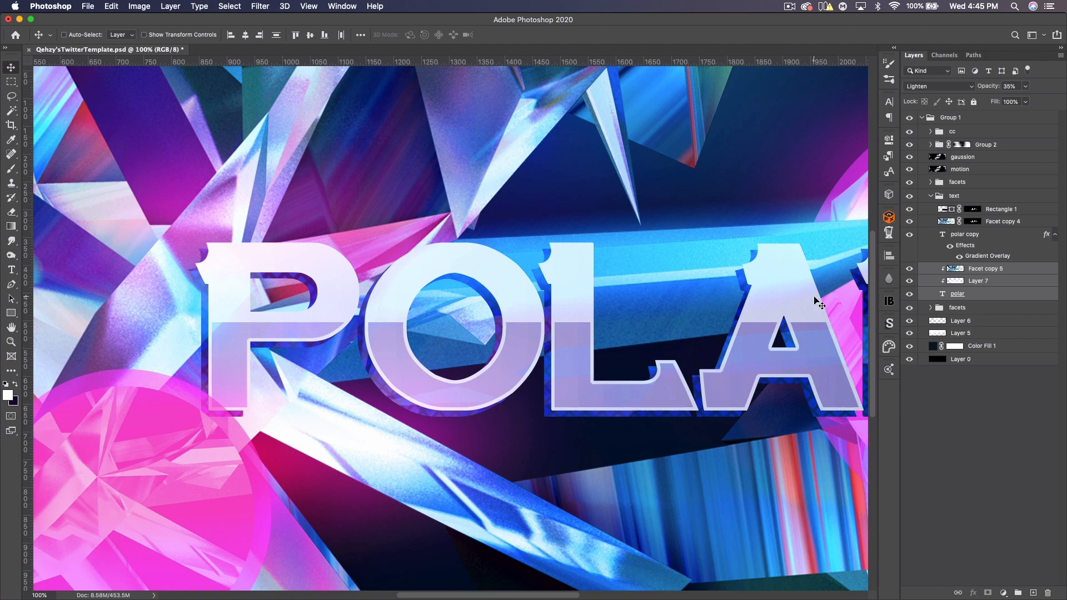
key("super+minus")
key("super+minus")
key("super+minus")
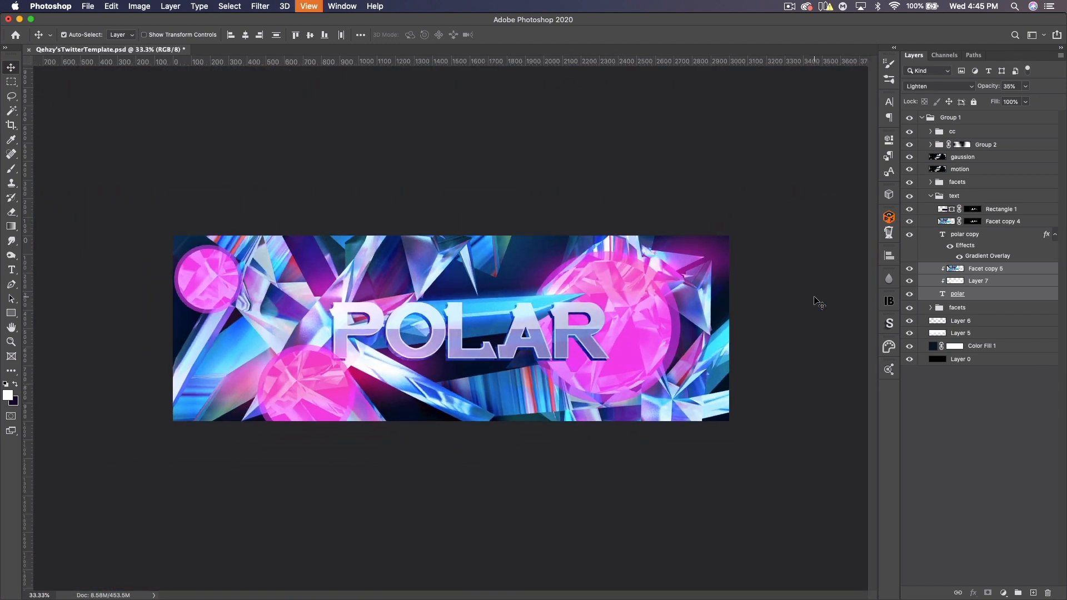
key("super+plus")
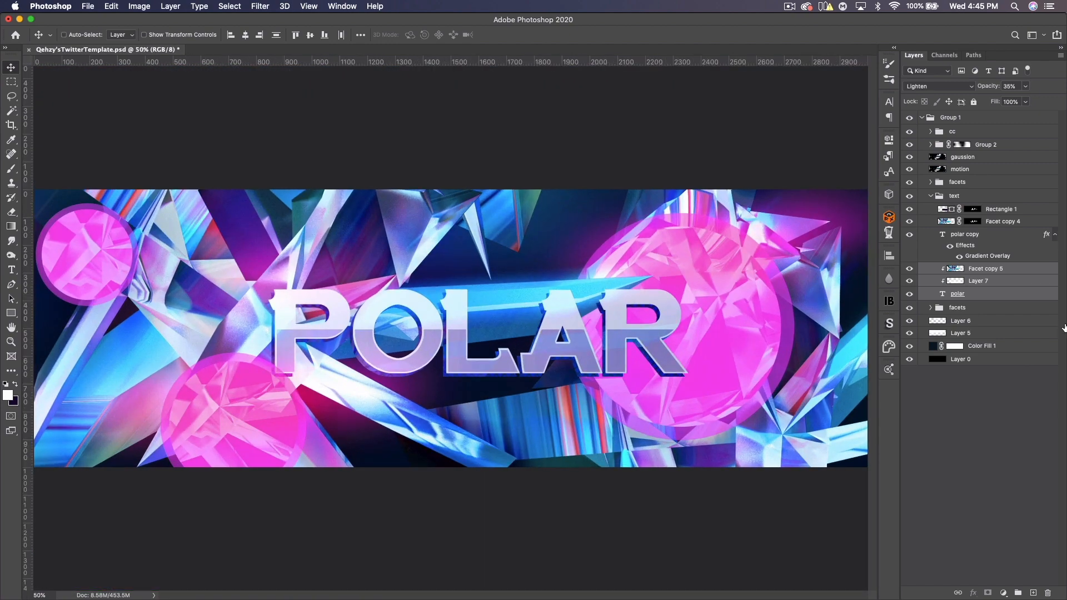
- Set Layer 7's blend mode to Normal and its opacity to 15%
left_click(970, 280)
left_click(942, 88)
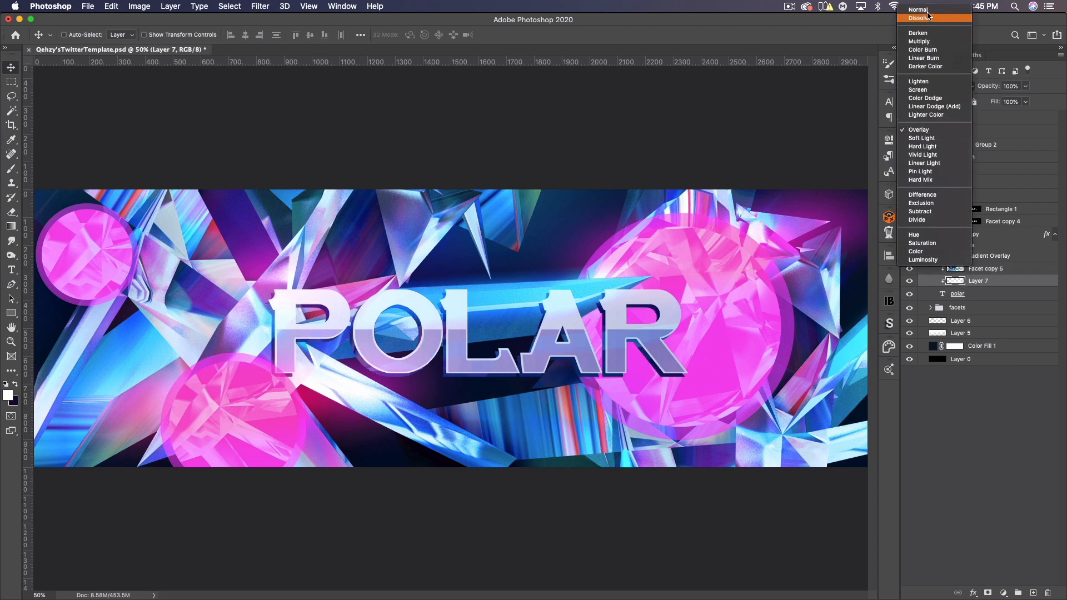
left_click(928, 10)
left_click_drag(988, 87, 970, 86)
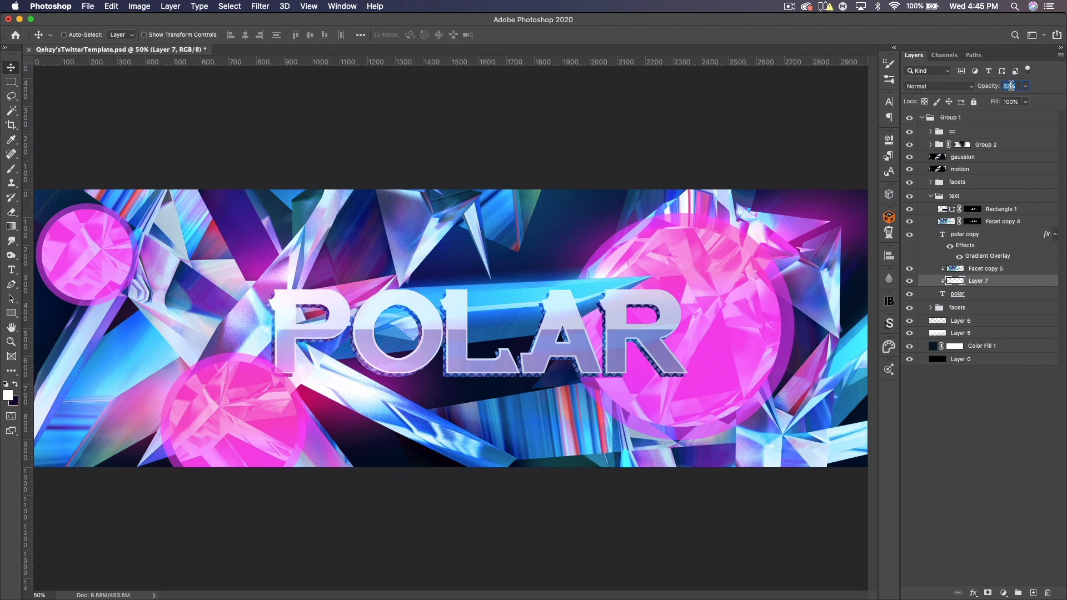
type("15")
- Duplicate the polar copy text layer, move the duplicate below the original polar text, and nudge it upward
left_click(979, 240)
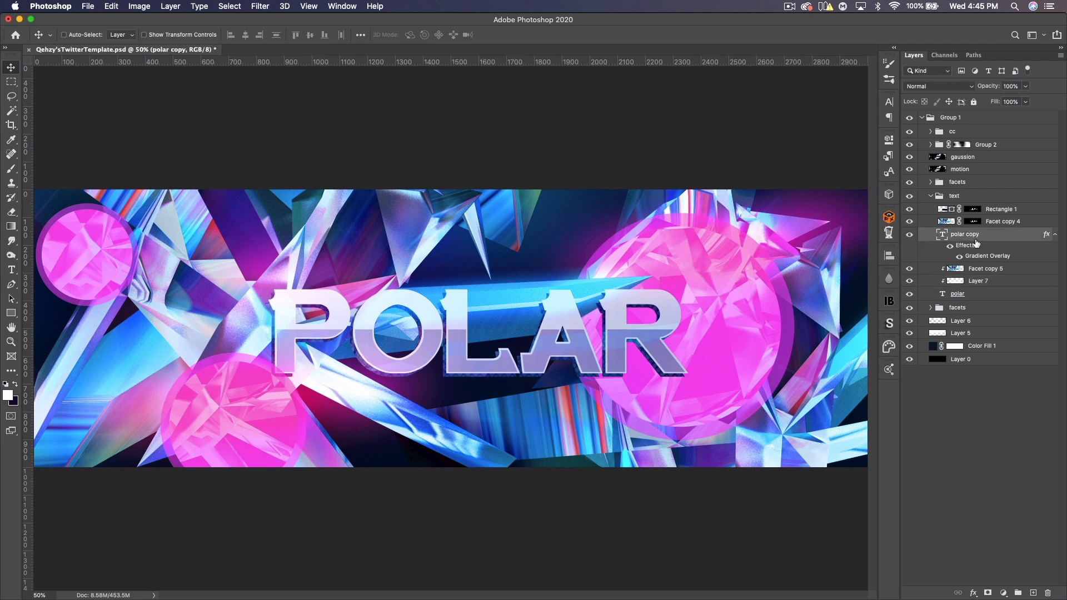
key("super+j")
left_click_drag(988, 240, 968, 340)
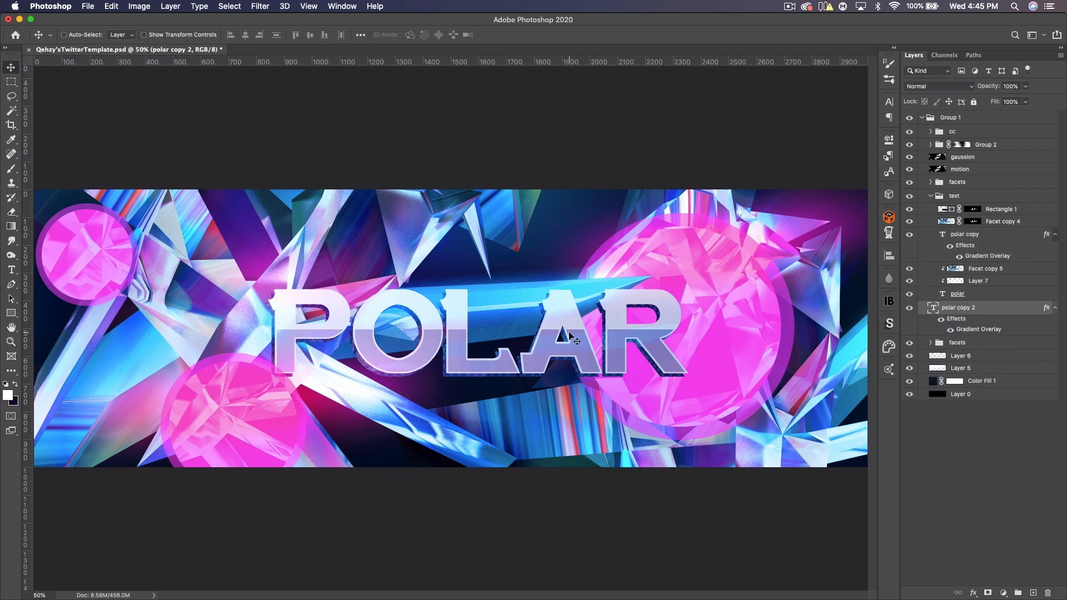
left_click_drag(568, 334, 559, 343)
key("Up")
key("Up")
key("Up")
key("Up")
key("Up")
key("Up")
key("Up")
key("Up")
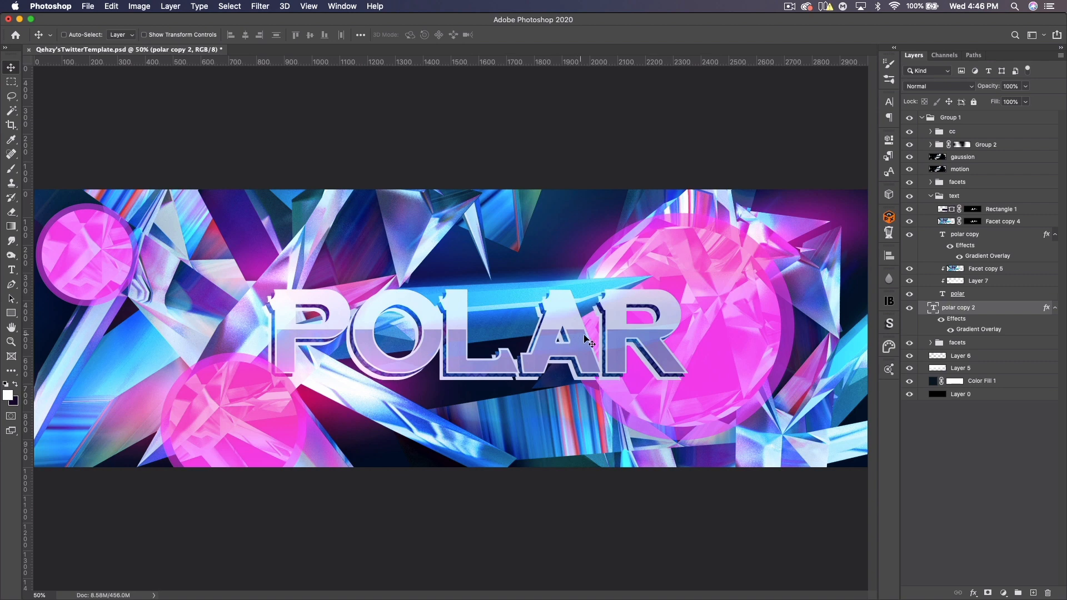
- Add a 6 px outside Stroke effect to the polar copy 2 layer
double_click(1010, 313)
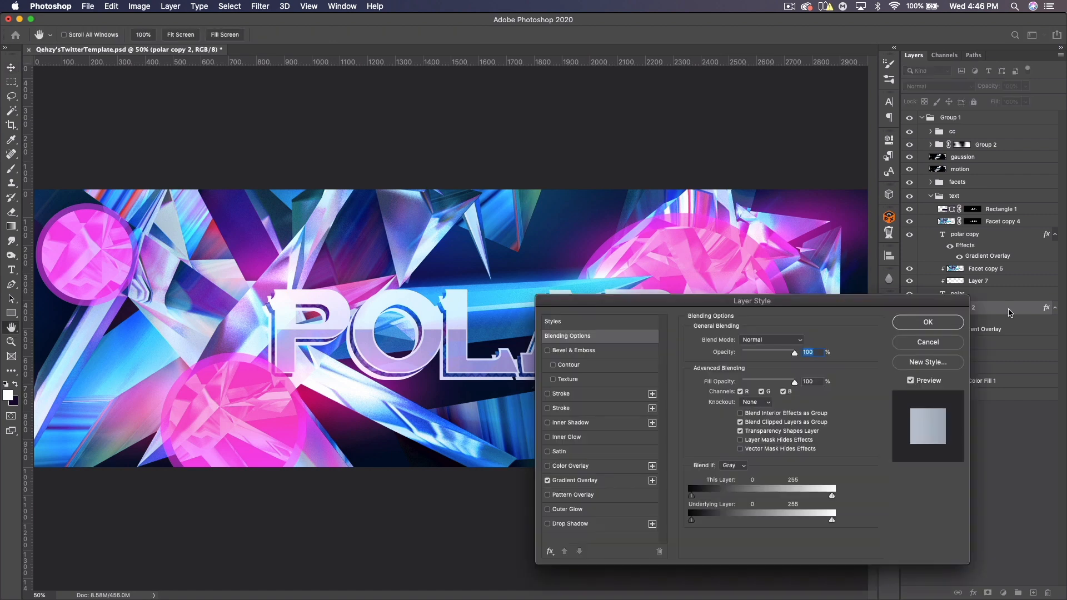
left_click(562, 409)
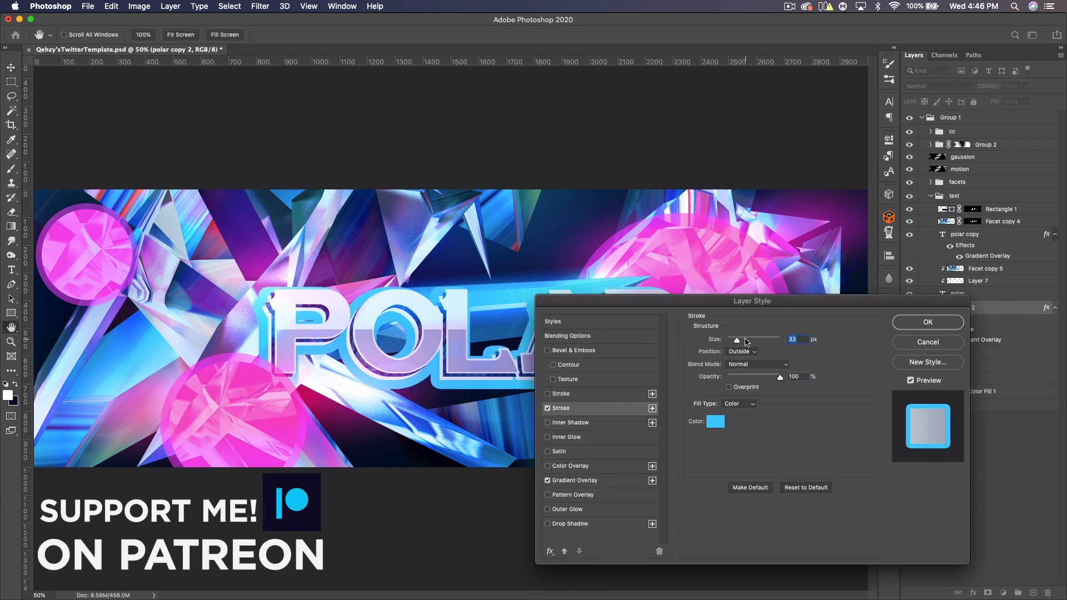
left_click_drag(739, 340, 728, 341)
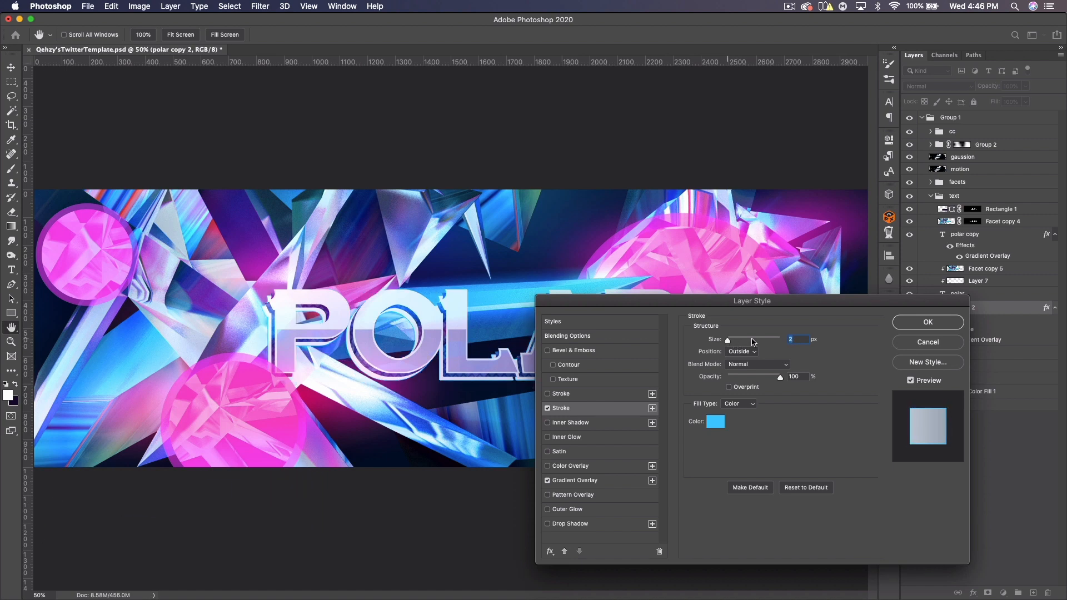
key("Up")
key("Up")
key("Up")
key("Up")
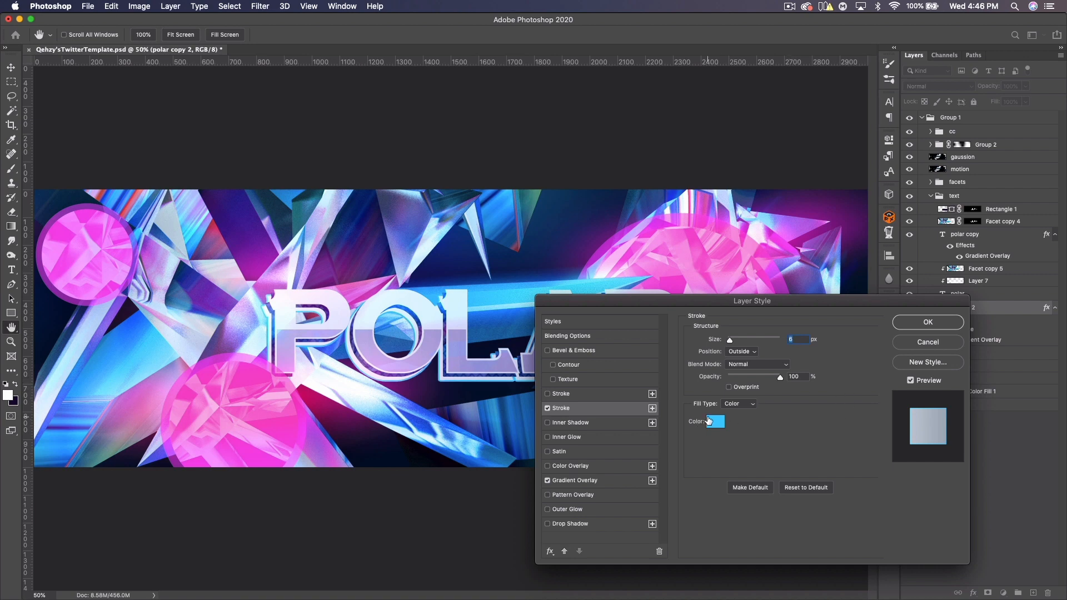
- Set the stroke colour to fa44eb by sampling the pink on the canvas
left_click(716, 422)
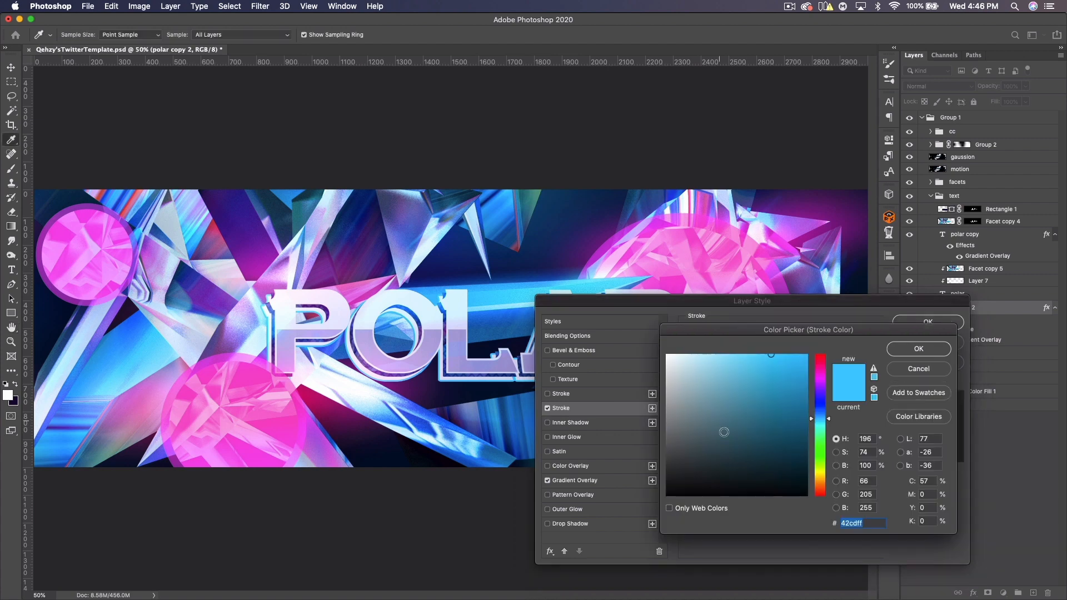
left_click(83, 220)
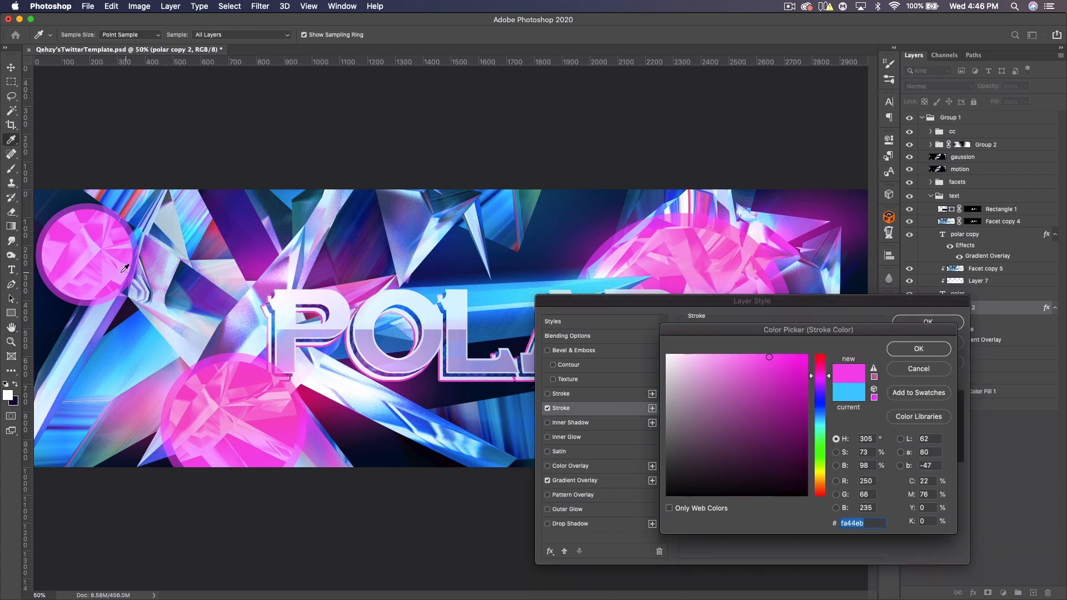
left_click(911, 349)
- Enable Drop Shadow with Normal blend mode, 100% opacity, and spread and size at 0
left_click(578, 524)
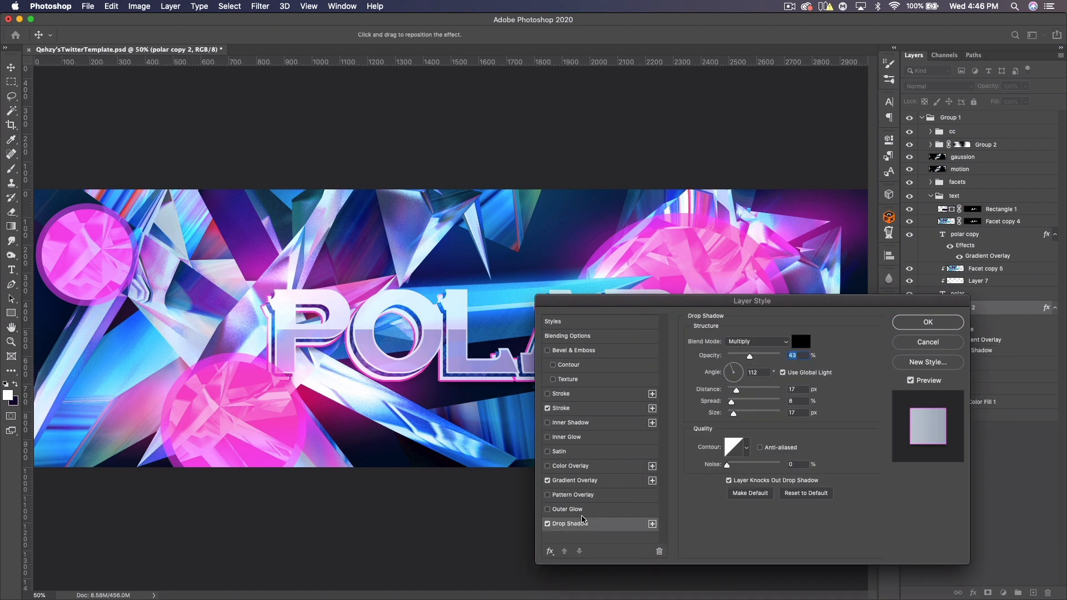
key("Tab")
left_click_drag(732, 402, 696, 400)
left_click_drag(759, 360, 781, 359)
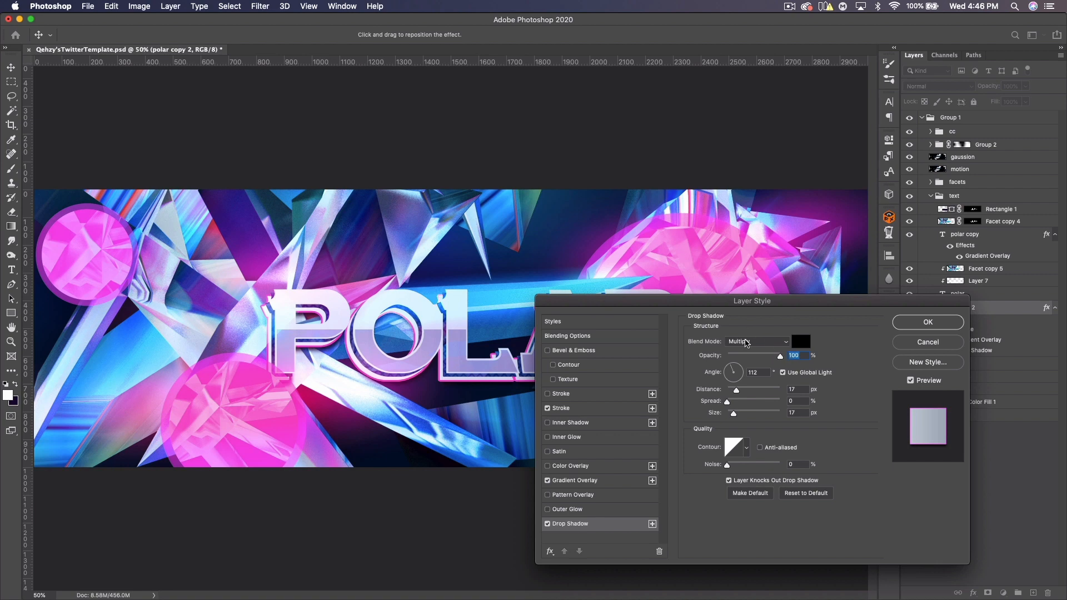
left_click(747, 341)
left_click(742, 314)
left_click_drag(734, 414, 703, 419)
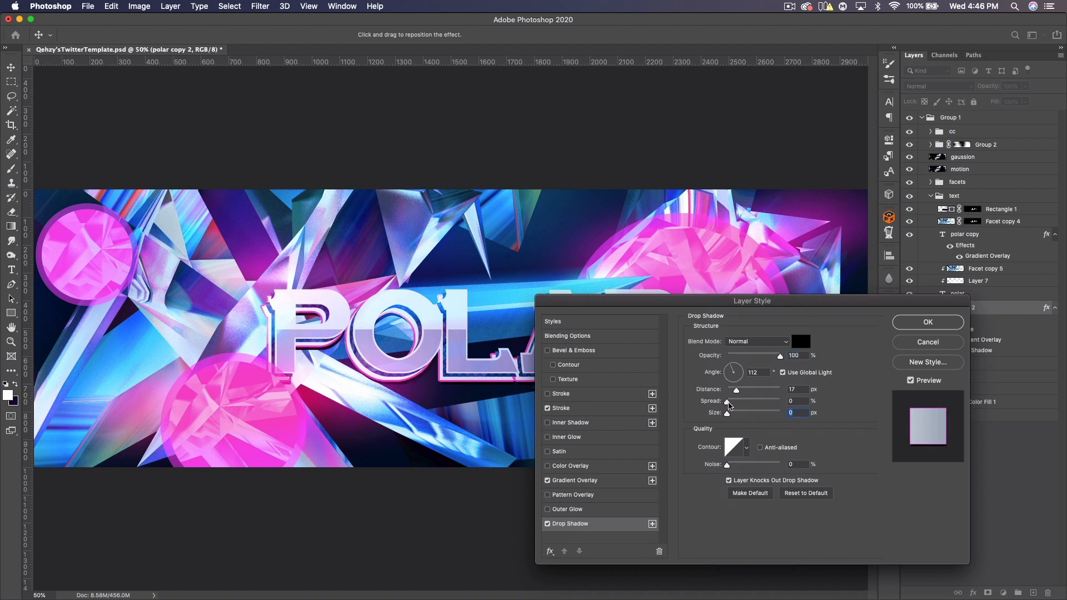
left_click_drag(738, 390, 751, 392)
- Set the drop shadow's distance to 33 px, angle to 132° and opacity to 51%, then confirm
left_click_drag(679, 304, 567, 421)
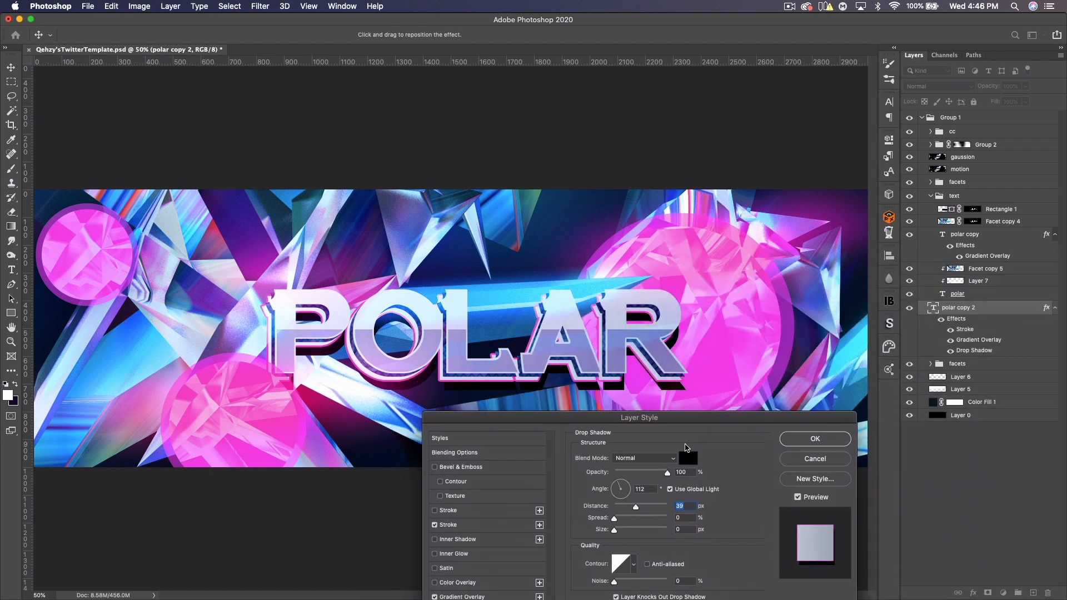
left_click_drag(678, 429, 709, 421)
left_click_drag(698, 464, 642, 475)
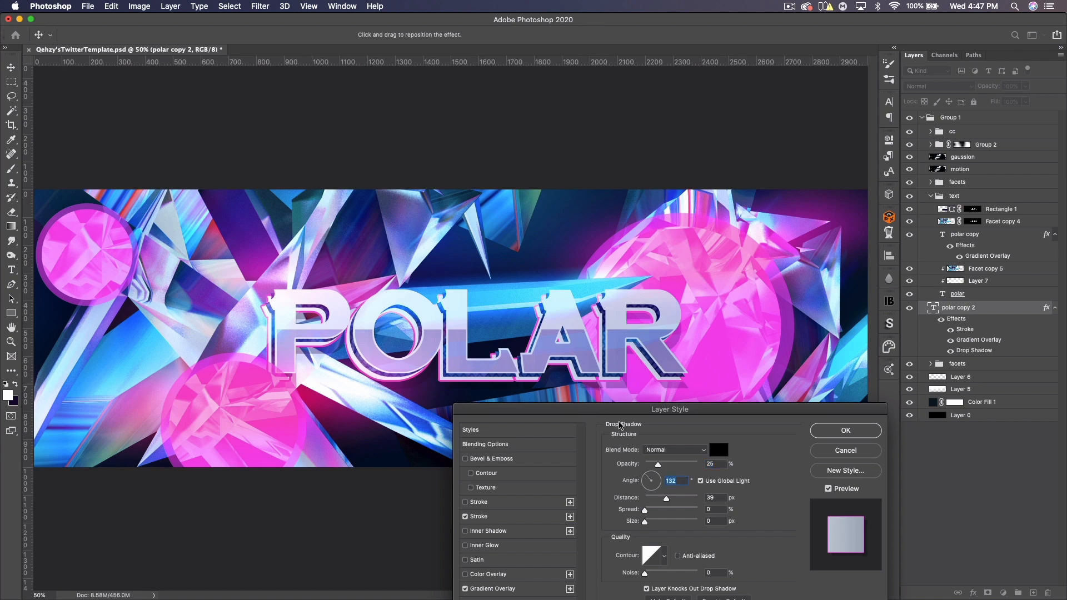
left_click_drag(672, 499, 663, 500)
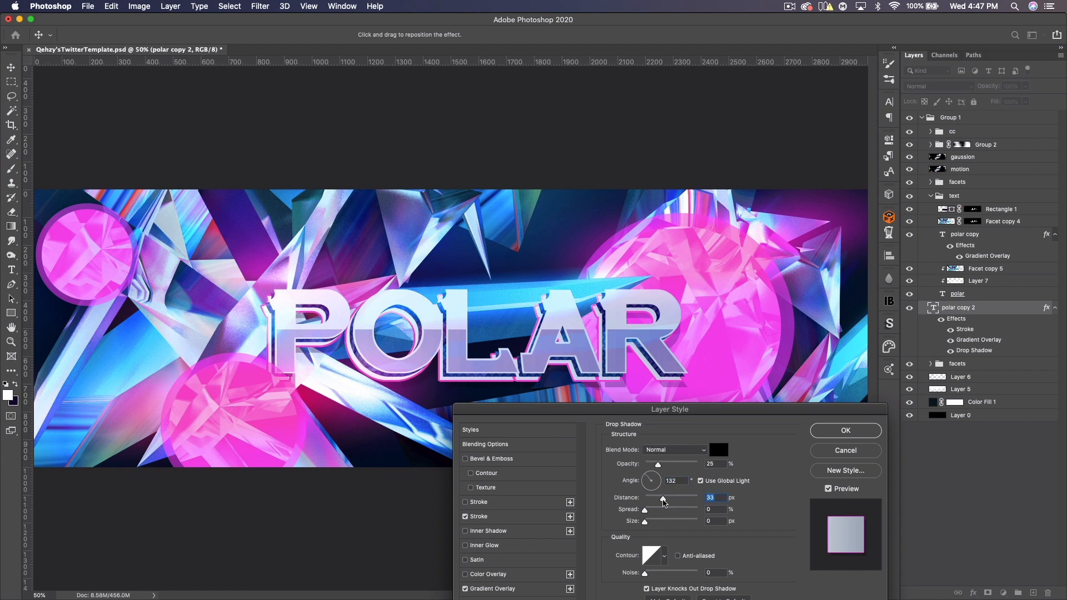
left_click_drag(628, 413, 689, 215)
left_click(683, 456)
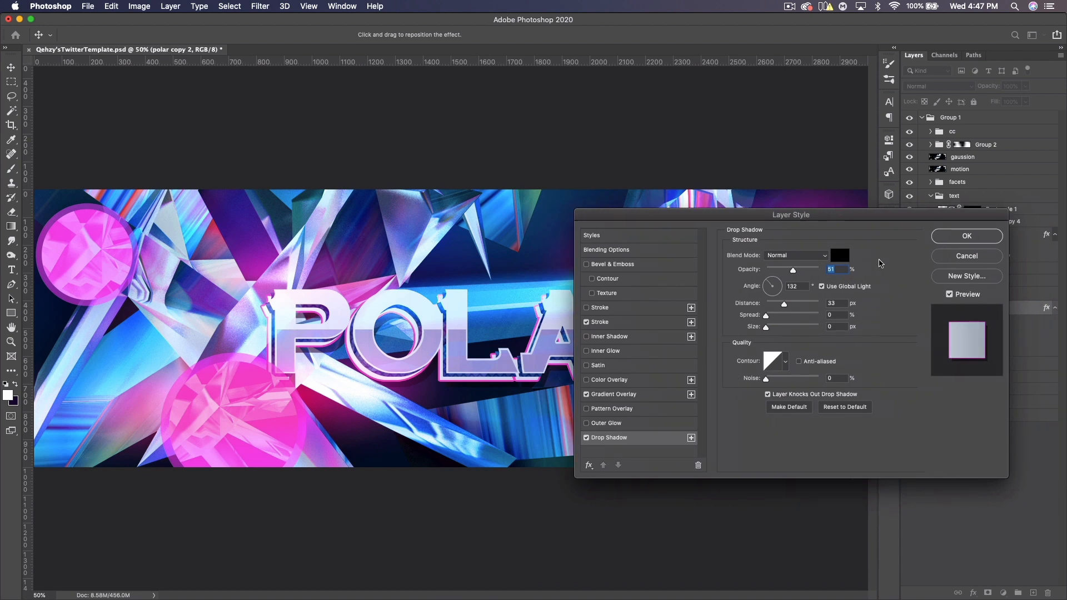
key("Tab")
key("Tab")
left_click(968, 236)
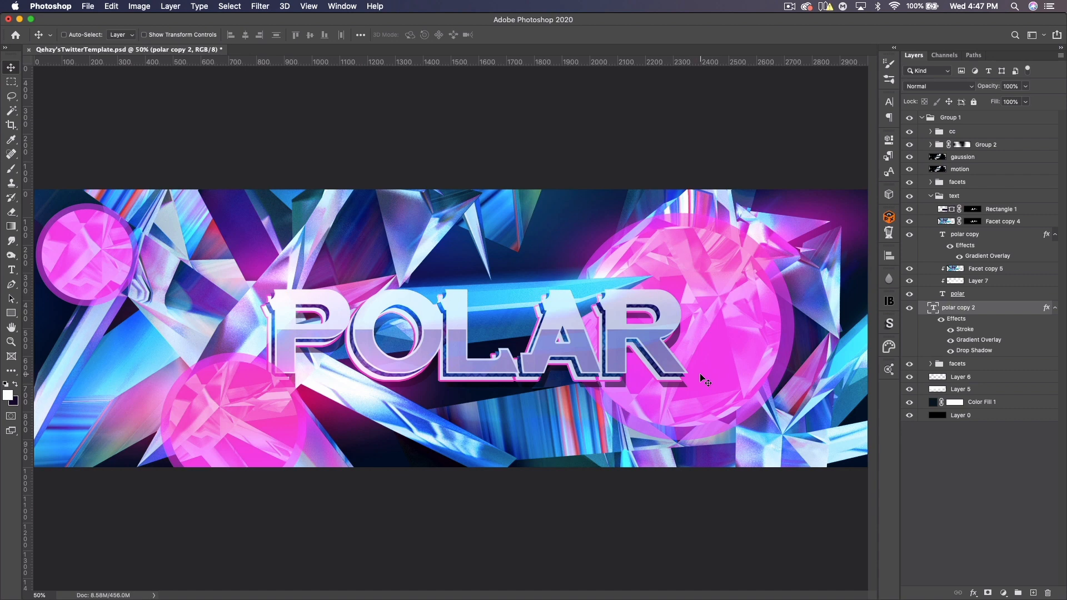
- Reopen the layer style and set the drop shadow angle to 60°
key("F2")
left_click(654, 438)
left_click_drag(770, 290, 778, 282)
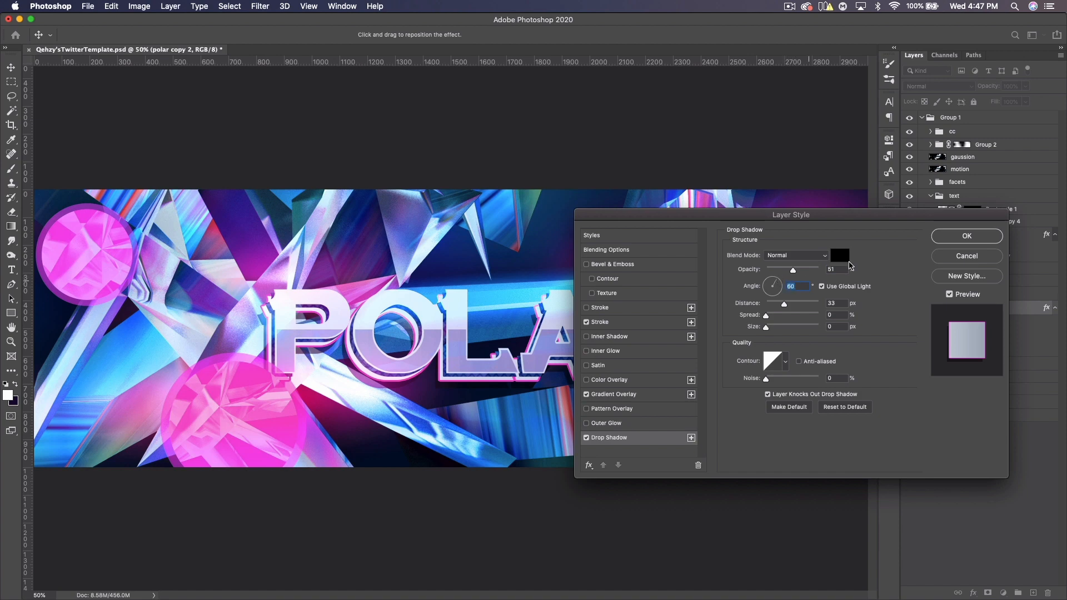
left_click(987, 236)
- Select the text group and rotate it to about -6.4°, nudging it slightly into place
key("super+minus")
key("super+minus")
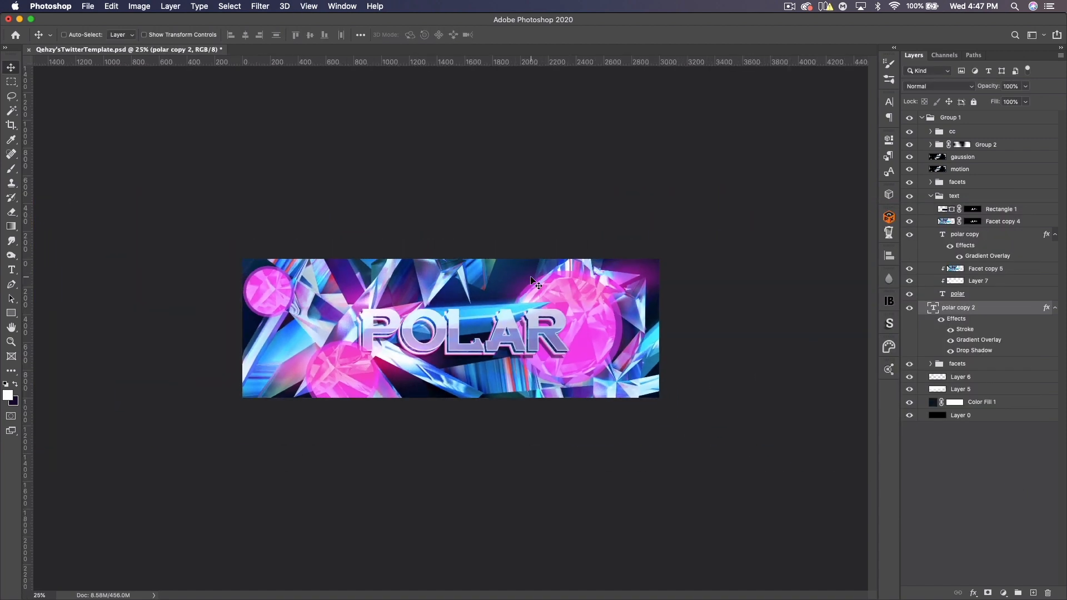
left_click(932, 198)
left_click(932, 197)
left_click_drag(961, 310, 952, 301)
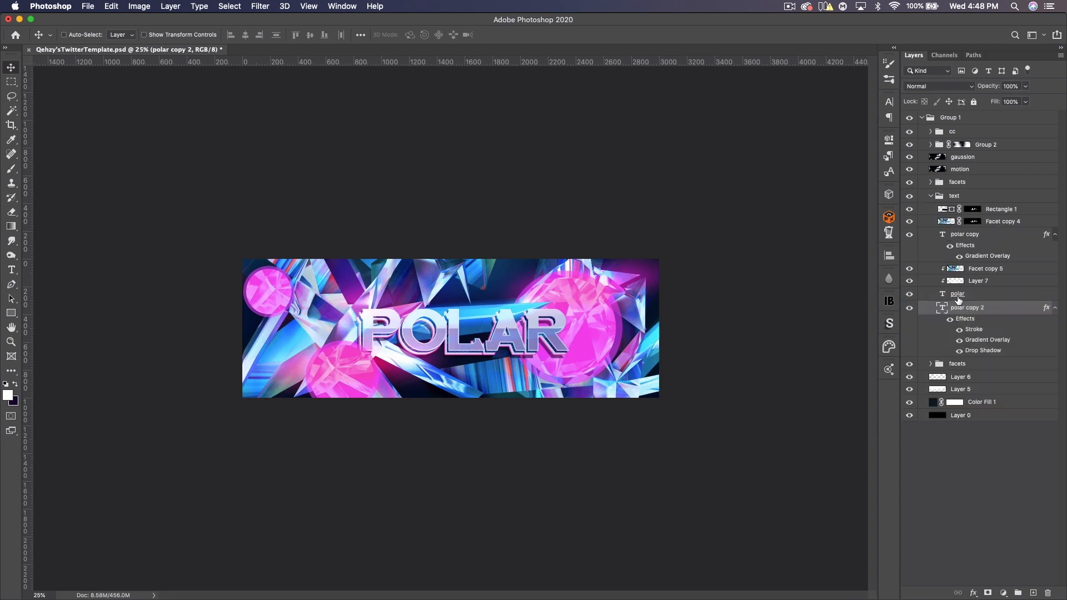
left_click(932, 198)
left_click(955, 197)
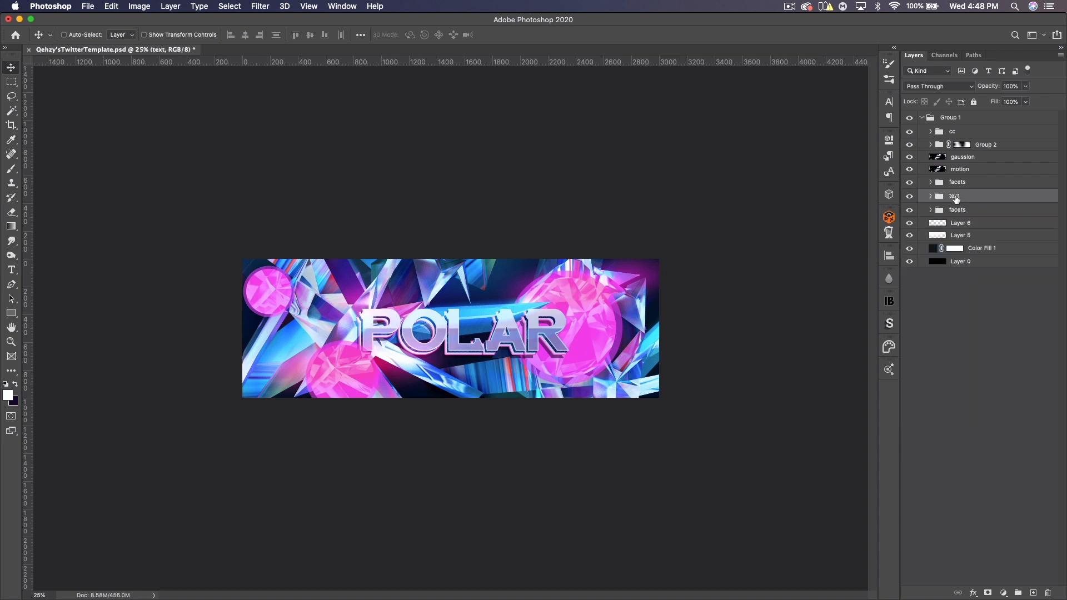
key("super+t")
left_click_drag(628, 348, 631, 320)
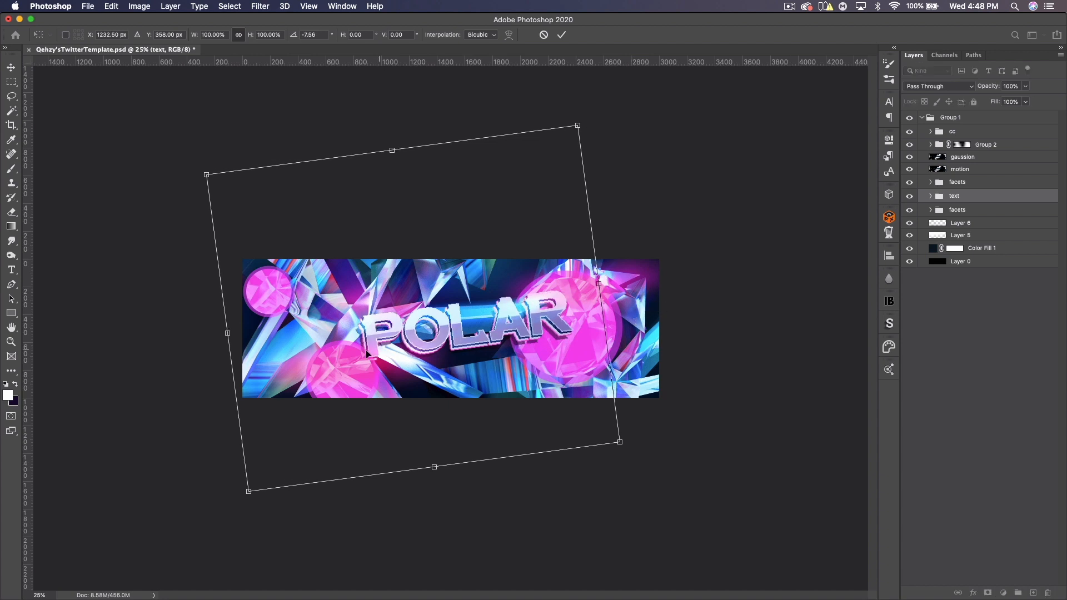
left_click_drag(545, 328, 537, 328)
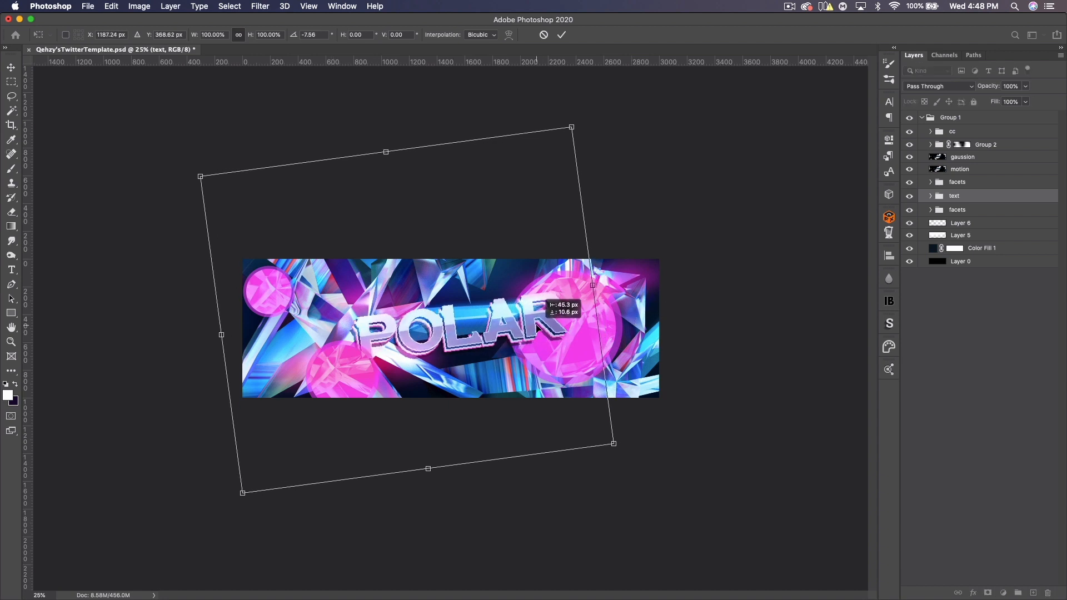
left_click_drag(632, 326, 635, 329)
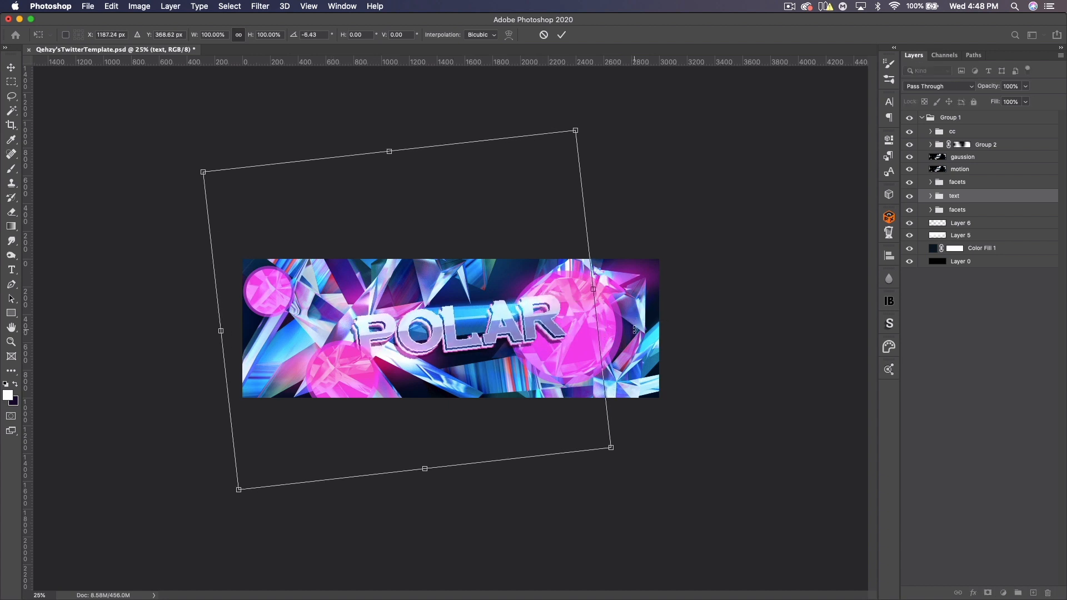
key("Return")
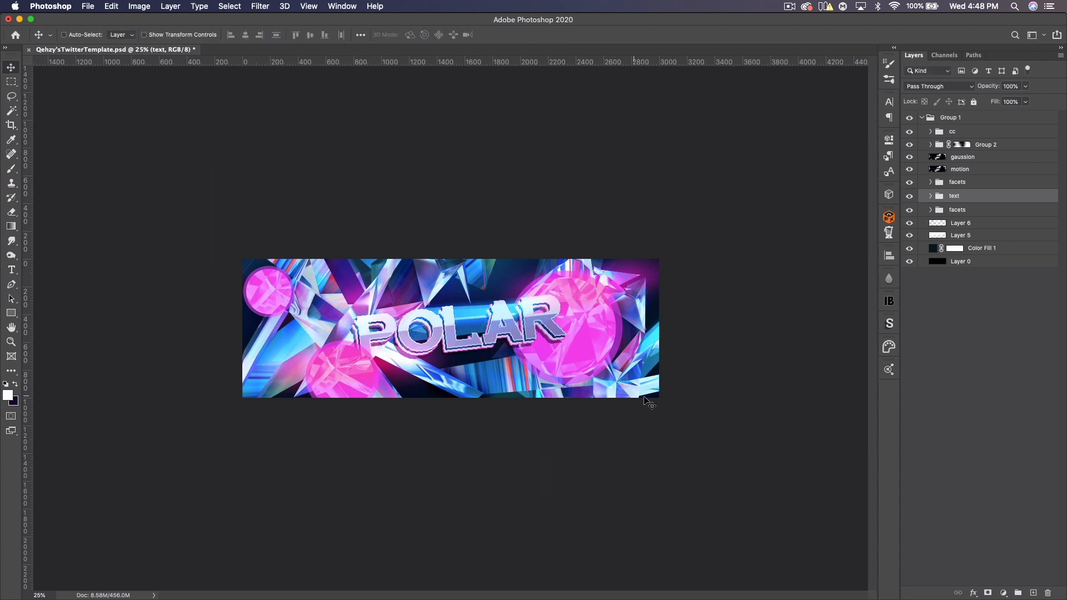
- Add a new layer above the lower facets group and paint a large dark soft stroke behind the POLAR title
left_click(975, 211)
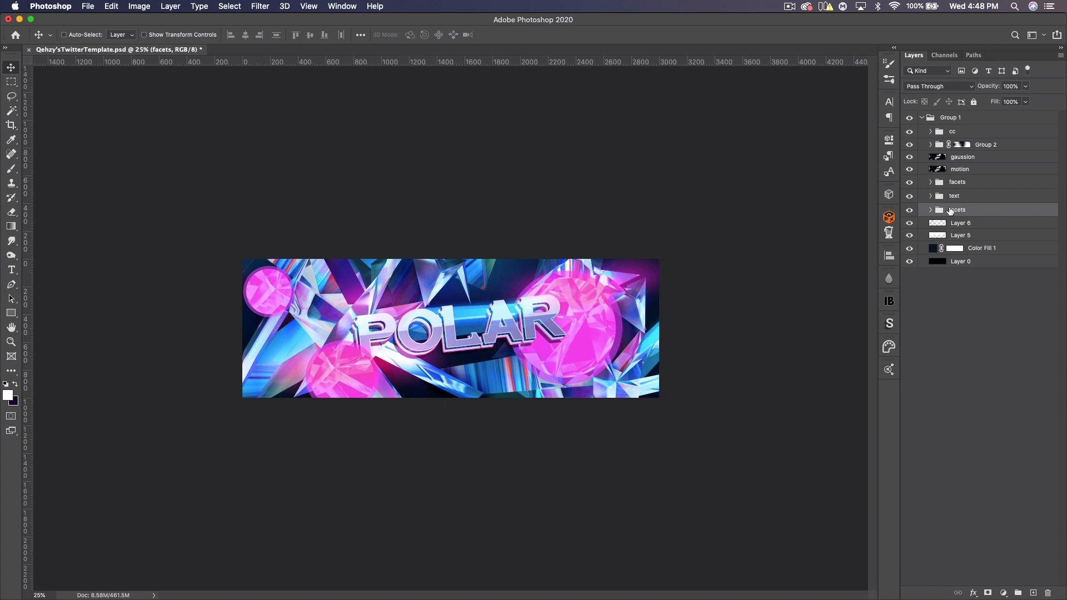
left_click(1032, 594)
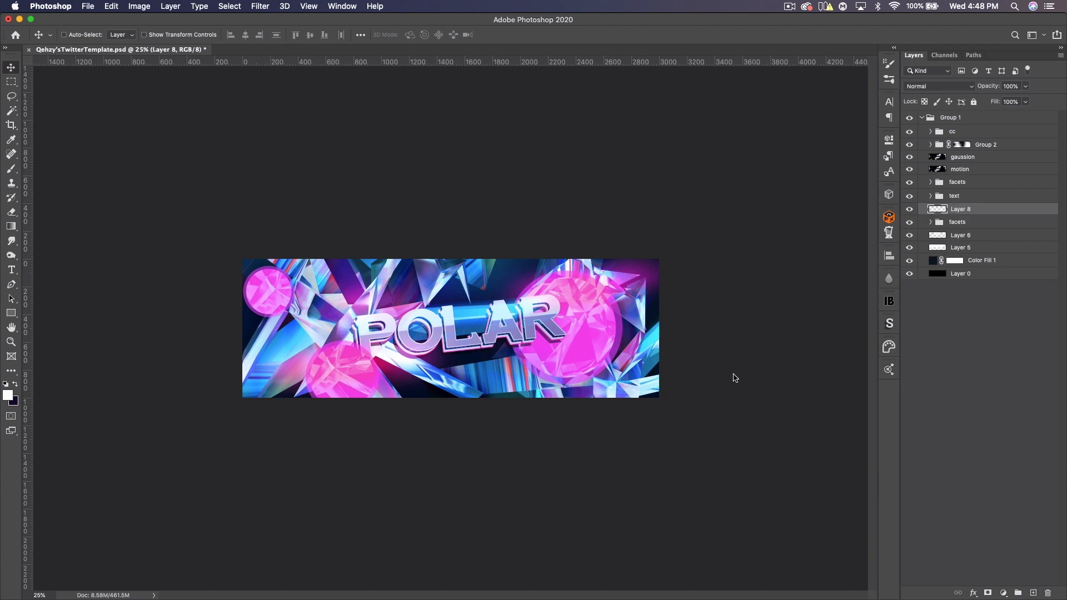
left_click(12, 169)
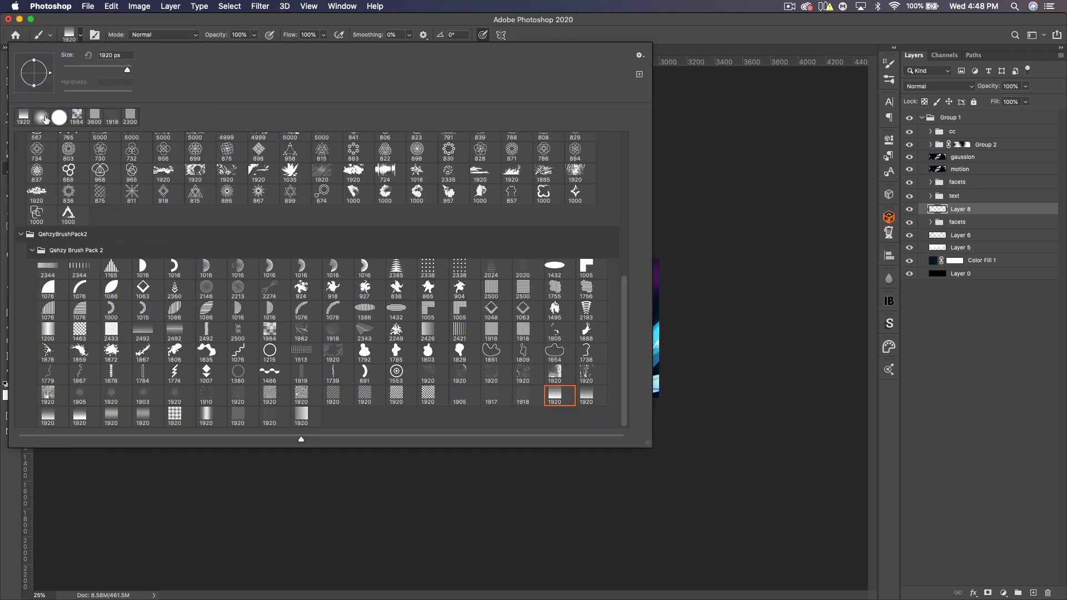
left_click(43, 116)
left_click(703, 20)
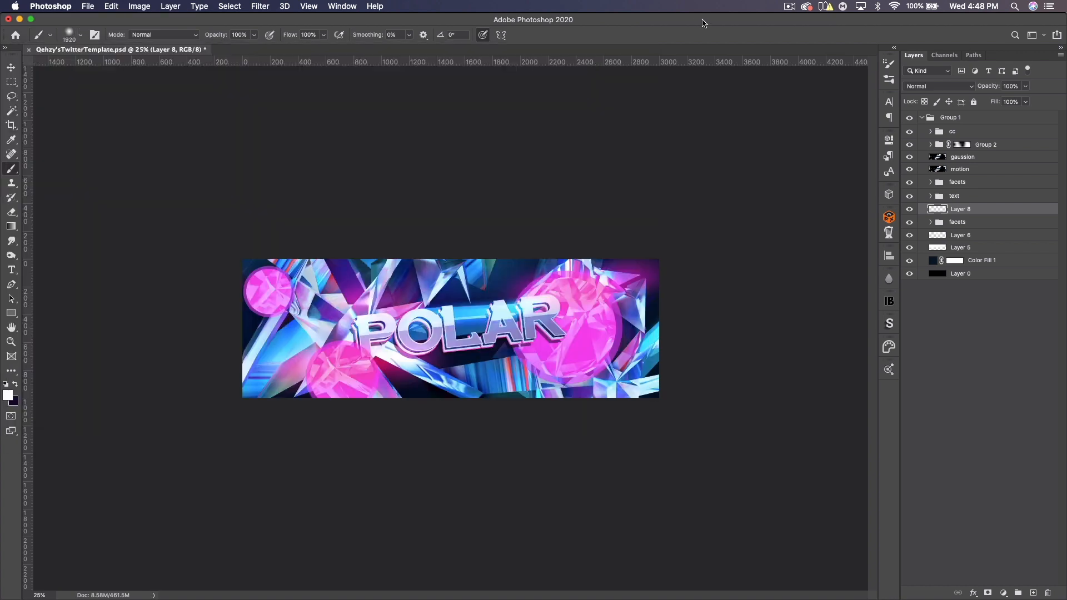
left_click(15, 384)
key("super+equal")
key("bracketleft")
key("bracketleft")
key("bracketleft")
key("bracketleft")
key("bracketleft")
key("bracketleft")
key("bracketleft")
key("bracketleft")
key("bracketleft")
key("bracketleft")
key("bracketleft")
key("bracketleft")
key("bracketleft")
key("bracketleft")
key("bracketleft")
mouse_move(285, 357)
left_mouse_down()
mouse_move(444, 346)
mouse_move(645, 317)
left_mouse_up()
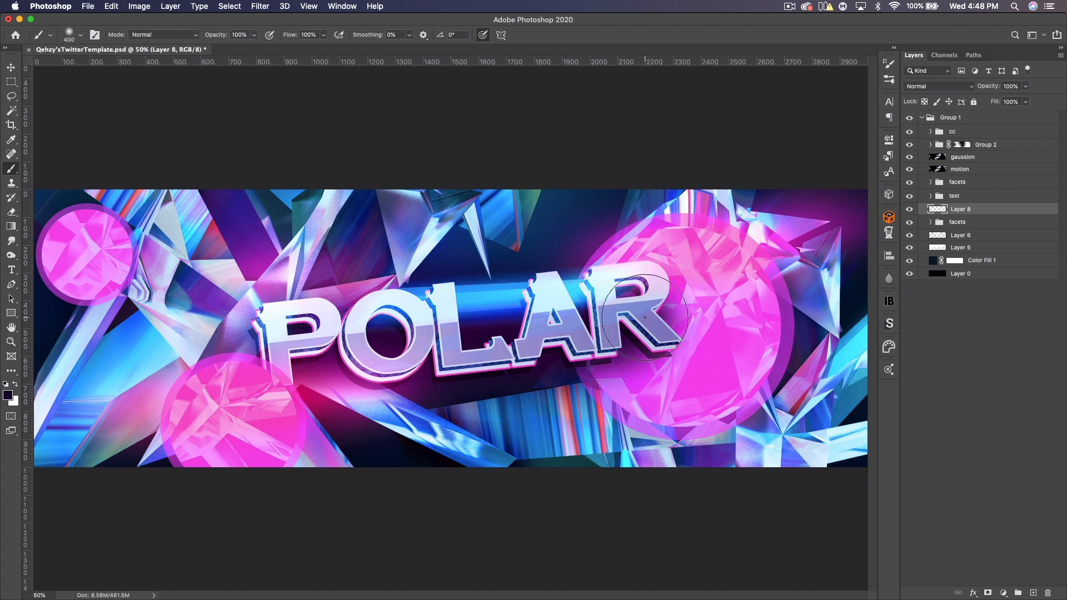
- Try the Overlay blend mode on the stroke layer, return to Normal, and set its opacity to 71%
left_click(938, 87)
left_click(925, 206)
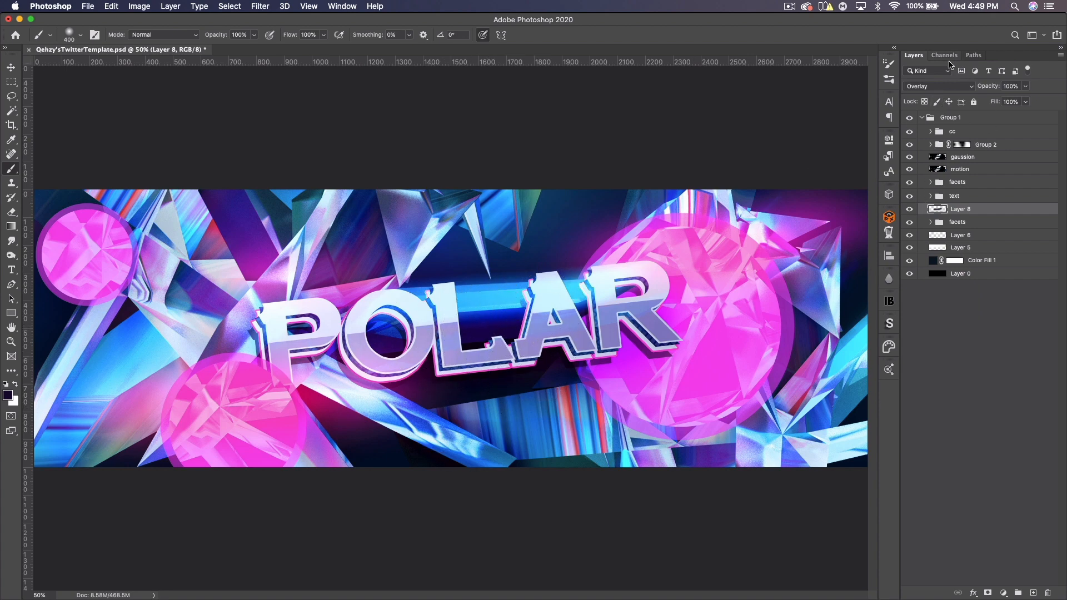
left_click(923, 87)
left_click(925, 6)
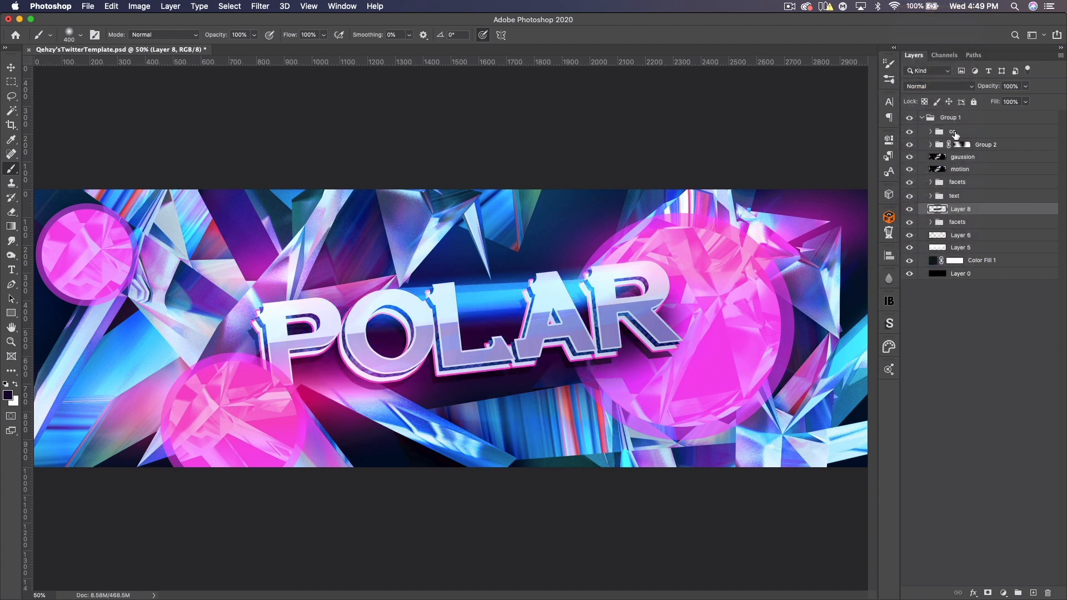
left_click_drag(995, 90, 971, 88)
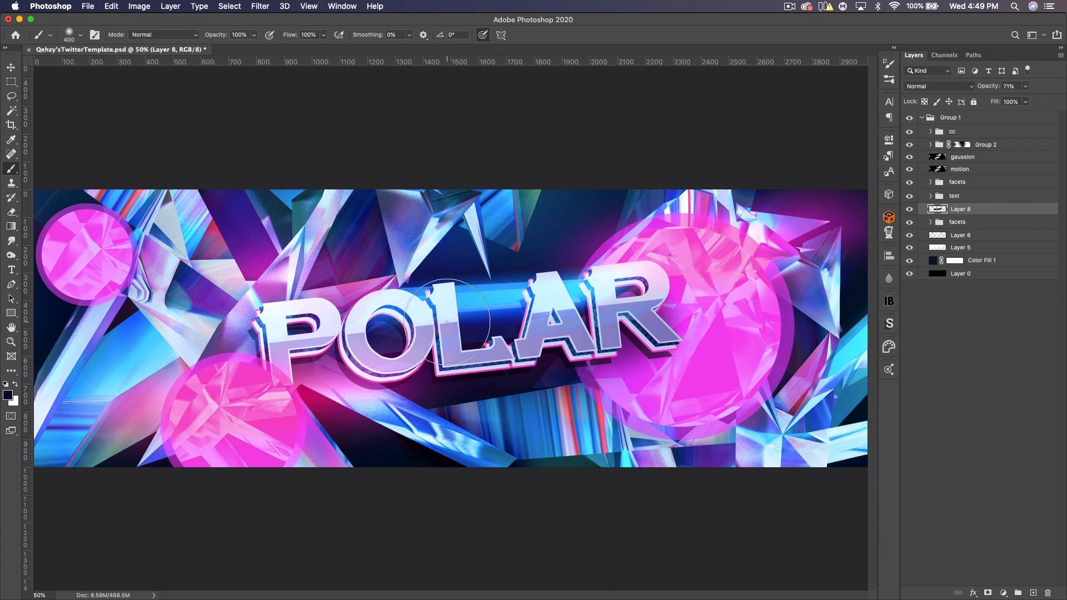
- Add white ARCADE text reading MISTER COLD BOY below the title
left_click(11, 270)
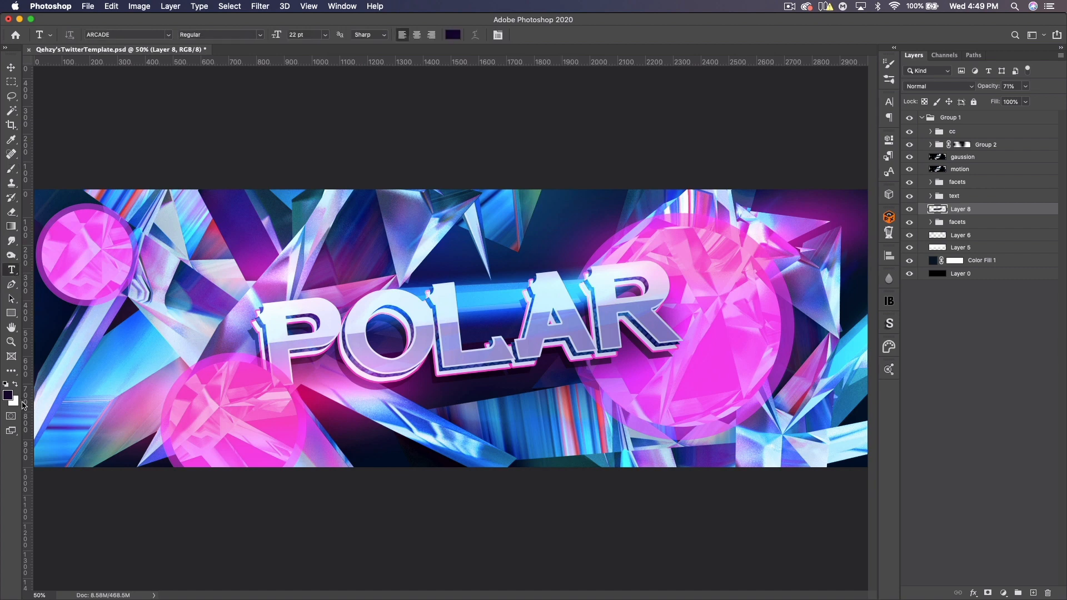
left_click(16, 388)
left_click(465, 405)
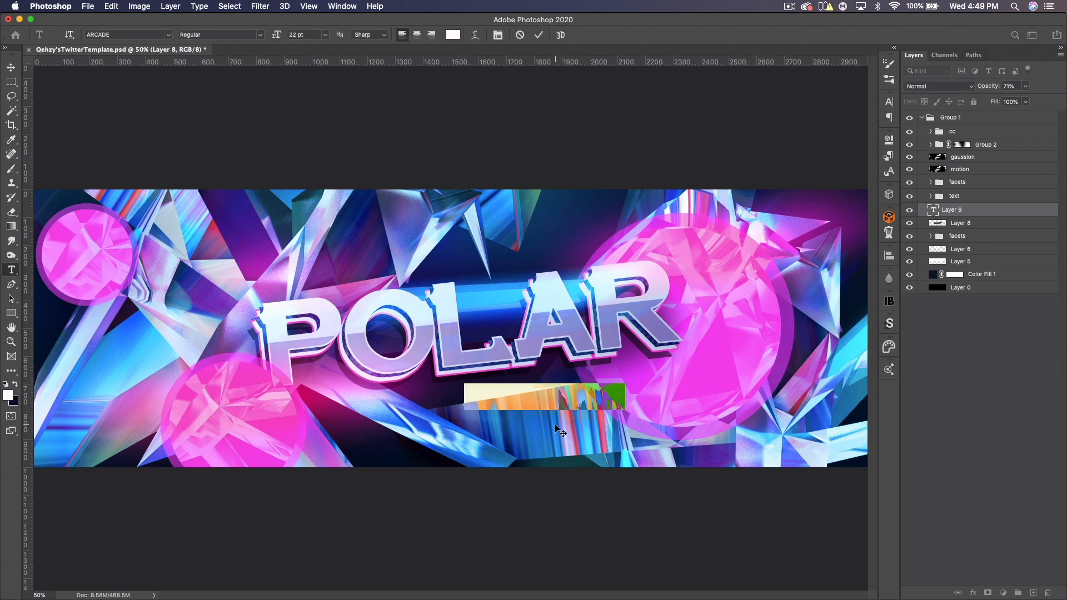
type("MISTER CODL")
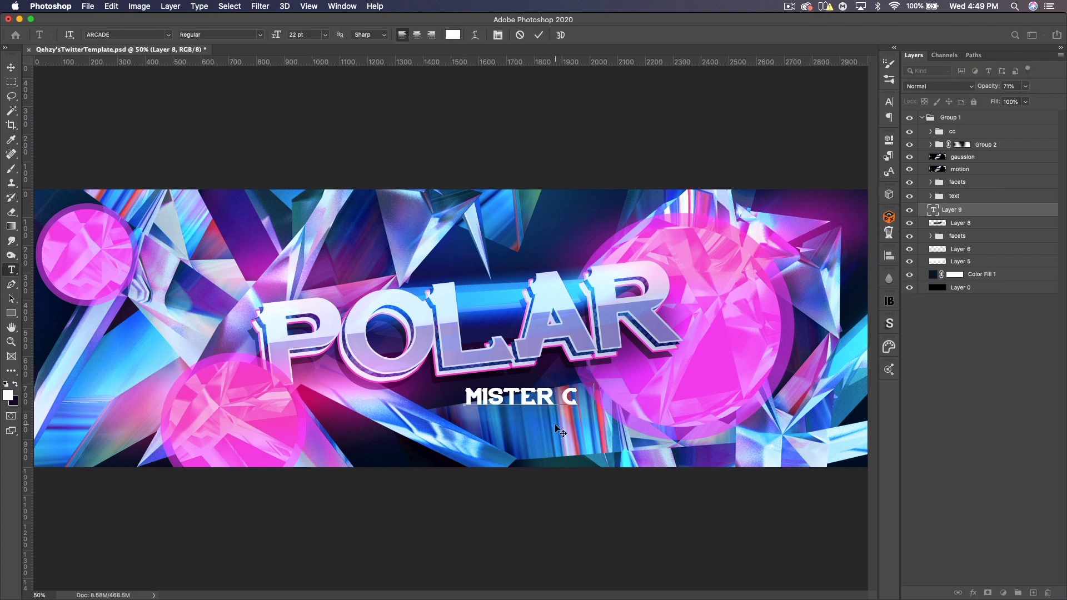
key("BackSpace")
key("BackSpace")
type("LD BOY")
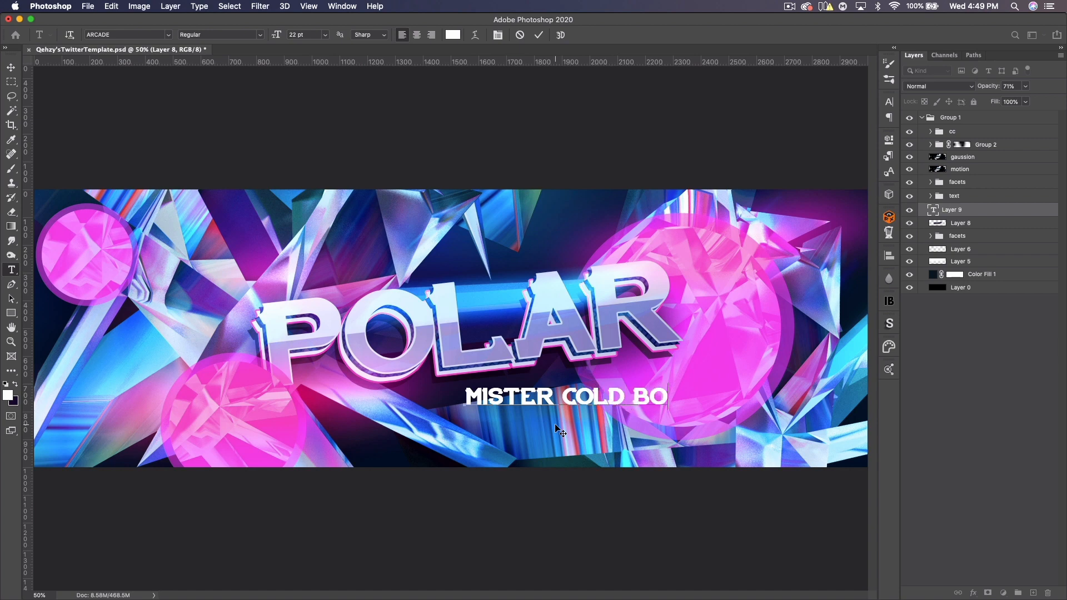
- Select the subtitle text and set its tracking to 200
triple_click(631, 387)
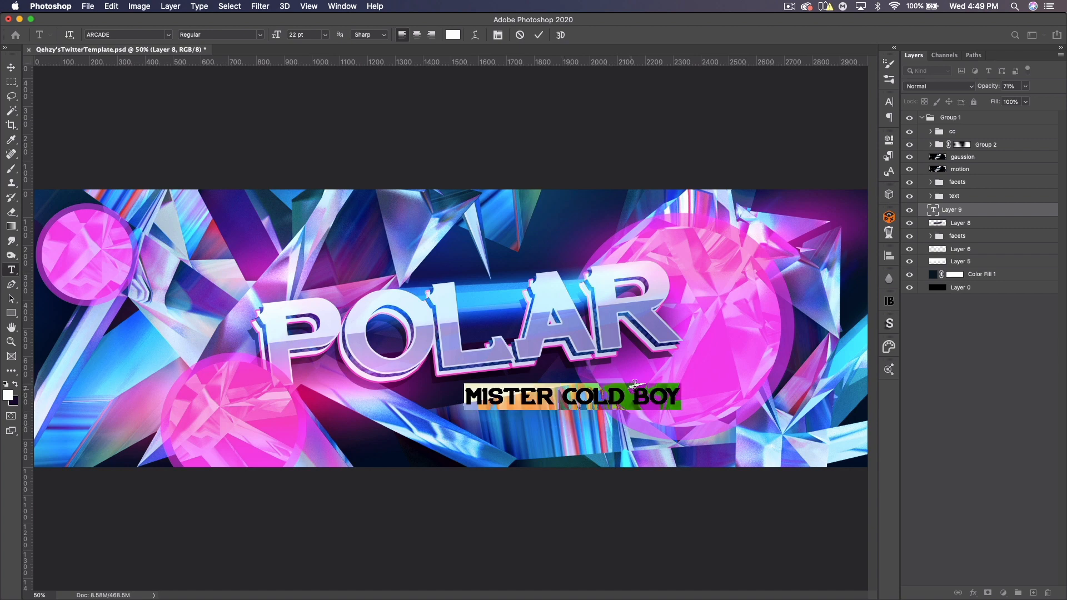
left_click(890, 101)
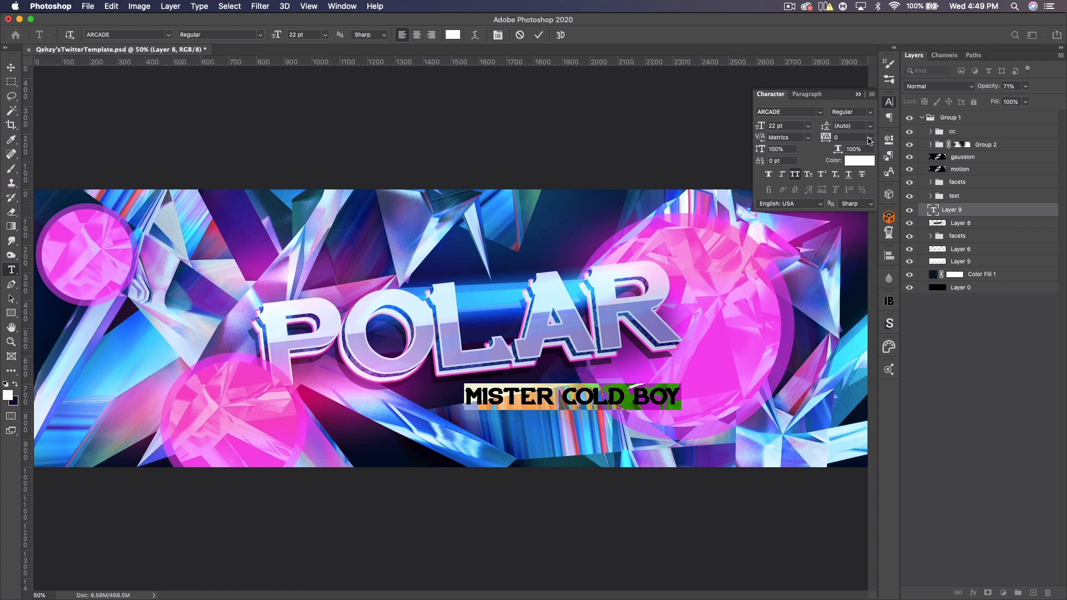
left_click(870, 139)
left_click(848, 272)
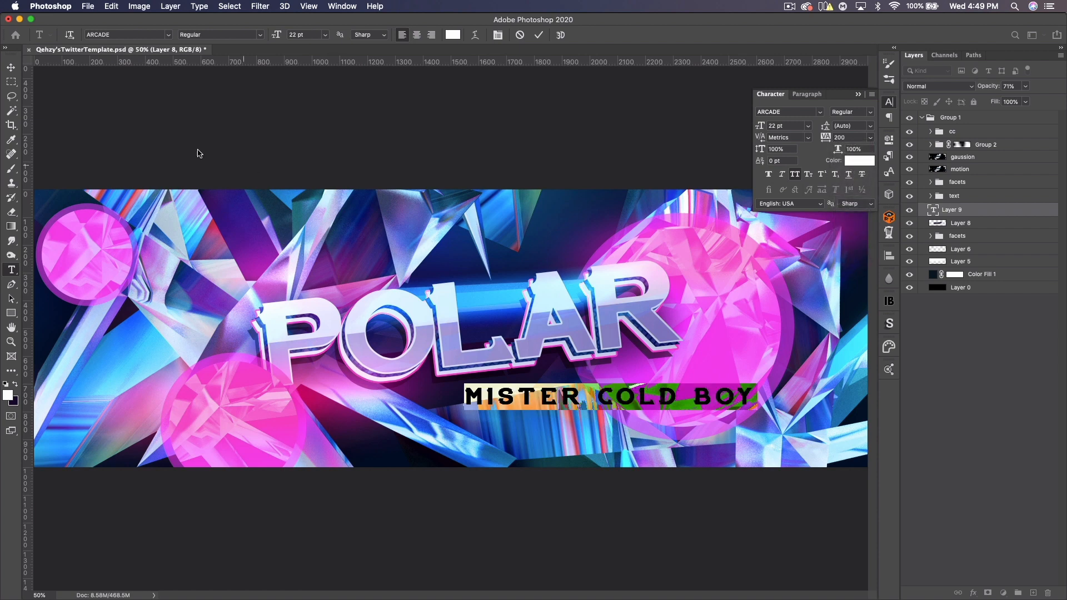
- Scale the subtitle down to about 14 pt and move it up just under POLAR
left_click(12, 68)
key("super+t")
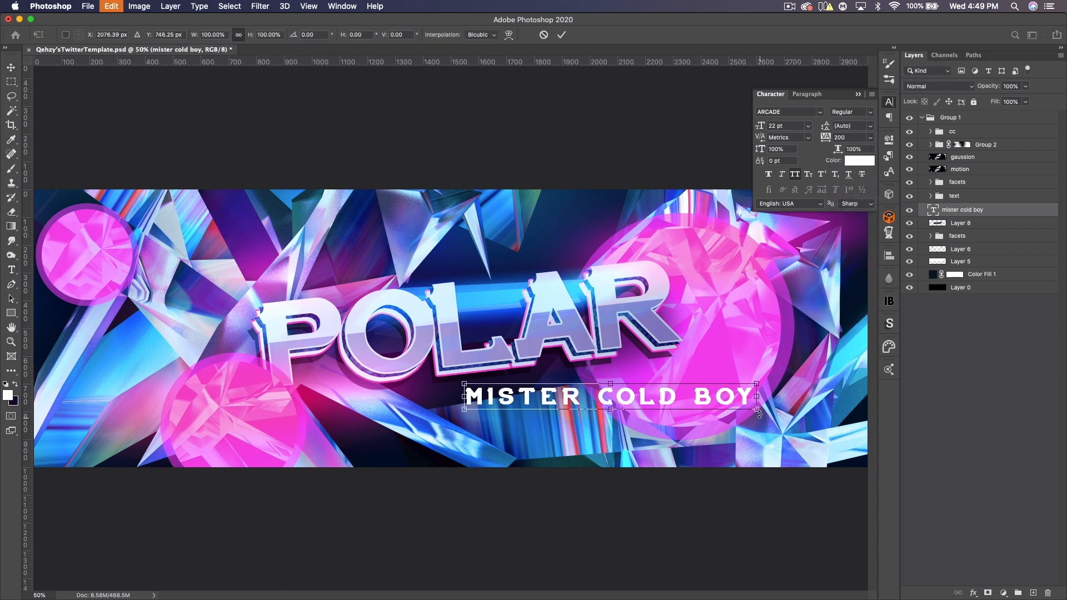
left_click_drag(757, 410, 705, 396)
key("Return")
left_click_drag(586, 394, 586, 379)
- Rotate the subtitle slightly to match the title's tilt
key("super+t")
left_click_drag(672, 372, 687, 374)
key("Return")
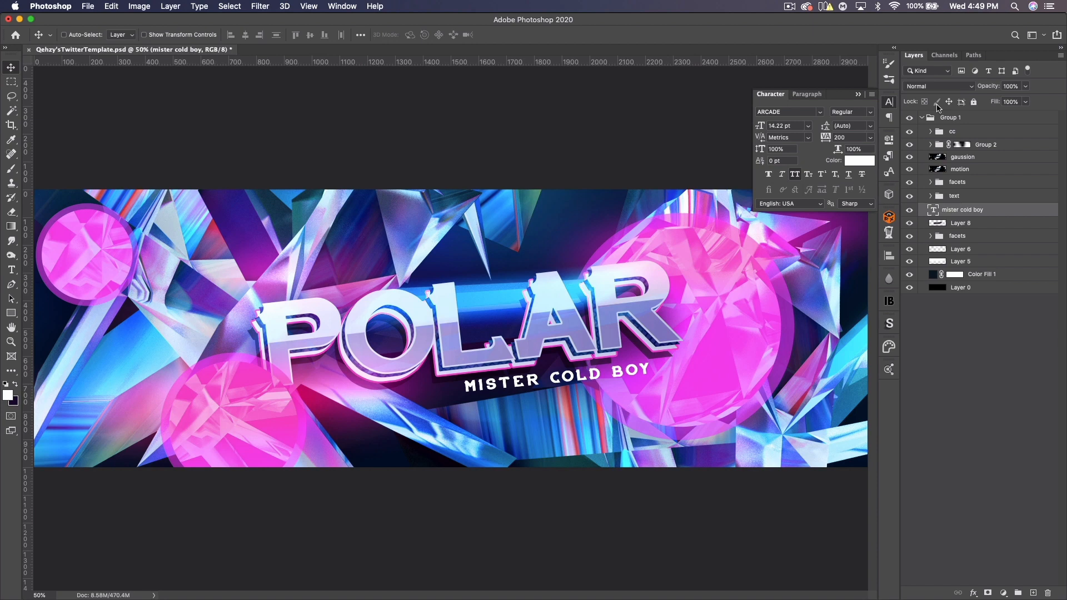
- Collapse Group 1, duplicate it and merge the copy into a single layer
left_click(922, 118)
left_click(951, 118)
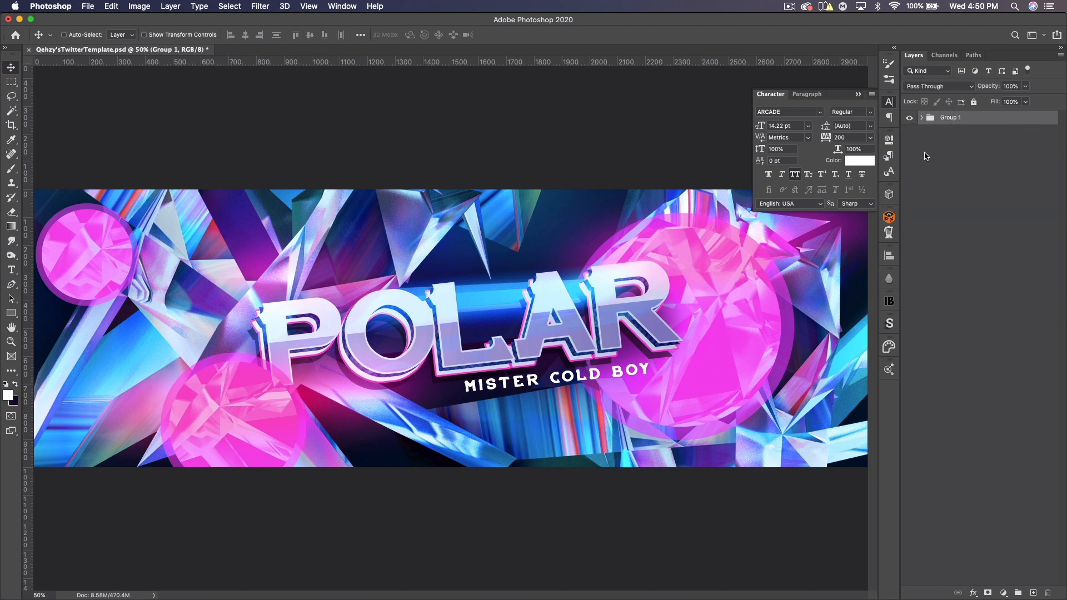
left_click(858, 95)
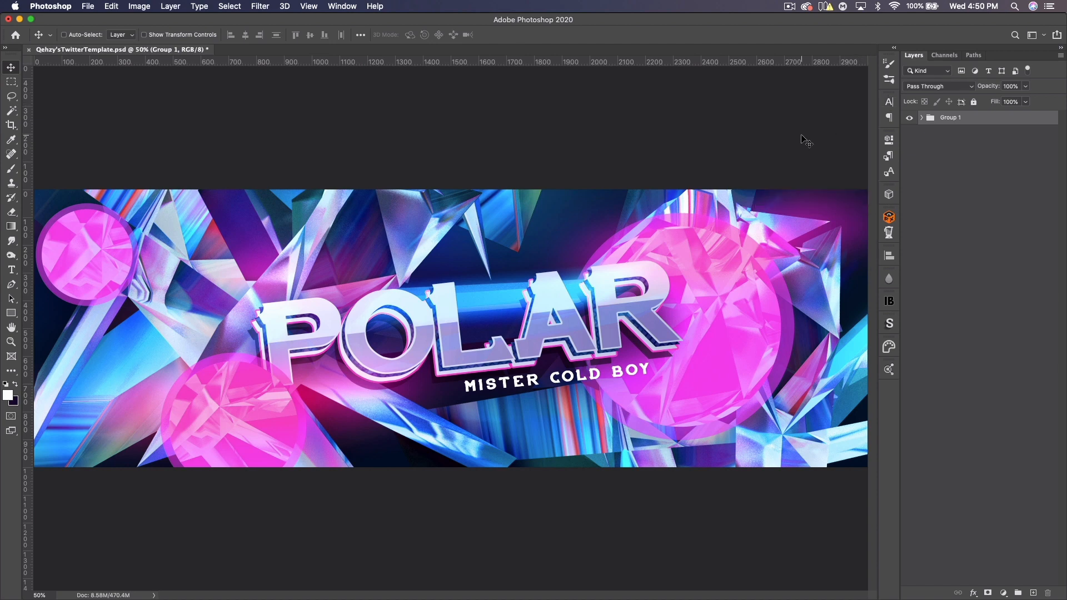
key("super+minus")
key("super+j")
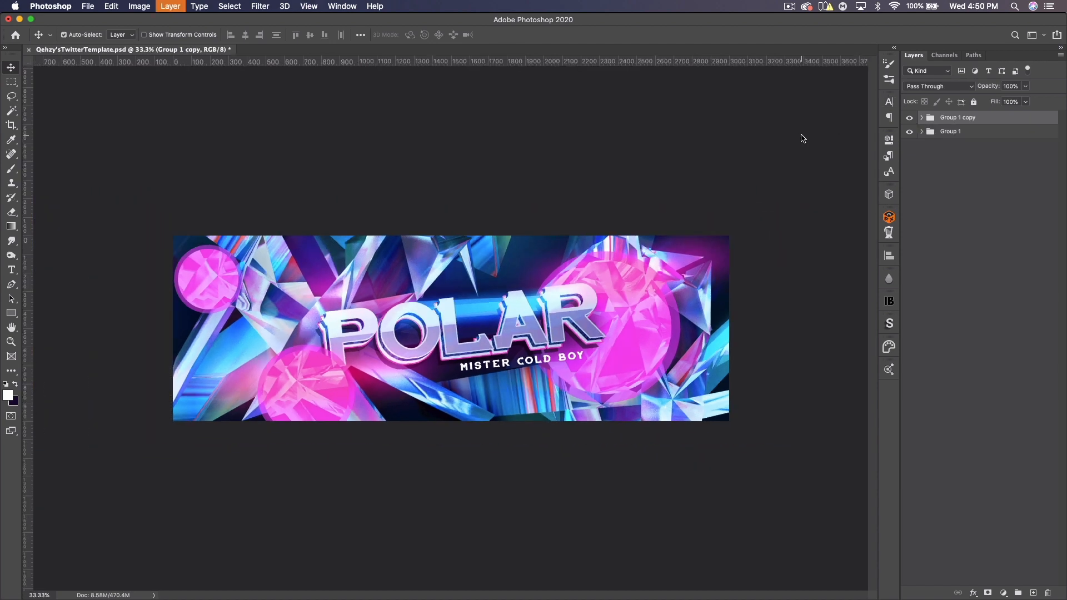
key("super+e")
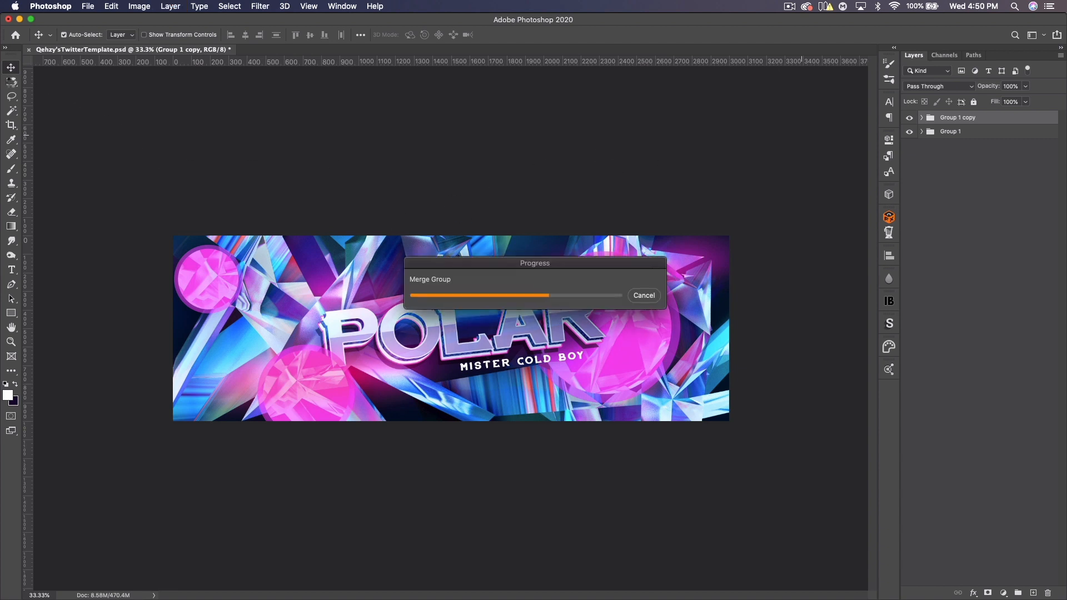
- Select the whole banner with a marquee and copy-paste it onto a new layer
left_click(11, 82)
left_click_drag(185, 250, 874, 520)
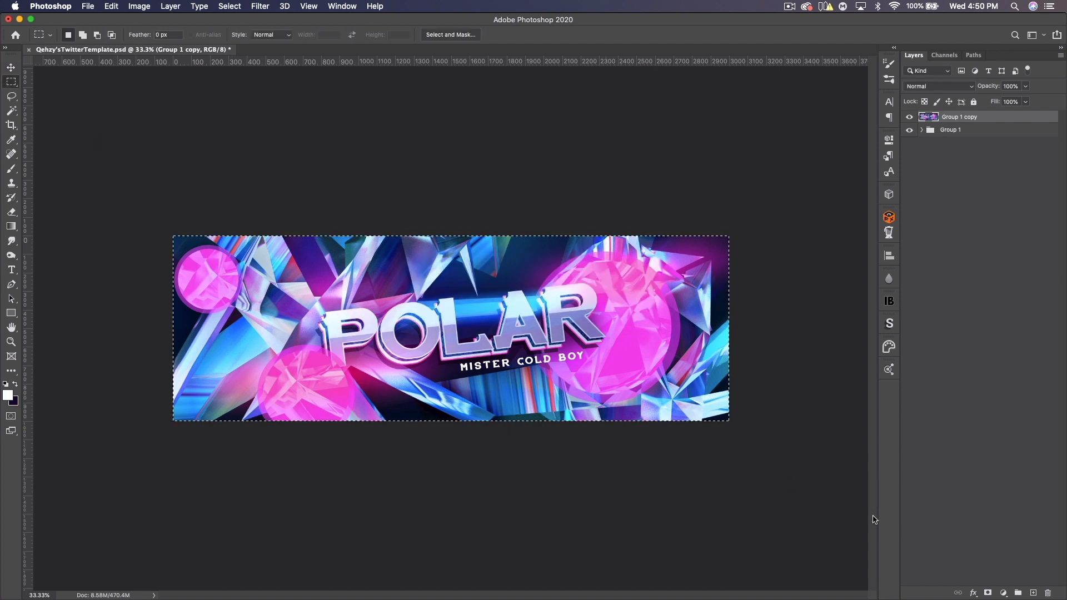
key("super+c")
key("super+v")
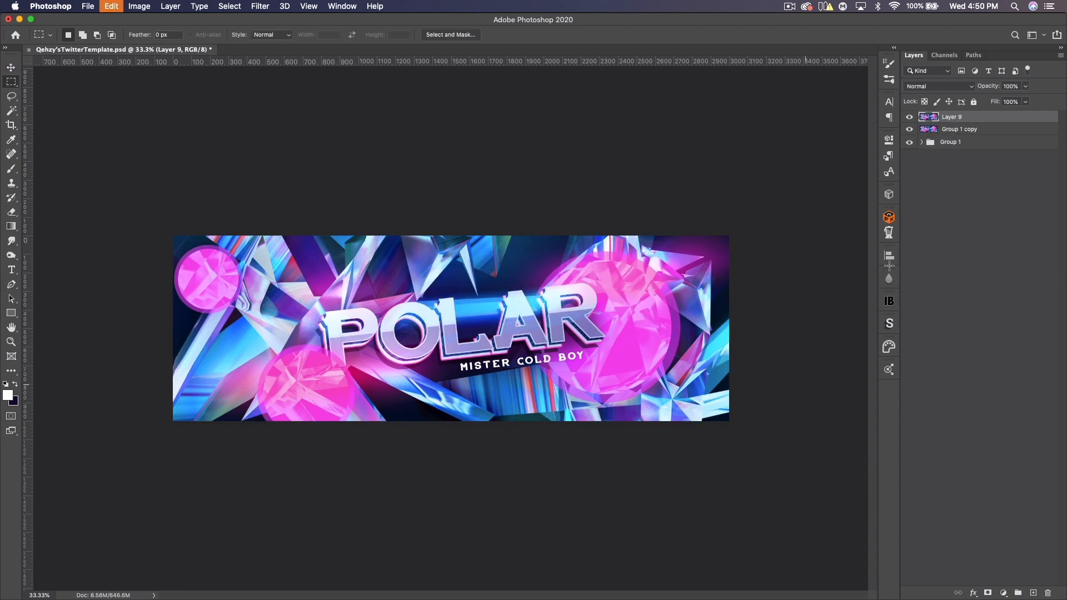
- Open the Camera Raw Filter on the pasted layer and adjust the post-crop vignetting amount
key("v")
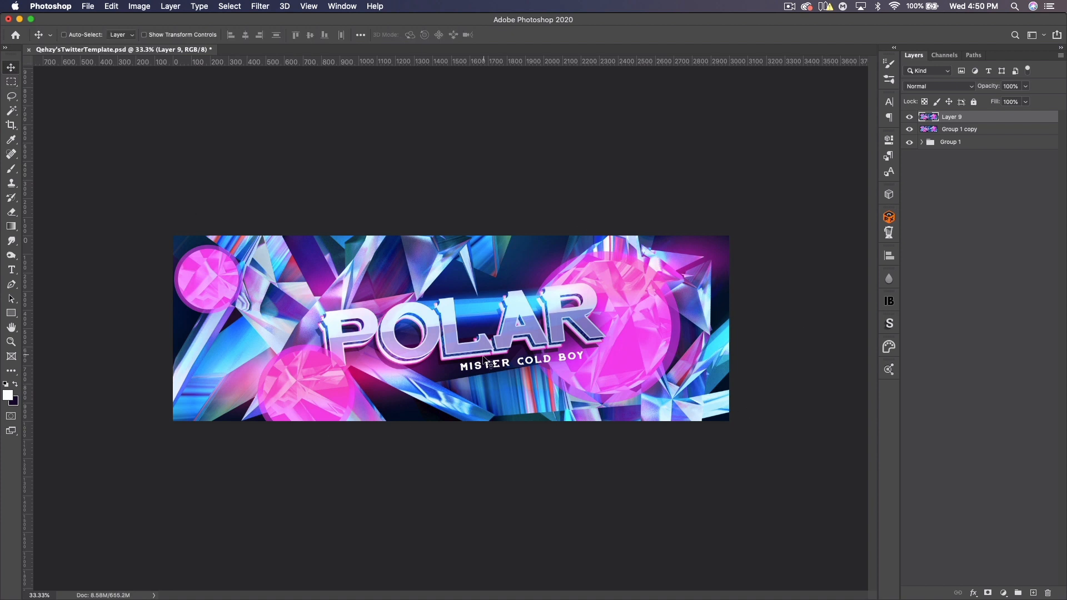
left_click(251, 5)
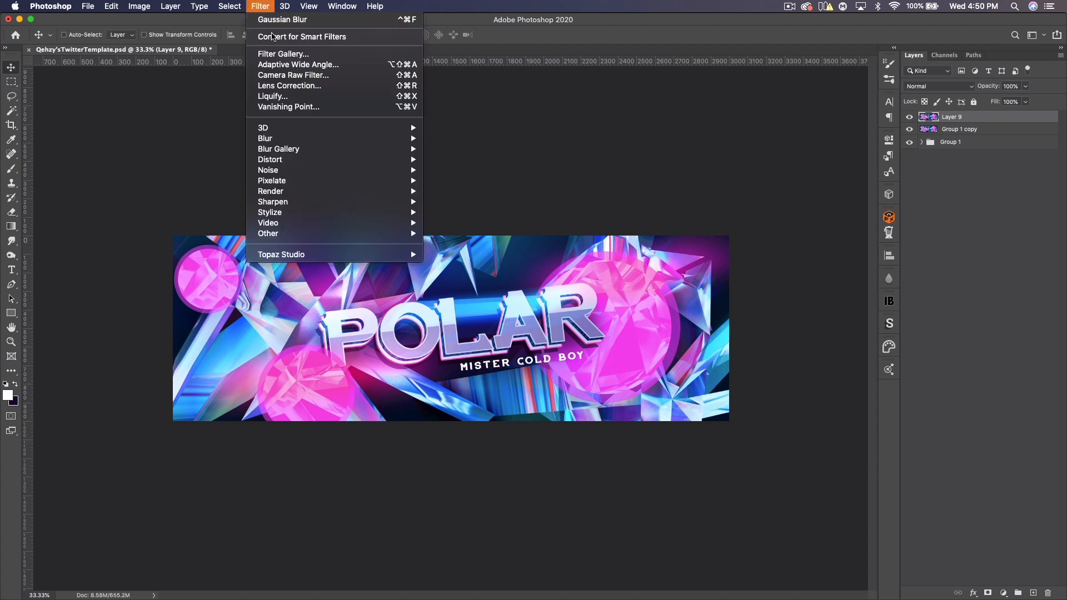
left_click(431, 107)
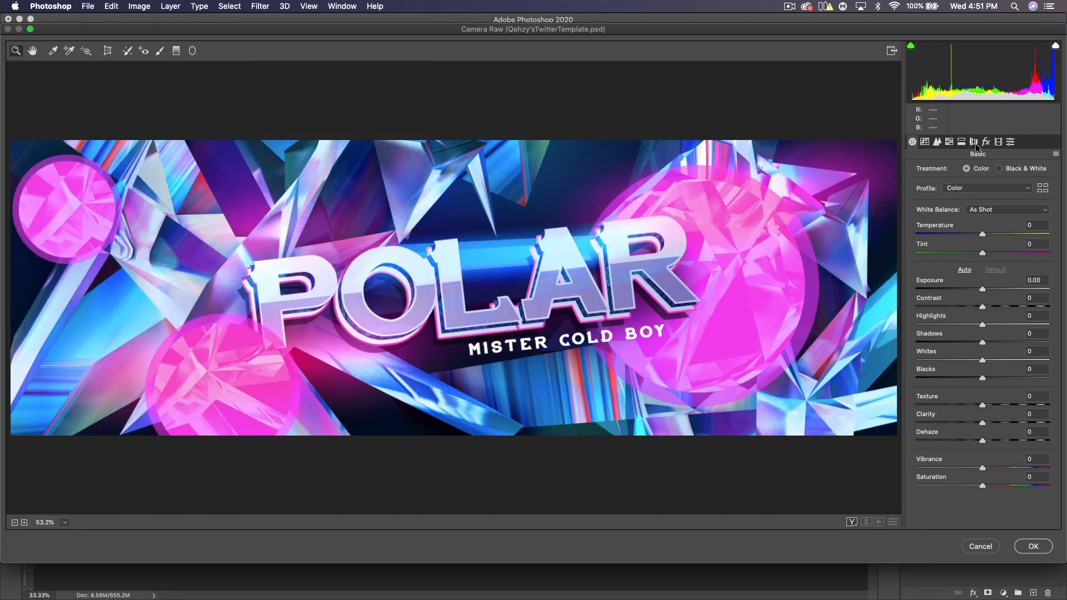
left_click(987, 142)
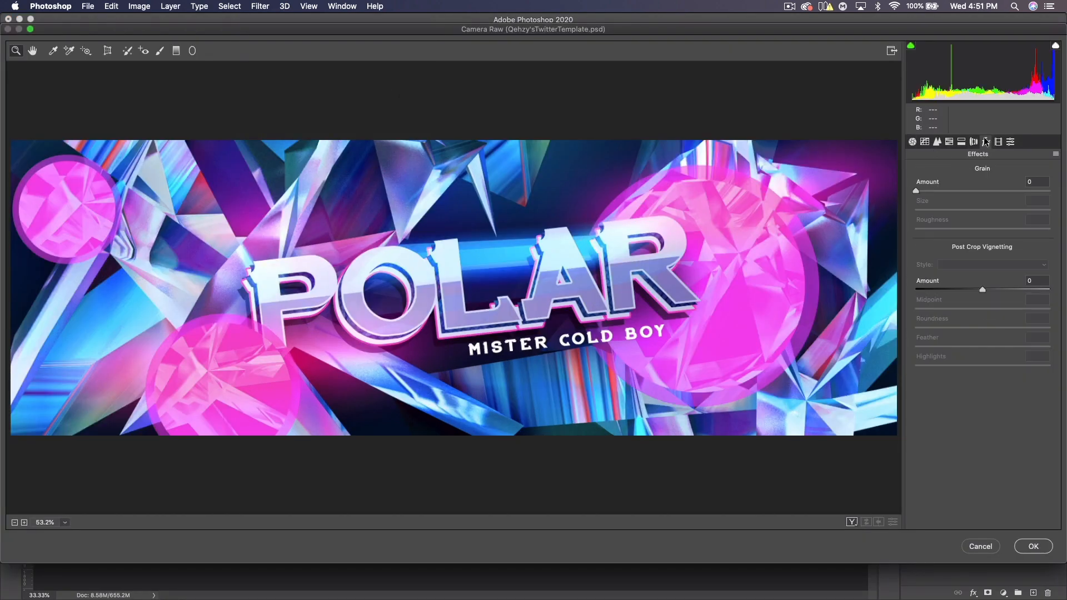
mouse_move(962, 290)
left_mouse_down()
mouse_move(940, 289)
mouse_move(978, 288)
mouse_move(958, 289)
left_mouse_up()
left_click_drag(1038, 280, 1019, 278)
type("0")
- Apply the Medium vignetting preset to the pasted layer in Camera Raw
left_click(1011, 142)
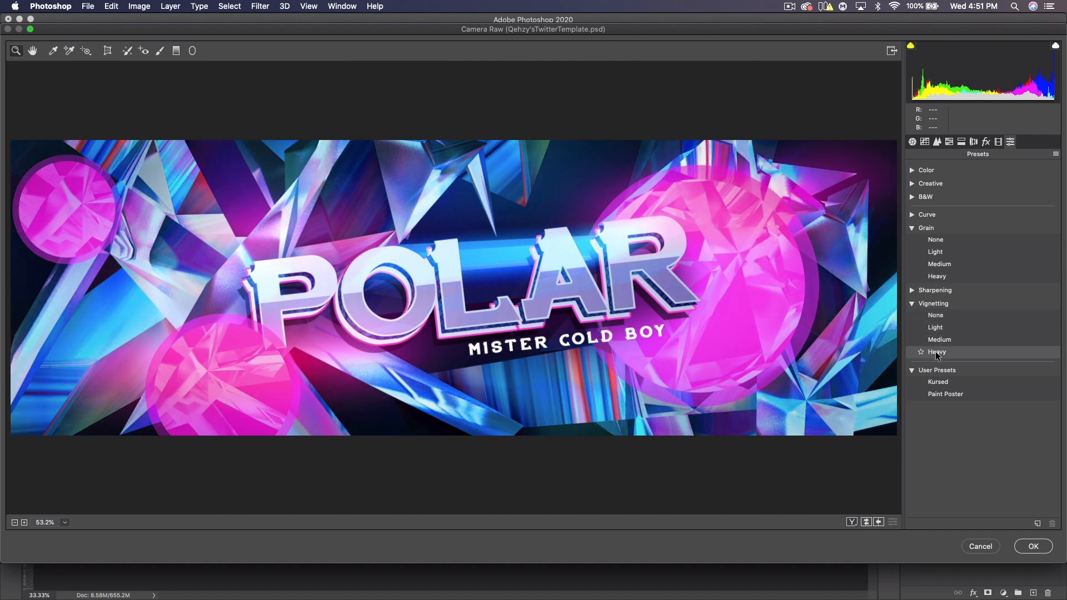
left_click(934, 339)
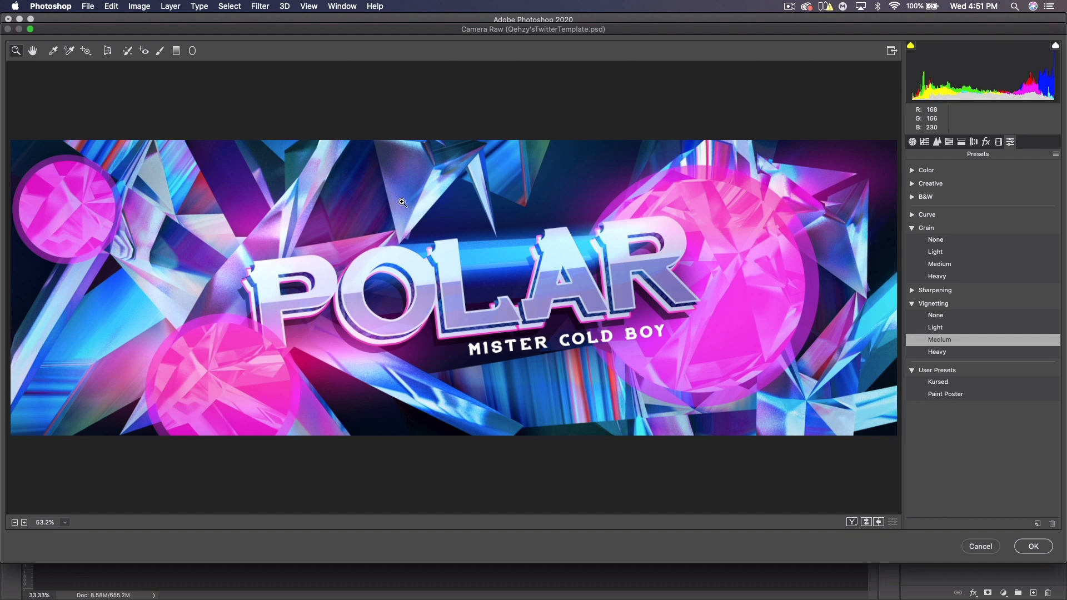
- Lower the Texture to -39 with Clarity at 0 and apply the Camera Raw Filter
left_click(913, 142)
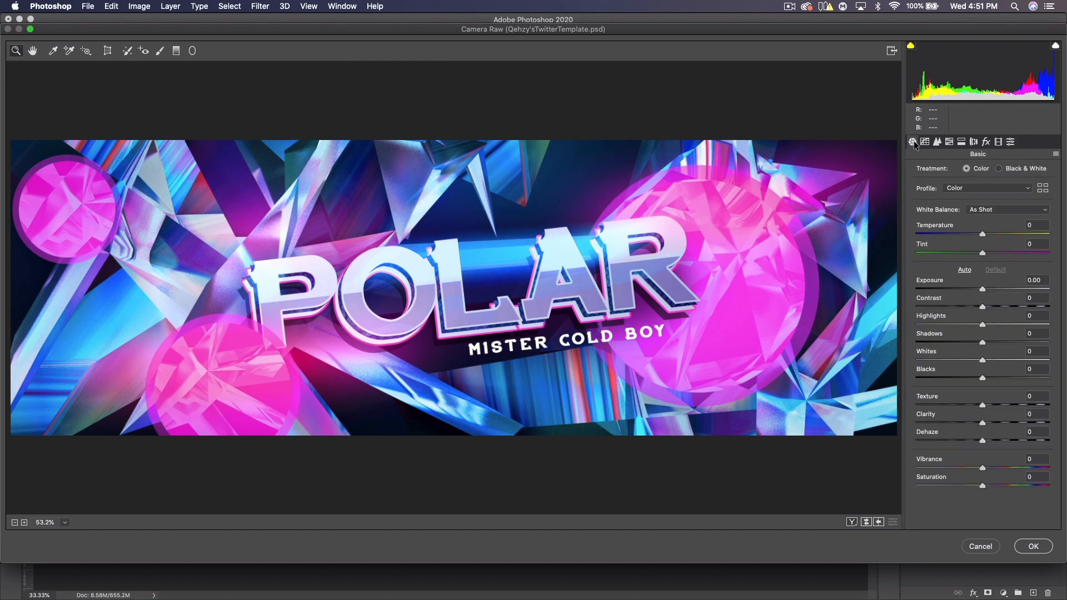
left_click_drag(983, 404, 922, 404)
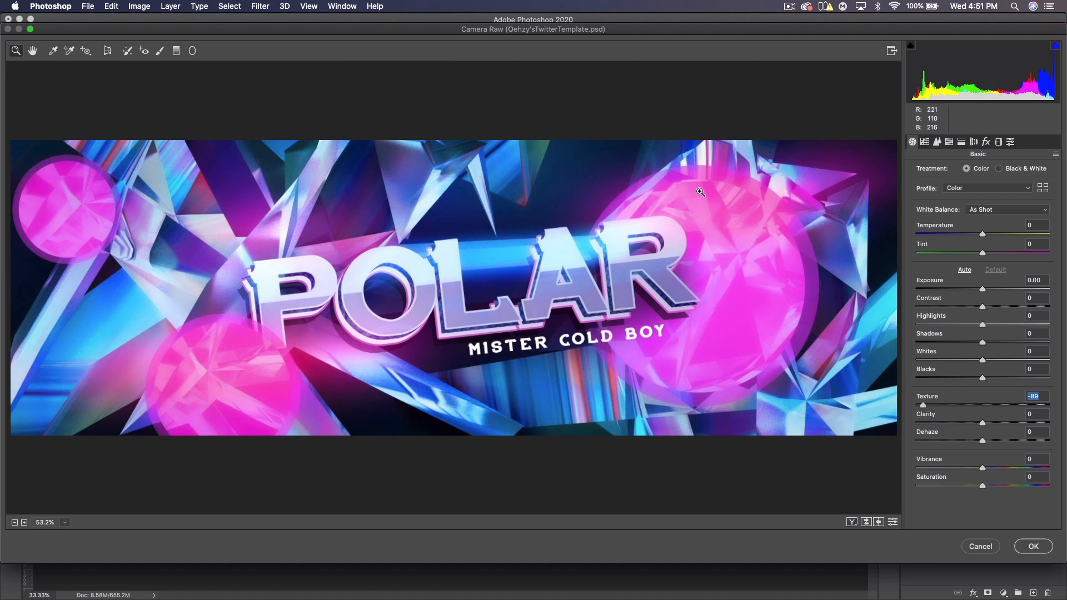
left_click(963, 422)
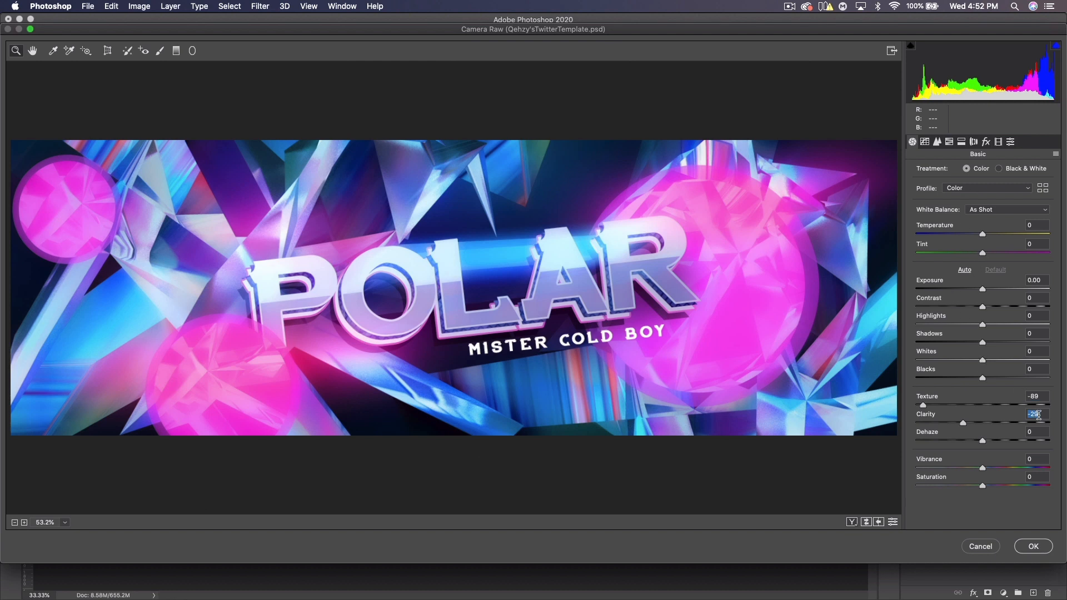
type("0")
left_click(956, 405)
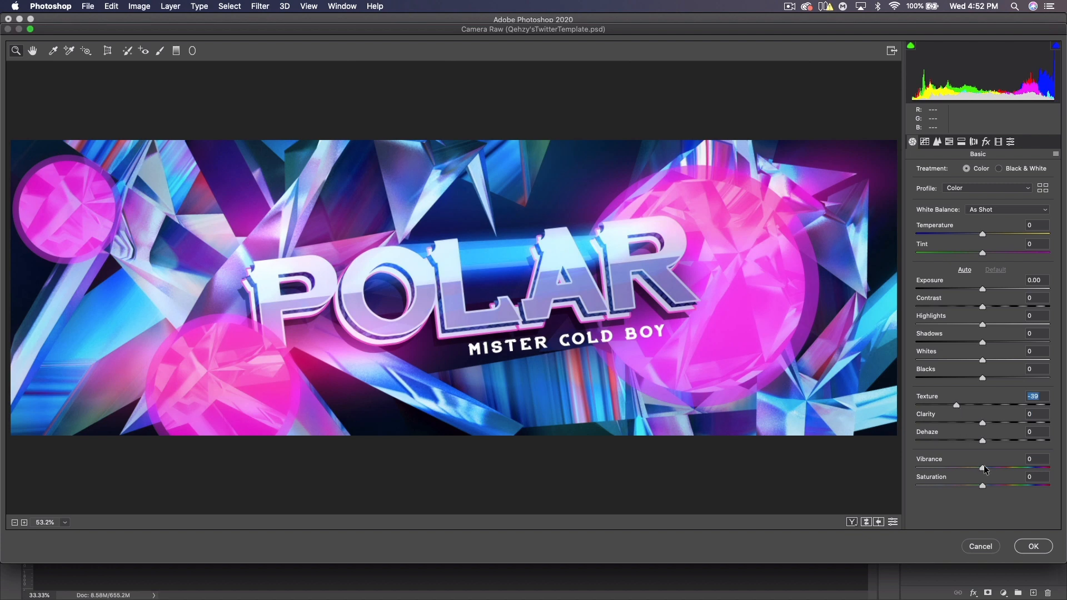
left_click(1046, 547)
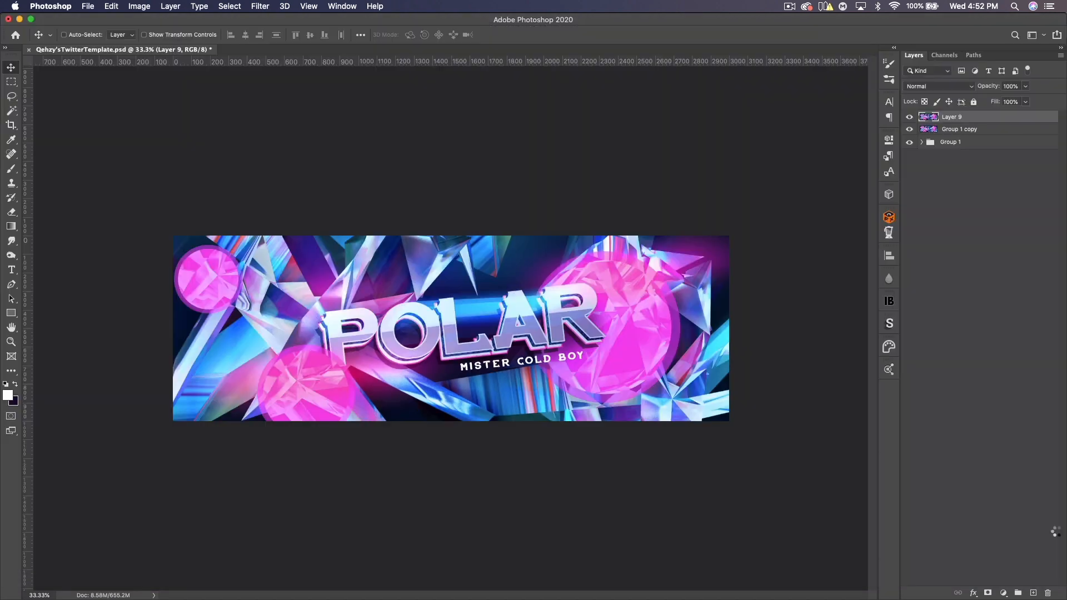
- Toggle the filtered layer's visibility repeatedly to compare it with the unfiltered banner
left_click(910, 118)
left_click(910, 118)
left_click(910, 118)
left_click(910, 118)
left_click(910, 118)
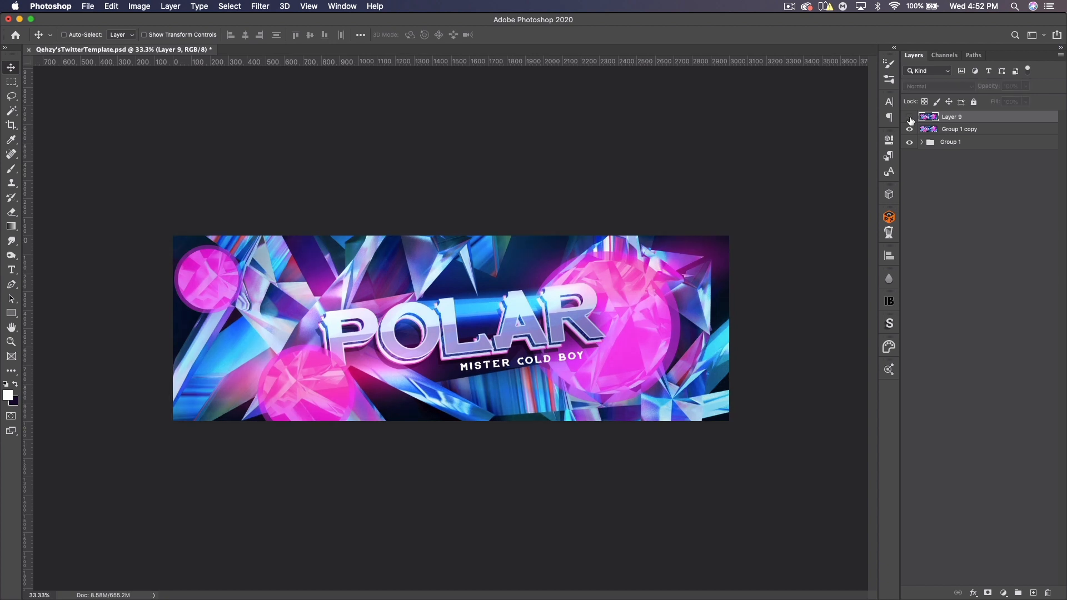
left_click(910, 118)
- Duplicate the filtered layer and start a free transform on the copy
key("super+j")
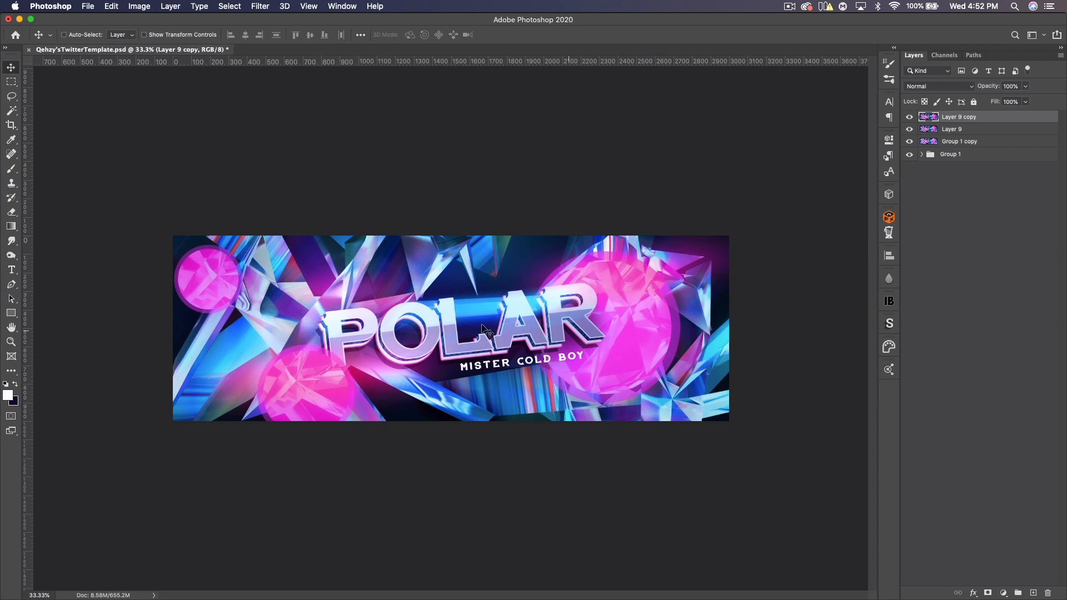
key("super+t")
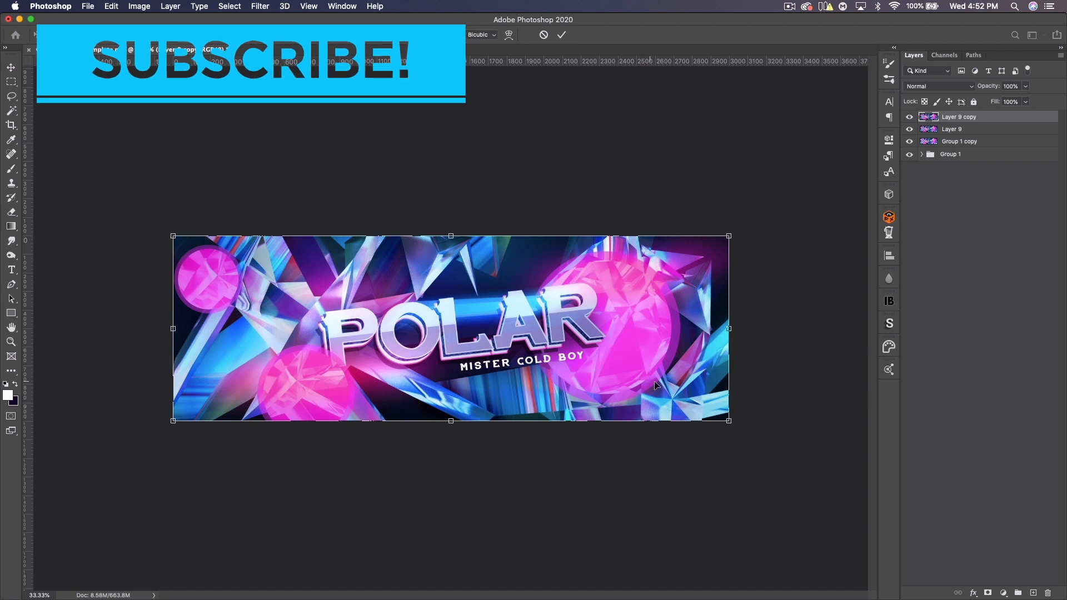